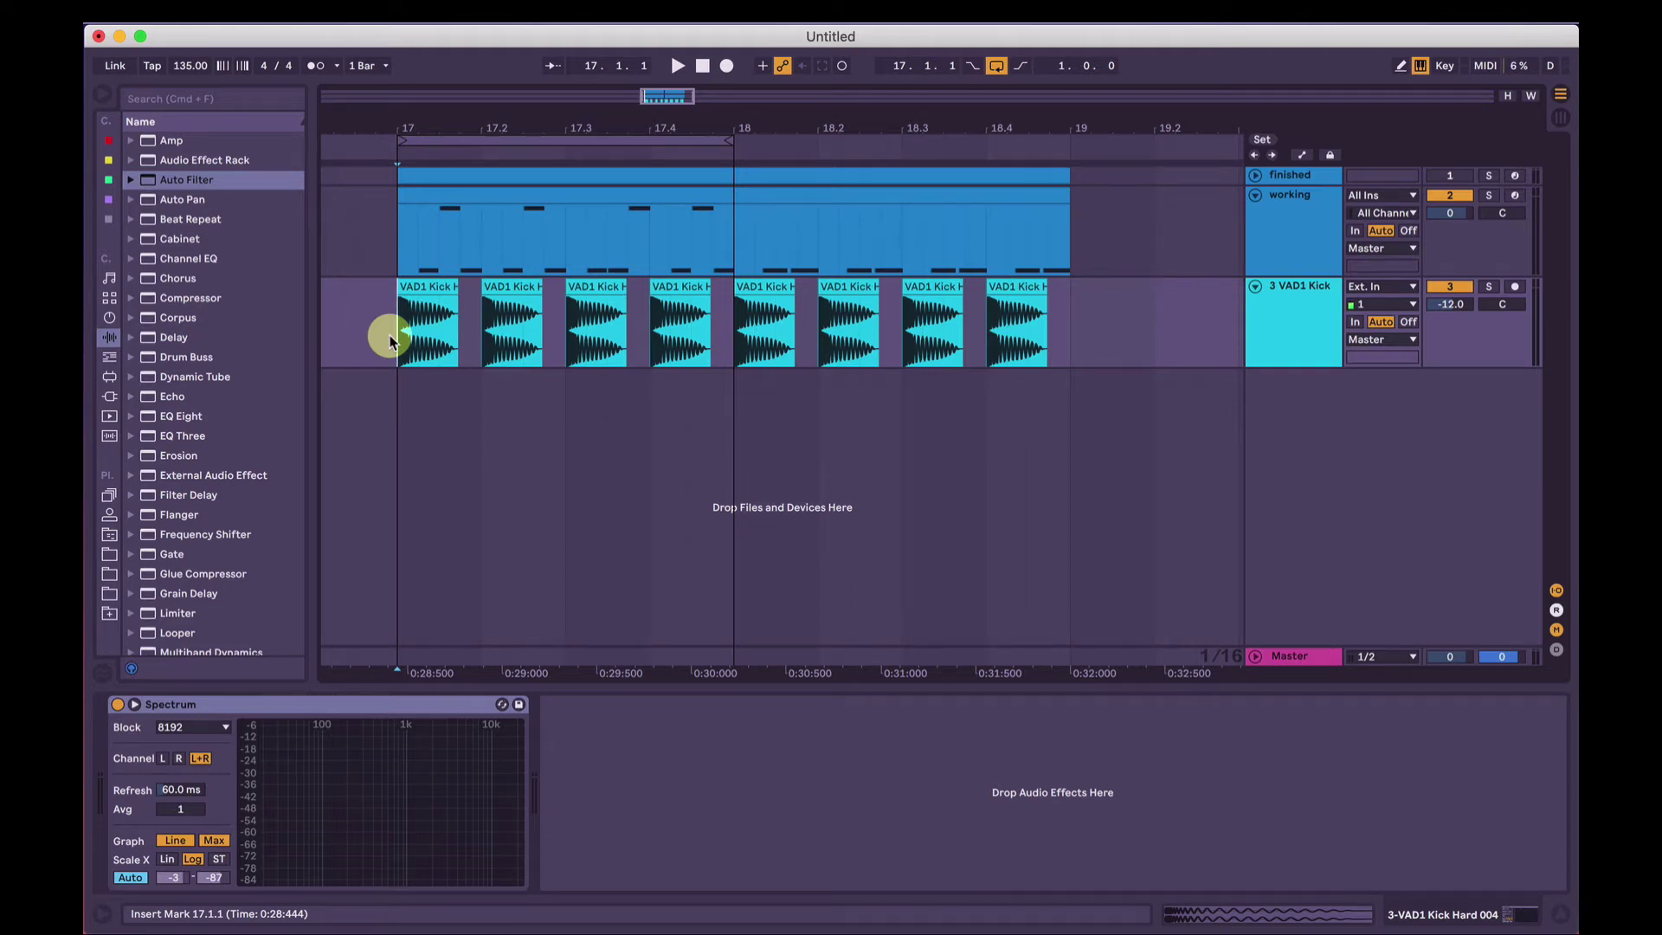
# Inspect the working track's ZENOLOGY synth interface, close it and play the loop from bar 17
pyautogui.click(1311, 208)
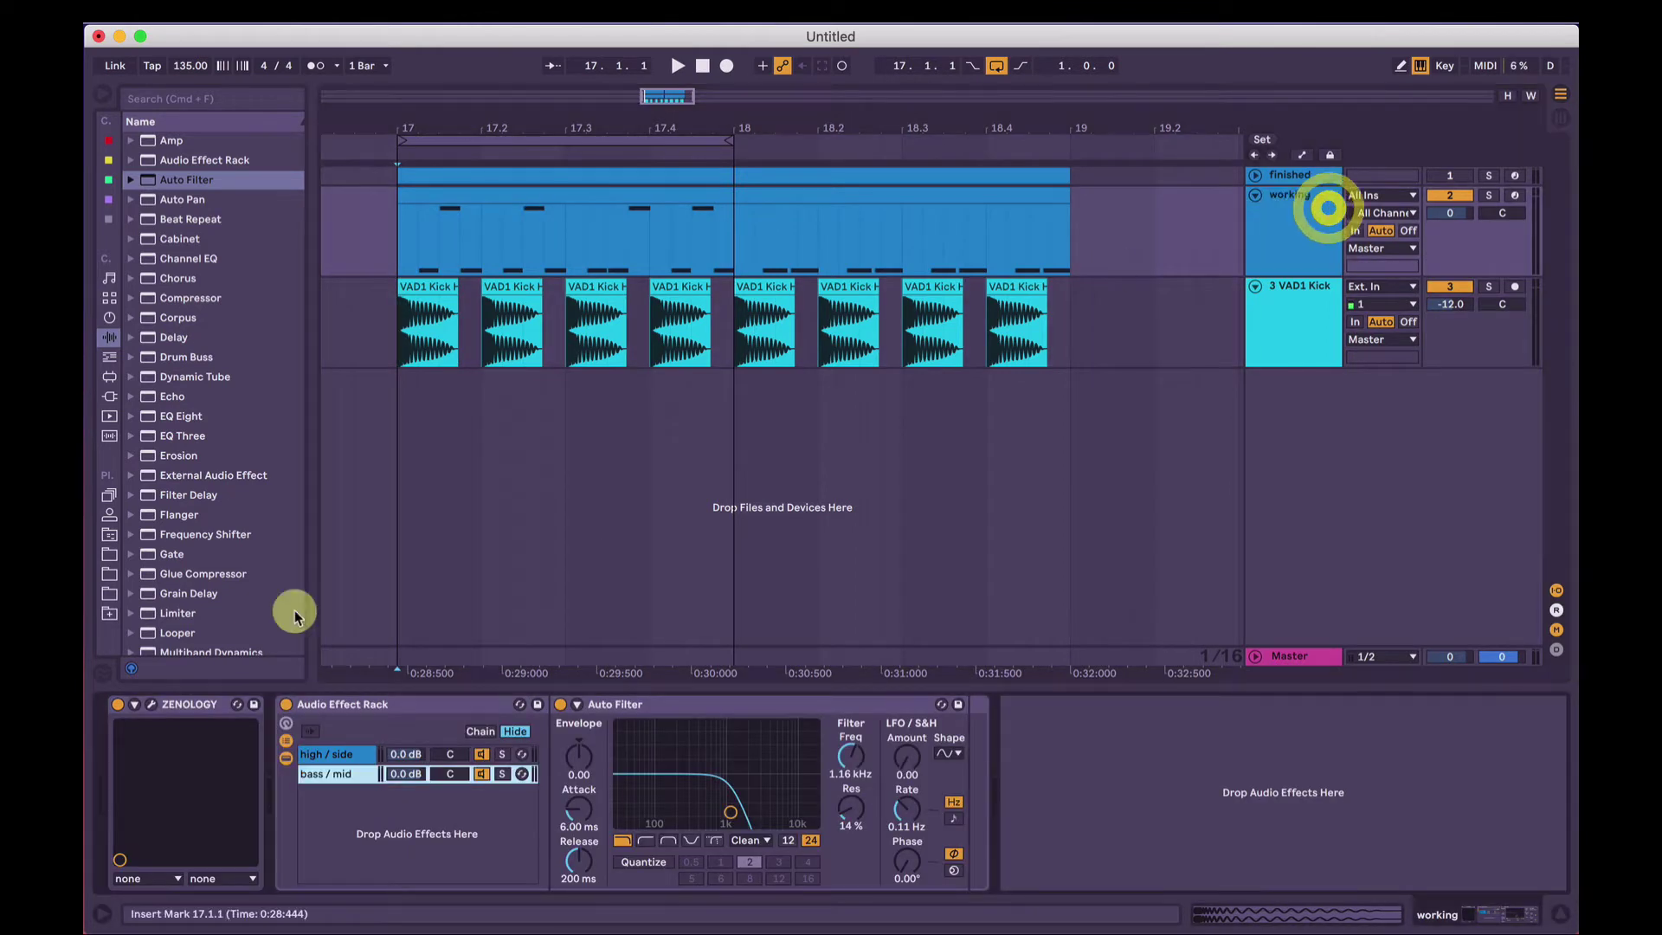
pyautogui.click(149, 706)
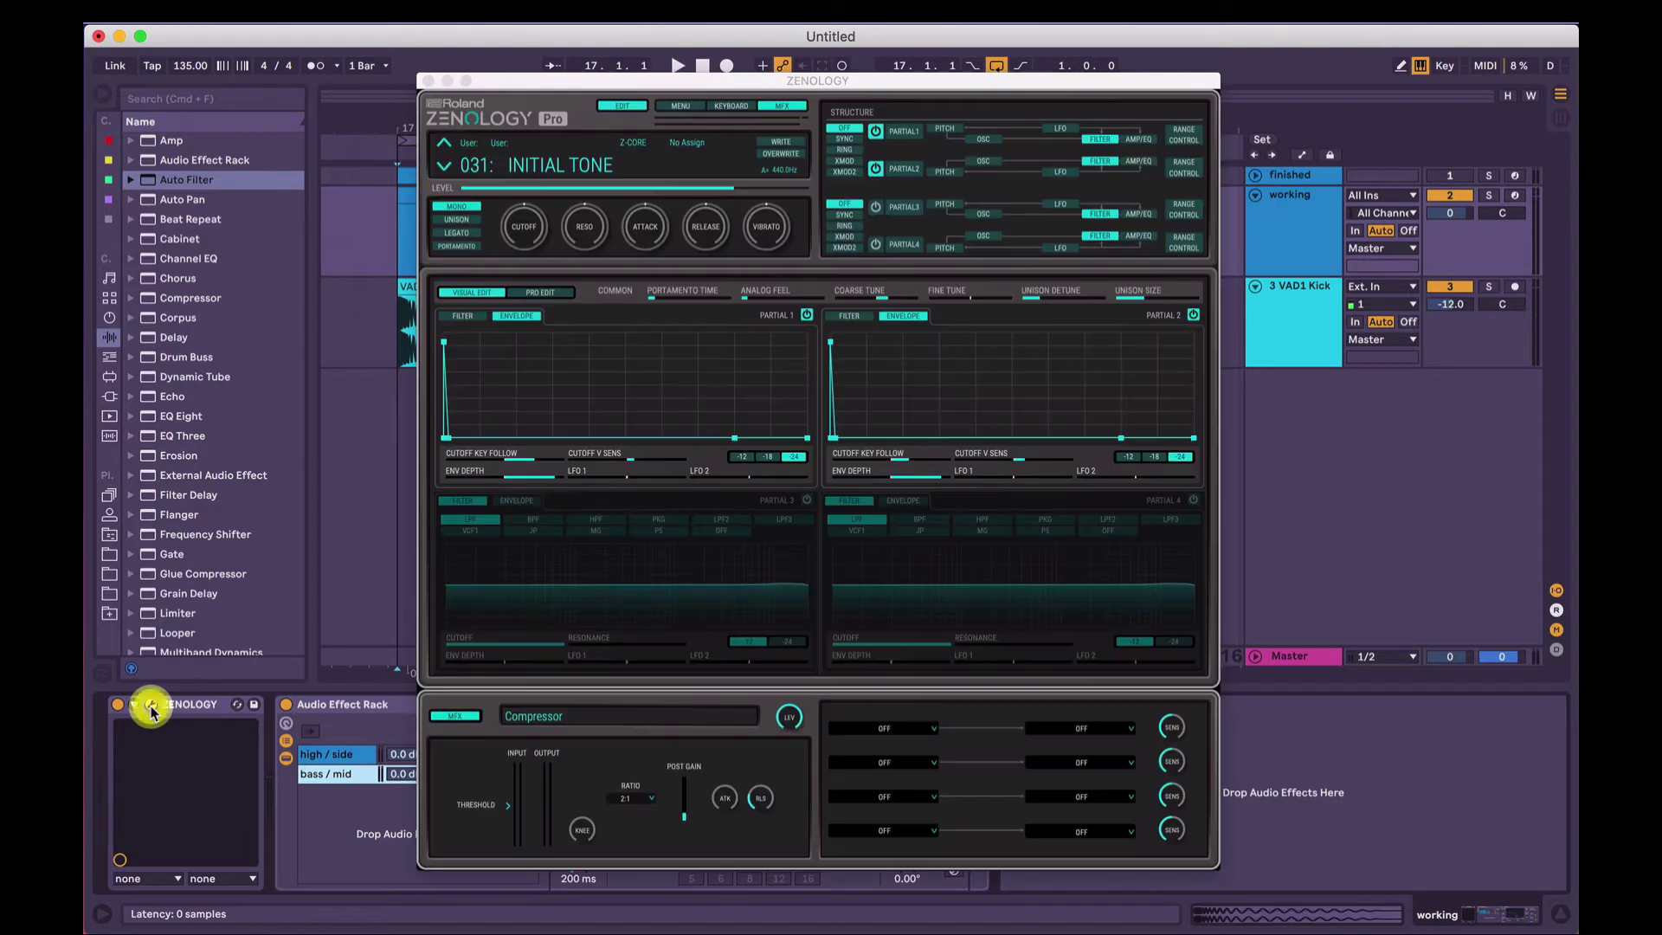
pyautogui.click(427, 82)
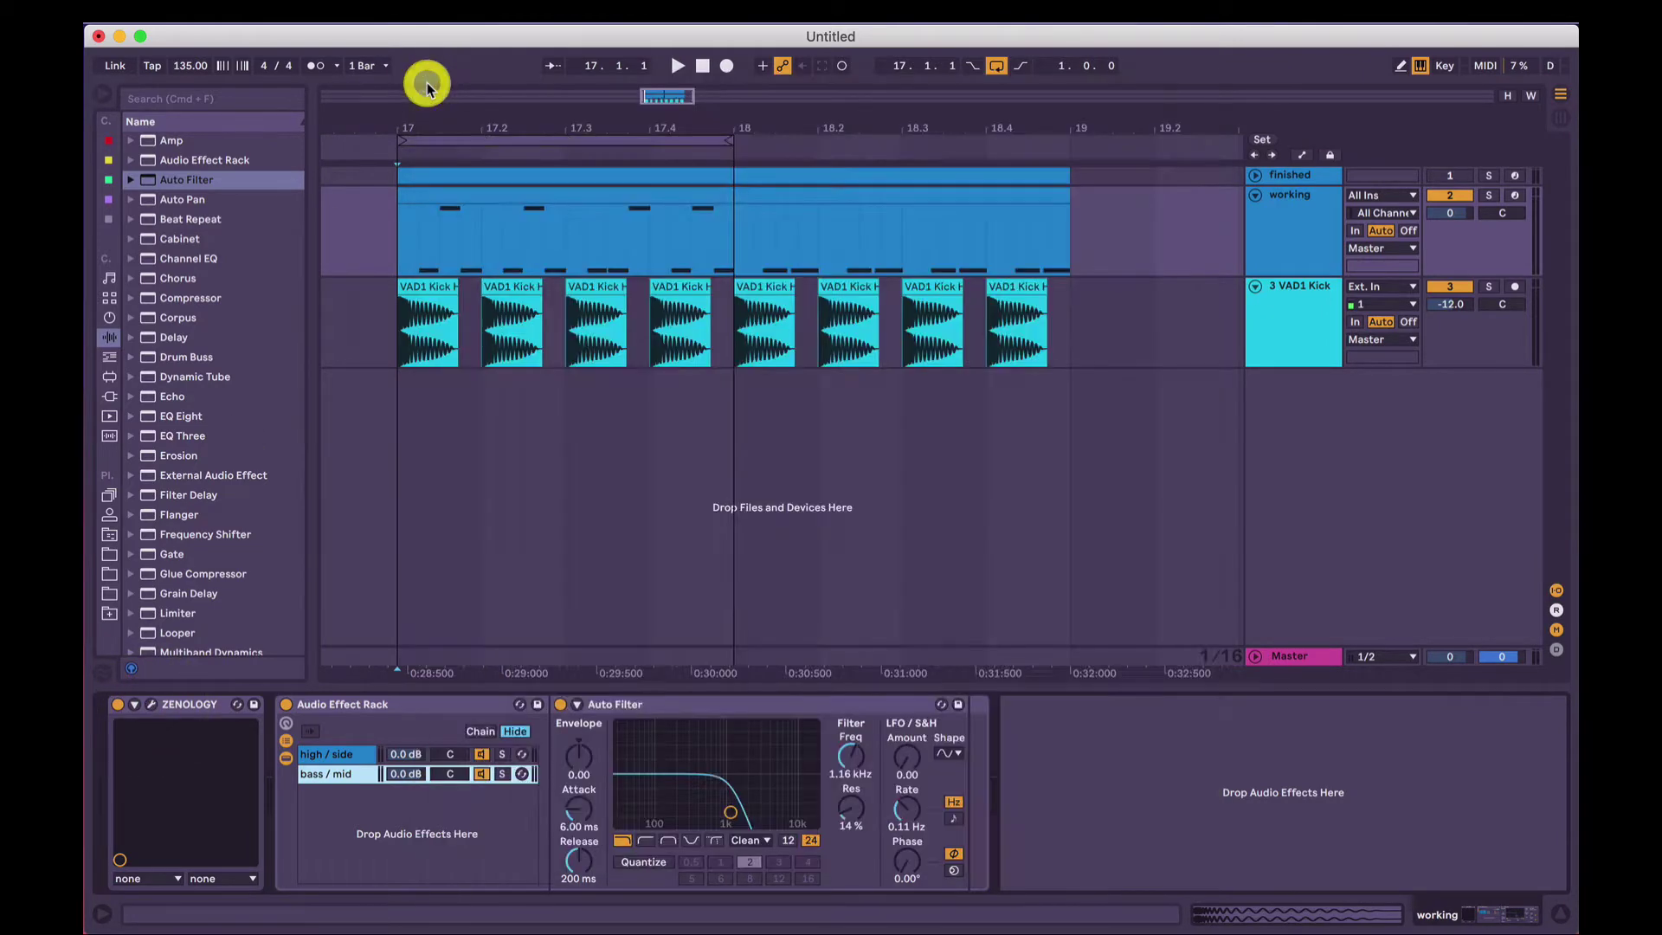
pyautogui.click(391, 223)
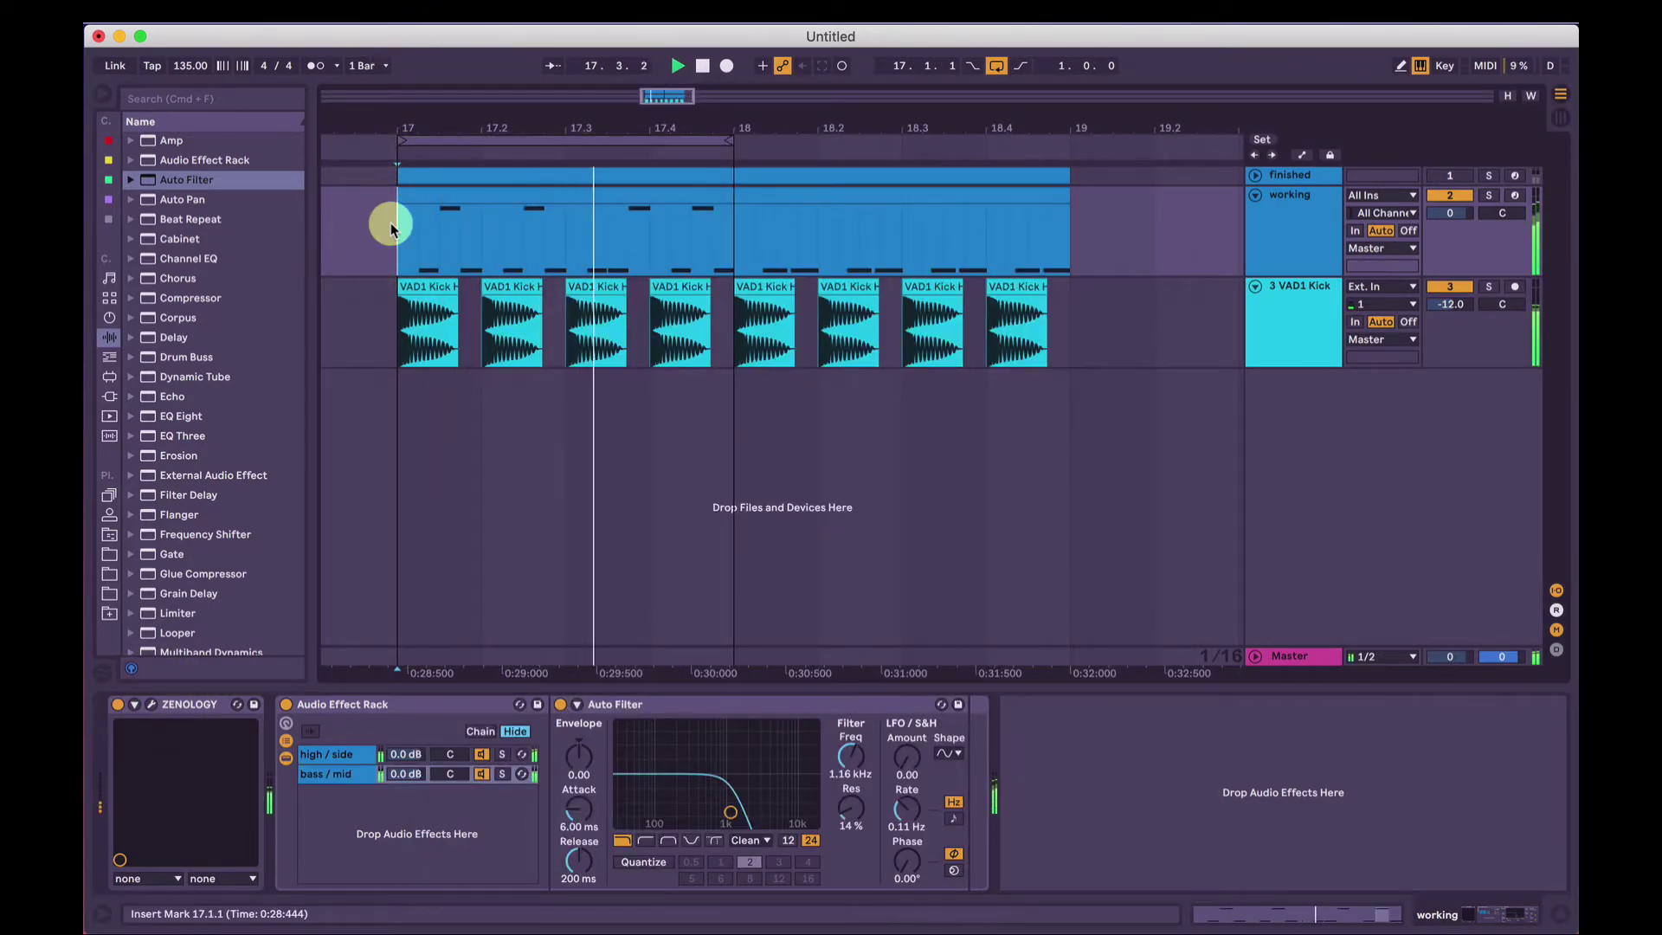
# Transpose the E1 notes in the working track's first clip down one octave to E0 and play the loop
pyautogui.doubleClick(479, 186)
pyautogui.press('space')
pyautogui.click(549, 689)
pyautogui.hotkey('shift', 'Down')
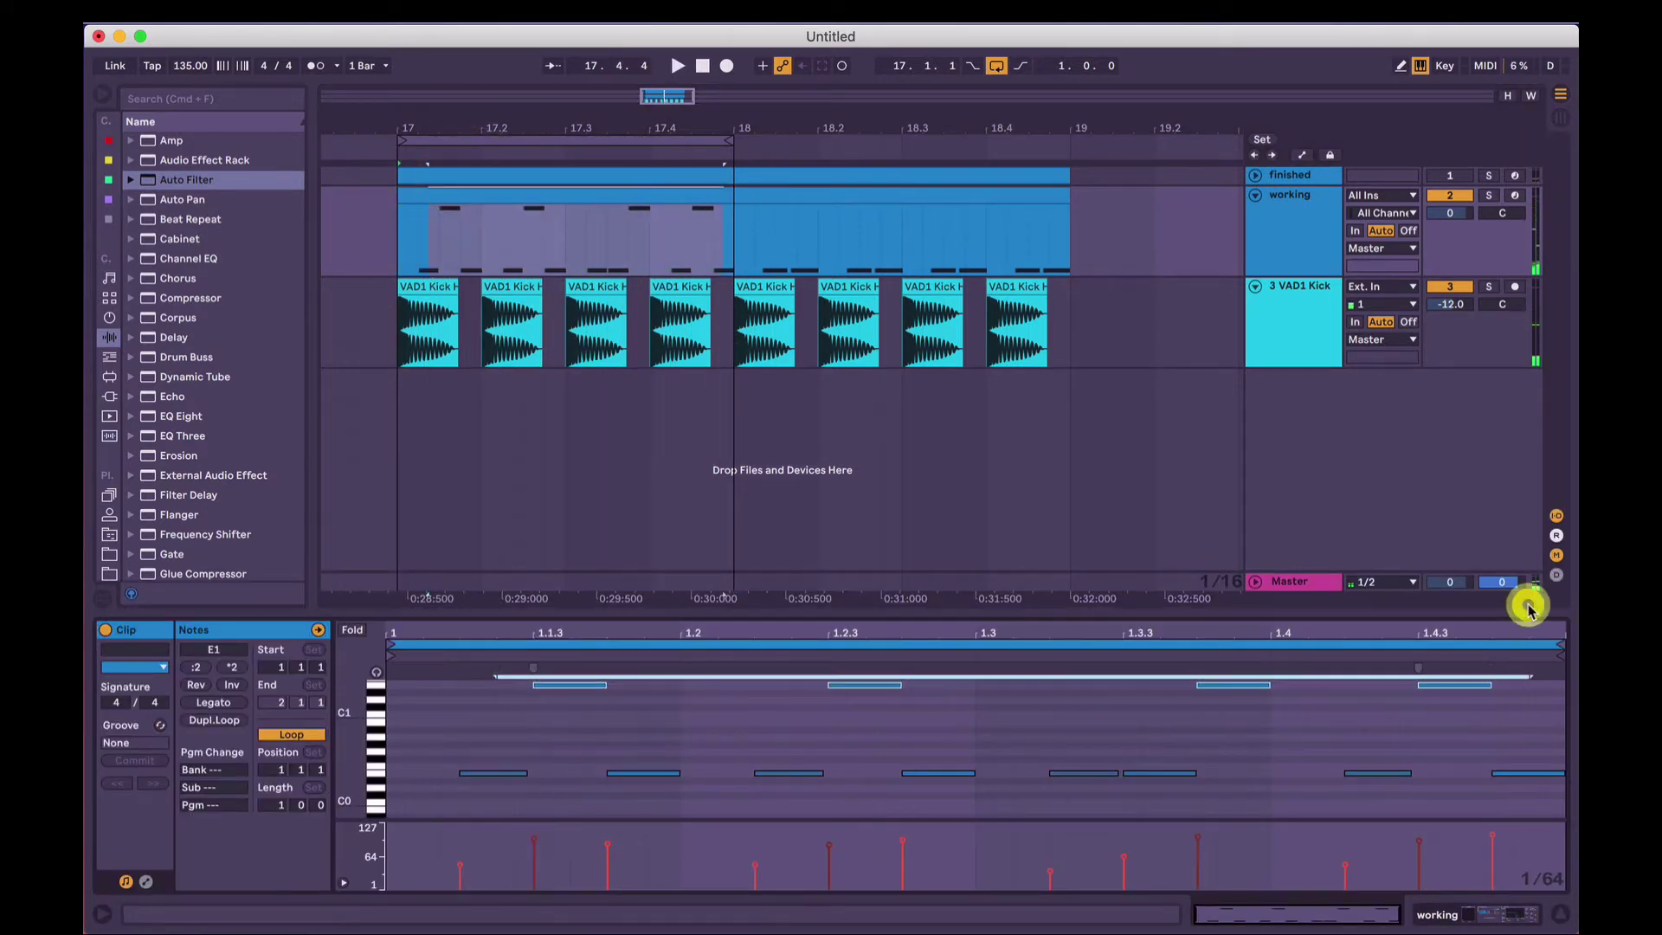
pyautogui.press('space')
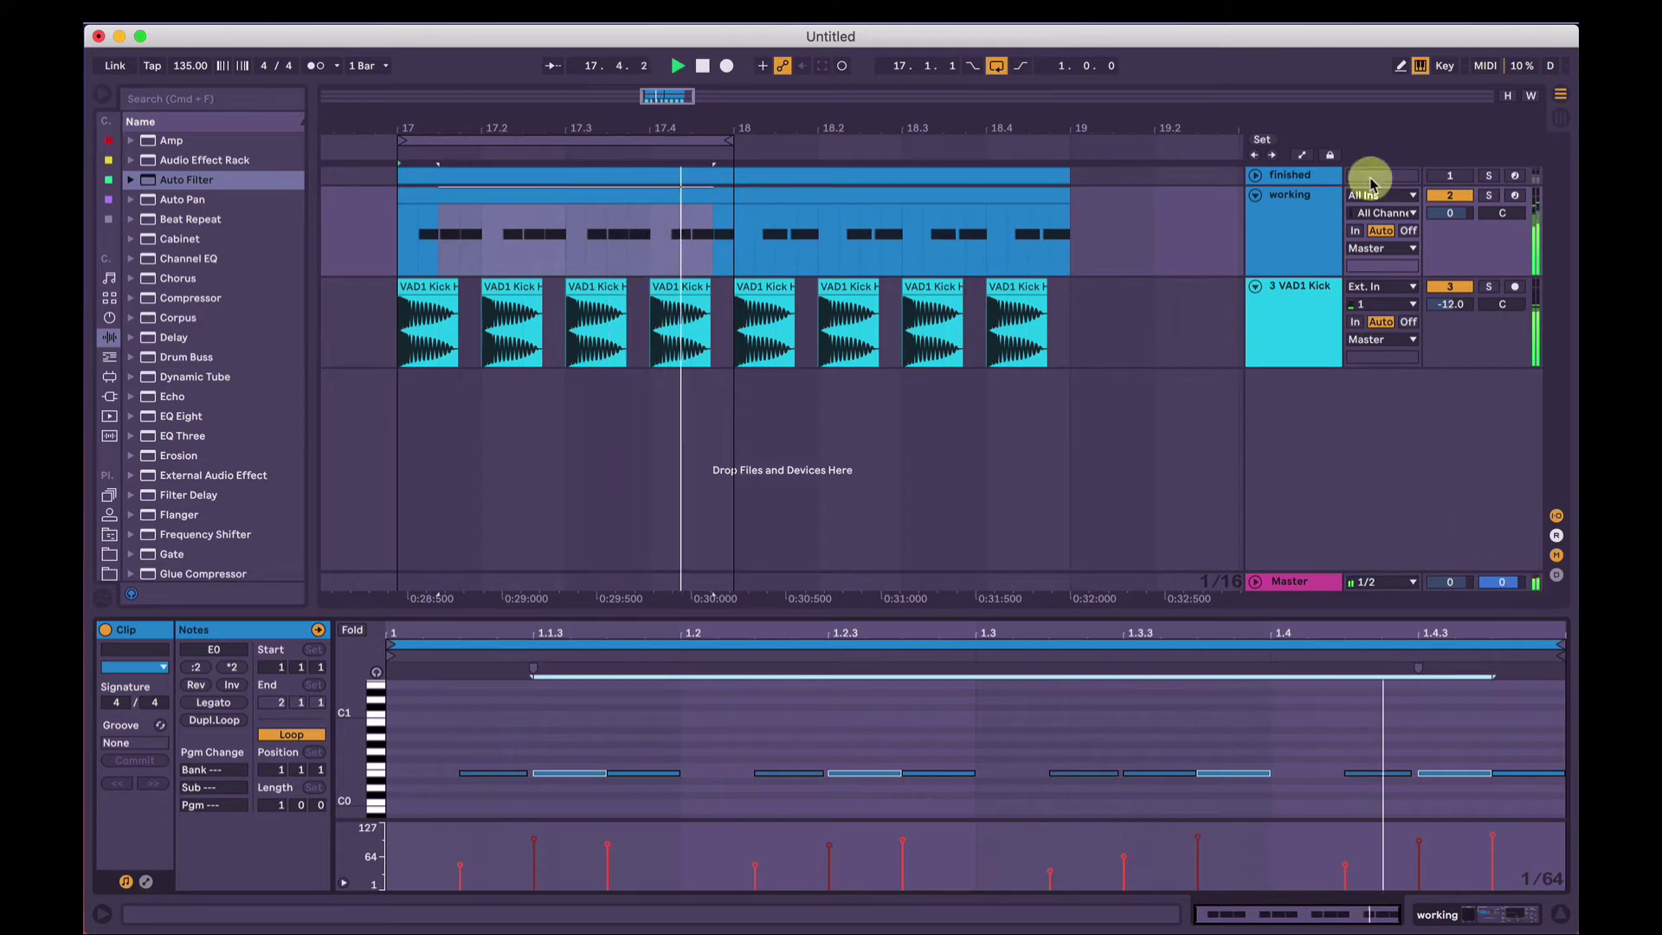
# Sweep the working track's ZENOLOGY cutoff up and down during playback, ending at about 25, and close the synth window
pyautogui.click(1290, 197)
pyautogui.click(151, 704)
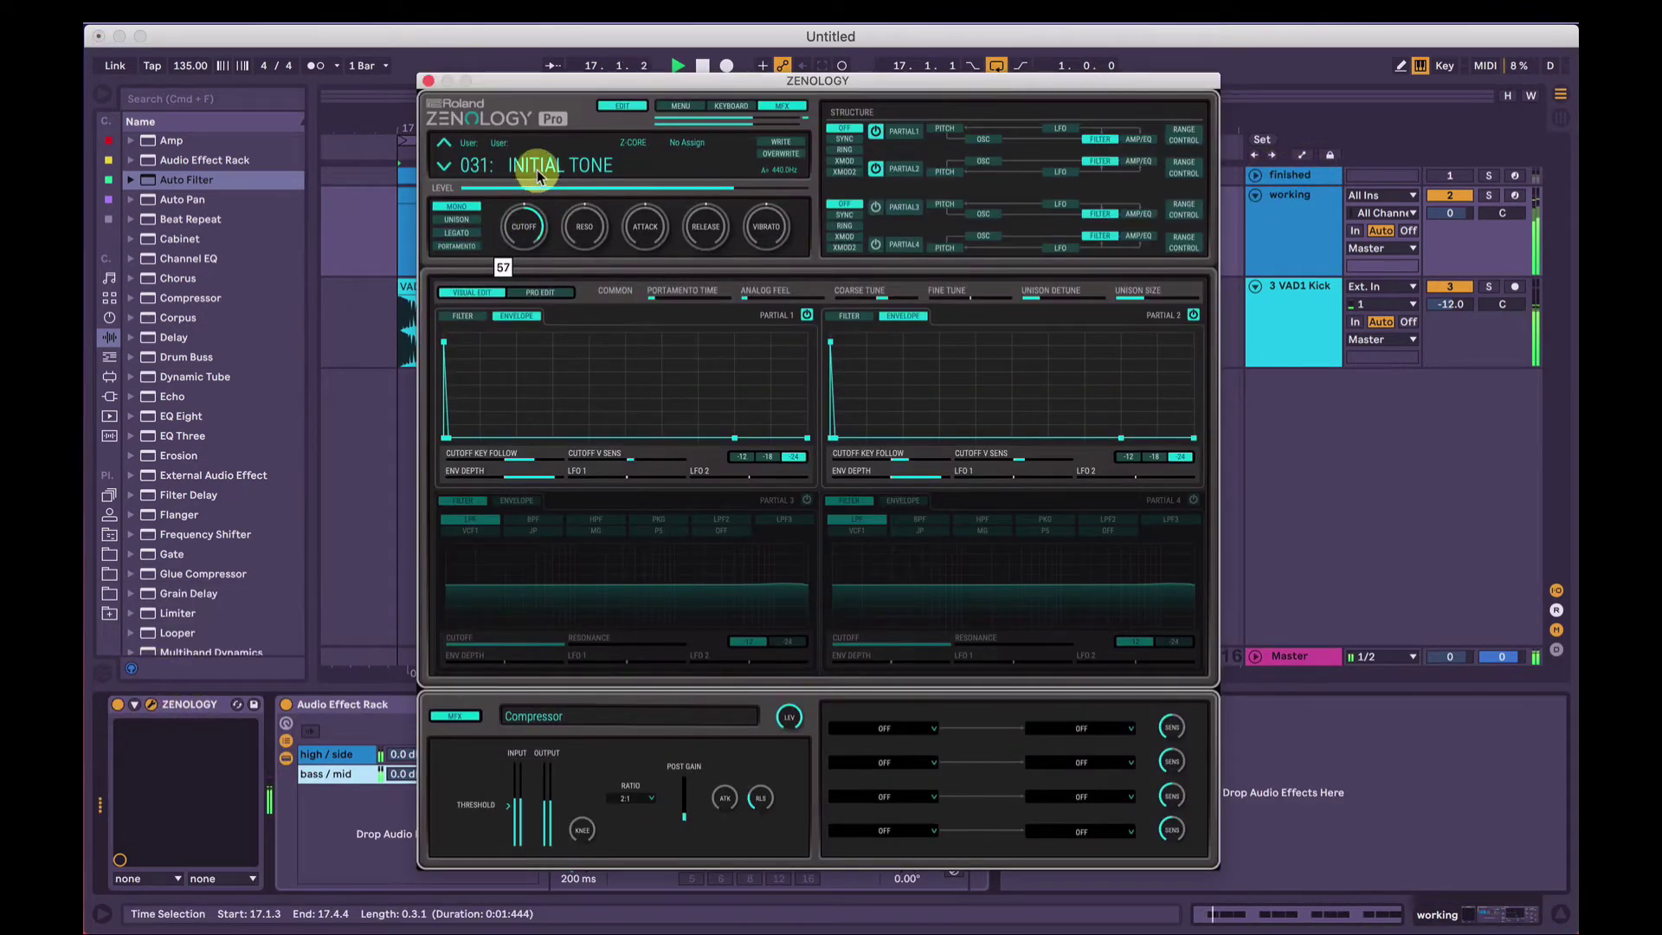
pyautogui.moveTo(528, 208); pyautogui.dragTo(520, 238)
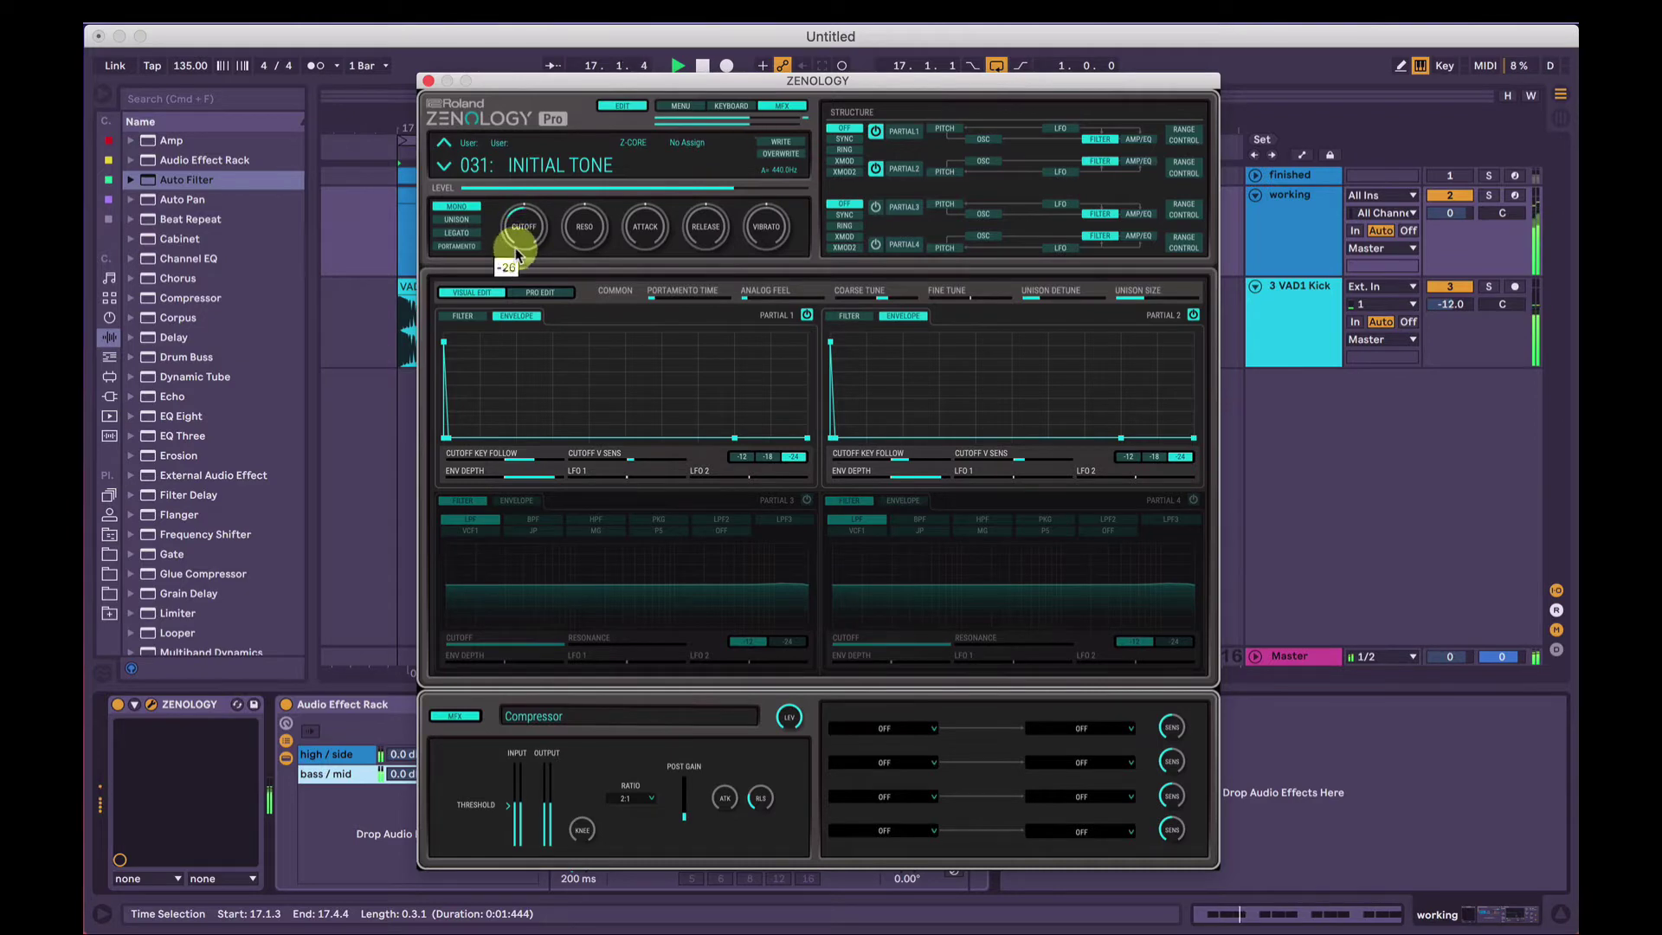
pyautogui.moveTo(525, 198); pyautogui.dragTo(520, 210)
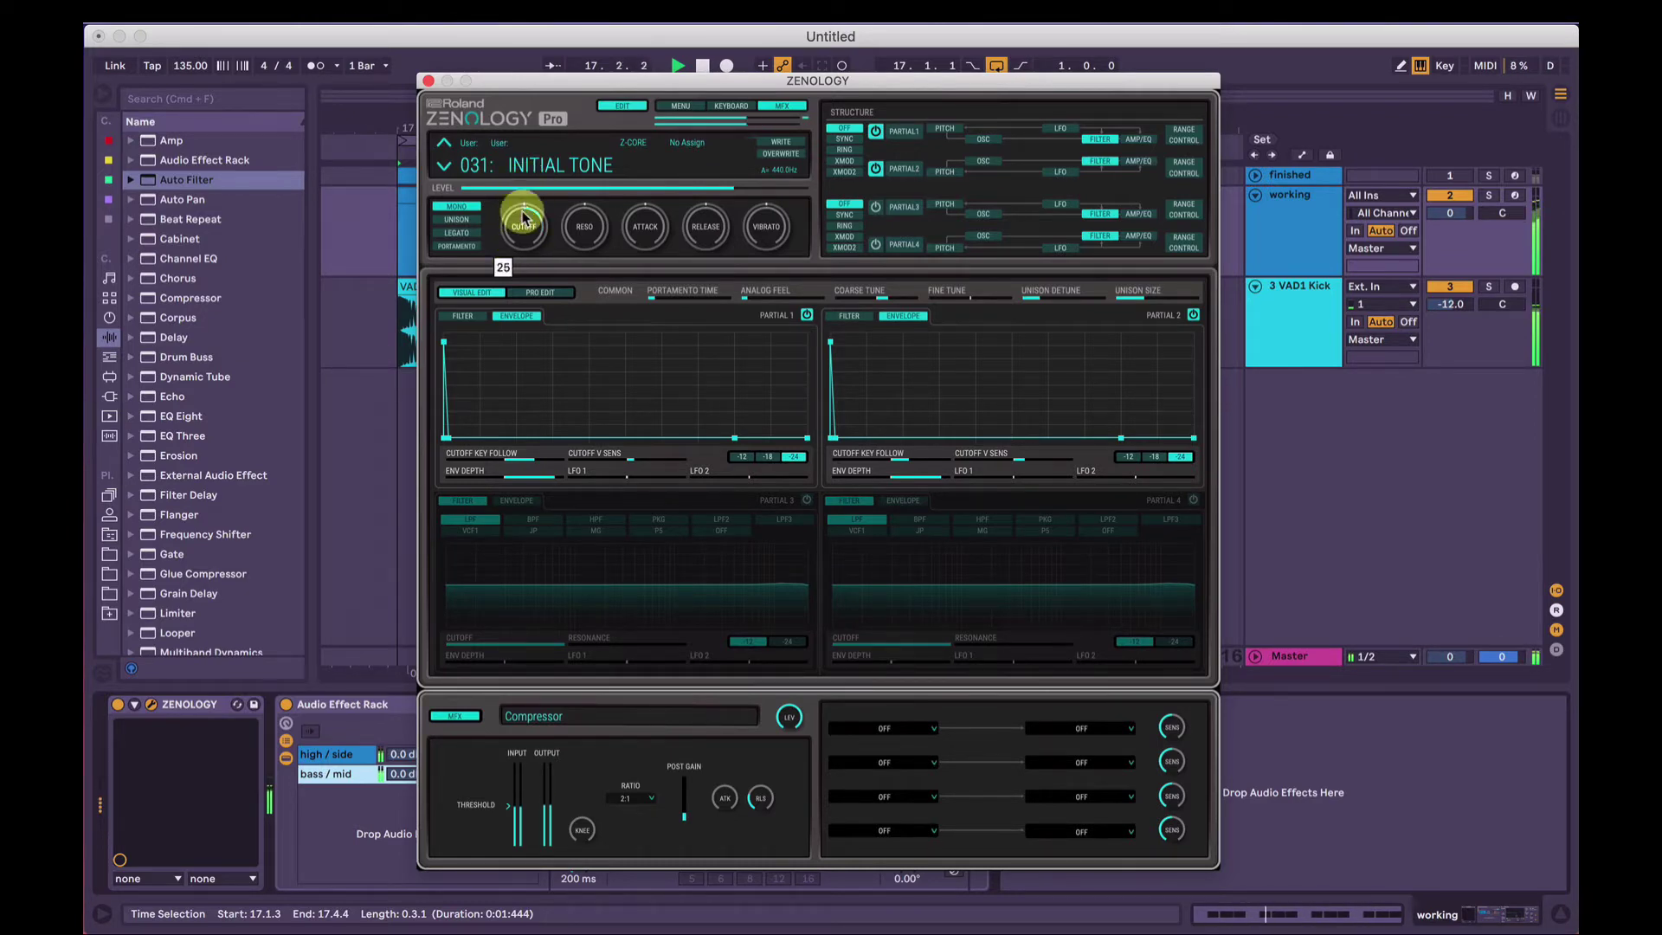
pyautogui.click(427, 81)
# Loop playback on the working track's second clip, bar 18
pyautogui.press('space')
pyautogui.click(840, 201)
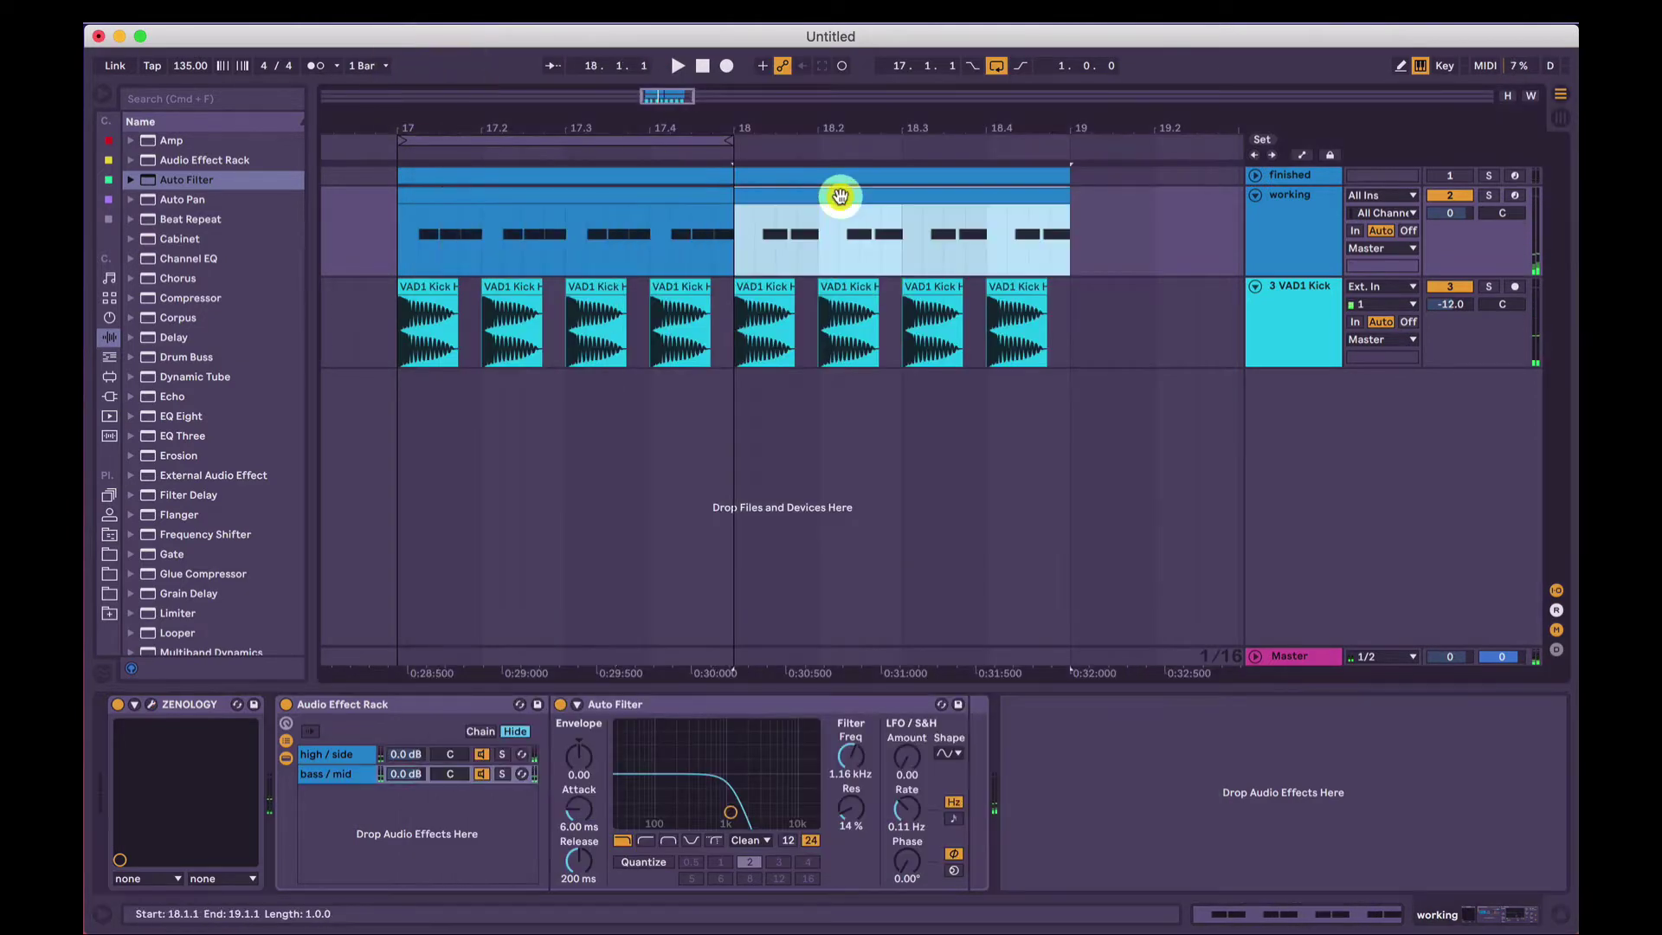
pyautogui.press('space')
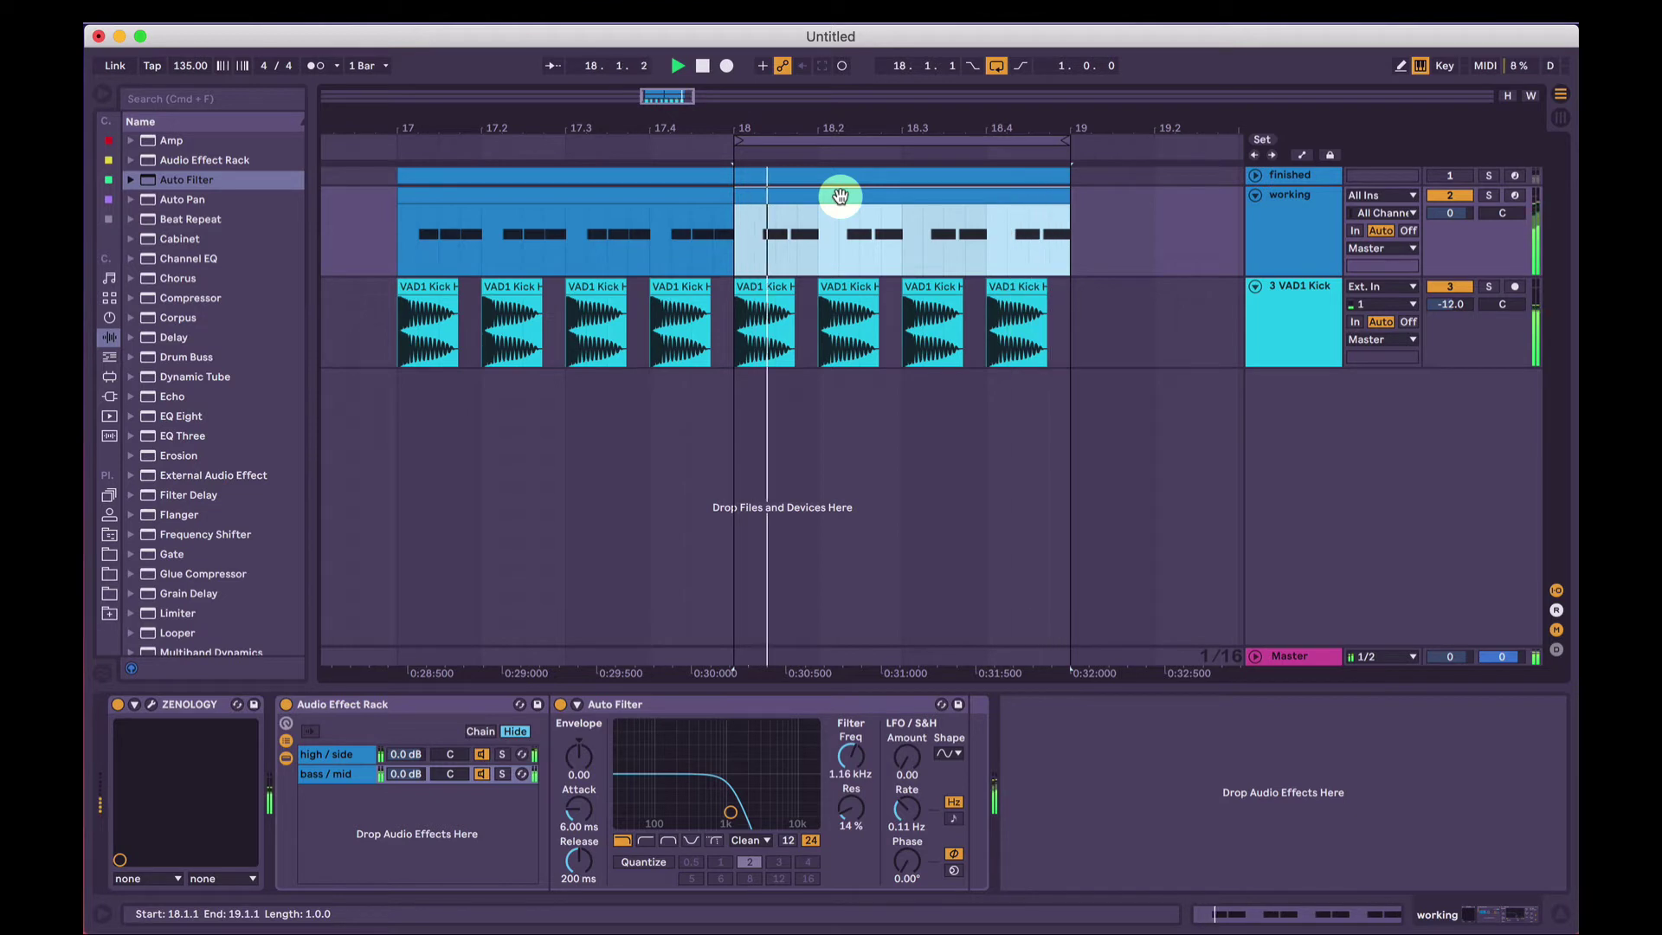
# Set the tempo to 120 BPM and loop playback on the working track's first clip at bar 17
pyautogui.click(194, 66)
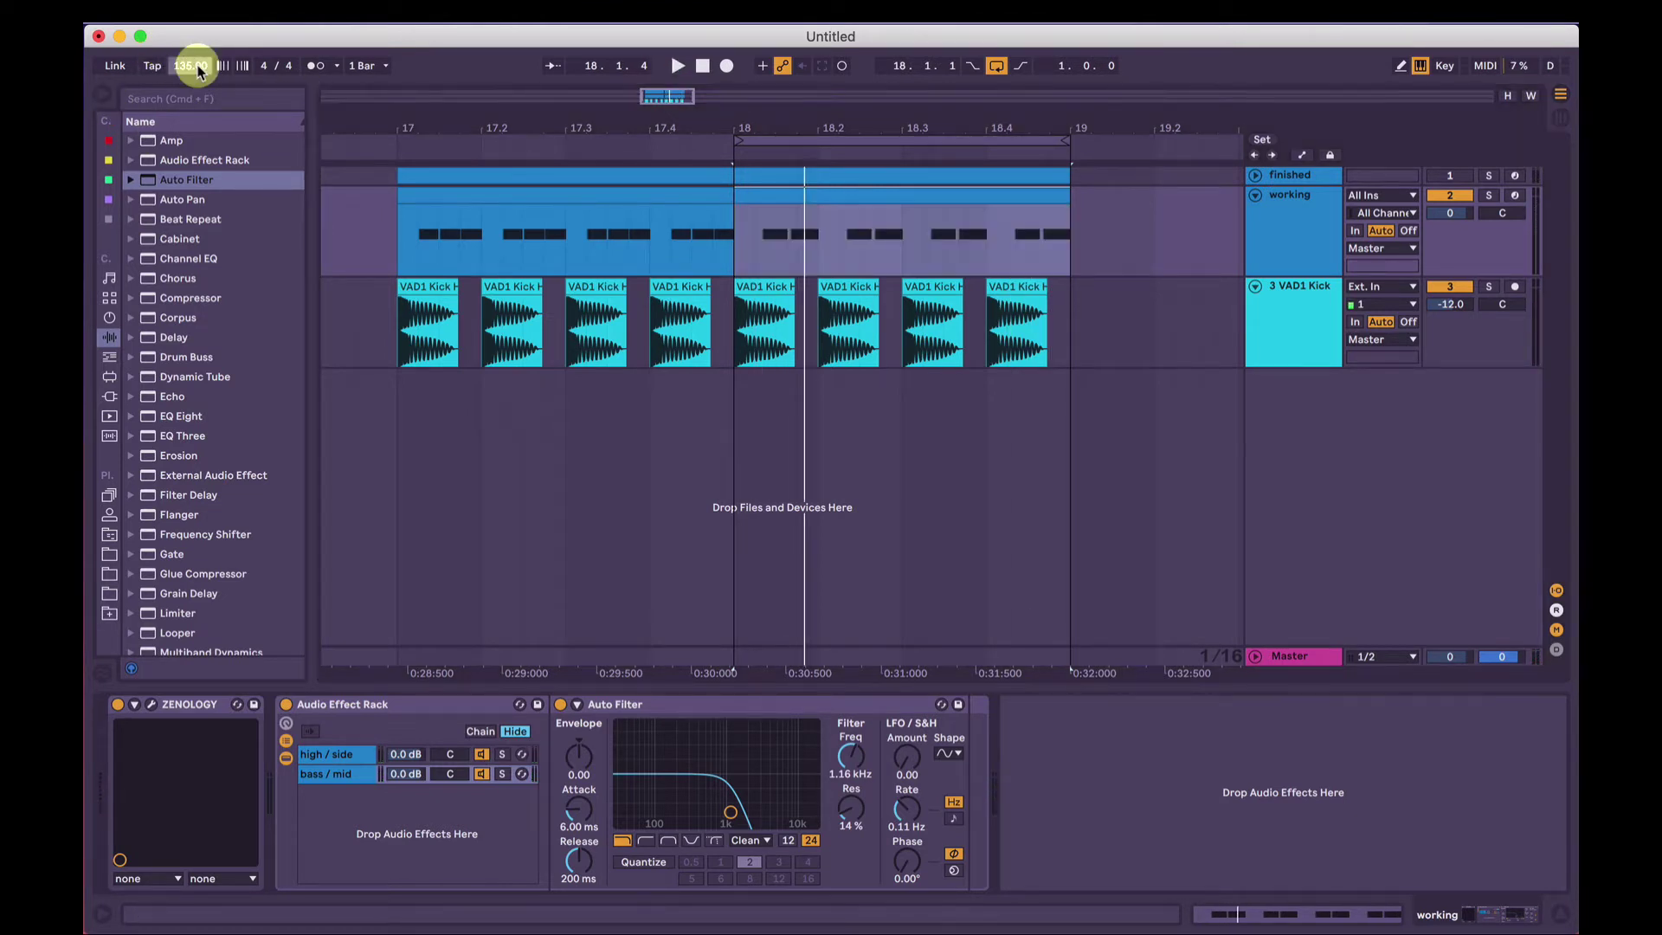
pyautogui.write('120')
pyautogui.press('Return')
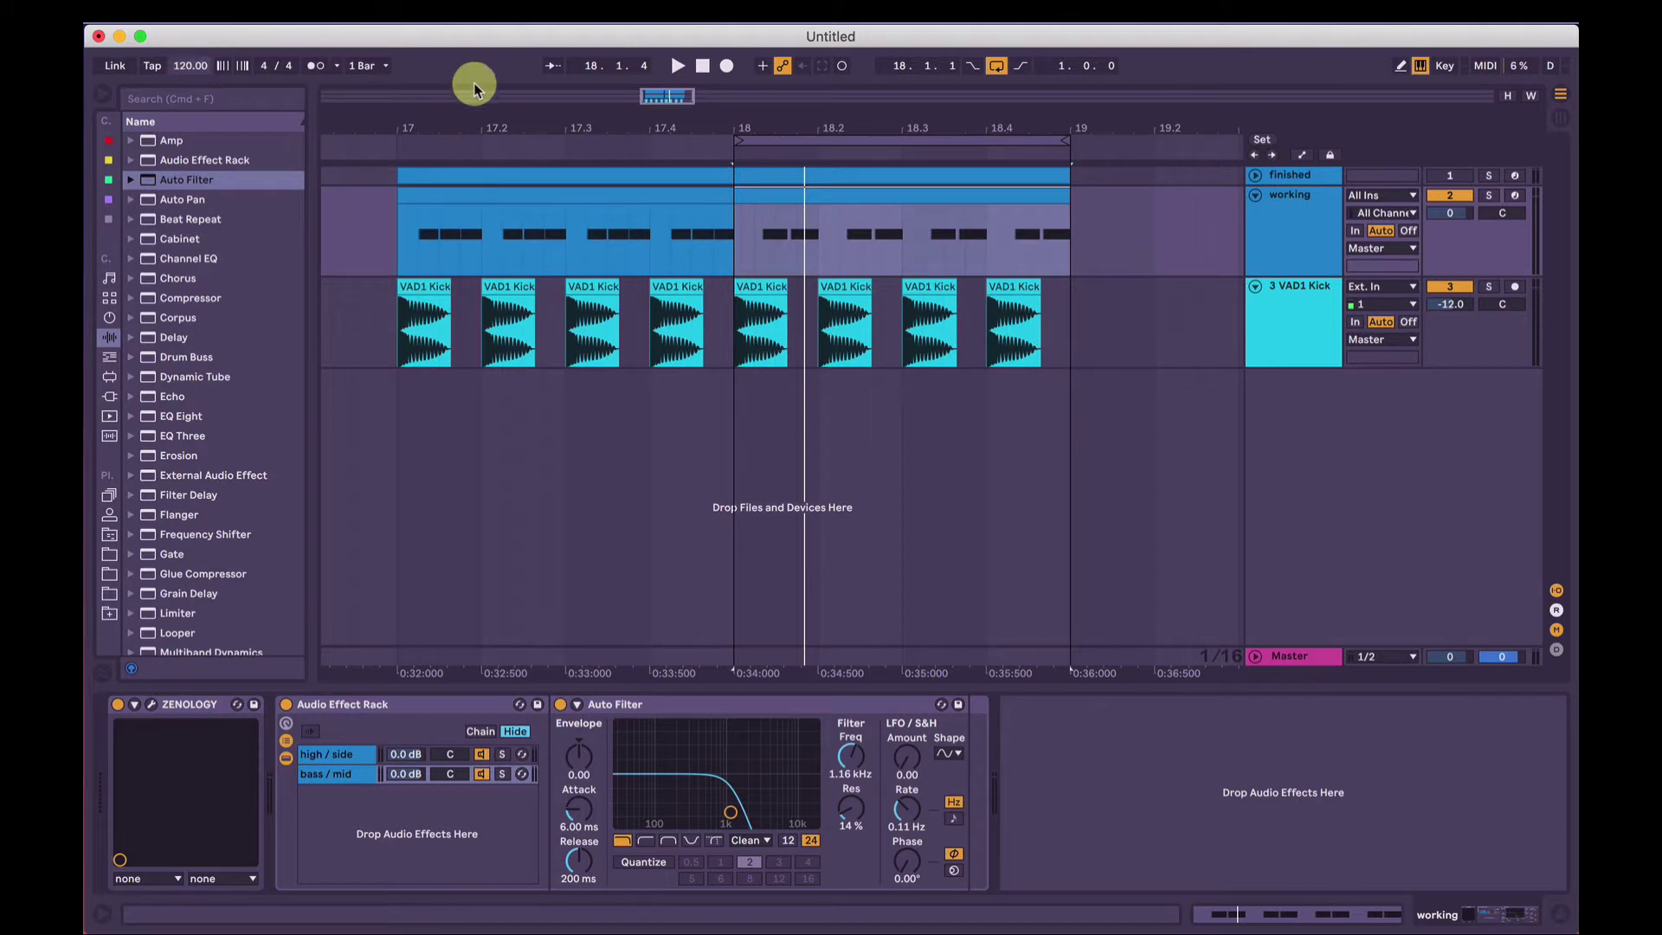
pyautogui.click(475, 186)
pyautogui.press('super+l')
pyautogui.press('space')
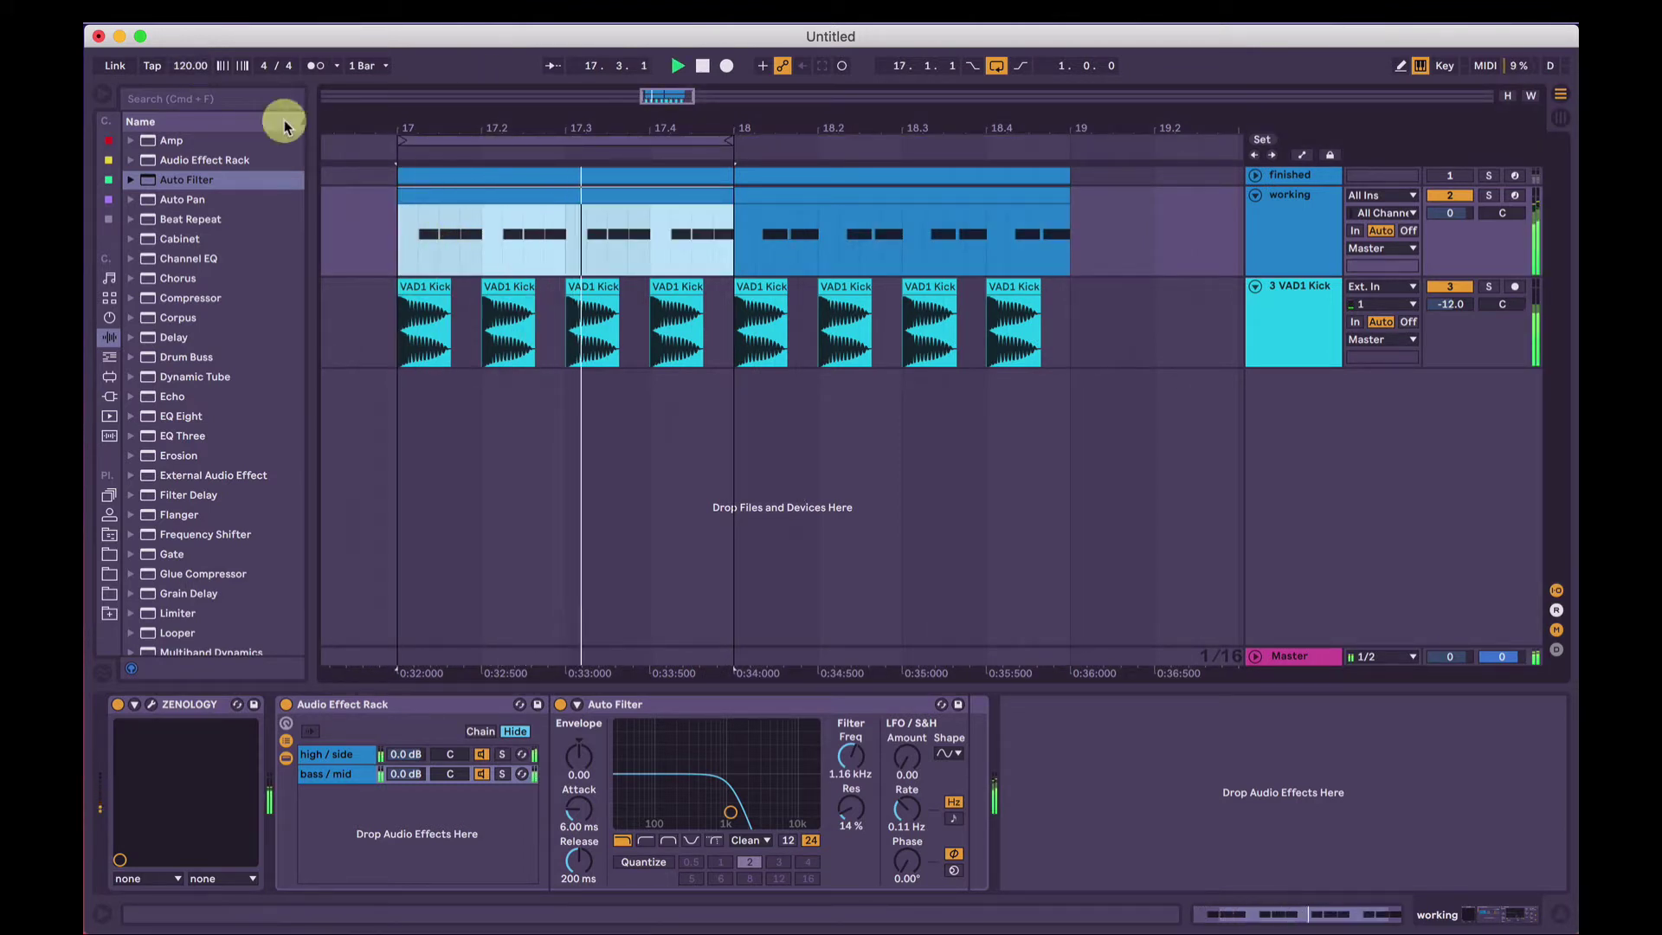
# Audition the loop at 150 BPM and set the tempo back to 135 BPM
pyautogui.click(193, 66)
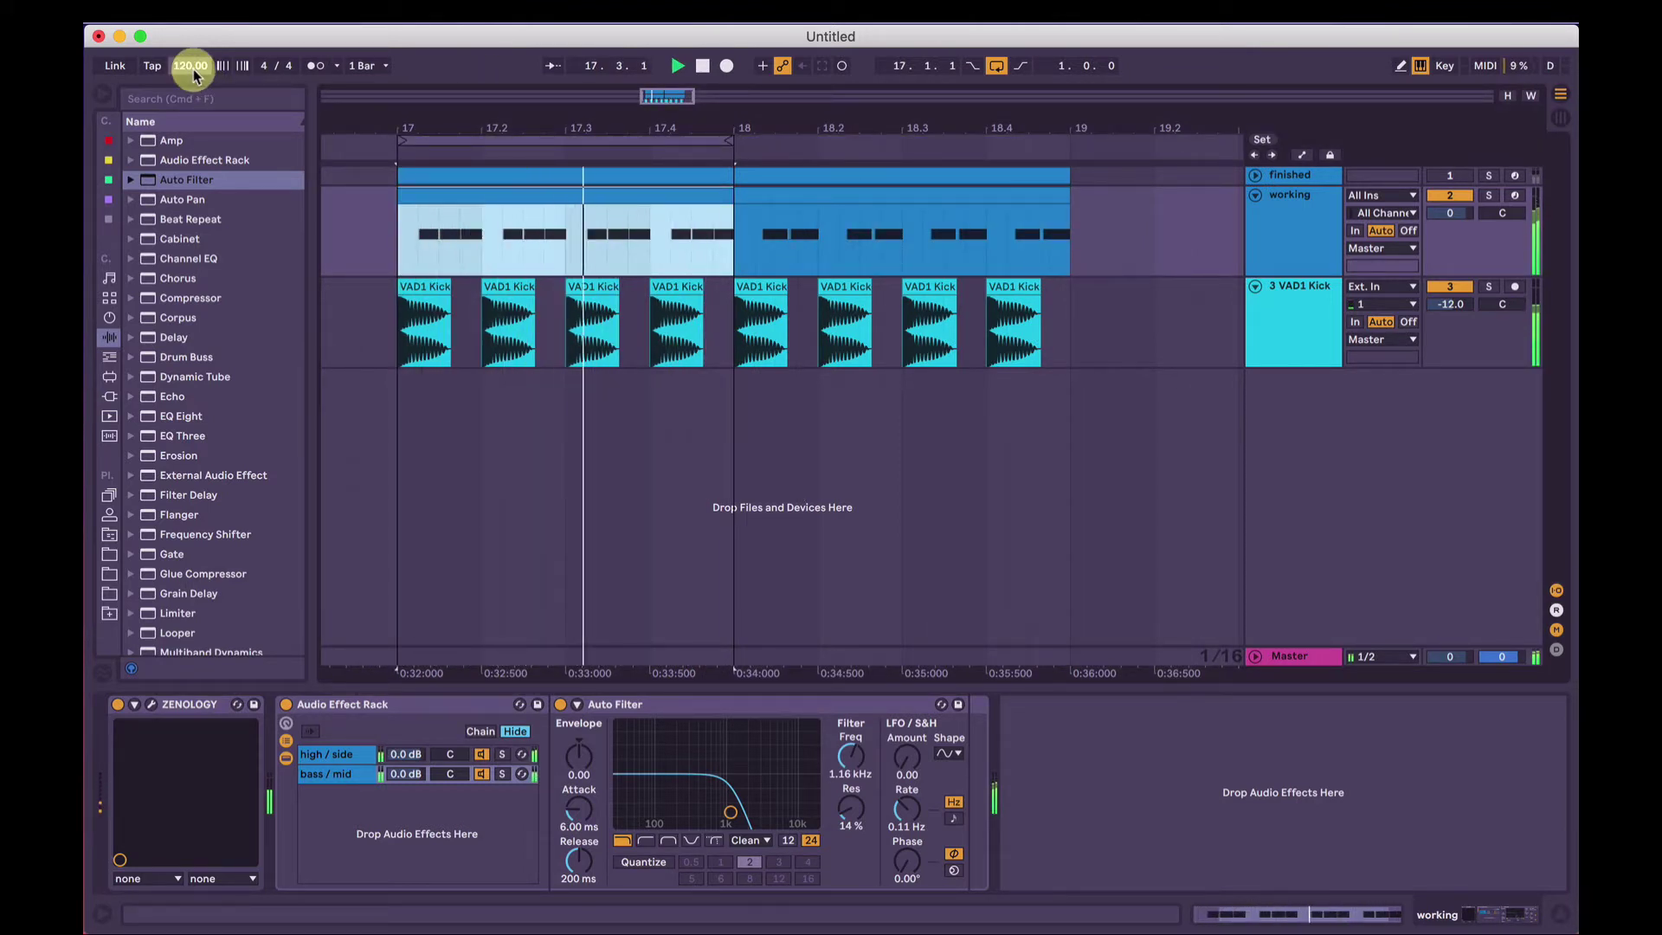
pyautogui.write('100')
pyautogui.press('Return')
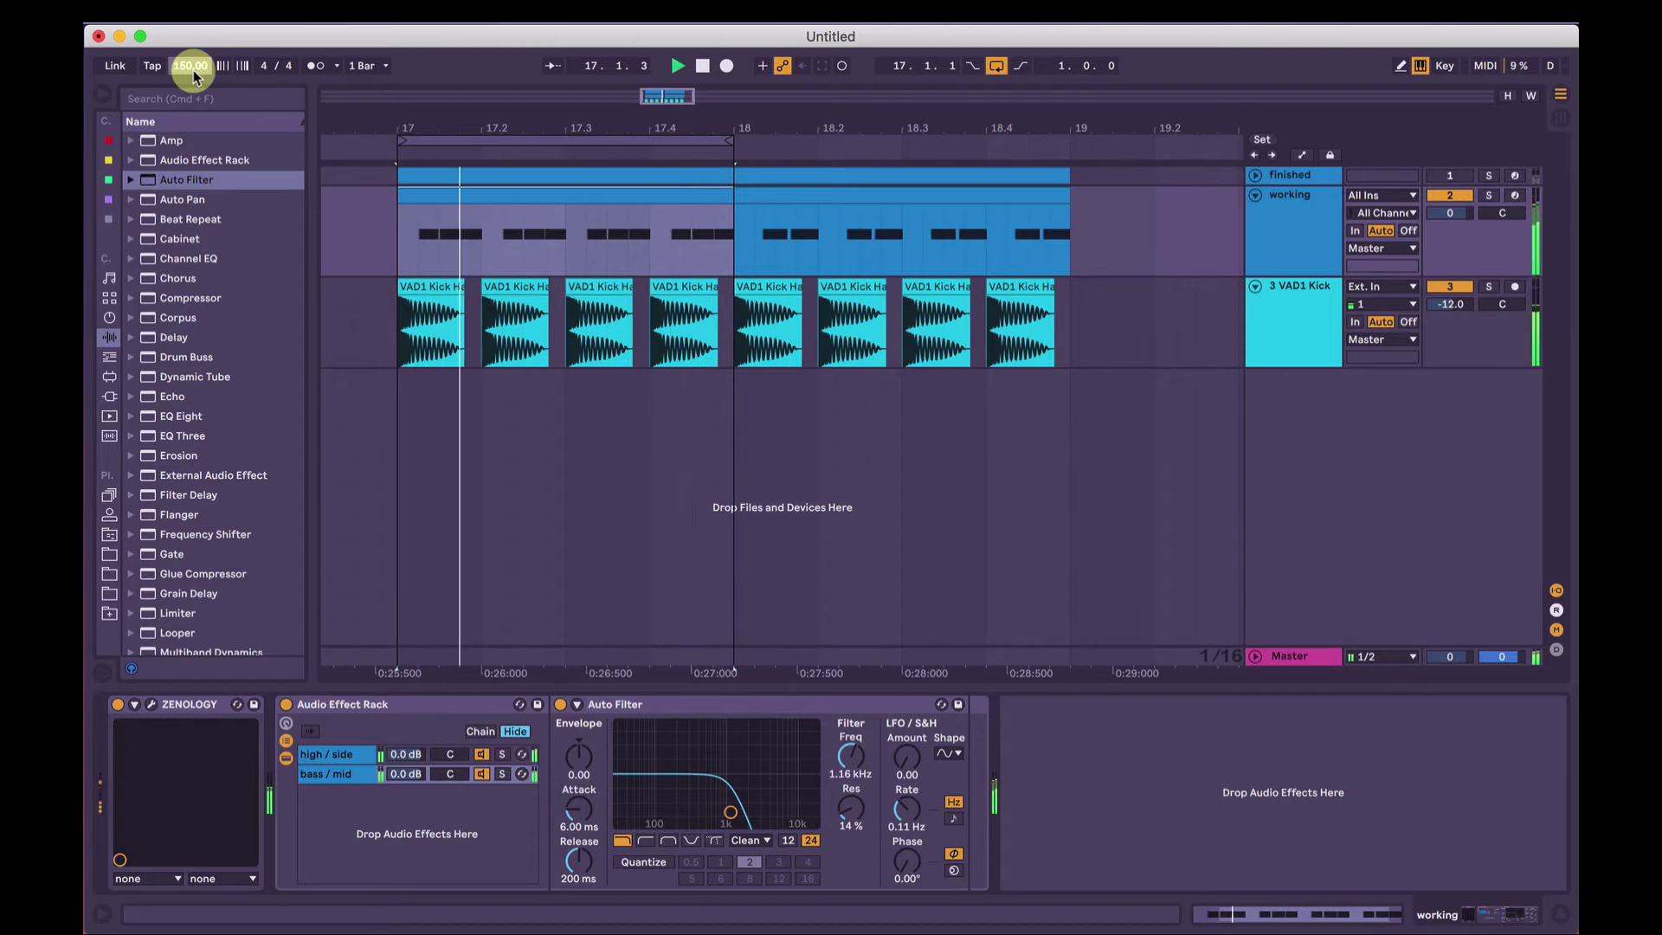
pyautogui.write('135')
pyautogui.press('Return')
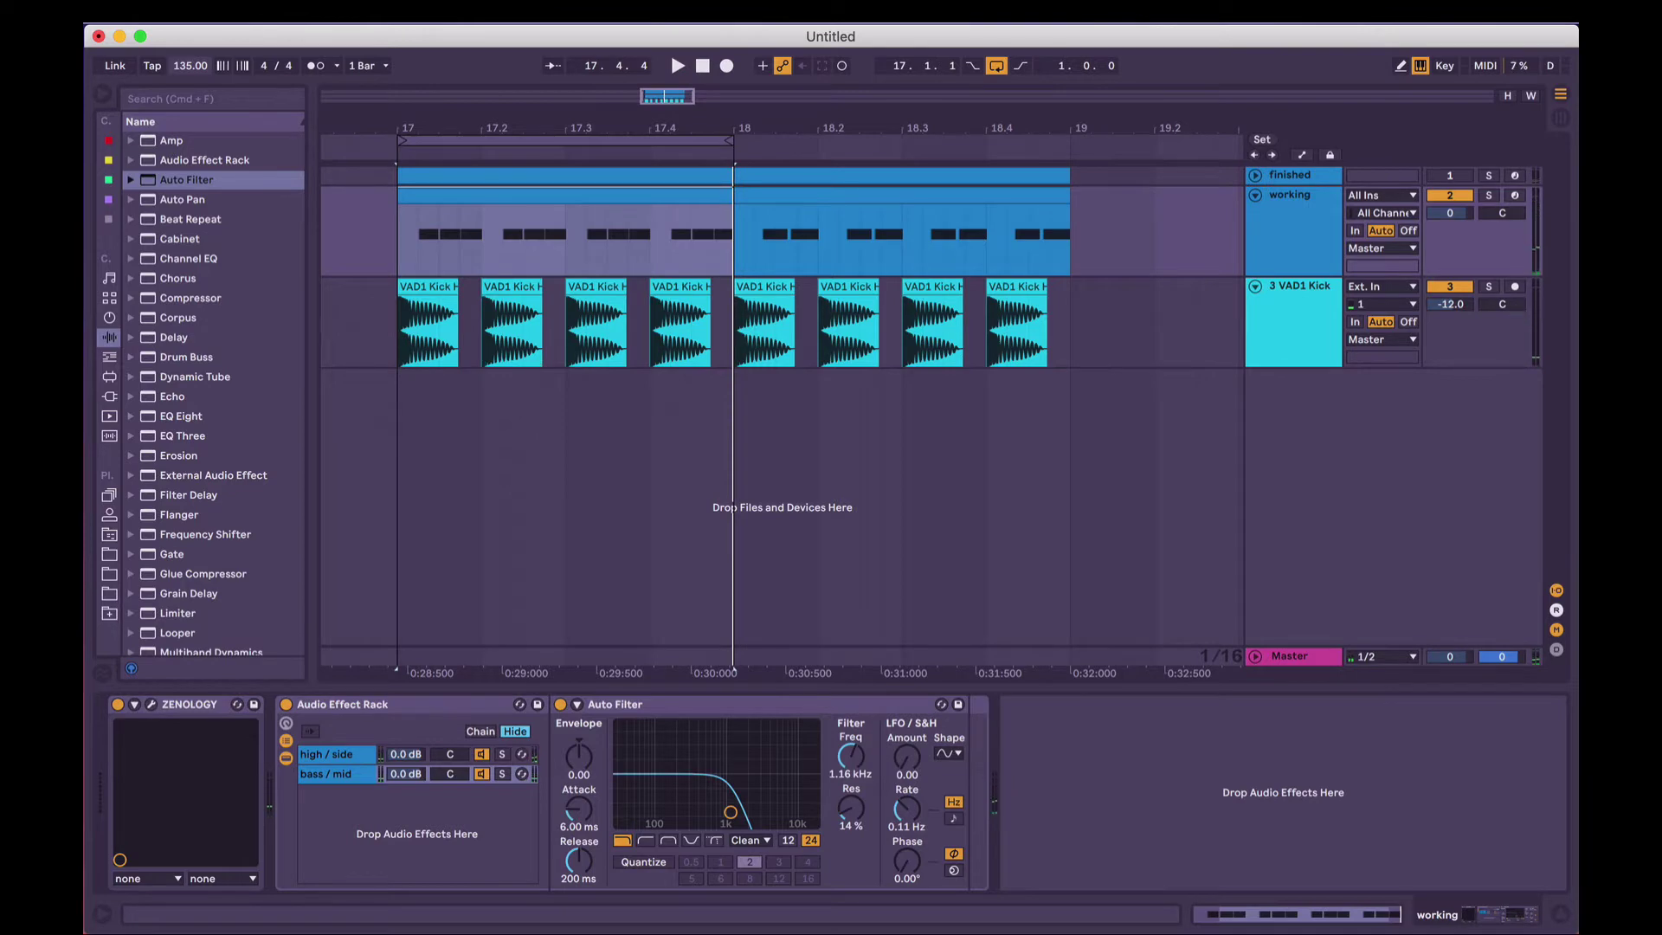
# Load the user tone 0031: INITIAL TONE from ZENOLOGY's tone browser and close the synth window
pyautogui.click(152, 705)
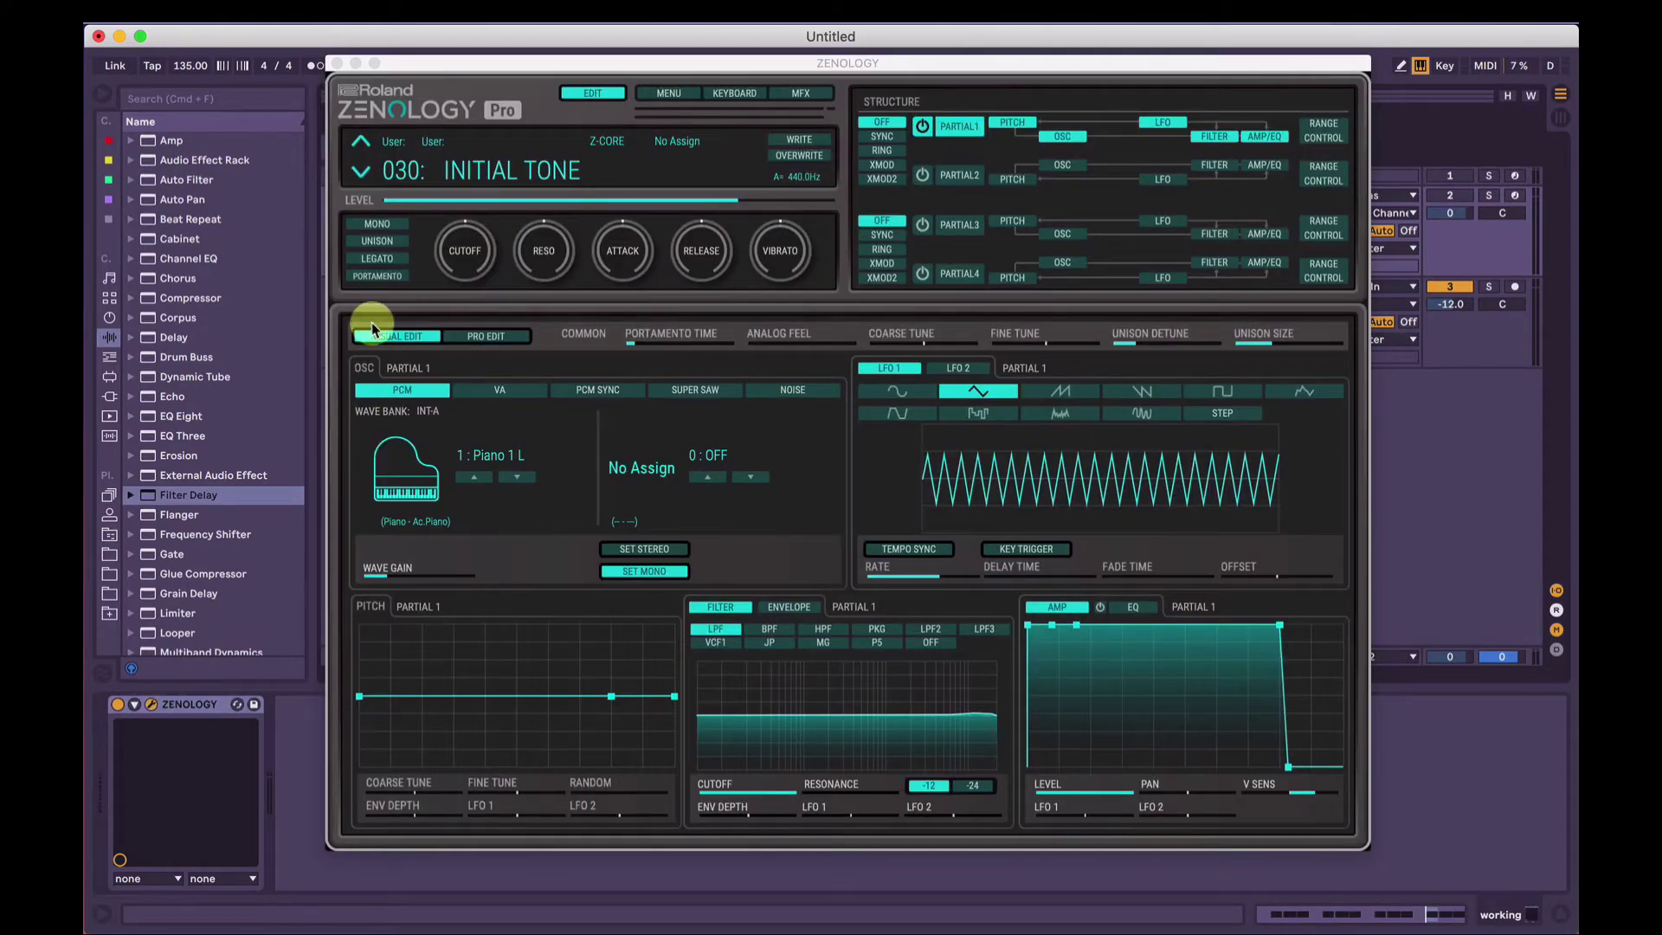
pyautogui.click(490, 173)
pyautogui.click(305, 322)
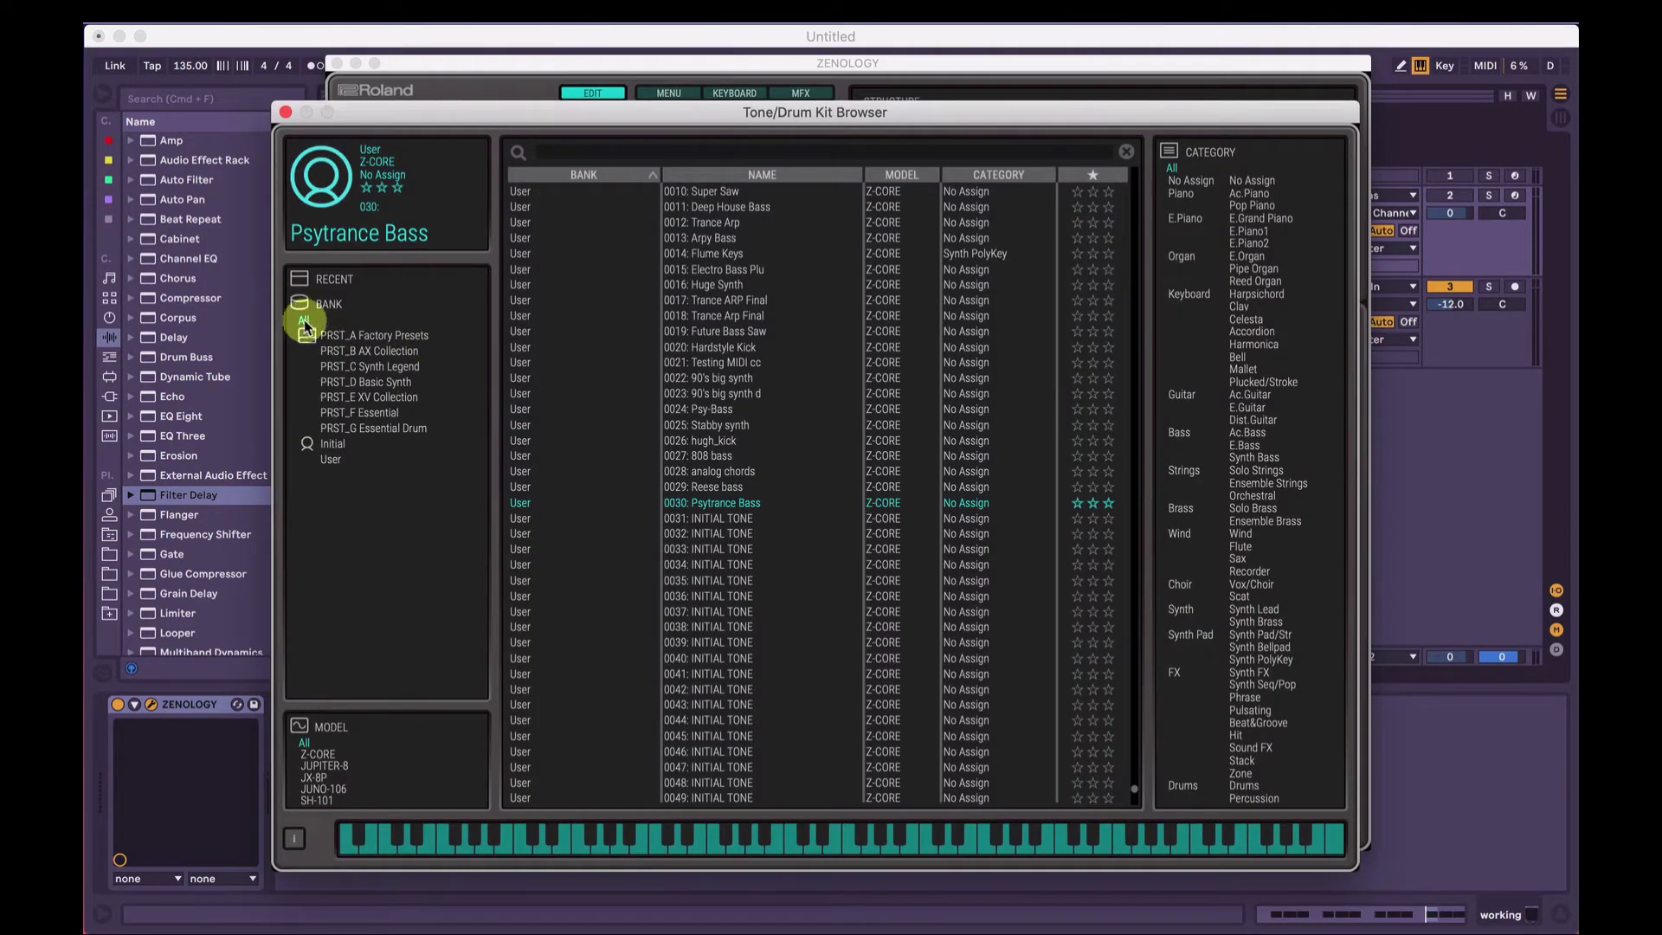
pyautogui.click(1193, 171)
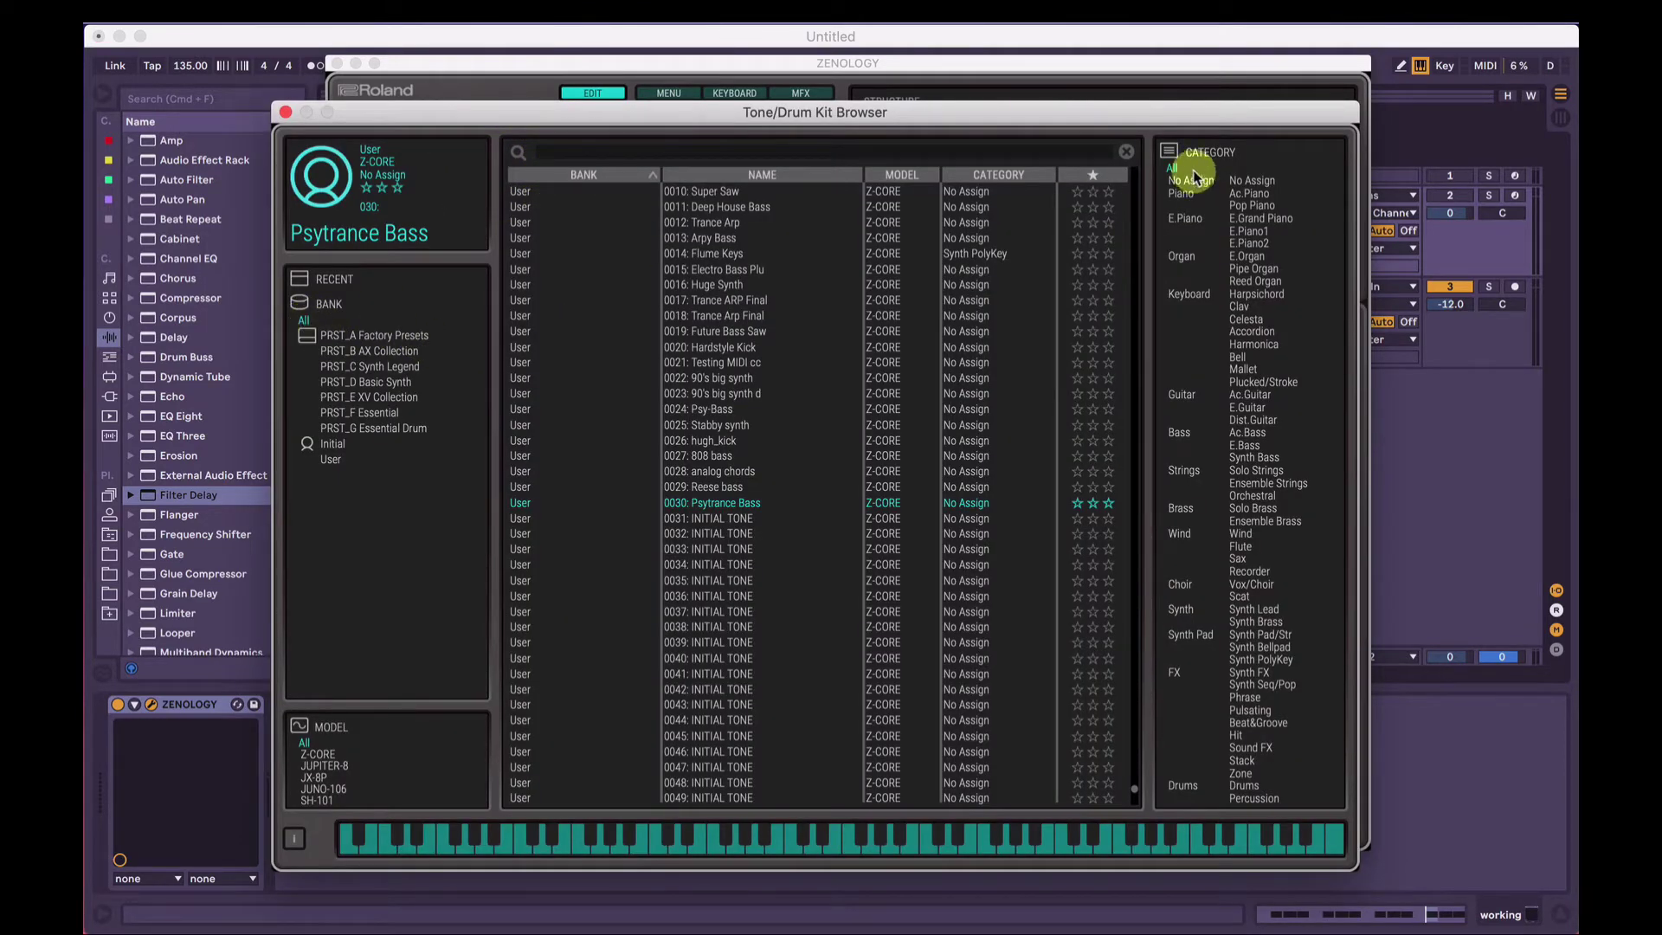
pyautogui.click(727, 517)
pyautogui.click(286, 112)
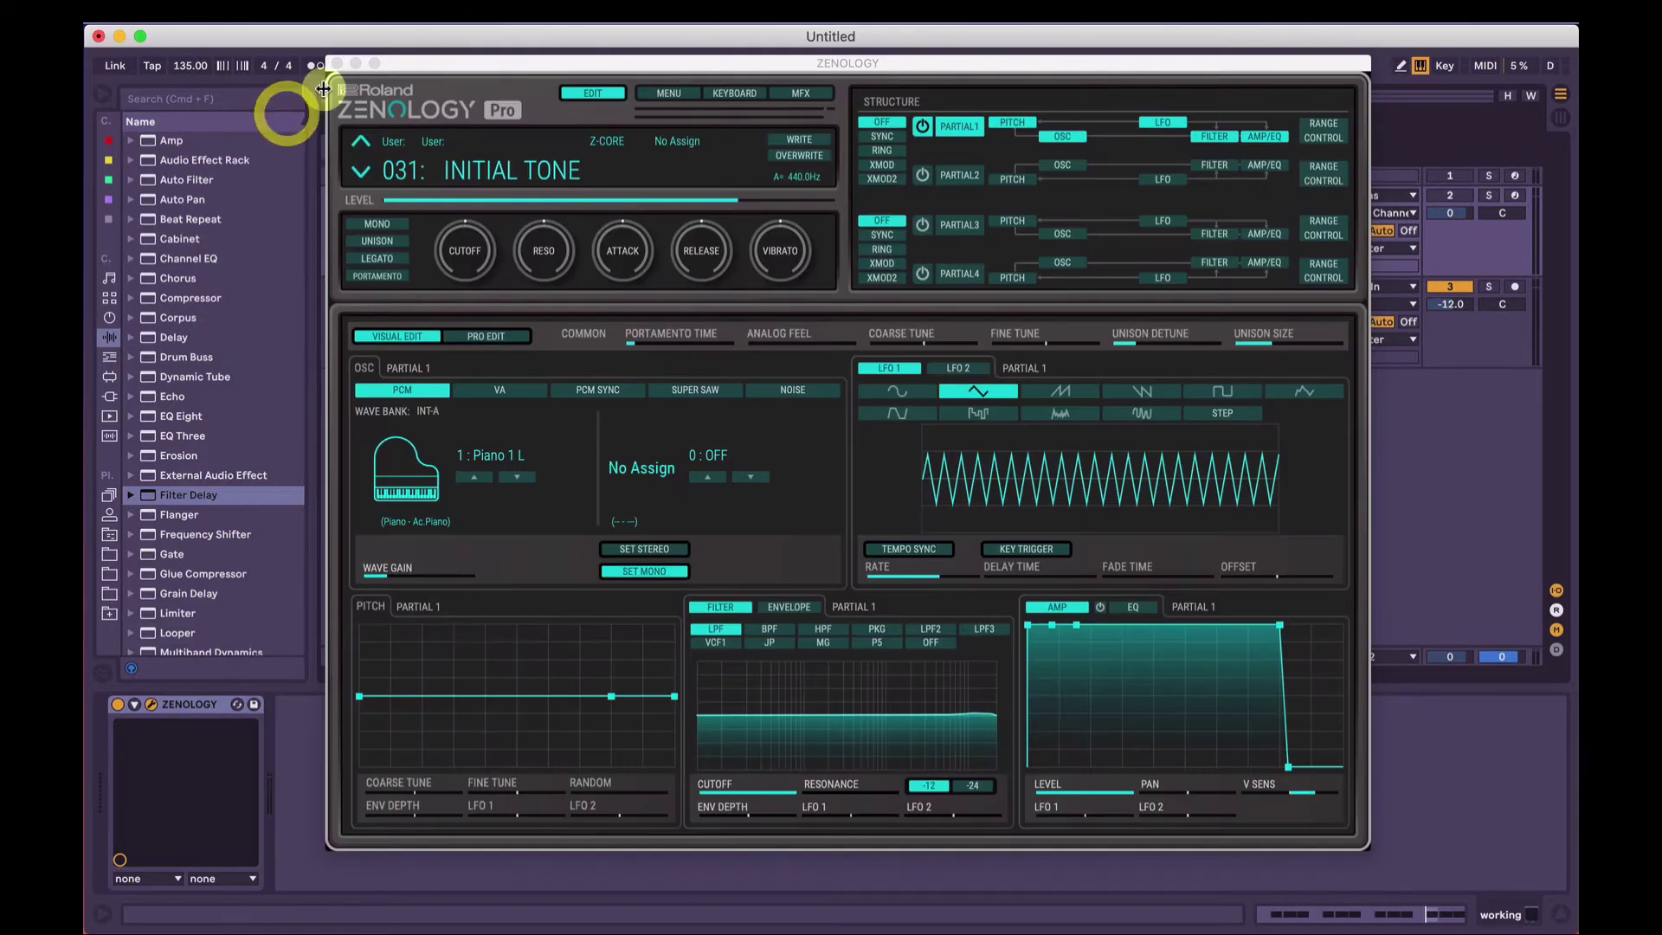
pyautogui.click(337, 63)
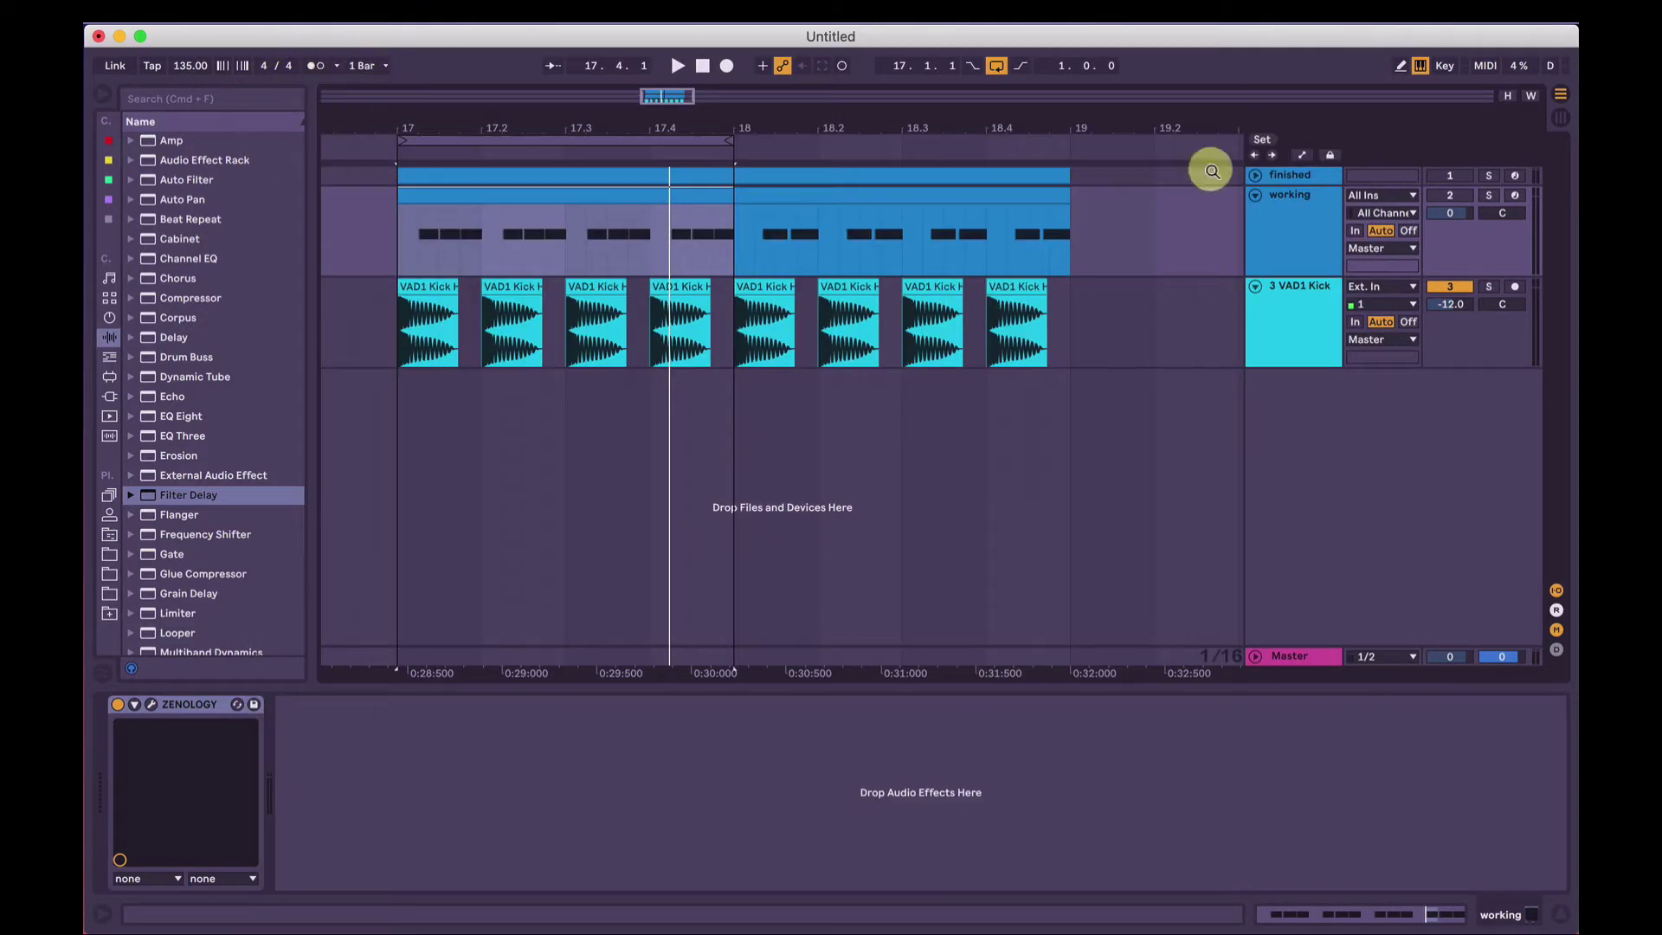
# Mute the VAD1 Kick track, play the loop and select the working track
pyautogui.press('space')
pyautogui.click(1454, 195)
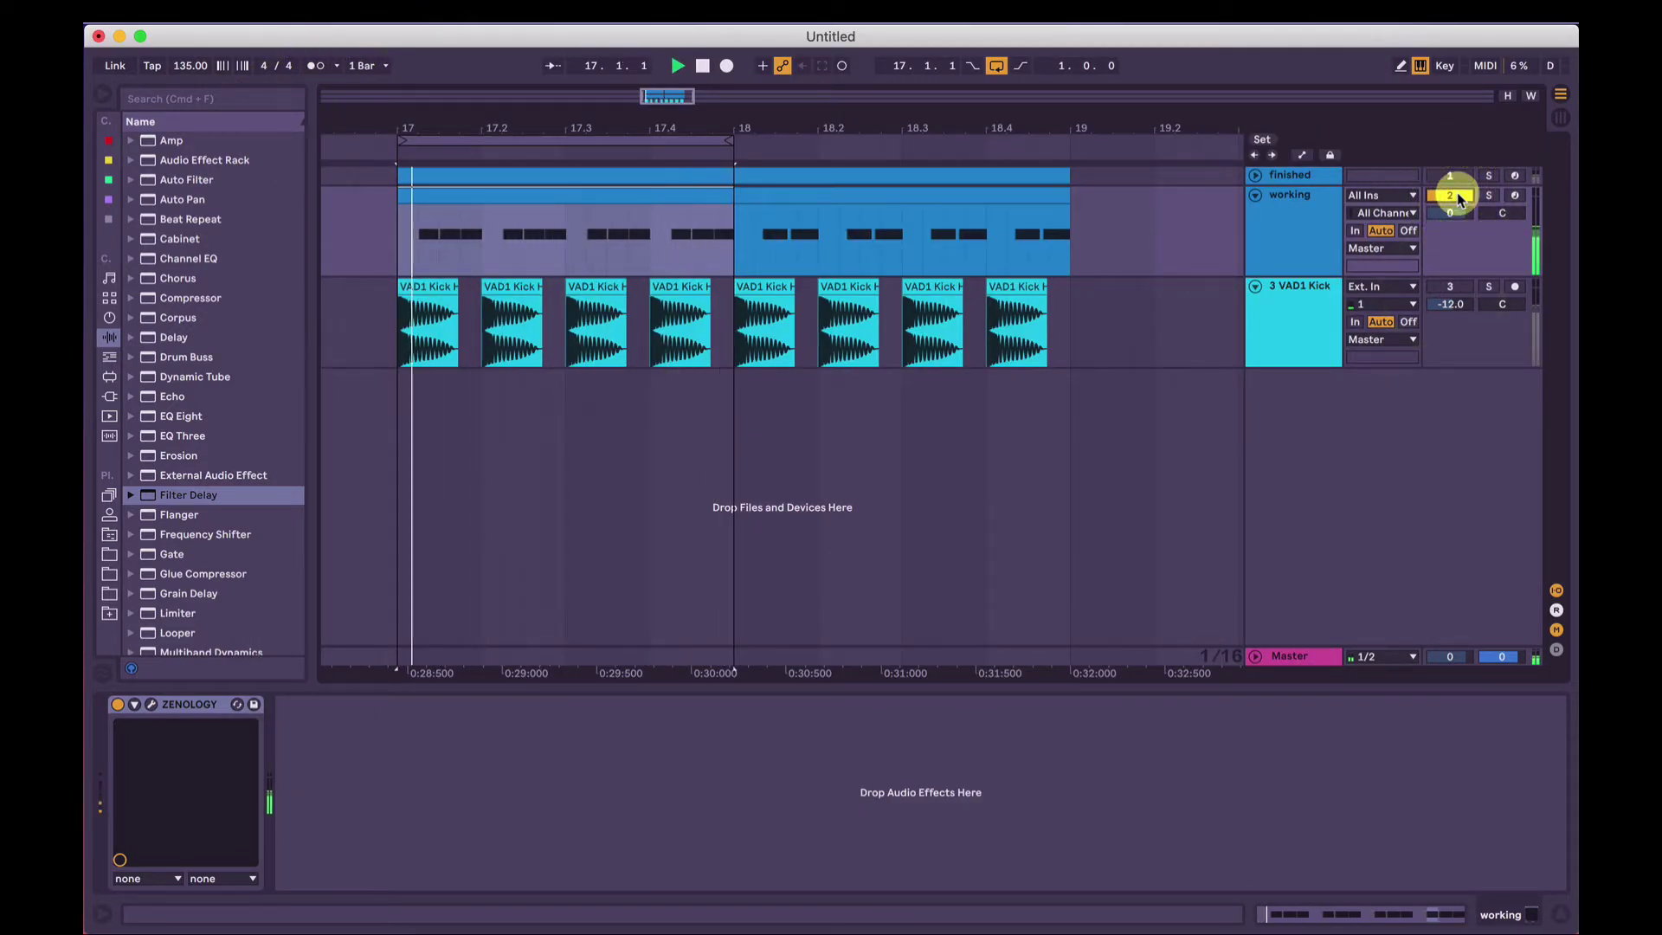
pyautogui.click(1312, 217)
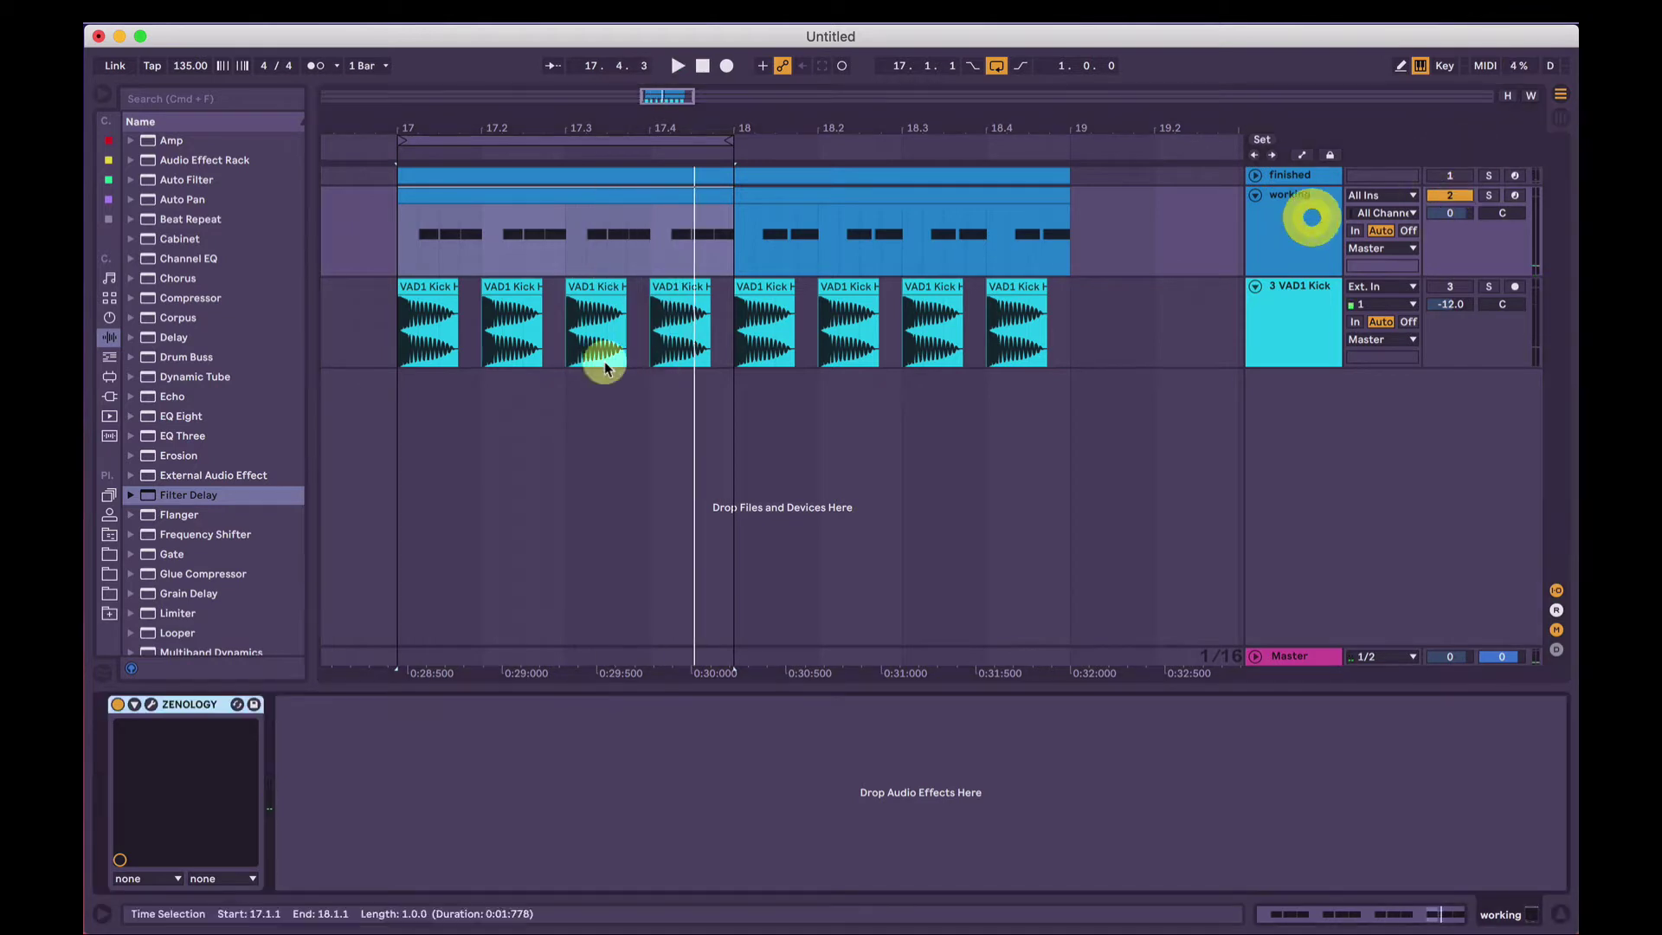
# Set ZENOLOGY's Partial 1 oscillator to a VA sawtooth wave and turn on Mono mode
pyautogui.click(150, 703)
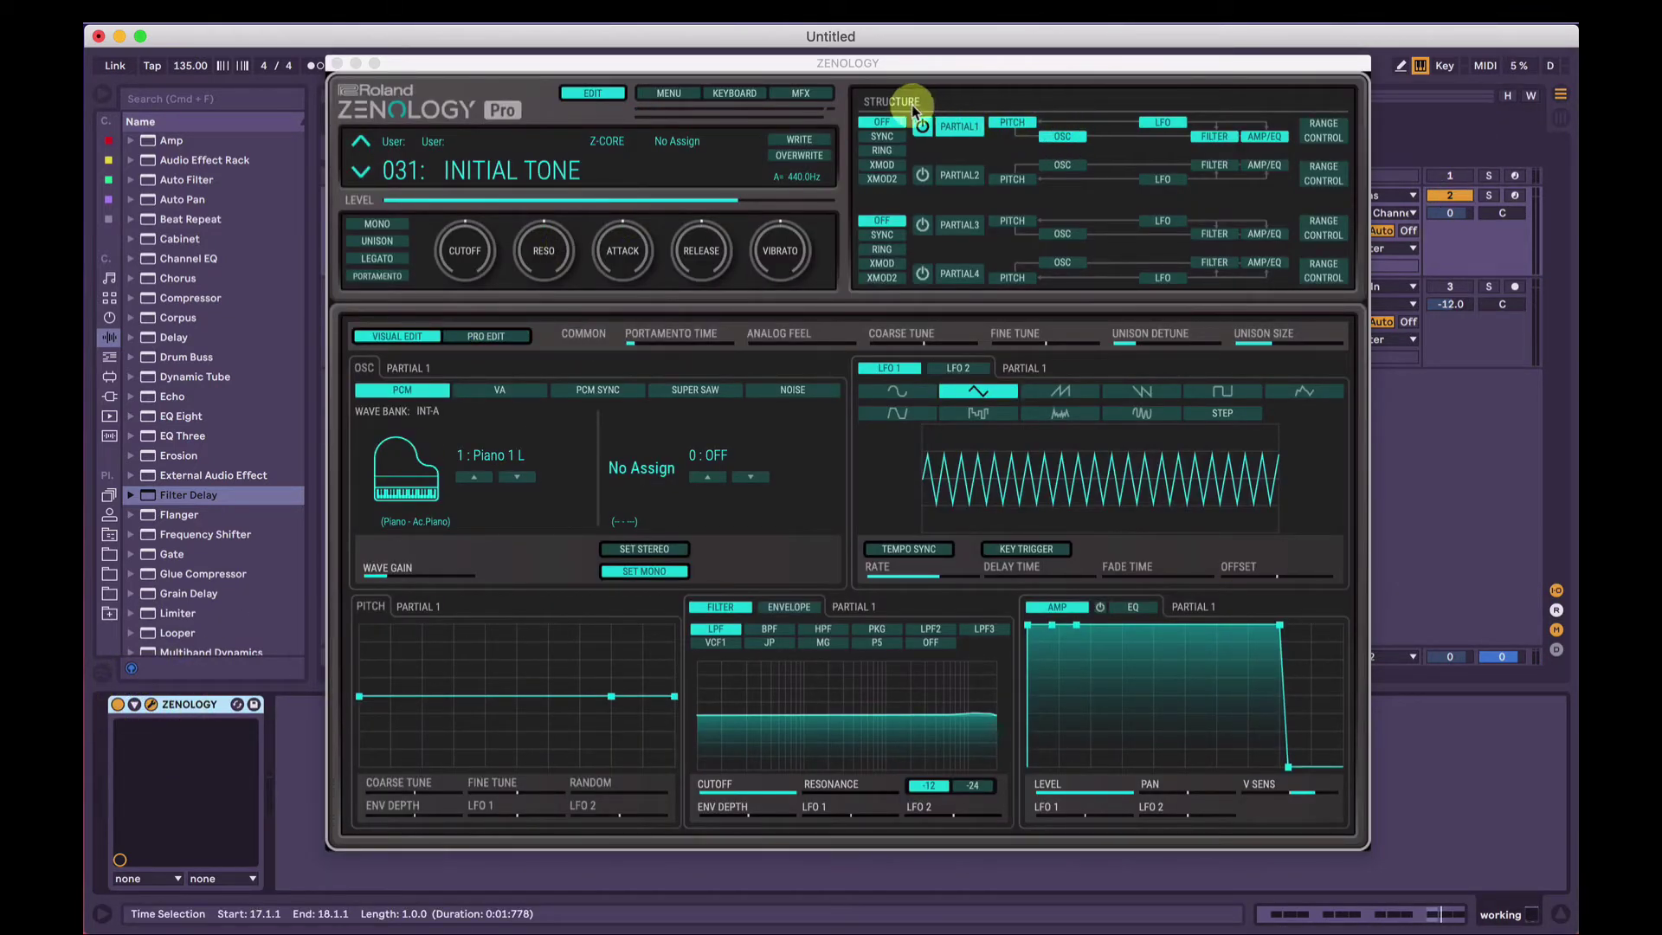
pyautogui.click(1063, 135)
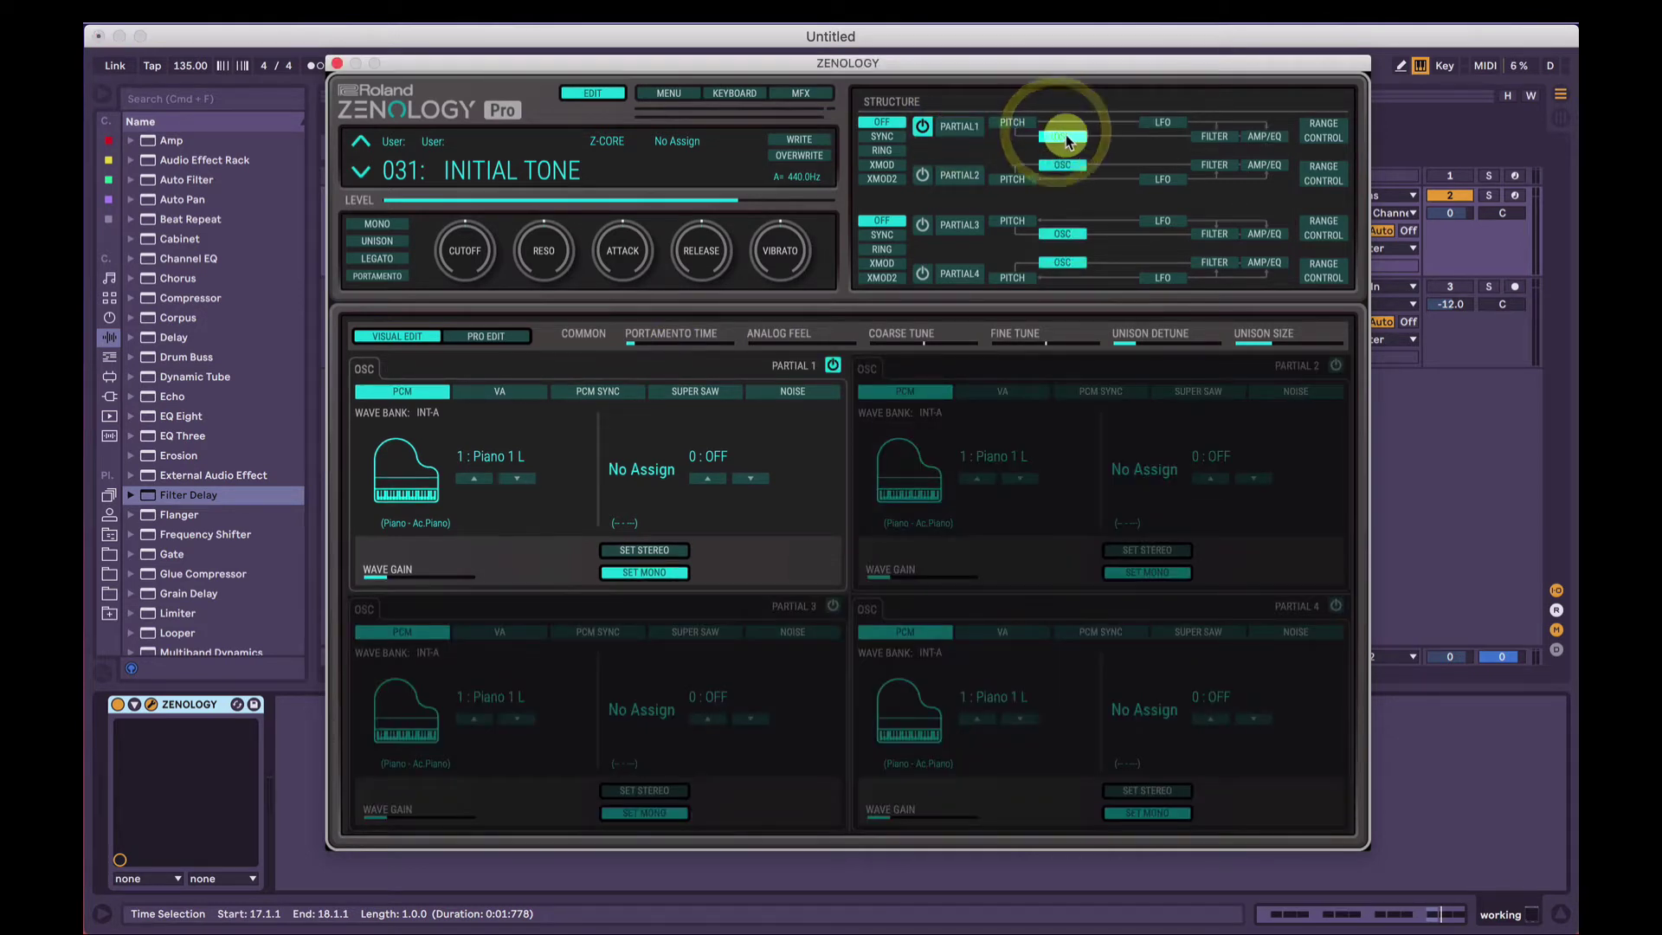
pyautogui.click(495, 386)
pyautogui.click(381, 416)
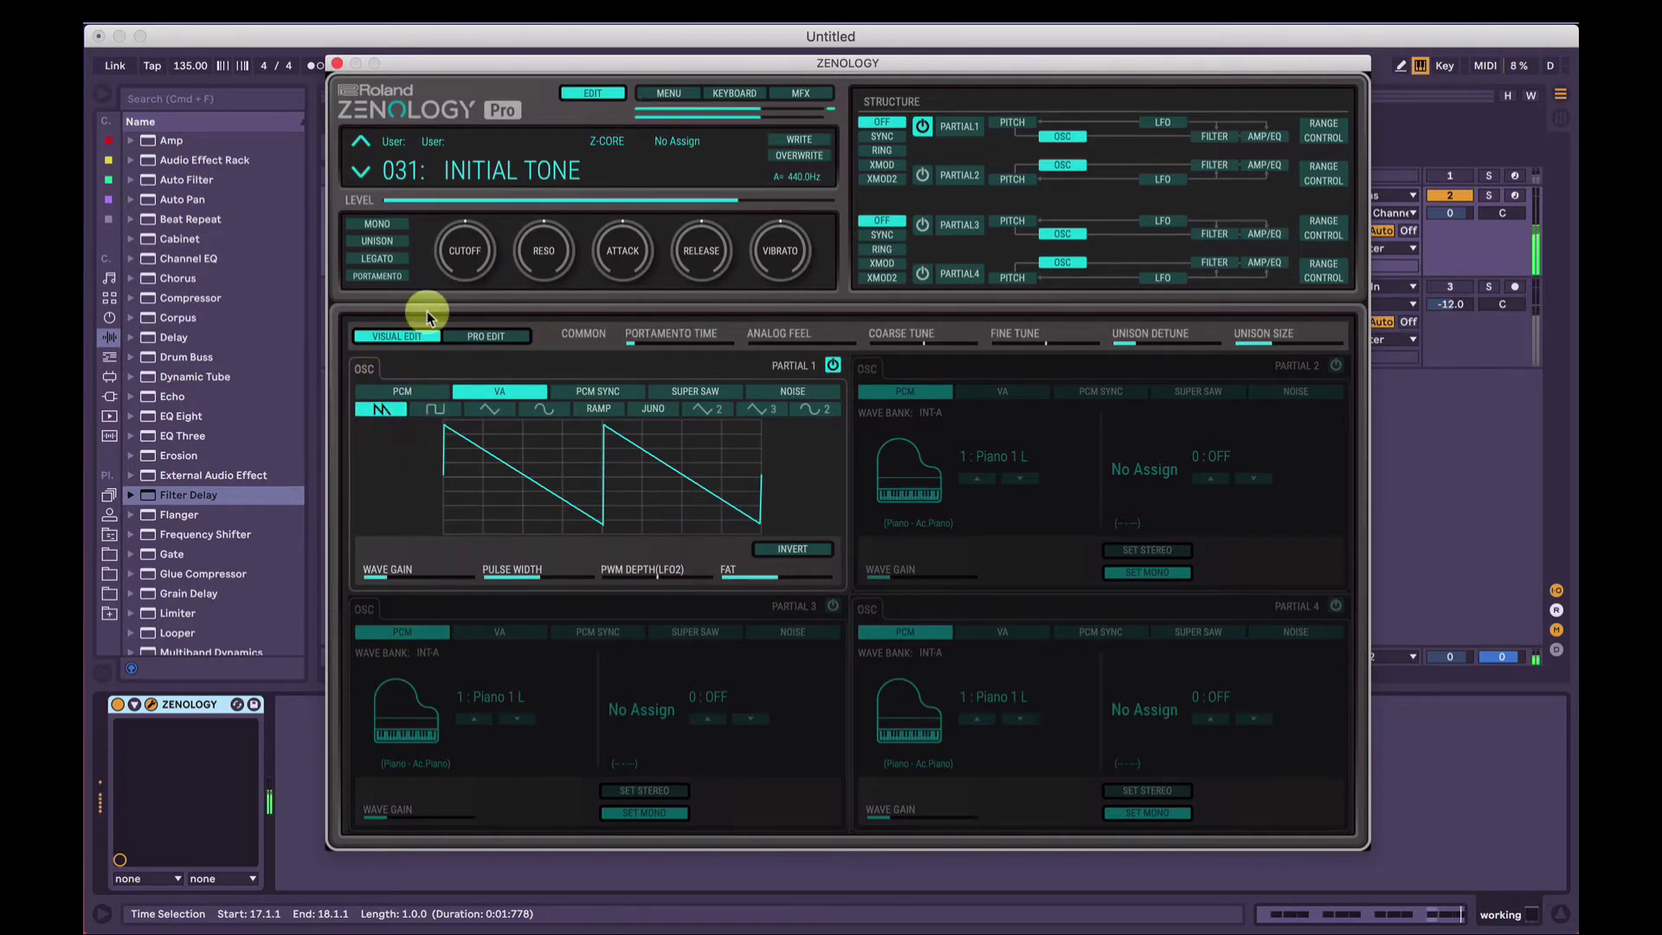
pyautogui.click(397, 230)
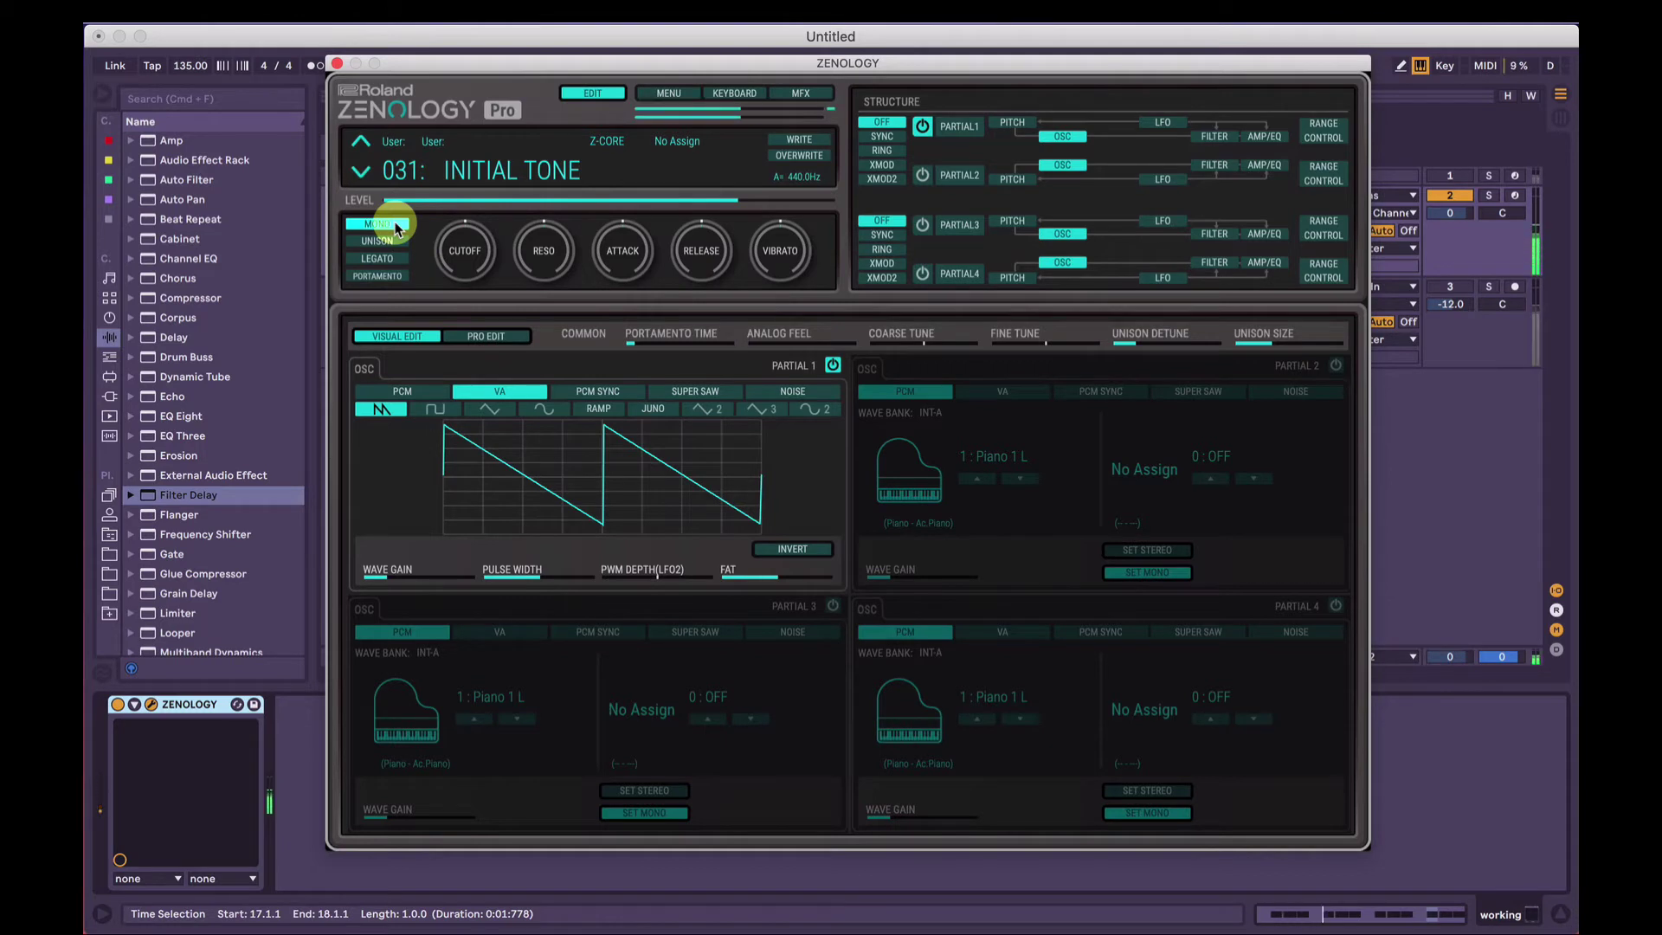
# Shorten the release of Partial 1's amp envelope until its final segment drops vertically
pyautogui.click(1263, 136)
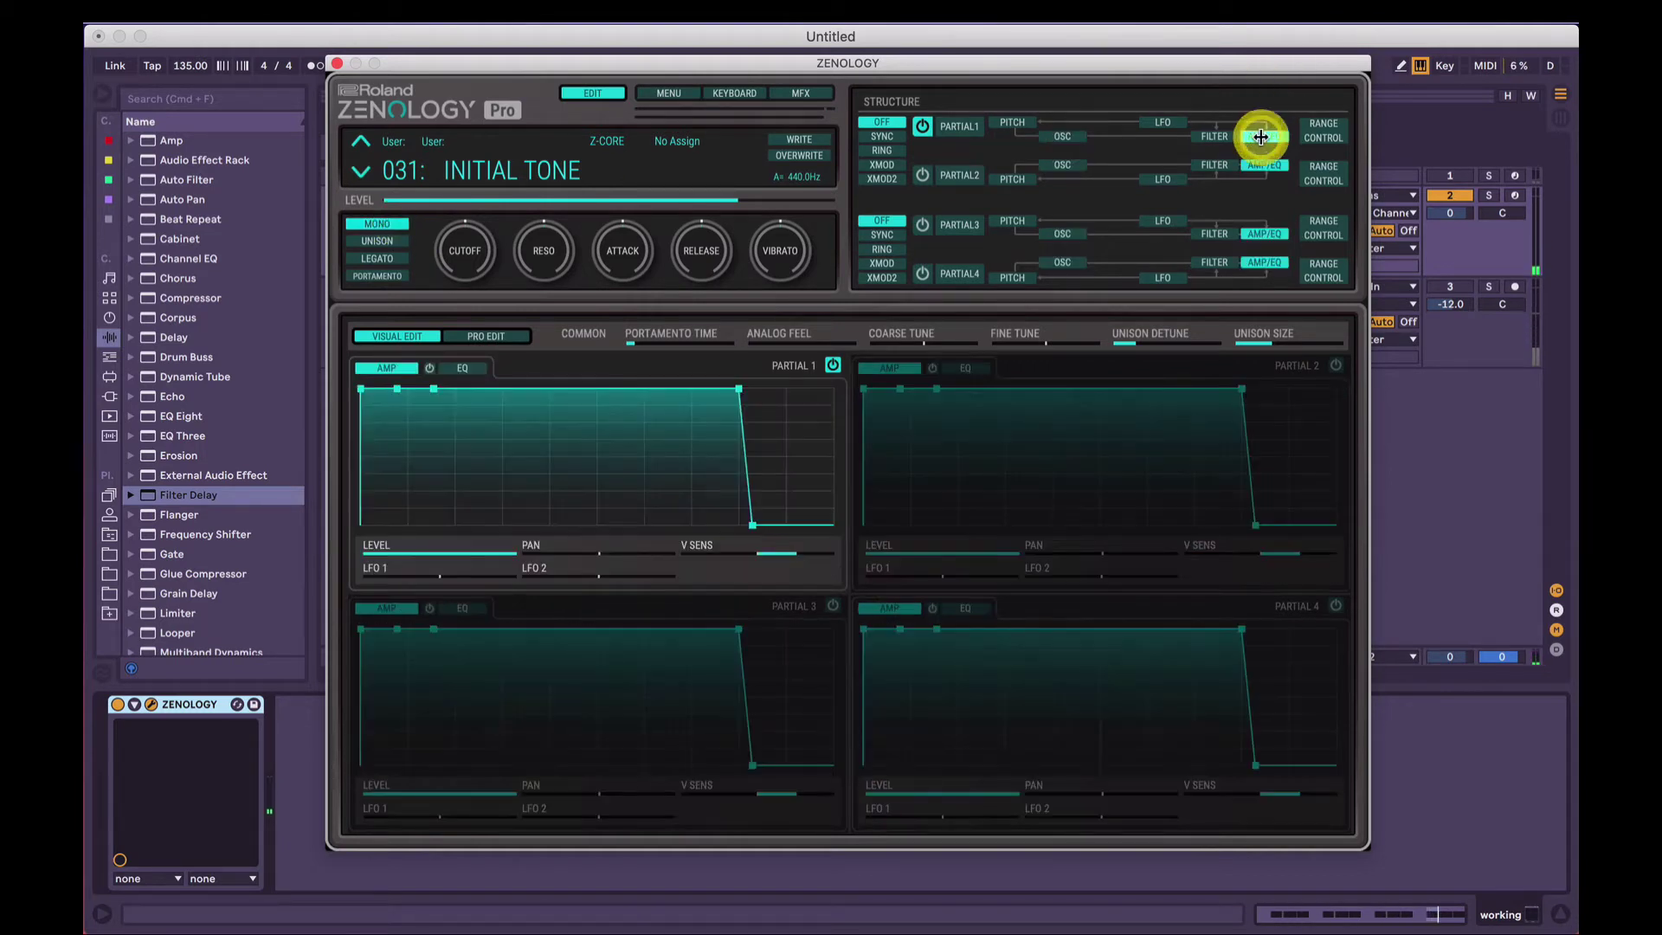
pyautogui.moveTo(756, 513); pyautogui.dragTo(752, 524)
pyautogui.click(1254, 119)
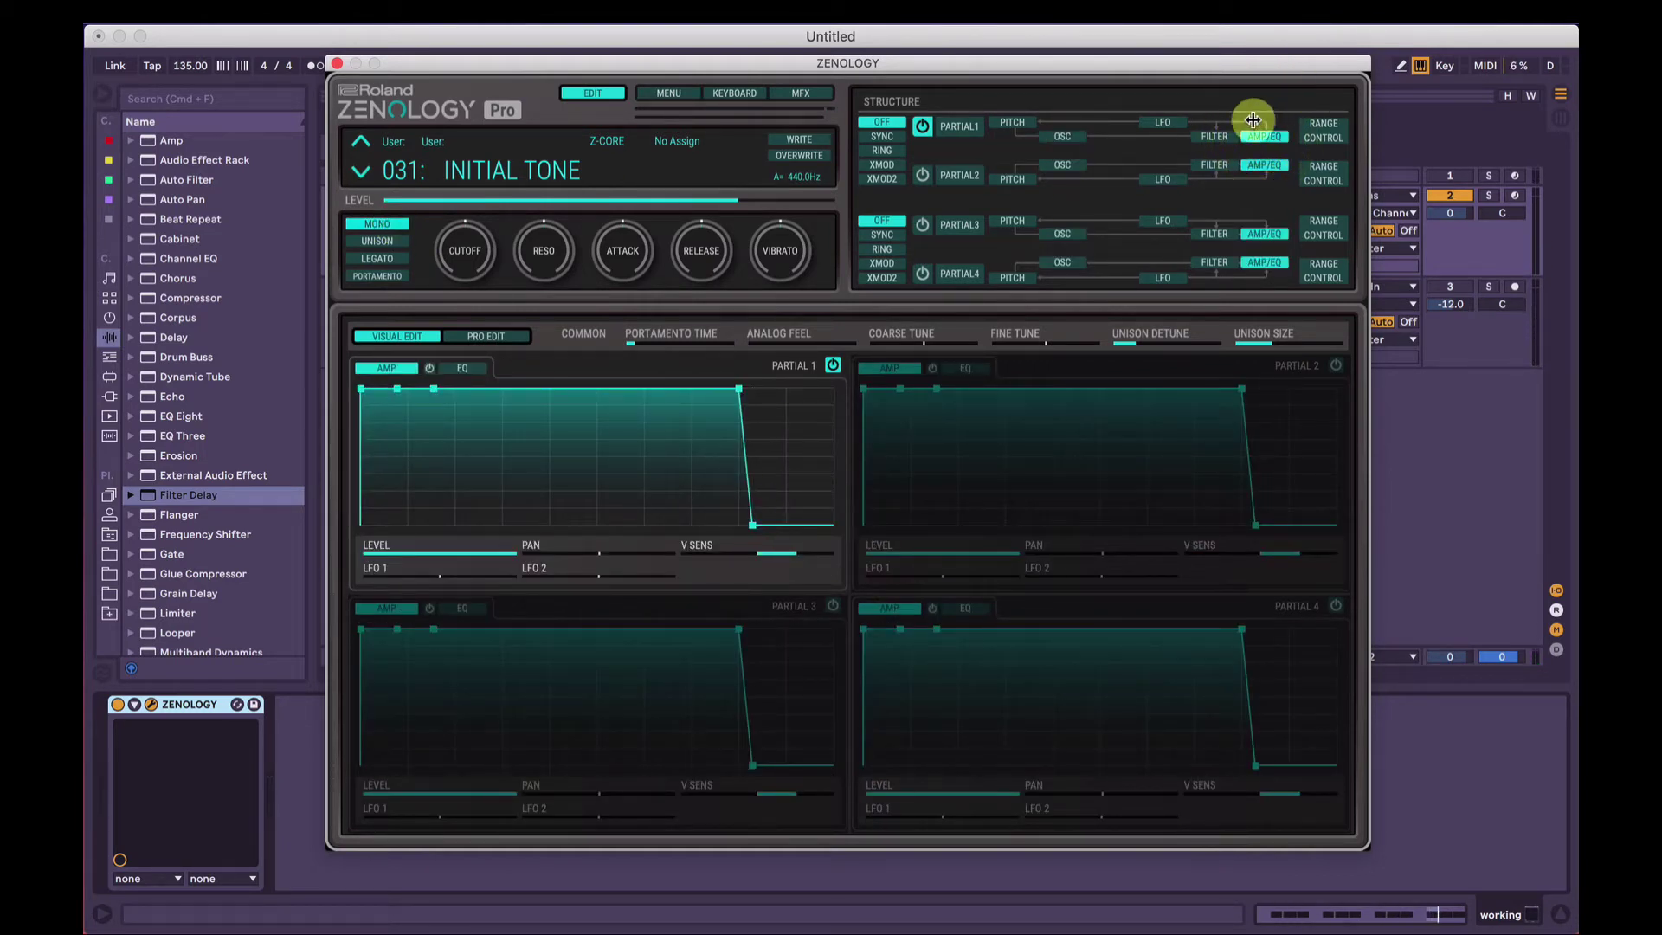
pyautogui.moveTo(759, 524); pyautogui.dragTo(644, 535)
pyautogui.click(644, 535)
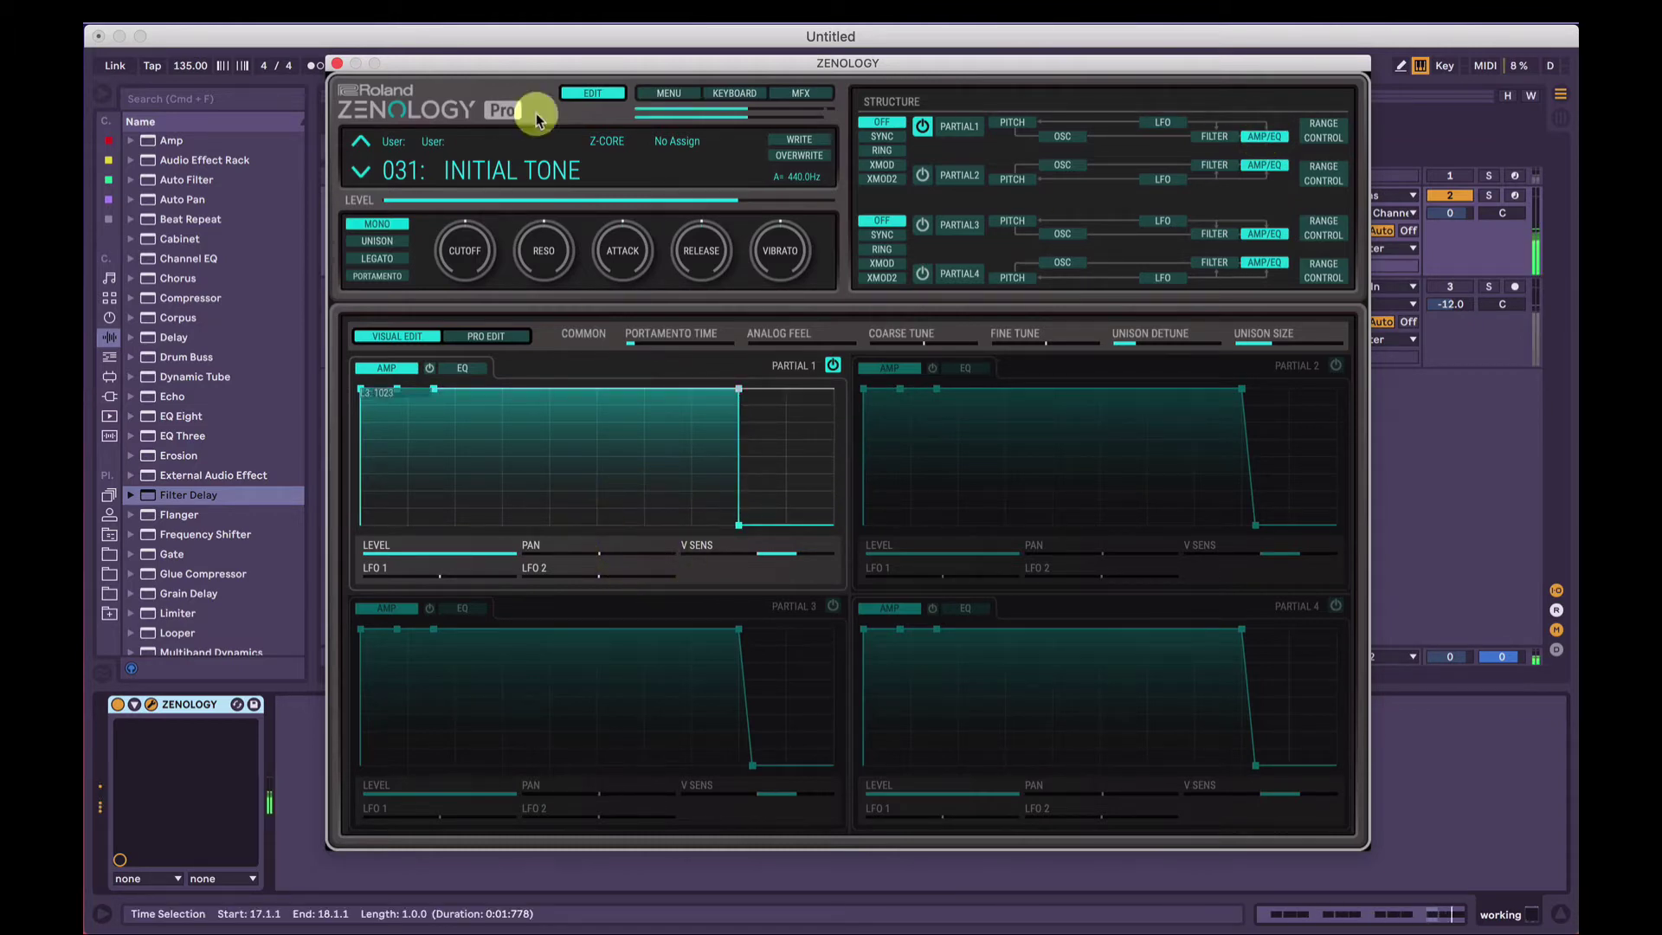
# Examine and play the note lengths in the working track's first clip, and return to the track's devices
pyautogui.click(337, 63)
pyautogui.click(586, 194)
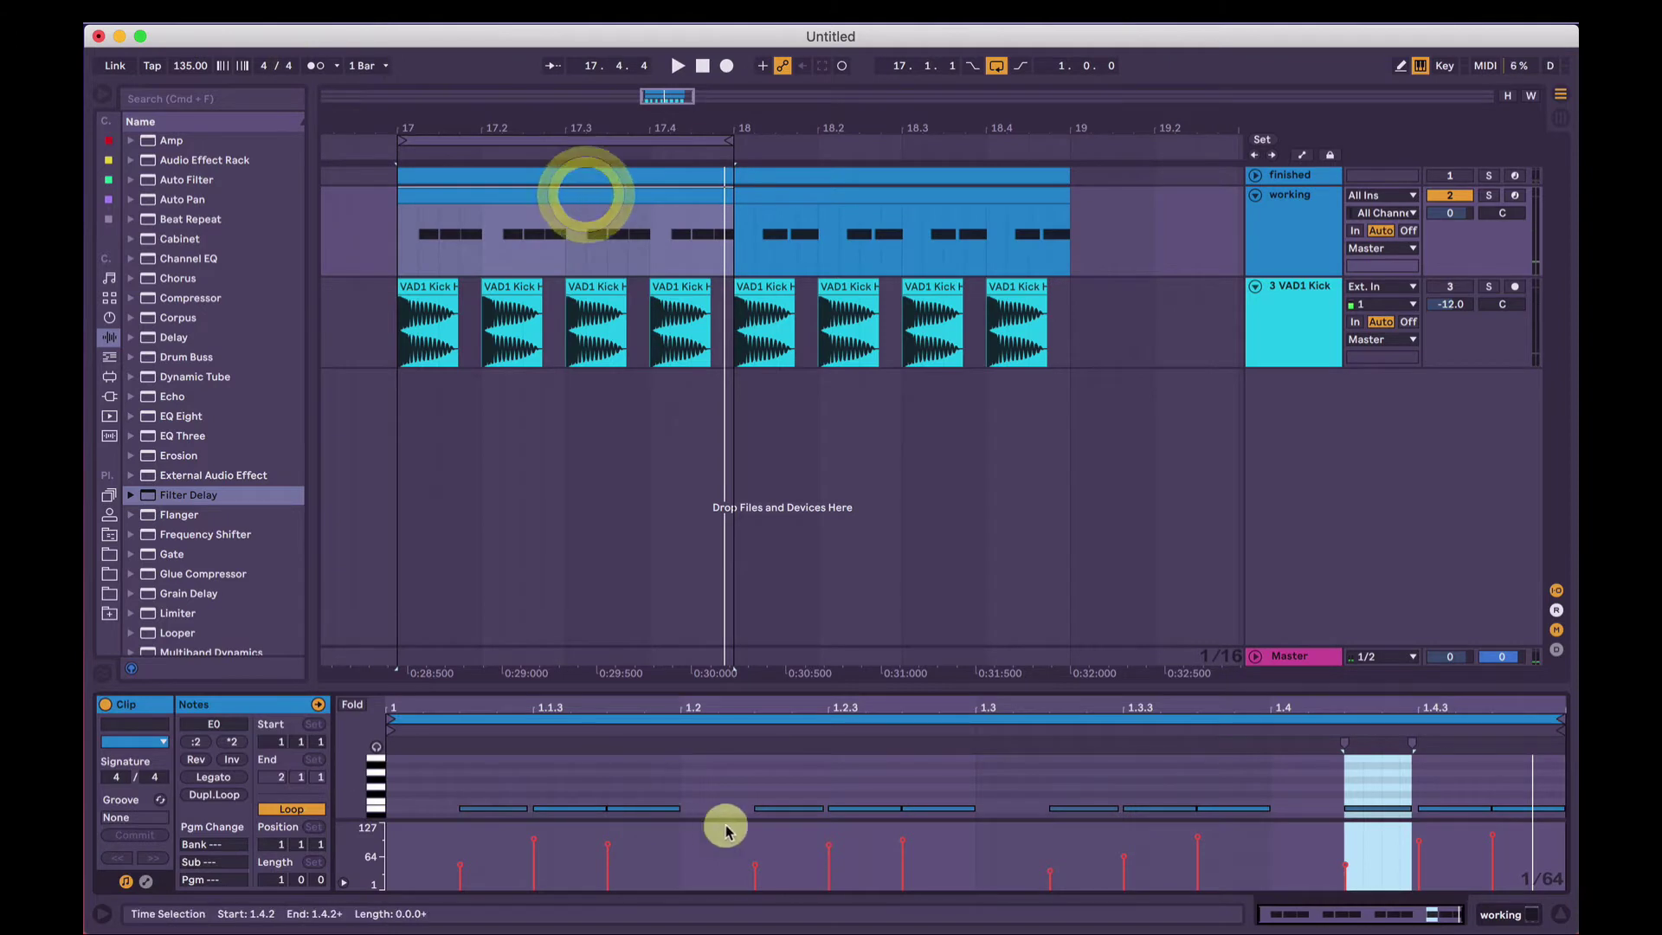
pyautogui.scroll(-3, 679, 779)
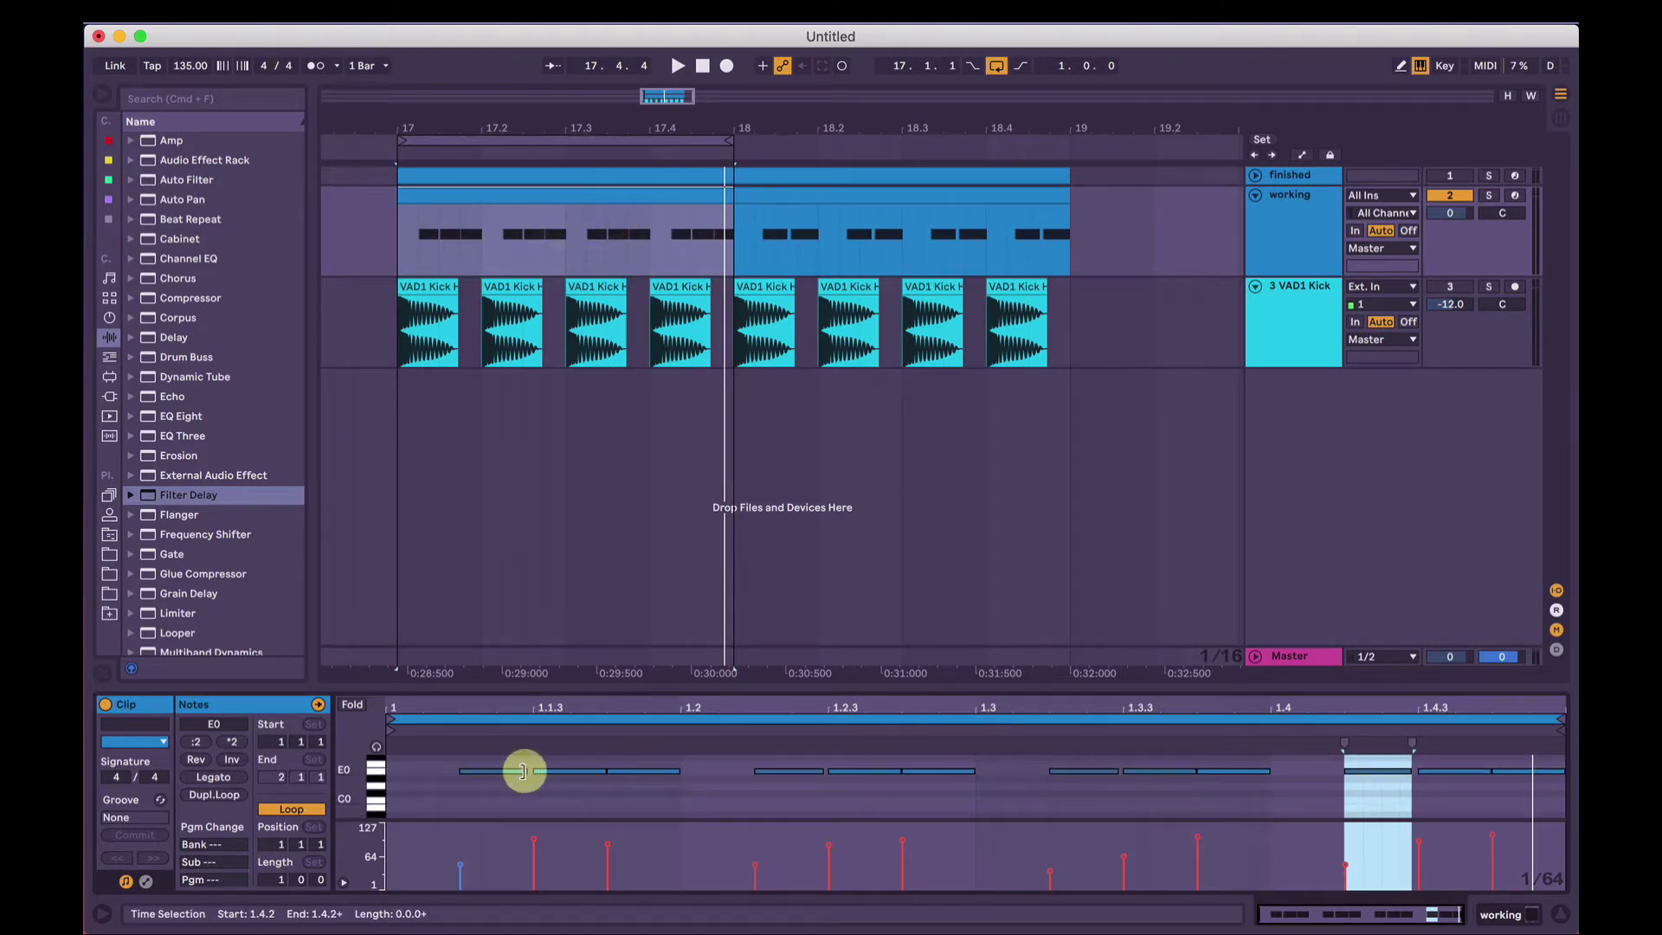
pyautogui.press('space')
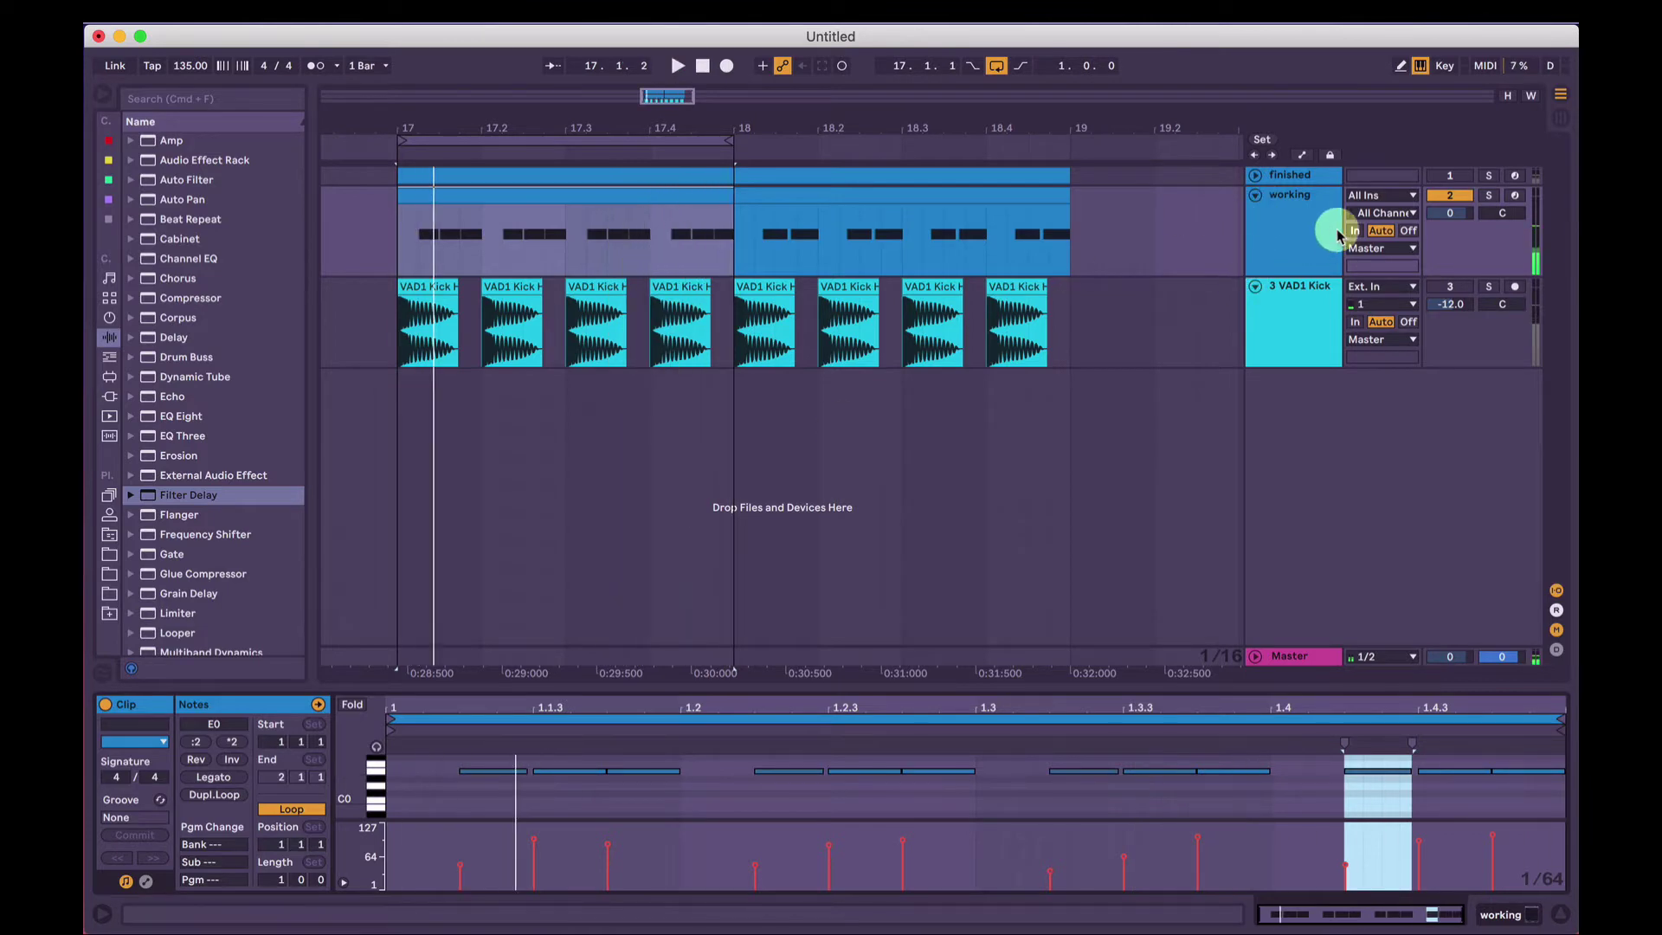
pyautogui.click(1287, 230)
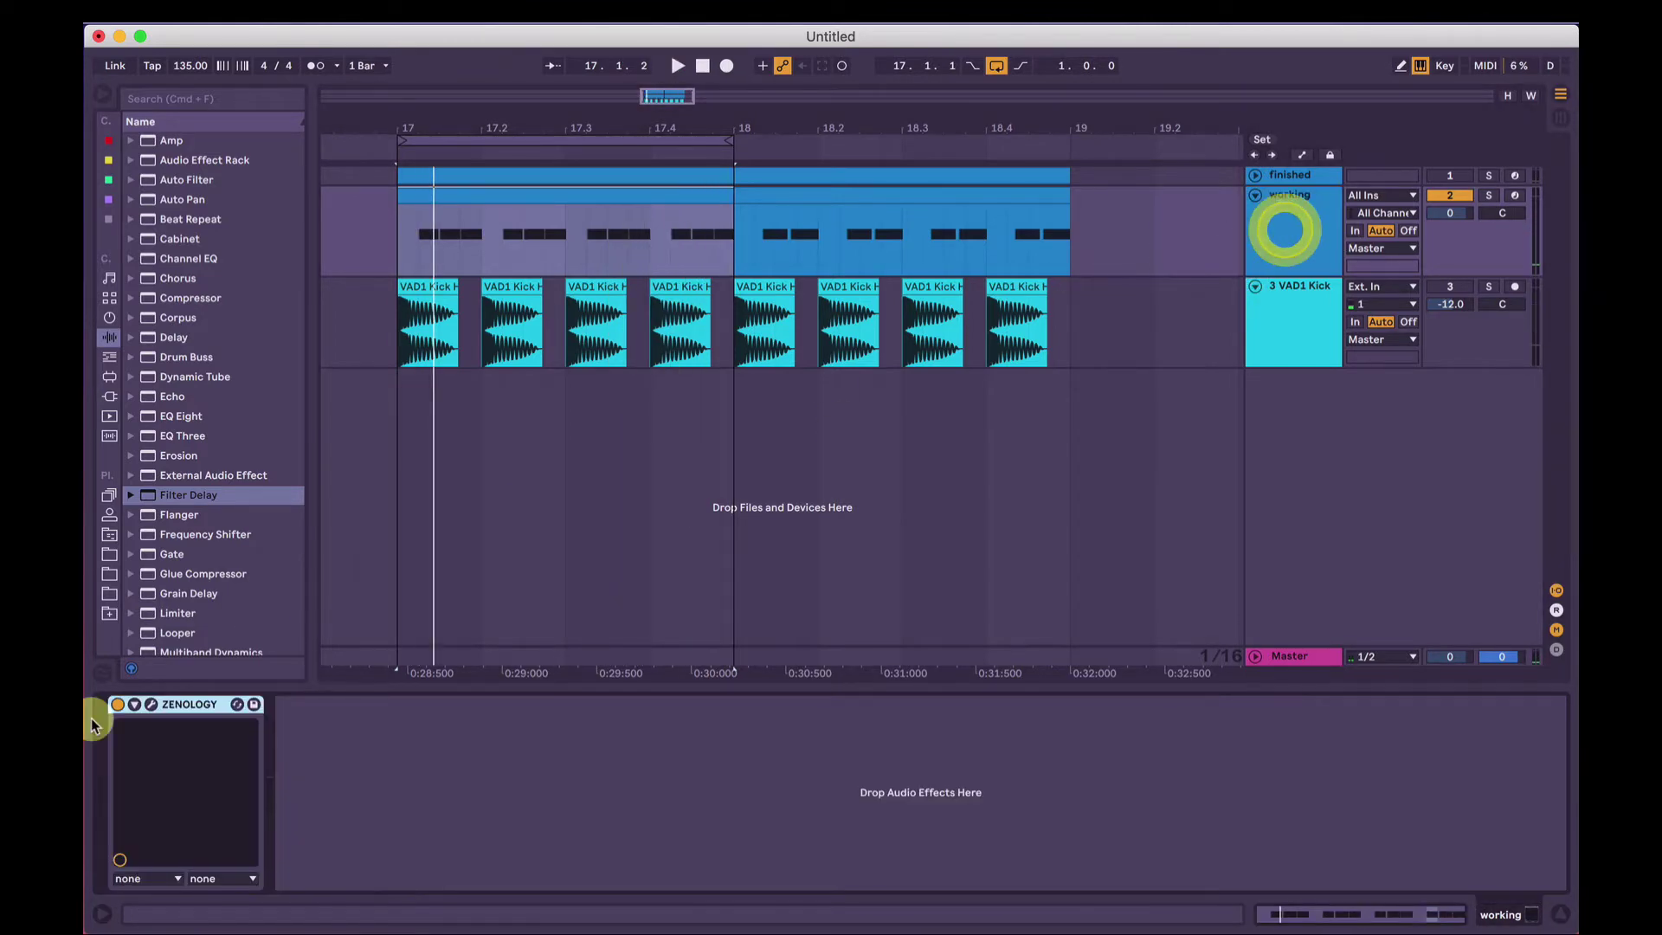
# Set Partial 1's filter in ZENOLOGY to the MG type with a -24 slope and a cutoff of 0
pyautogui.click(151, 704)
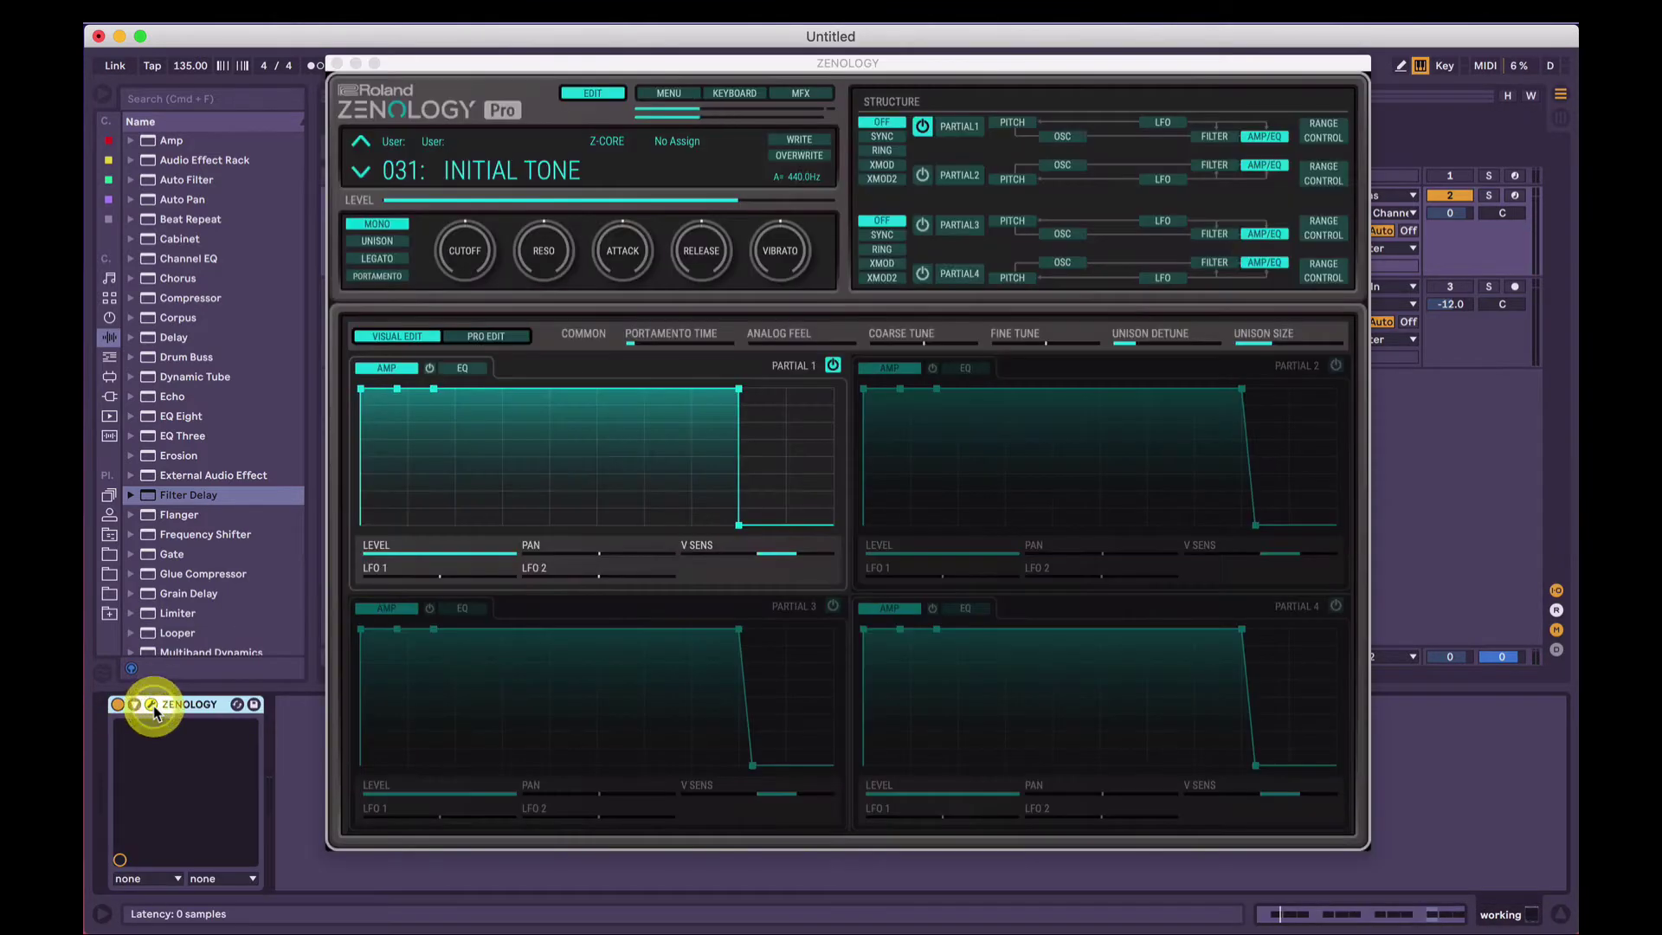
pyautogui.click(1207, 137)
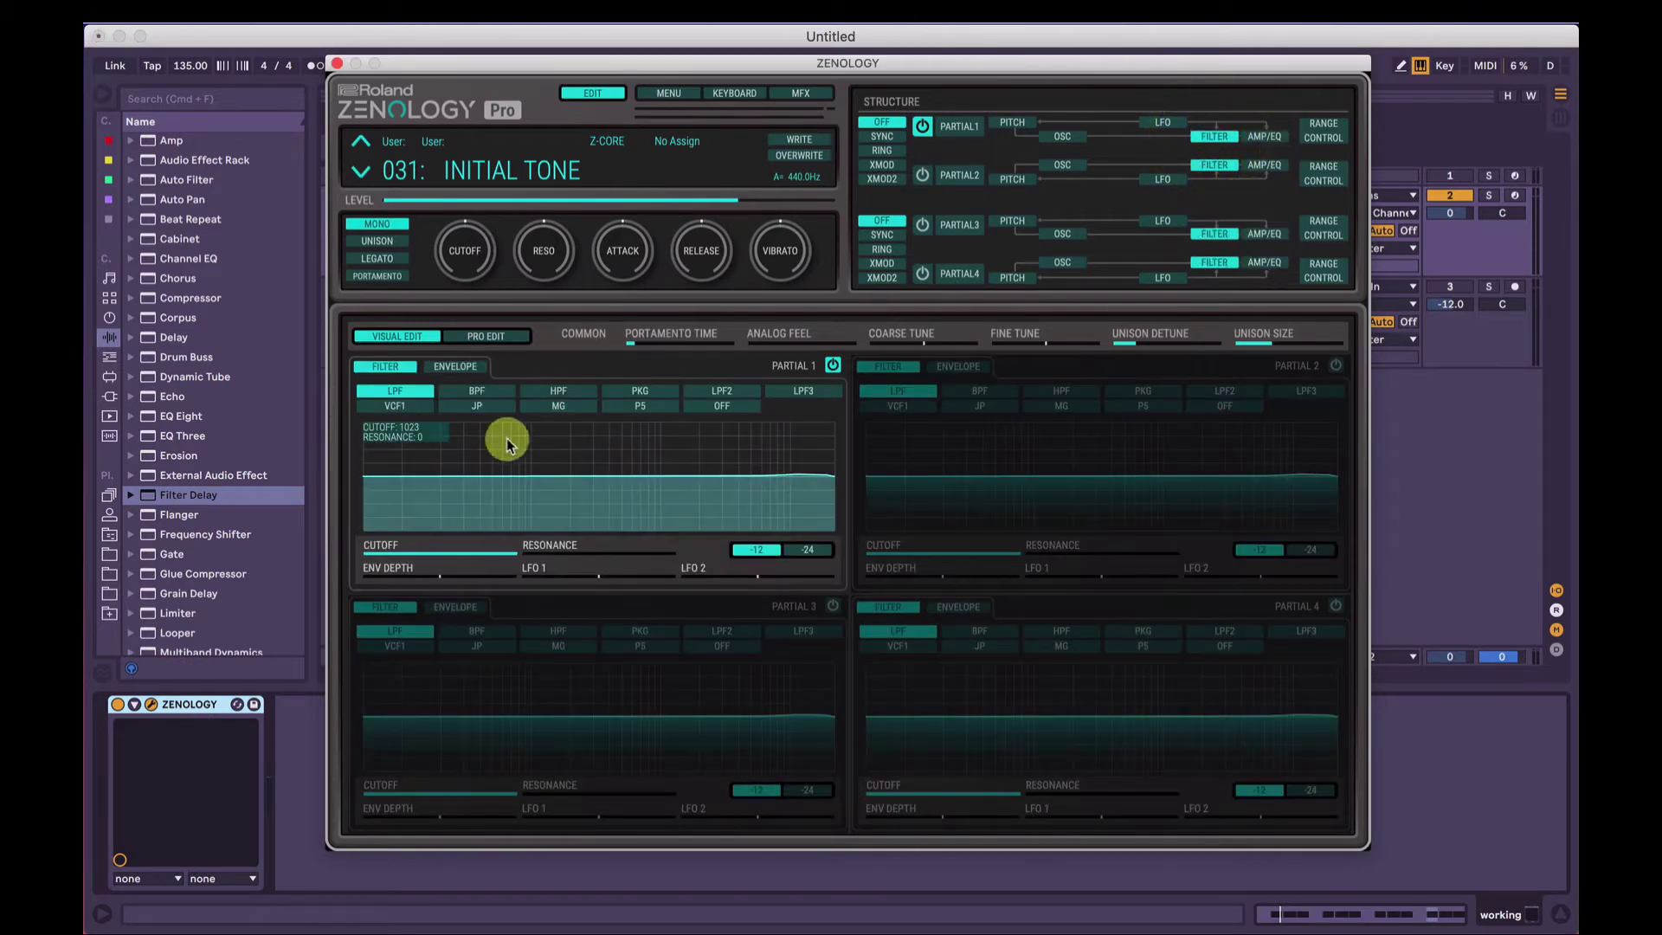
pyautogui.click(564, 414)
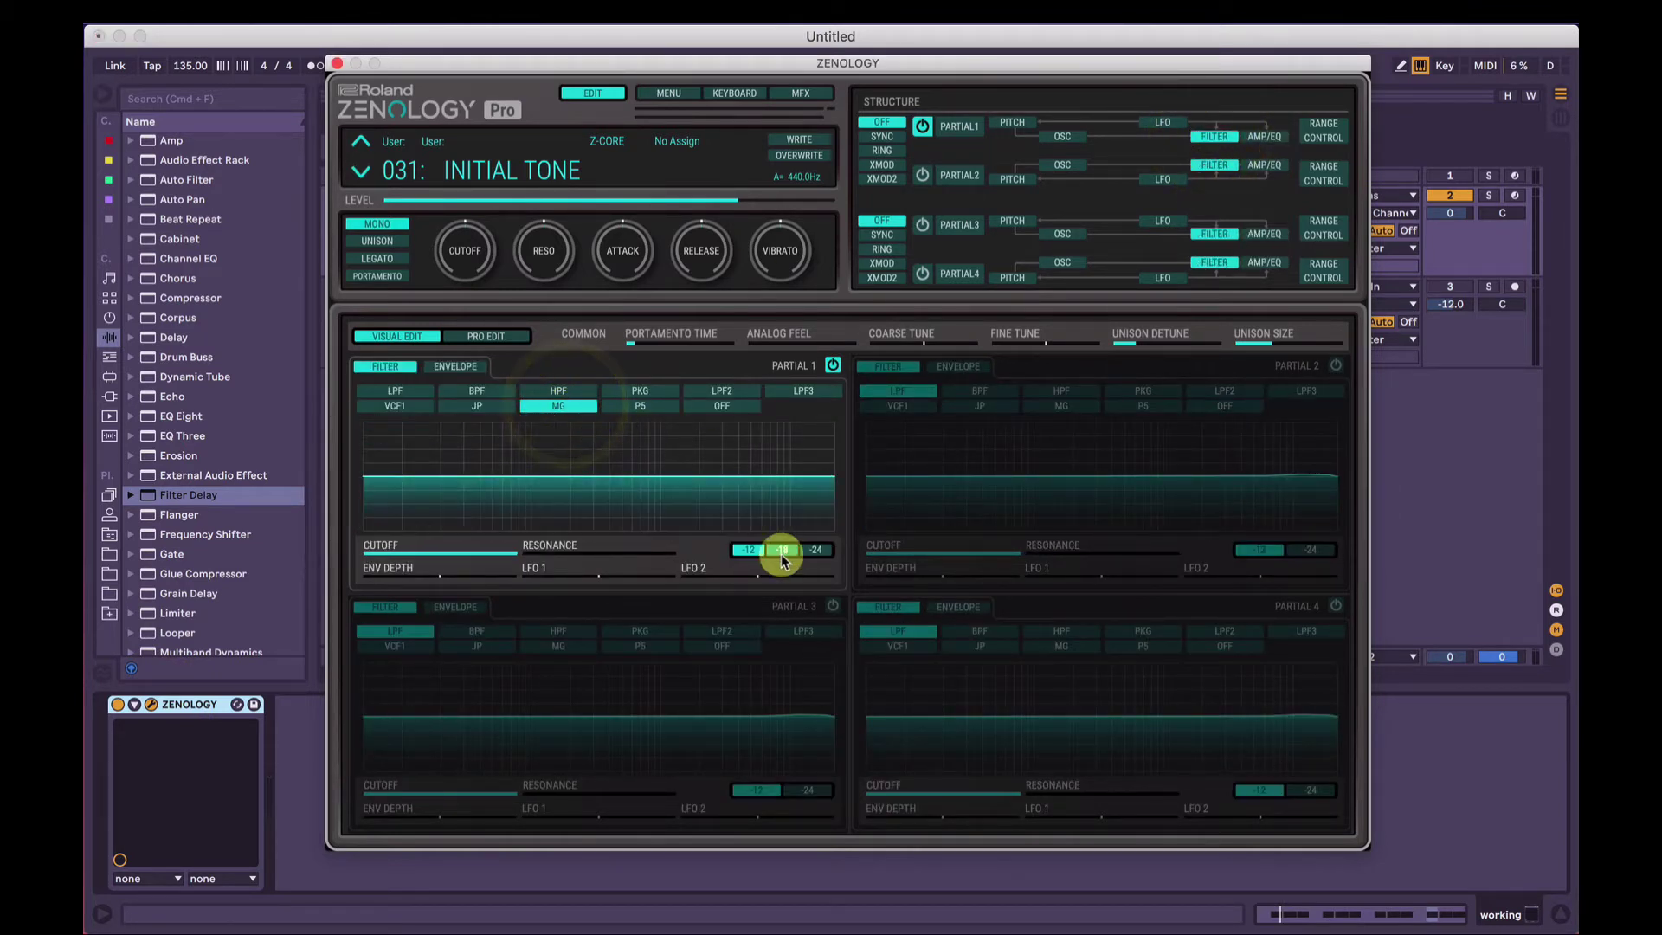
pyautogui.click(781, 551)
pyautogui.click(816, 549)
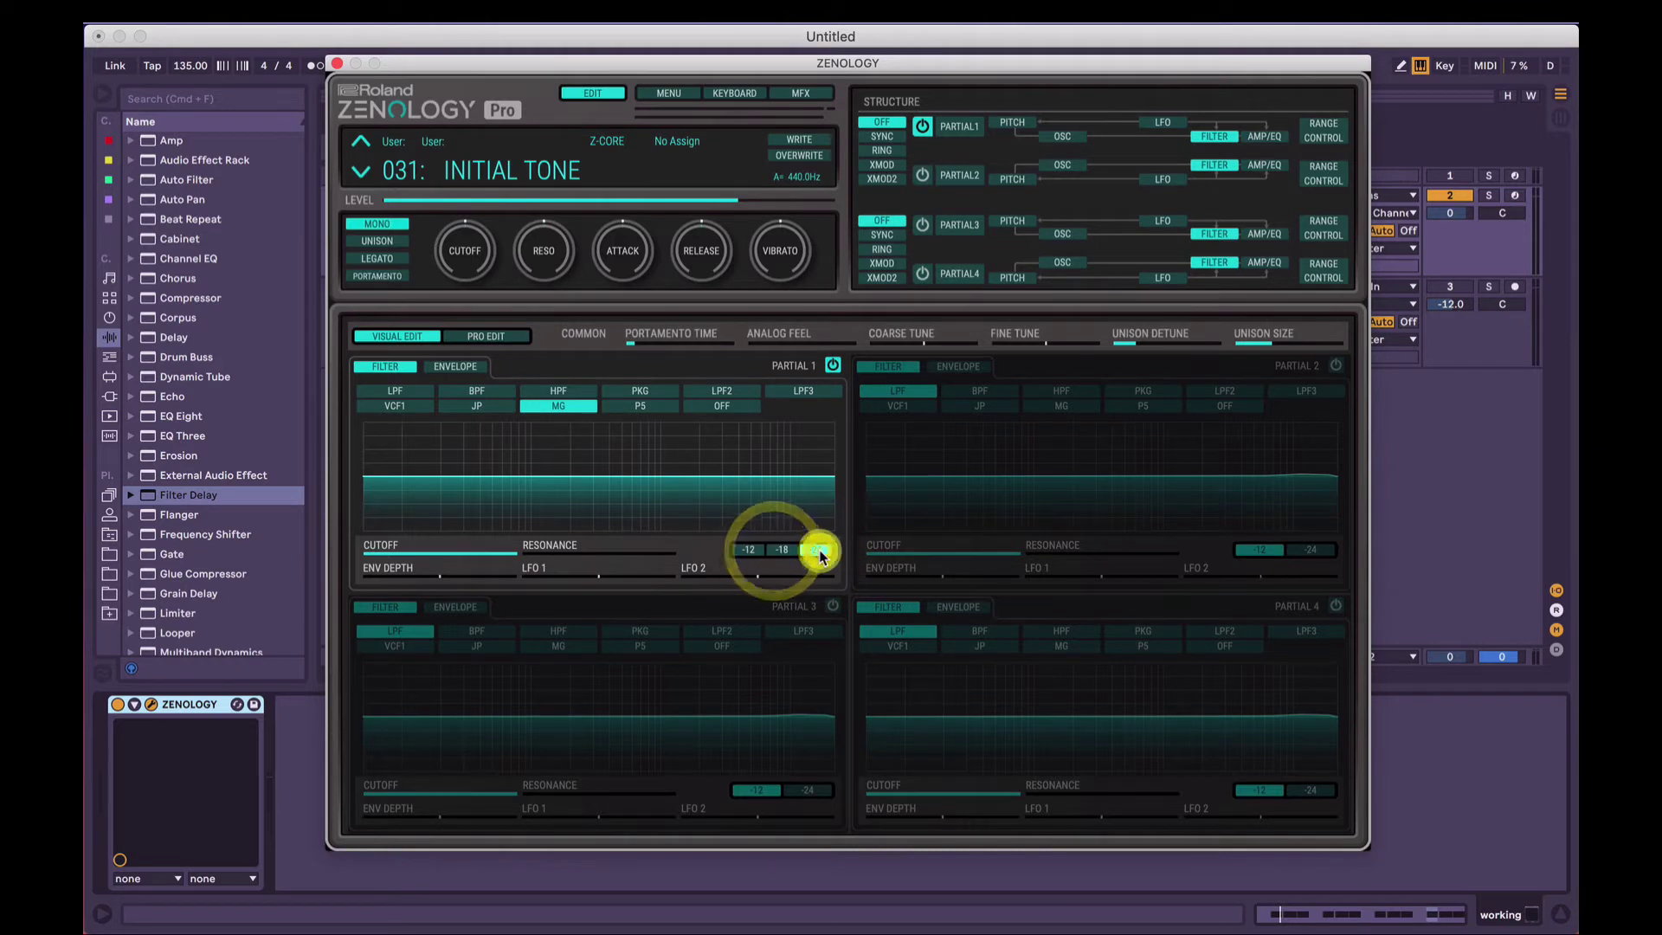
pyautogui.click(652, 537)
pyautogui.click(816, 549)
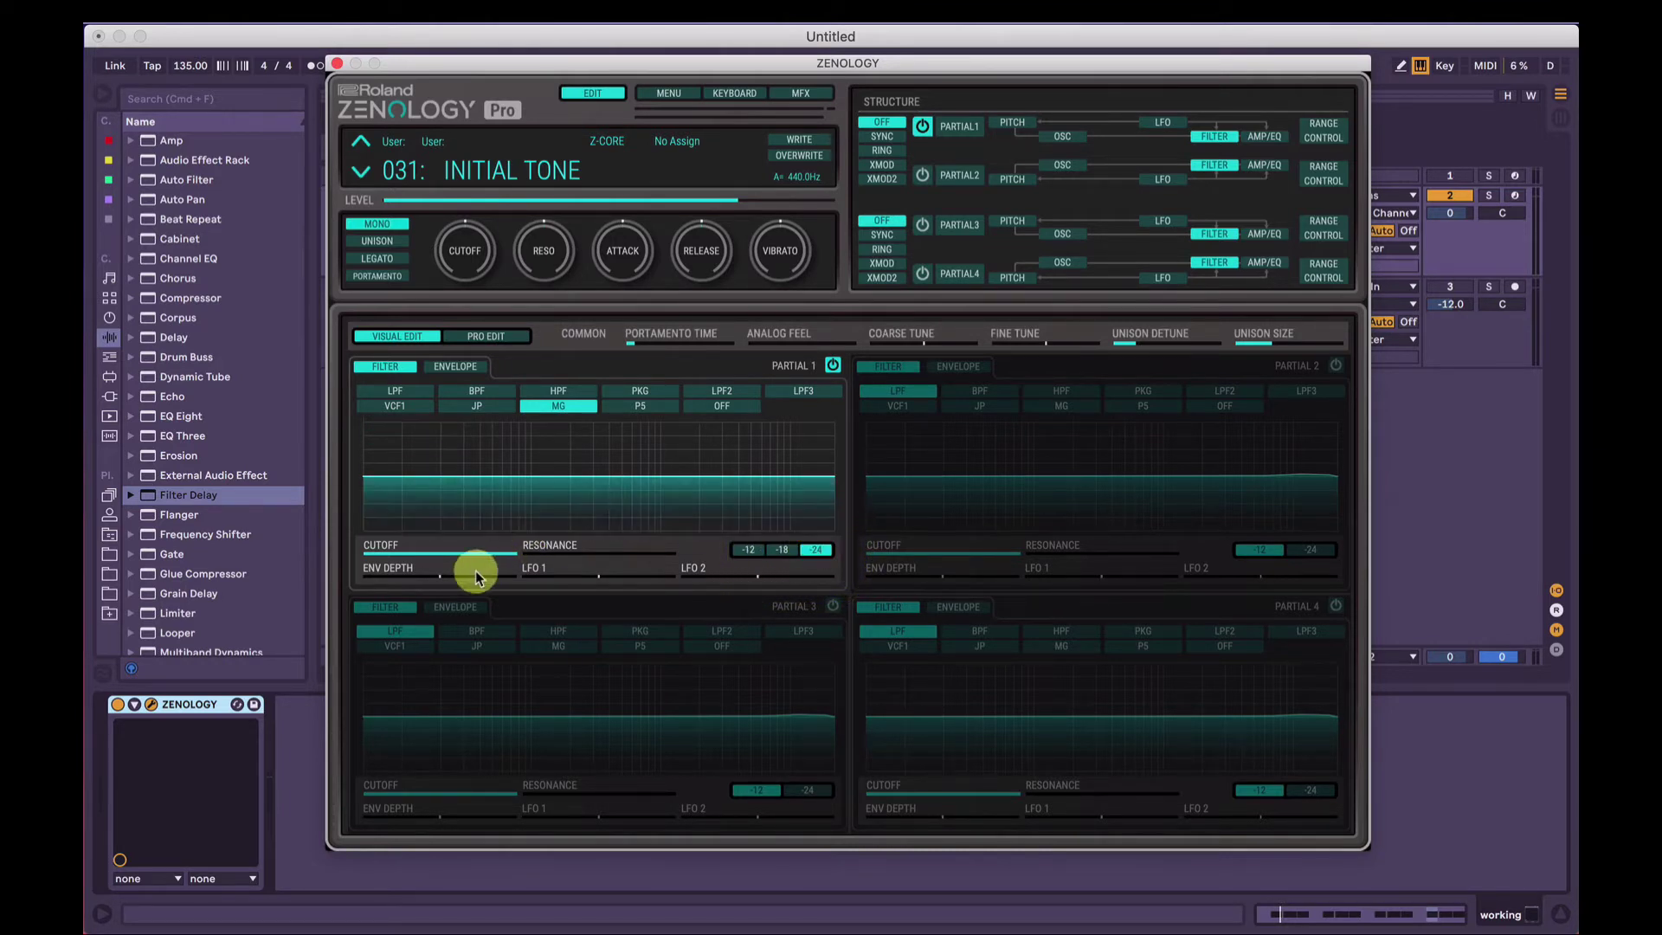
pyautogui.moveTo(493, 555); pyautogui.dragTo(353, 568)
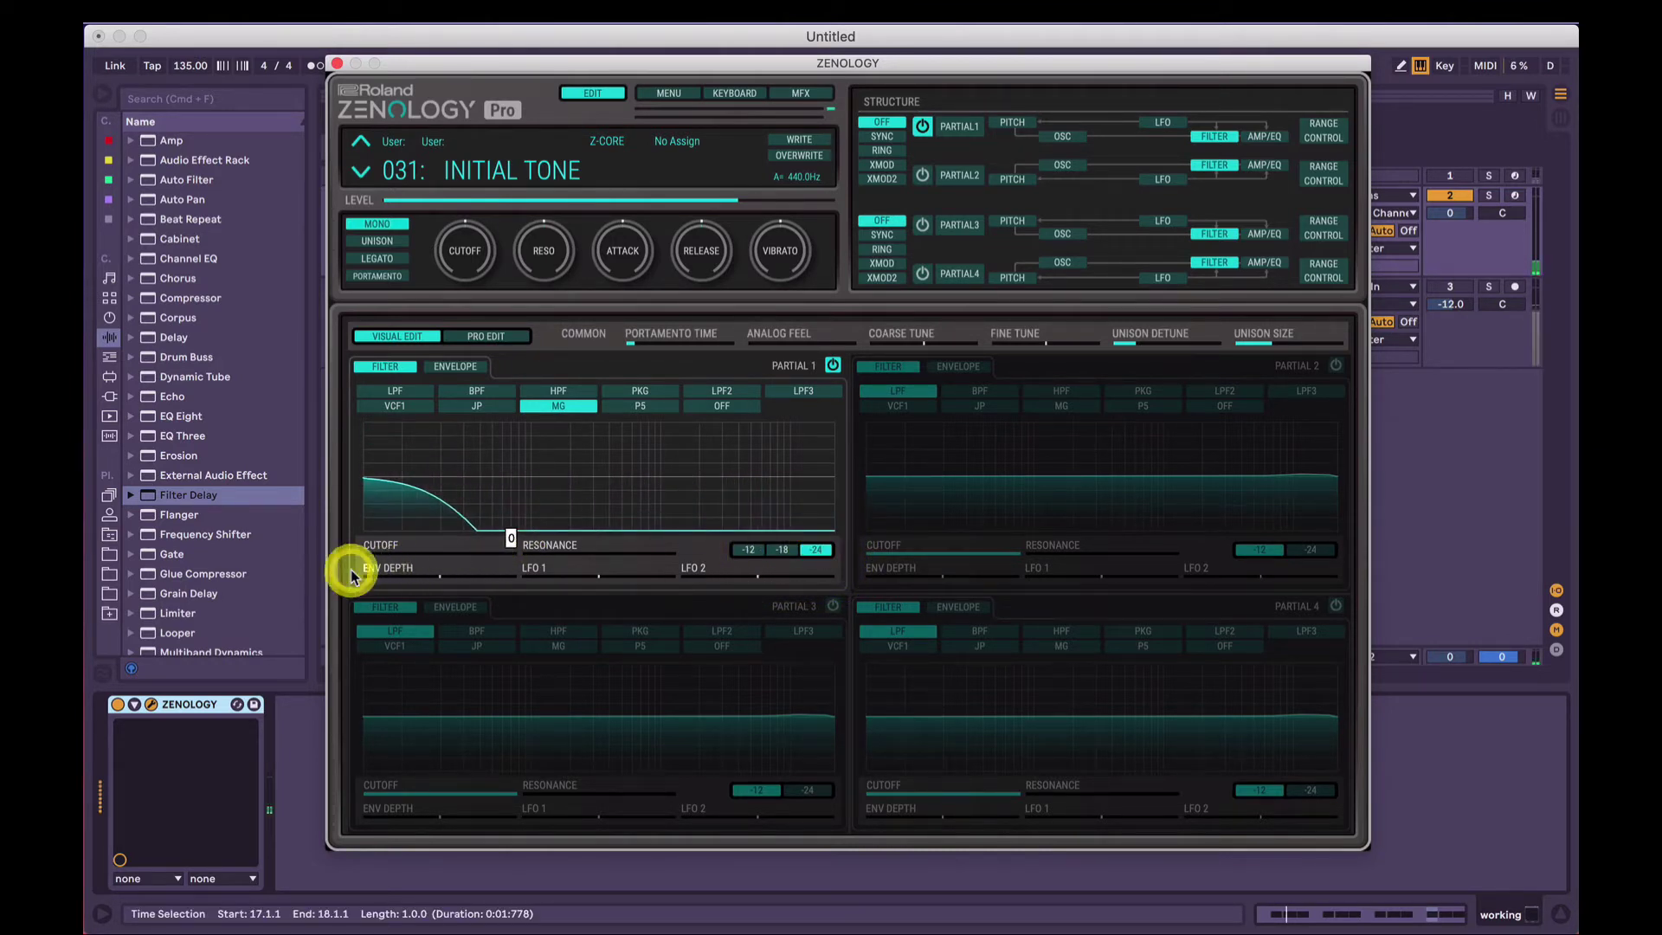
# Shape Partial 1's filter envelope as an instant peak at level 1023 with a very short decay to zero, and set envelope depth to 63
pyautogui.click(455, 366)
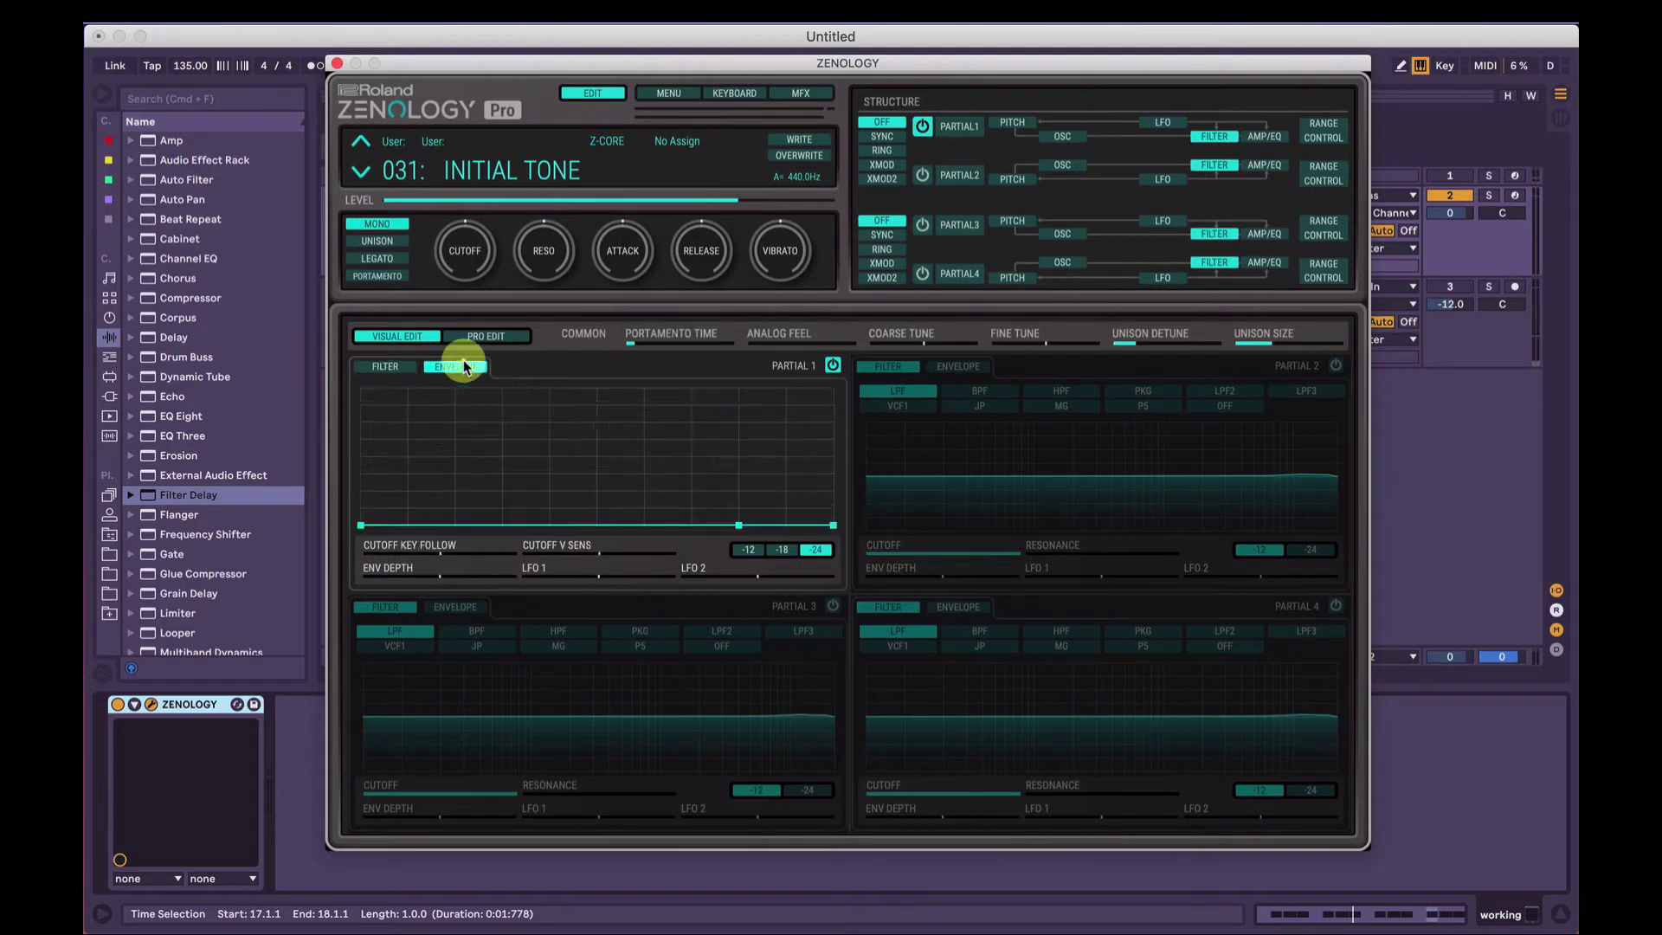
pyautogui.click(365, 526)
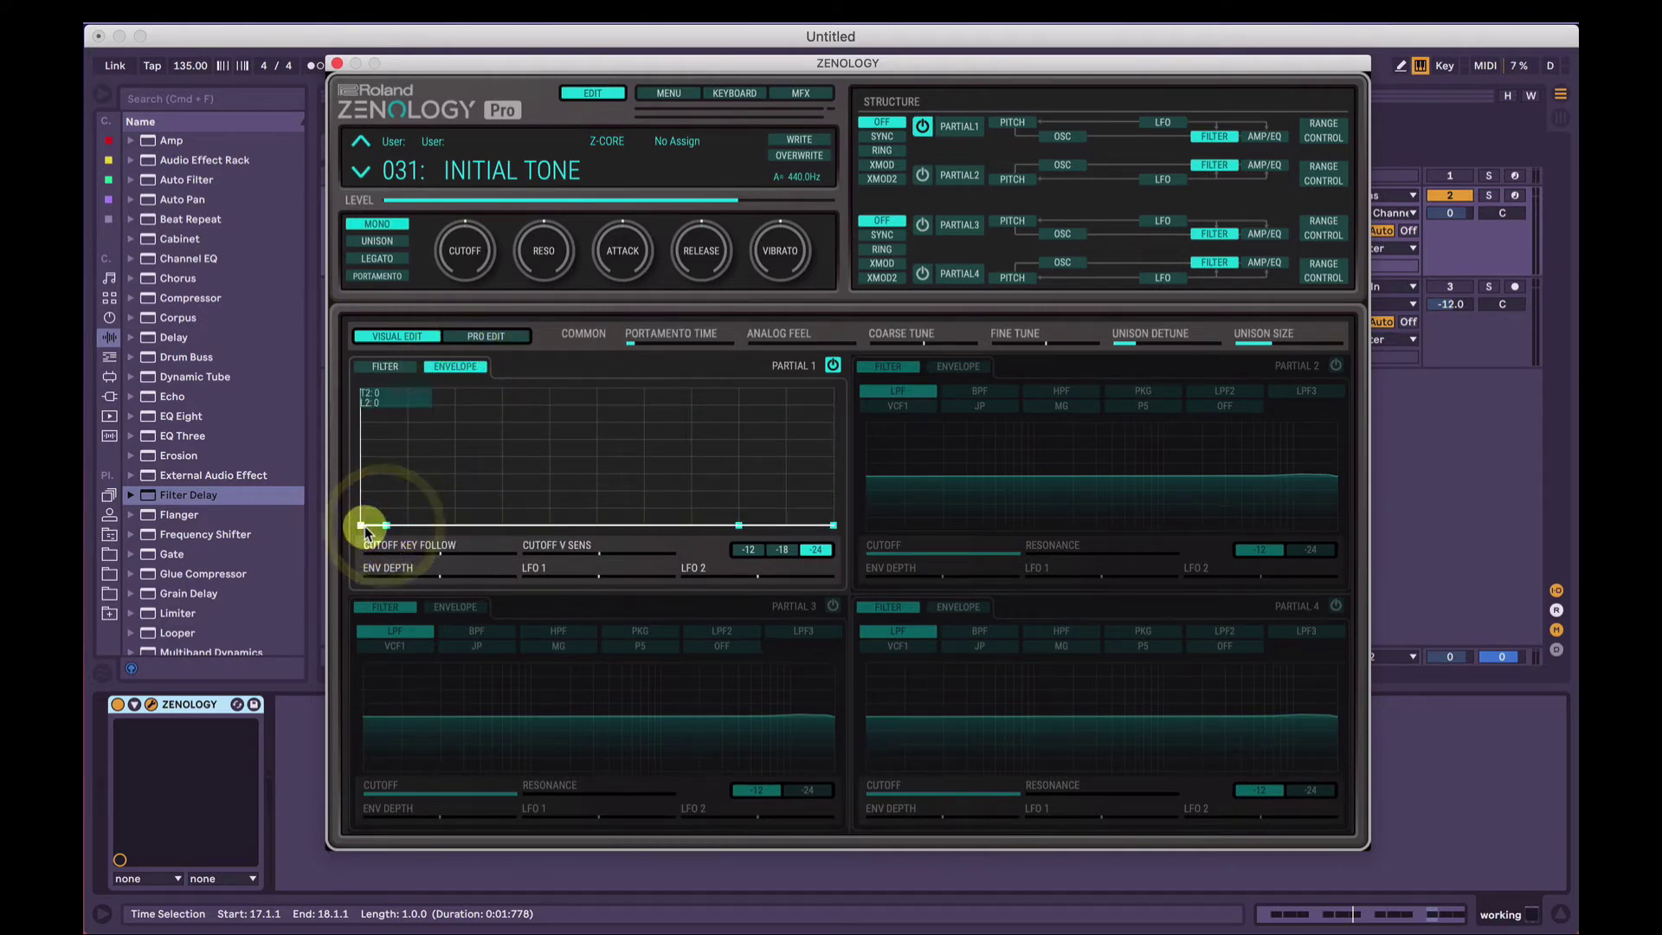
pyautogui.moveTo(364, 526); pyautogui.dragTo(341, 357)
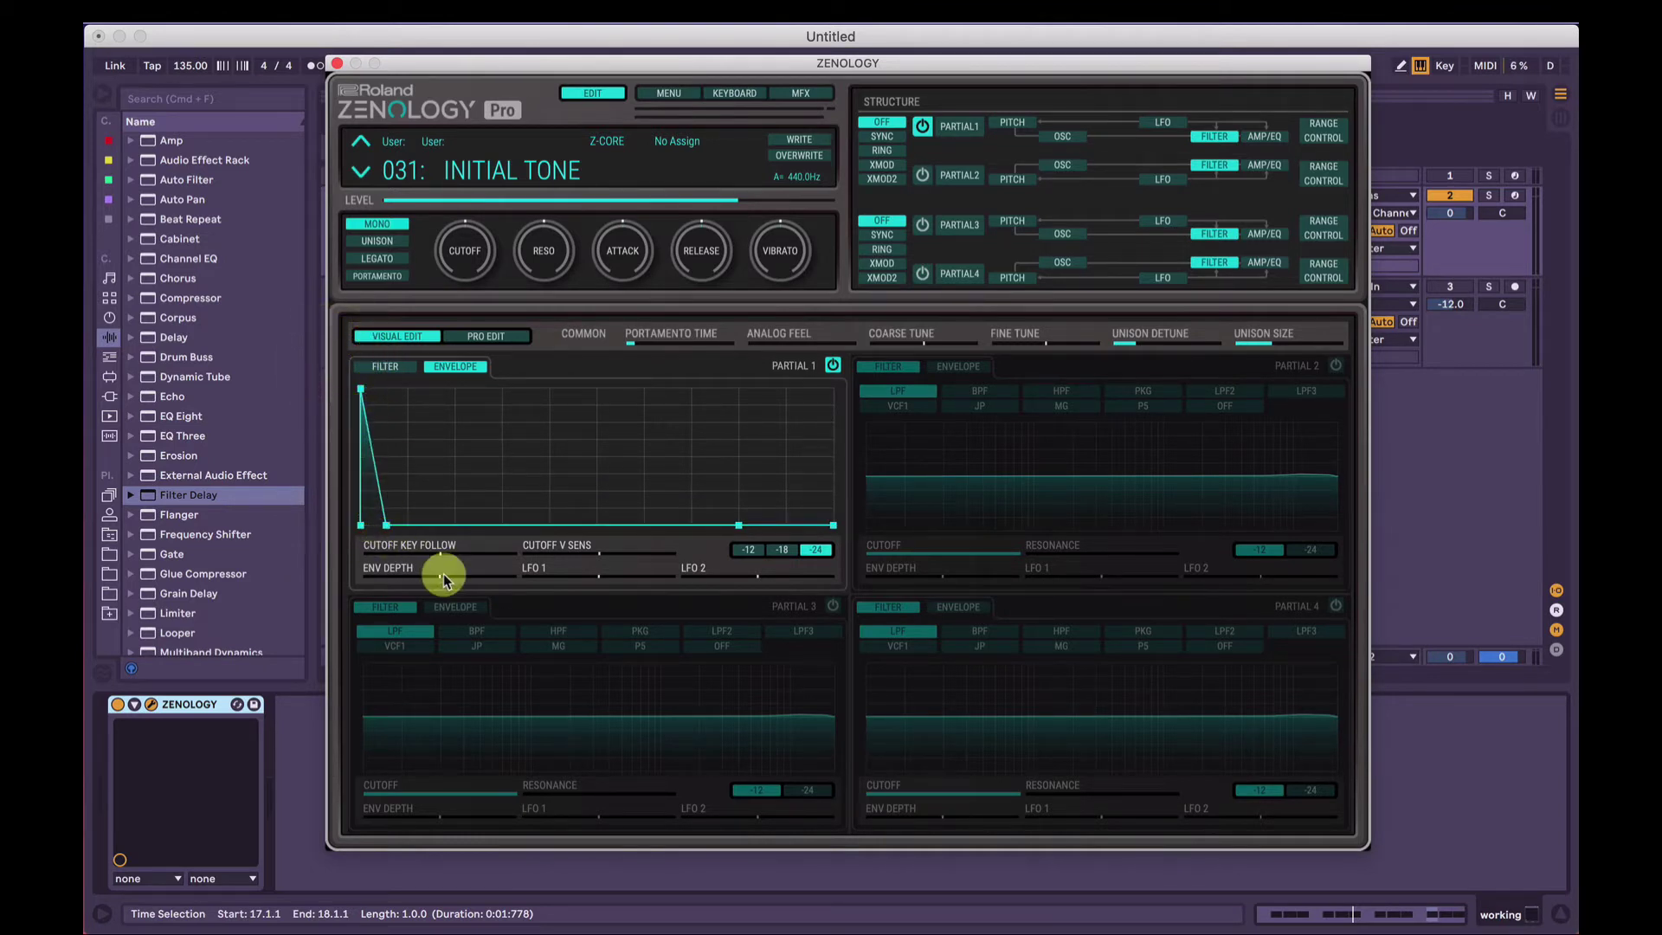
pyautogui.moveTo(449, 580); pyautogui.dragTo(518, 577)
pyautogui.click(386, 526)
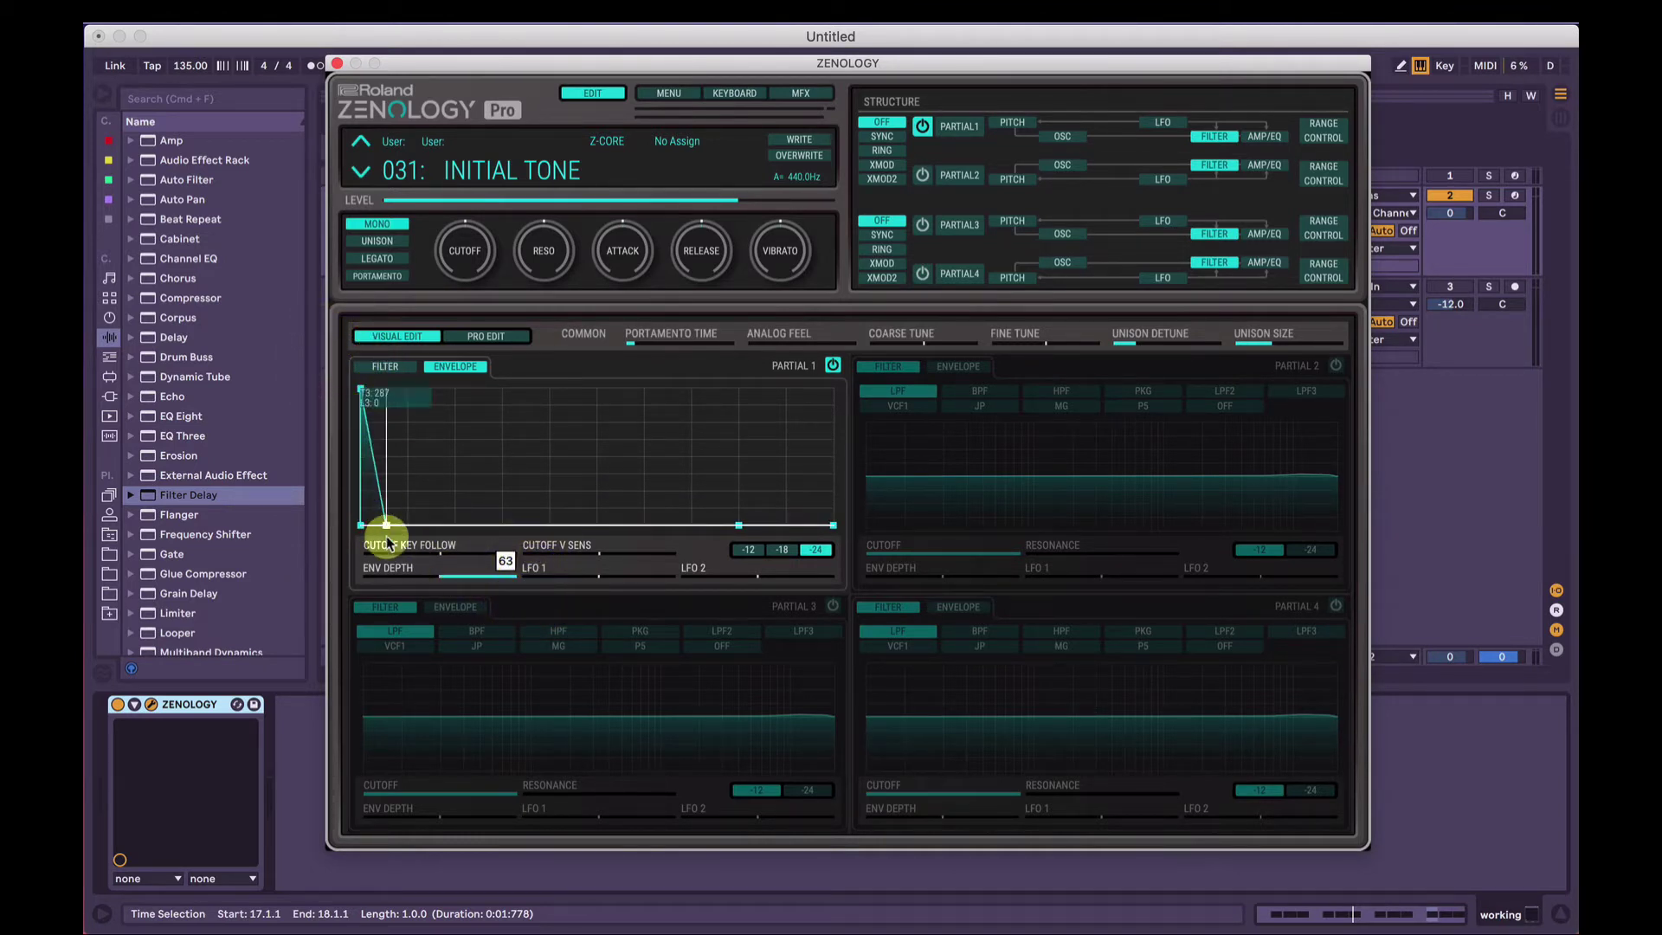
pyautogui.moveTo(403, 516); pyautogui.dragTo(361, 381)
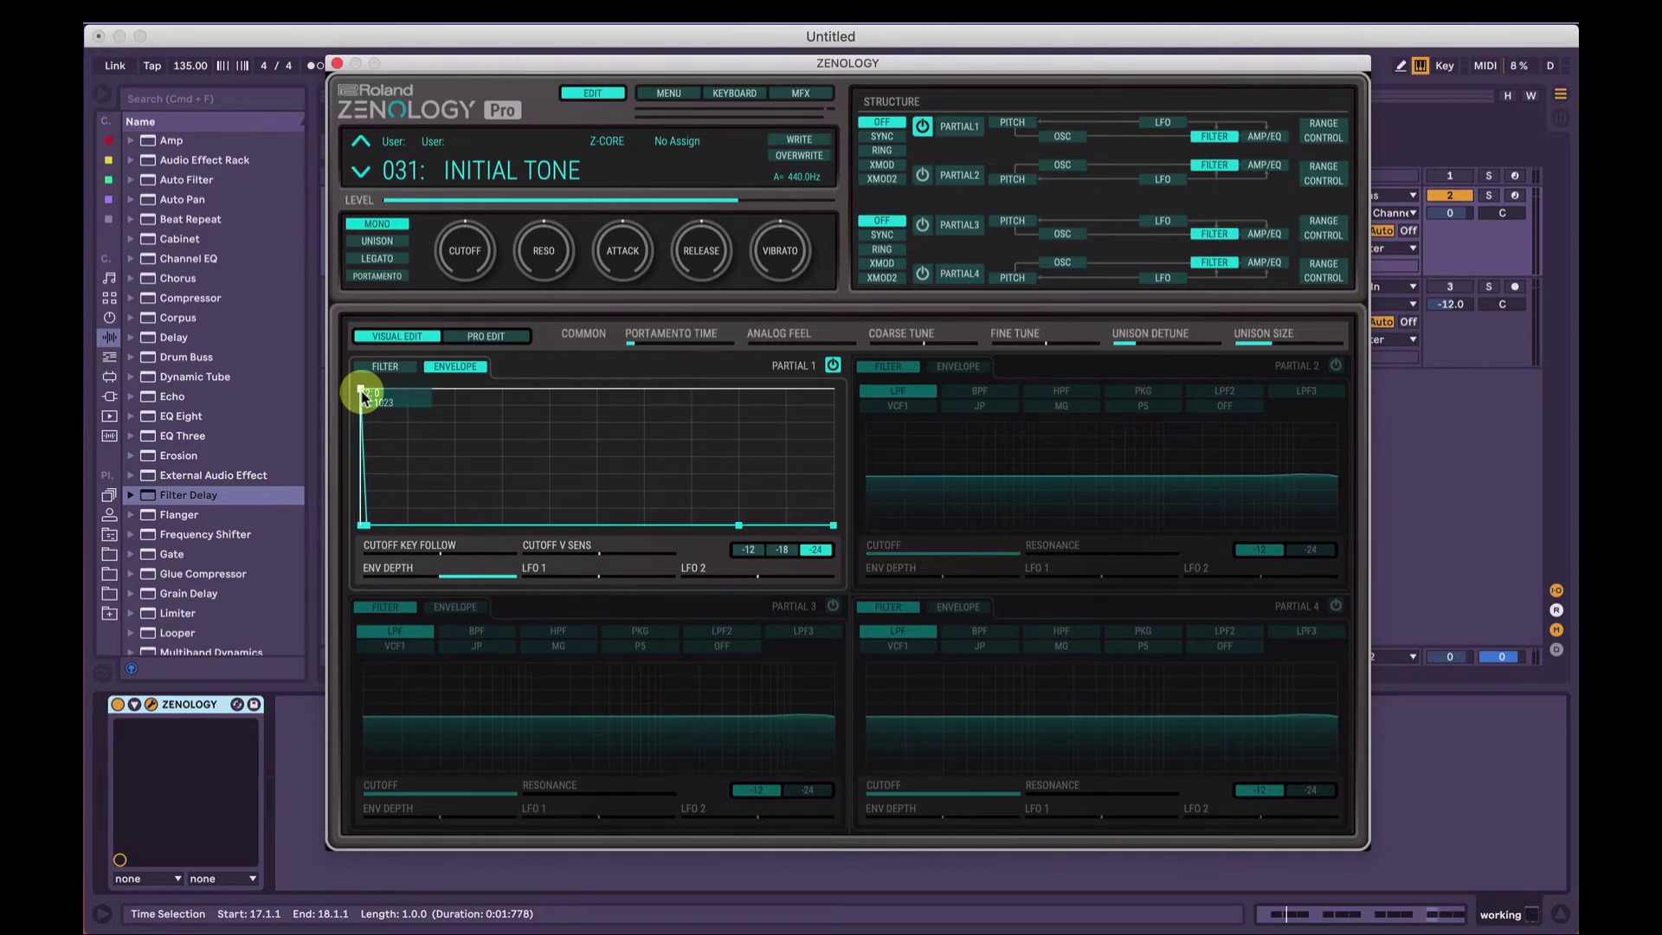
pyautogui.moveTo(361, 392); pyautogui.dragTo(361, 392)
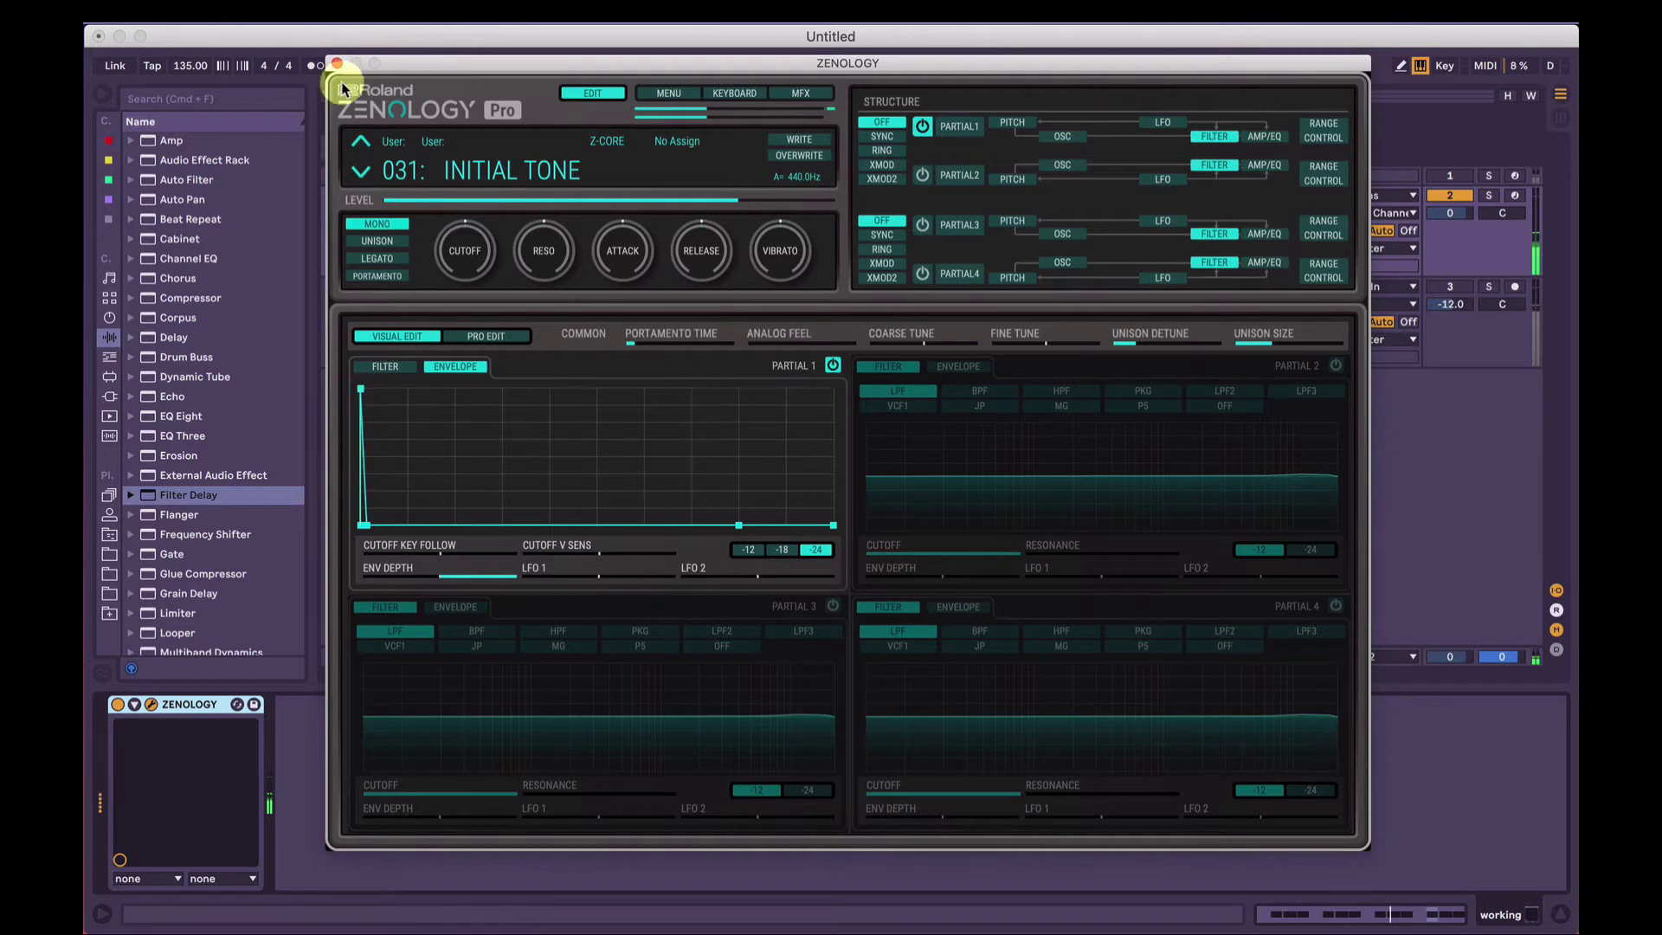
# Set Partial 1's cutoff velocity sensitivity to 41 and examine the note velocities in the working track's first clip
pyautogui.click(336, 63)
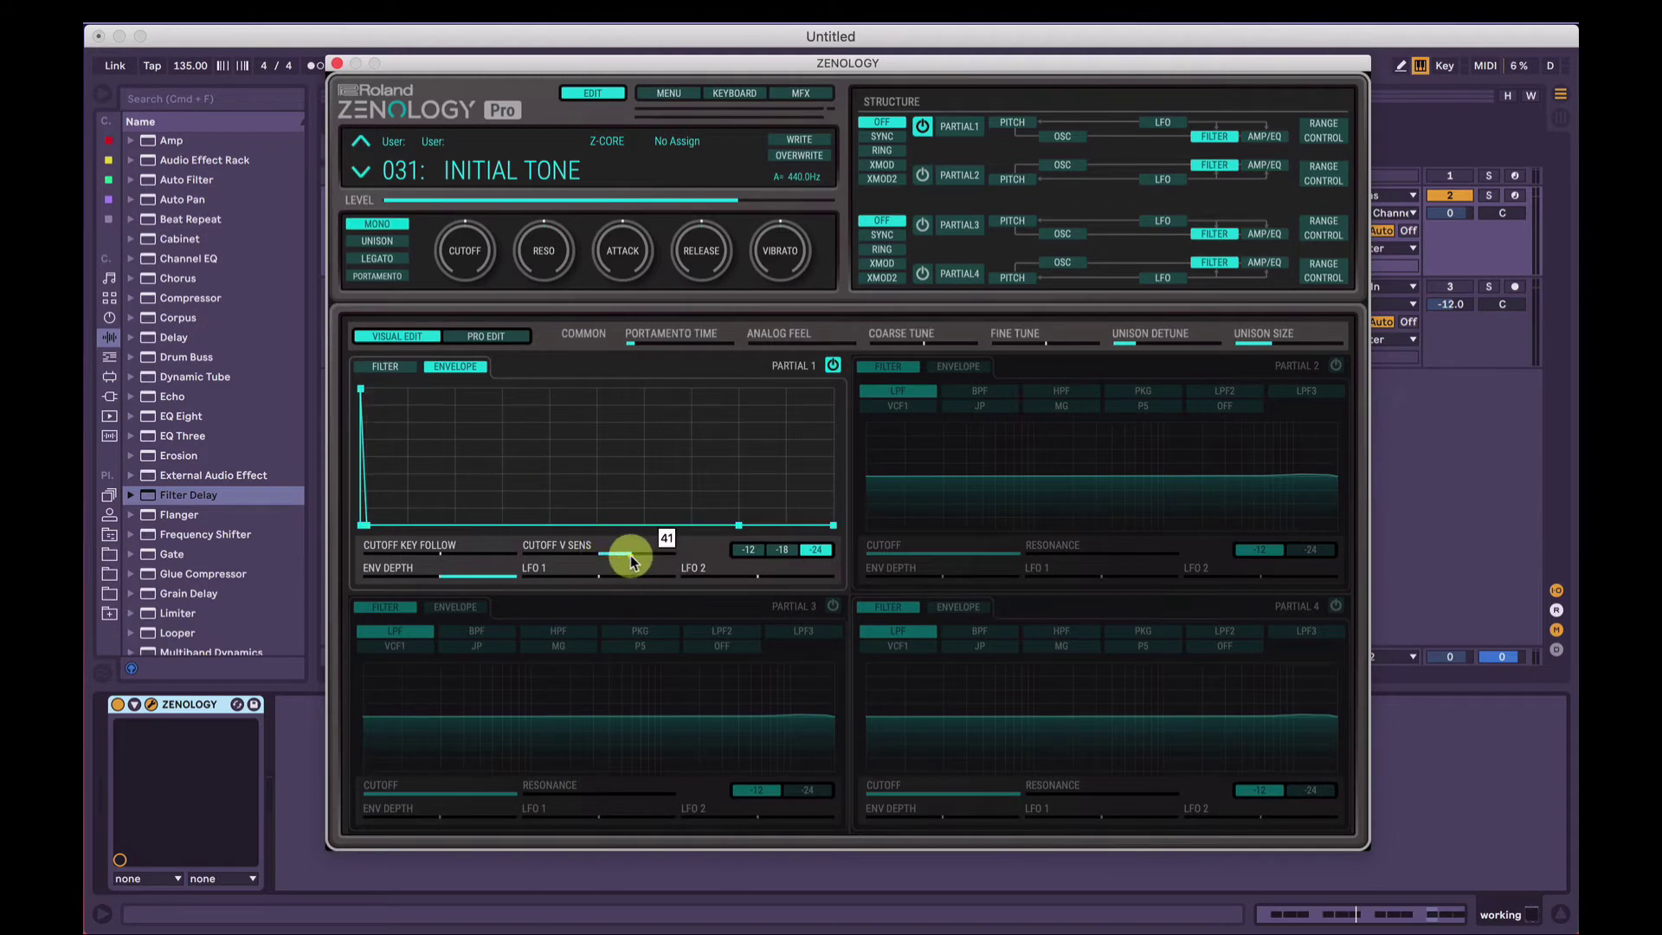
pyautogui.click(336, 64)
pyautogui.doubleClick(577, 199)
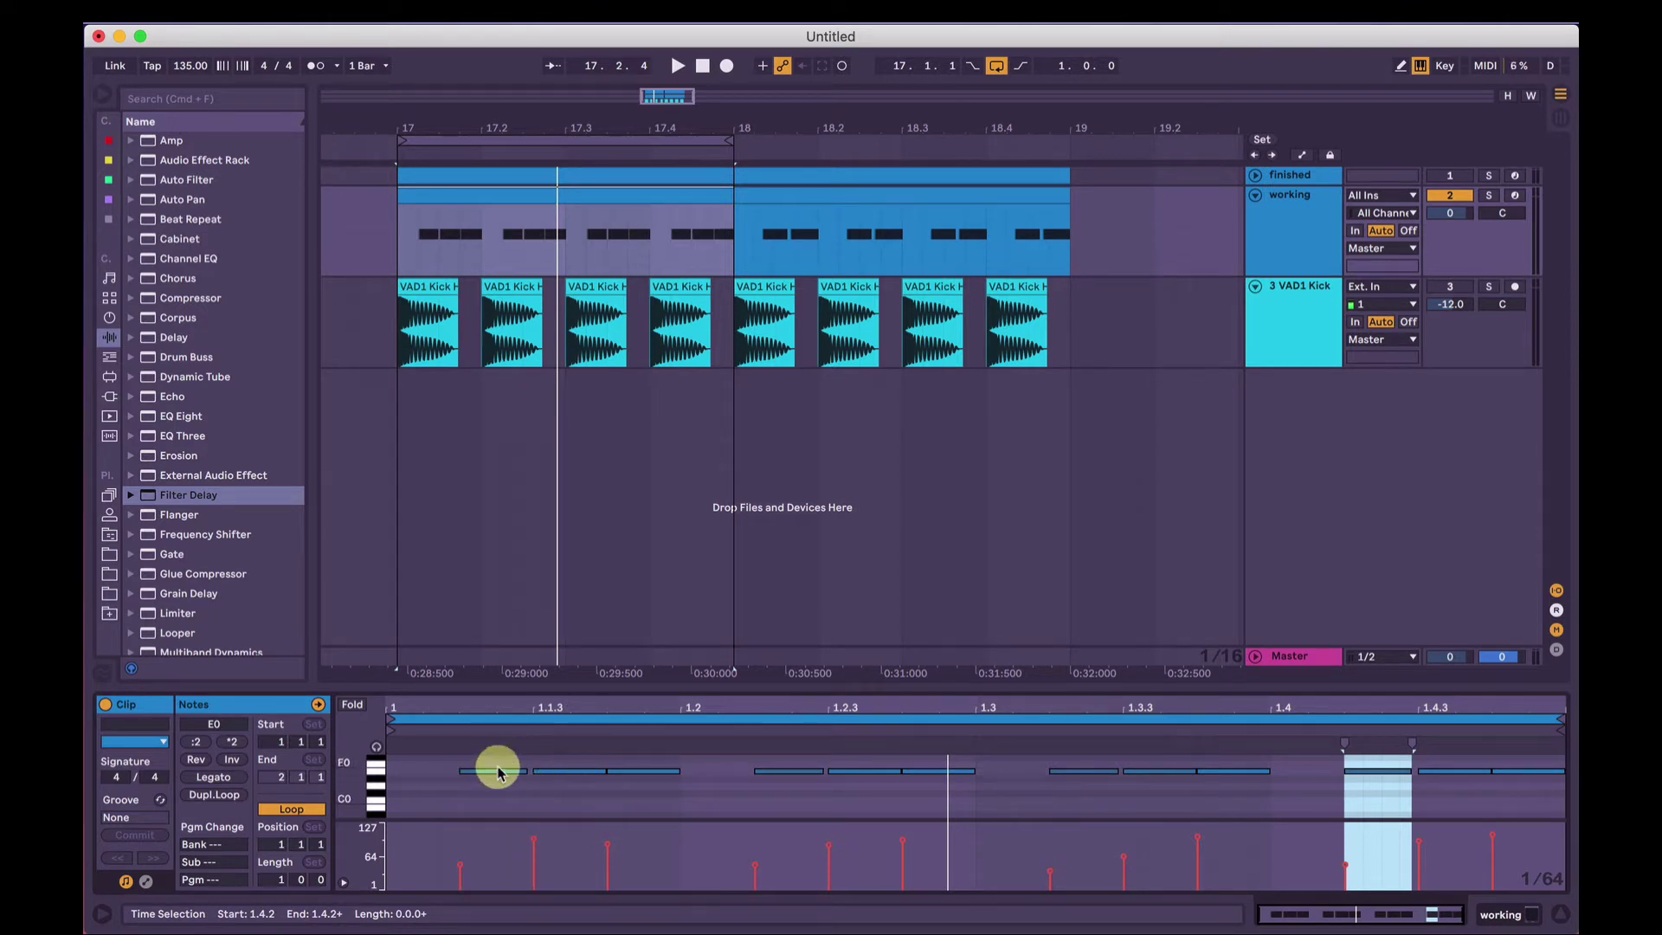
# Reopen ZENOLOGY, reduce Partial 1's cutoff velocity sensitivity and set its filter envelope depth to 53, keeping the -24 slope
pyautogui.click(1274, 217)
pyautogui.click(149, 705)
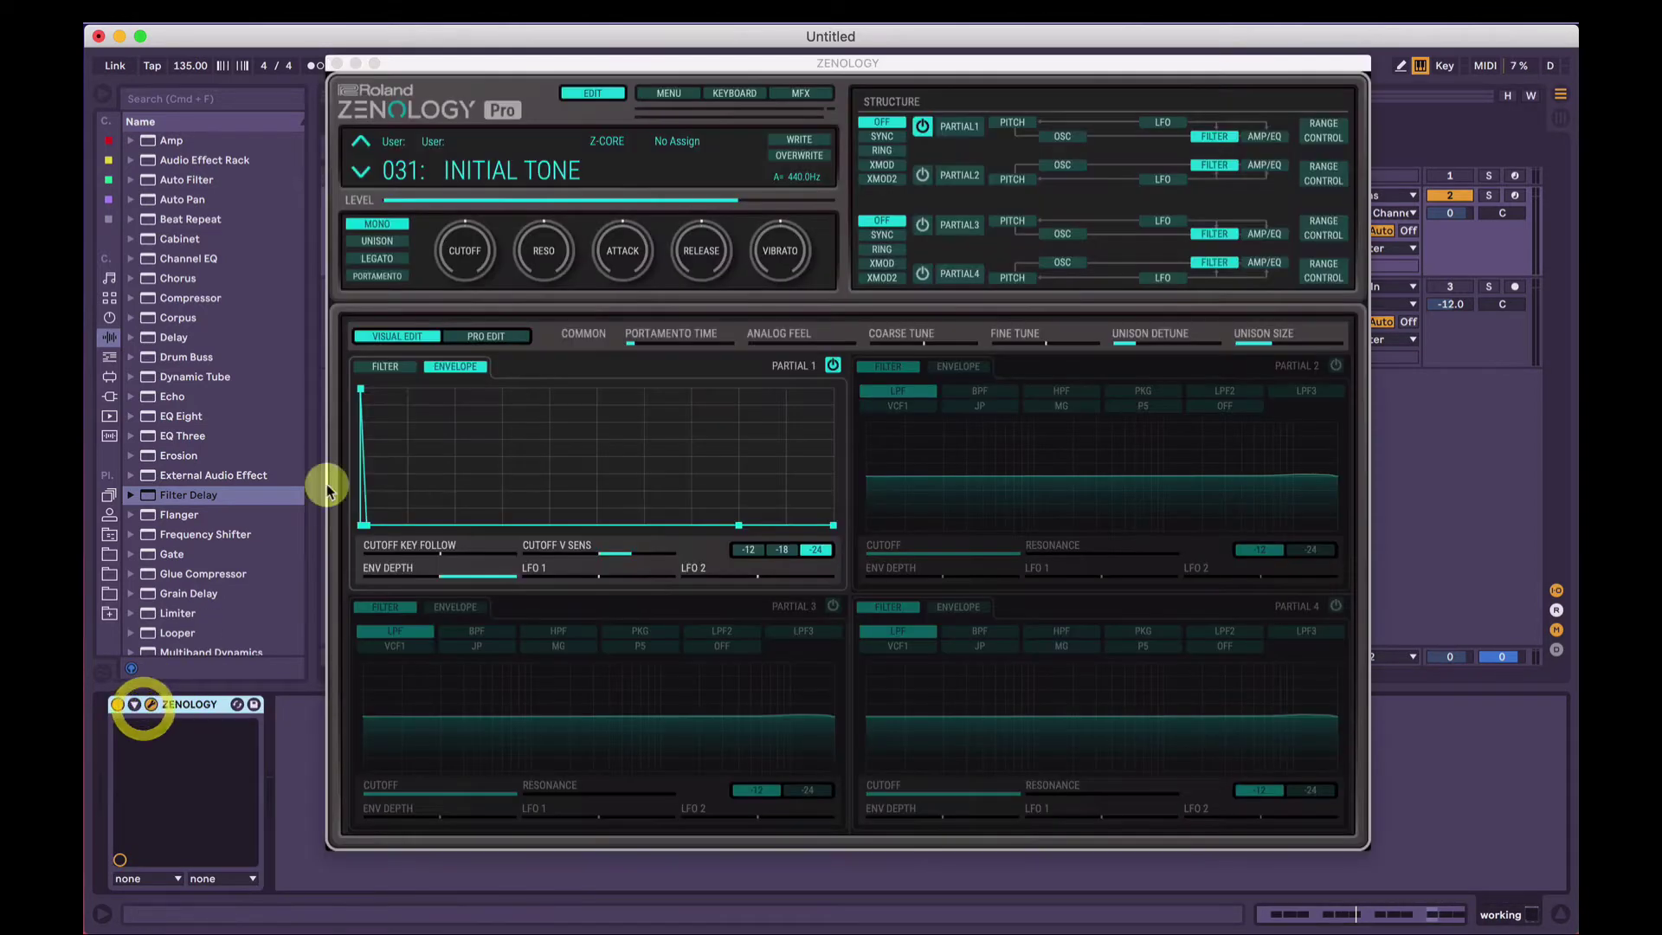
pyautogui.click(623, 555)
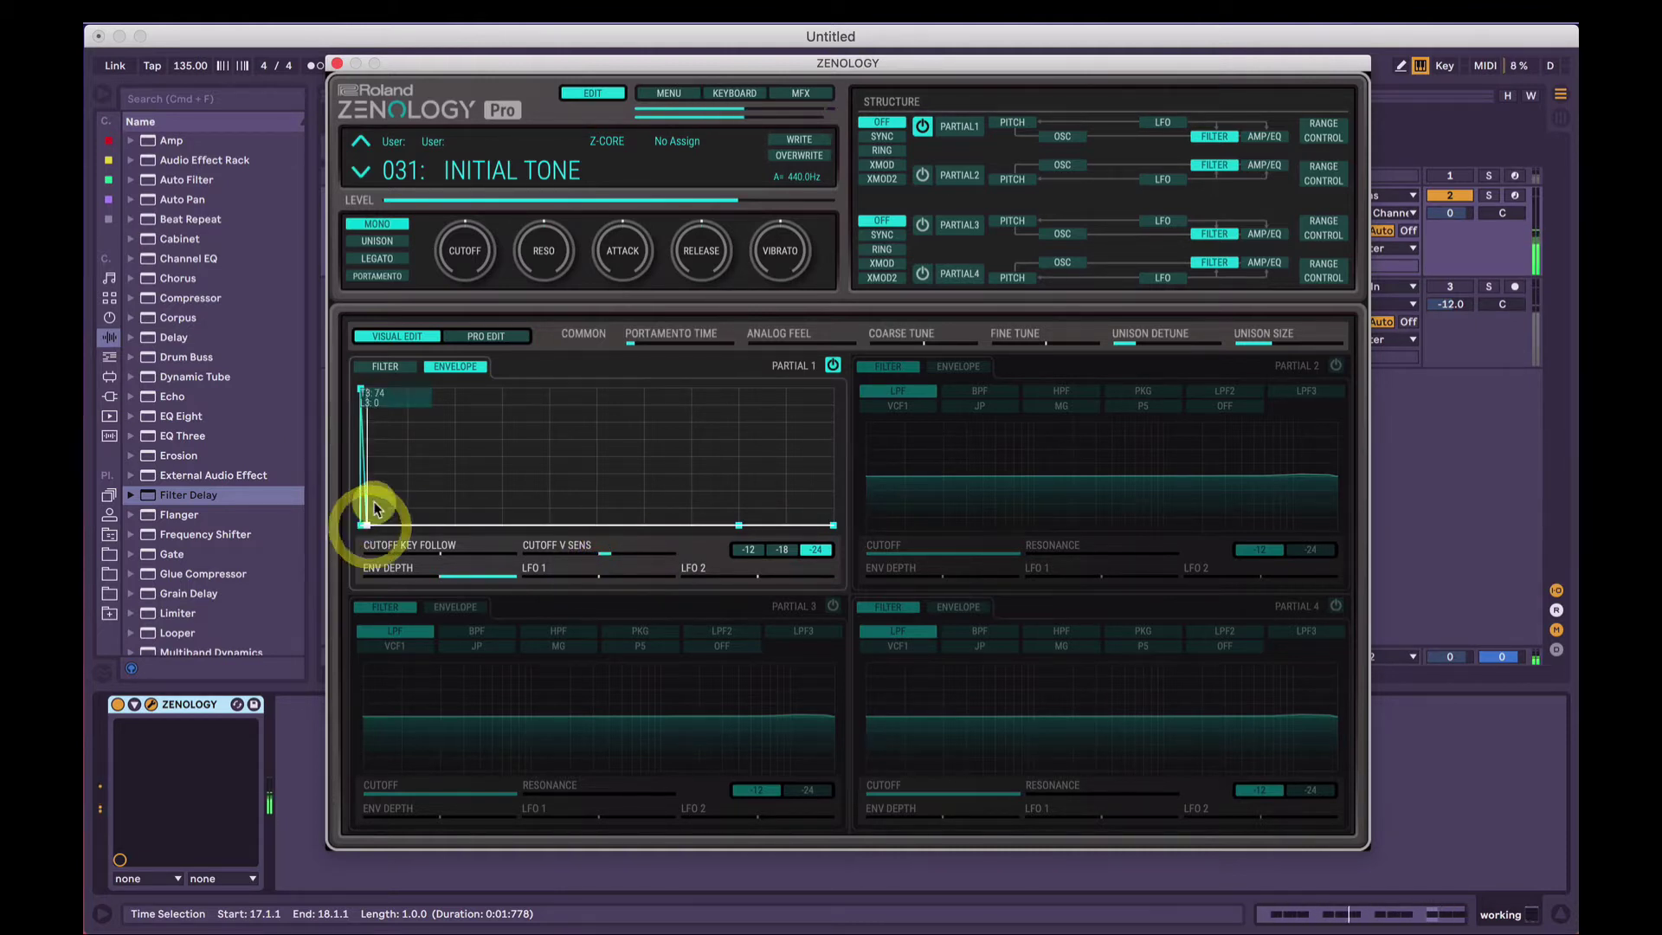
pyautogui.click(386, 366)
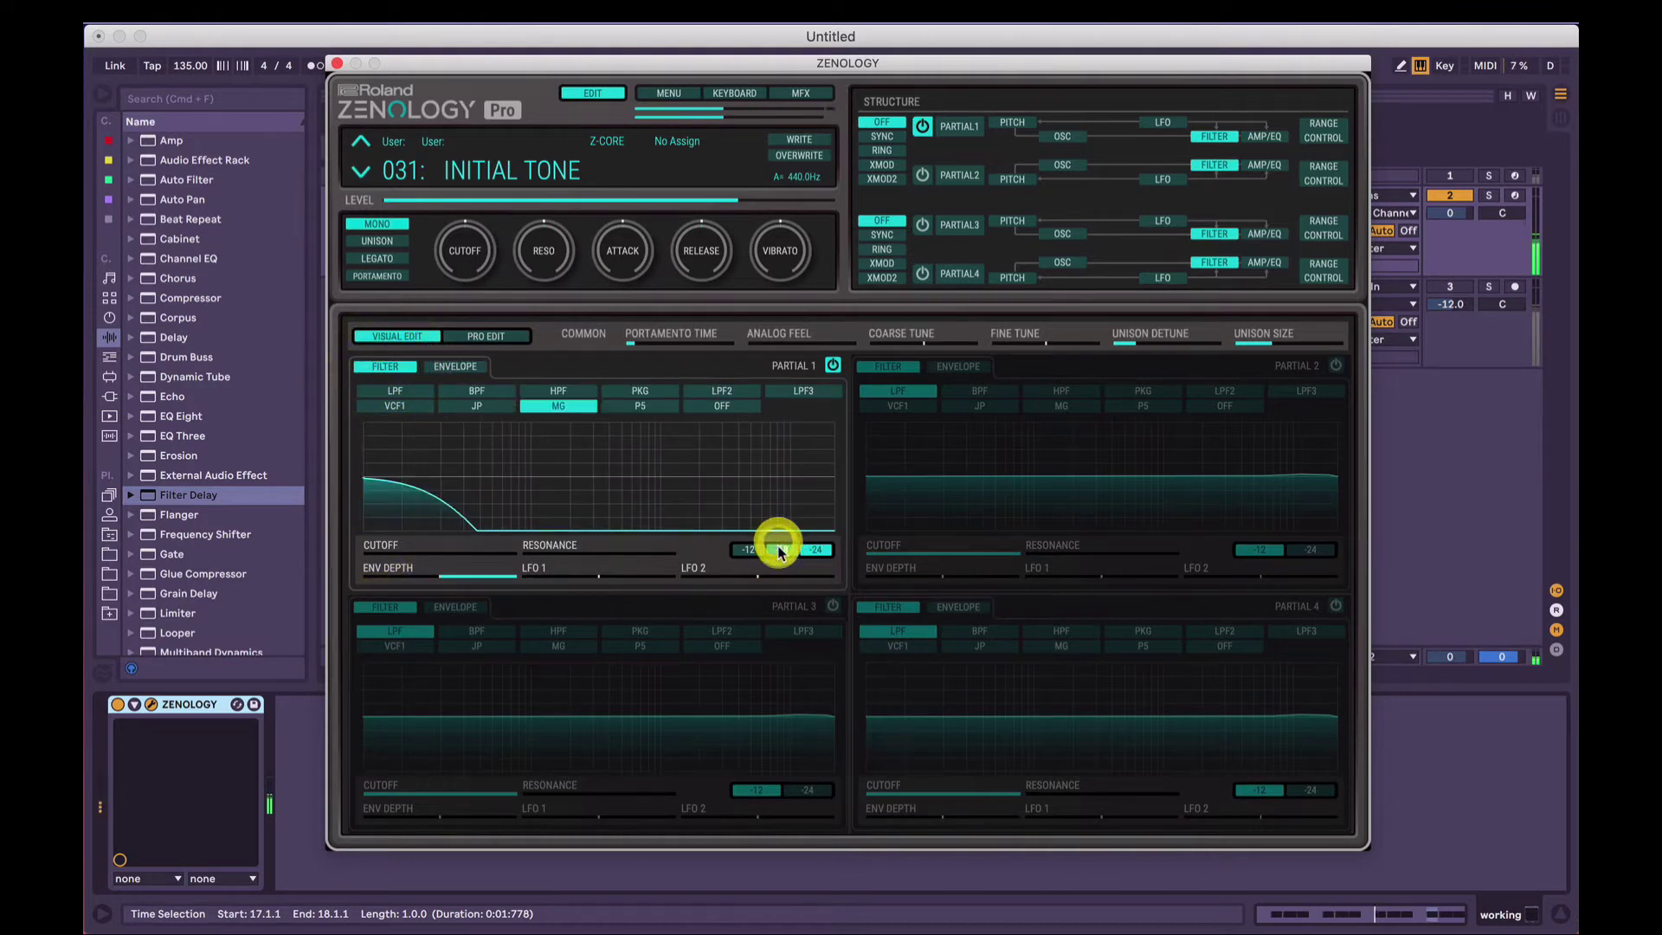
pyautogui.click(809, 549)
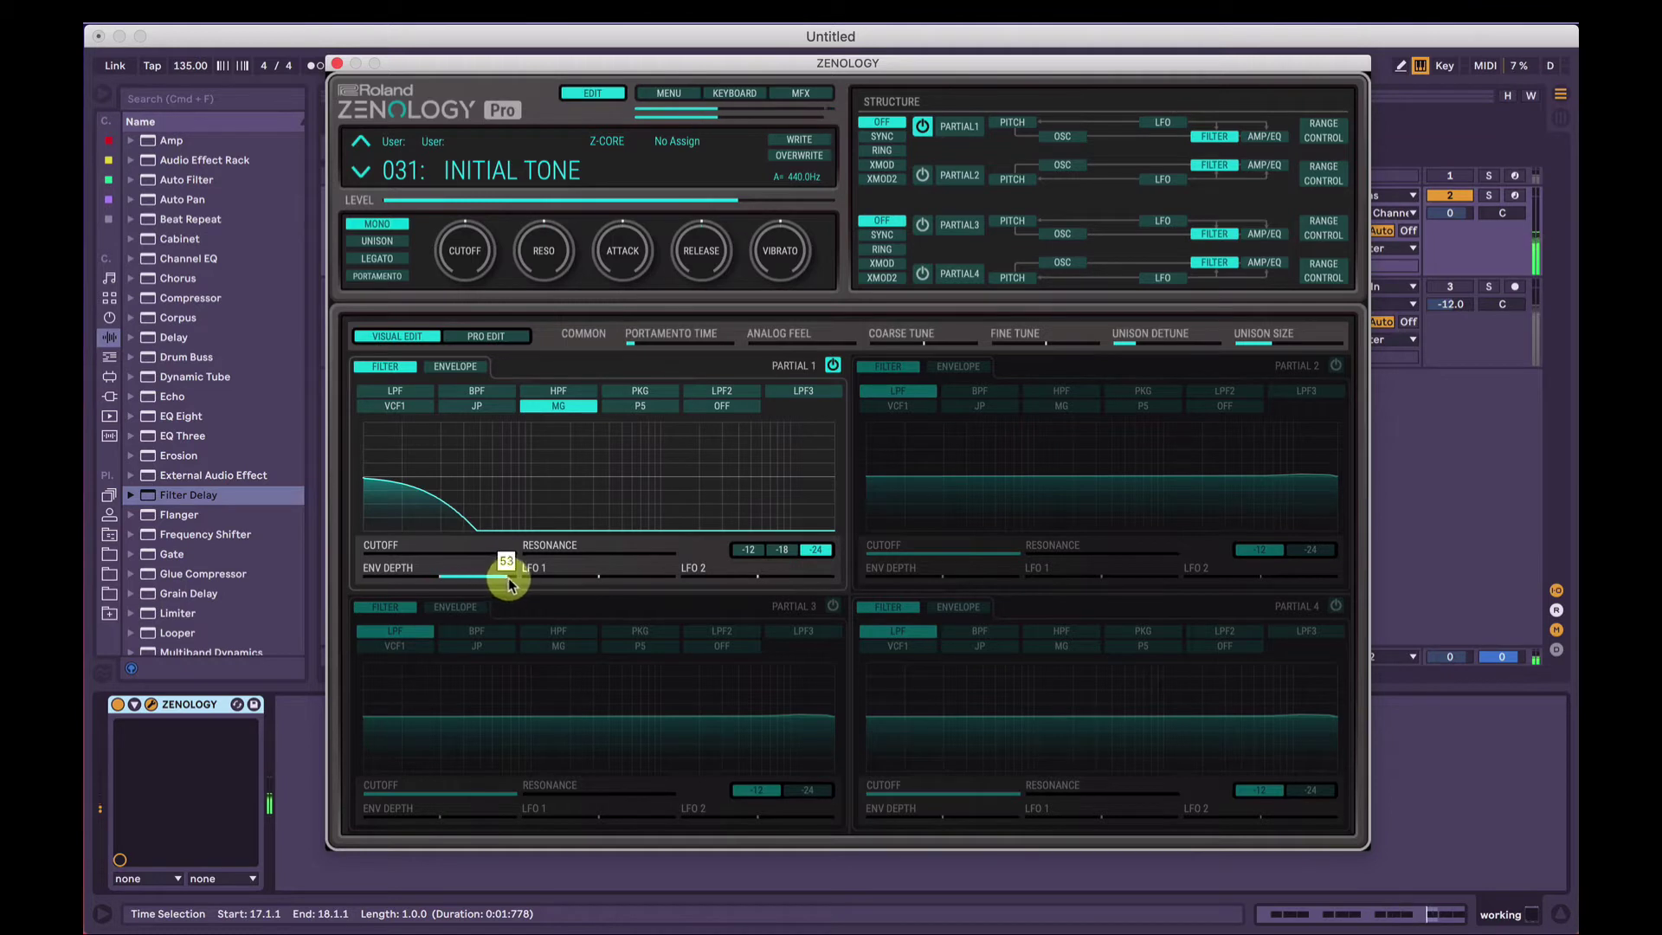
# Lower the peak of Partial 1's filter envelope slightly and fine-tune its cutoff velocity sensitivity
pyautogui.click(456, 366)
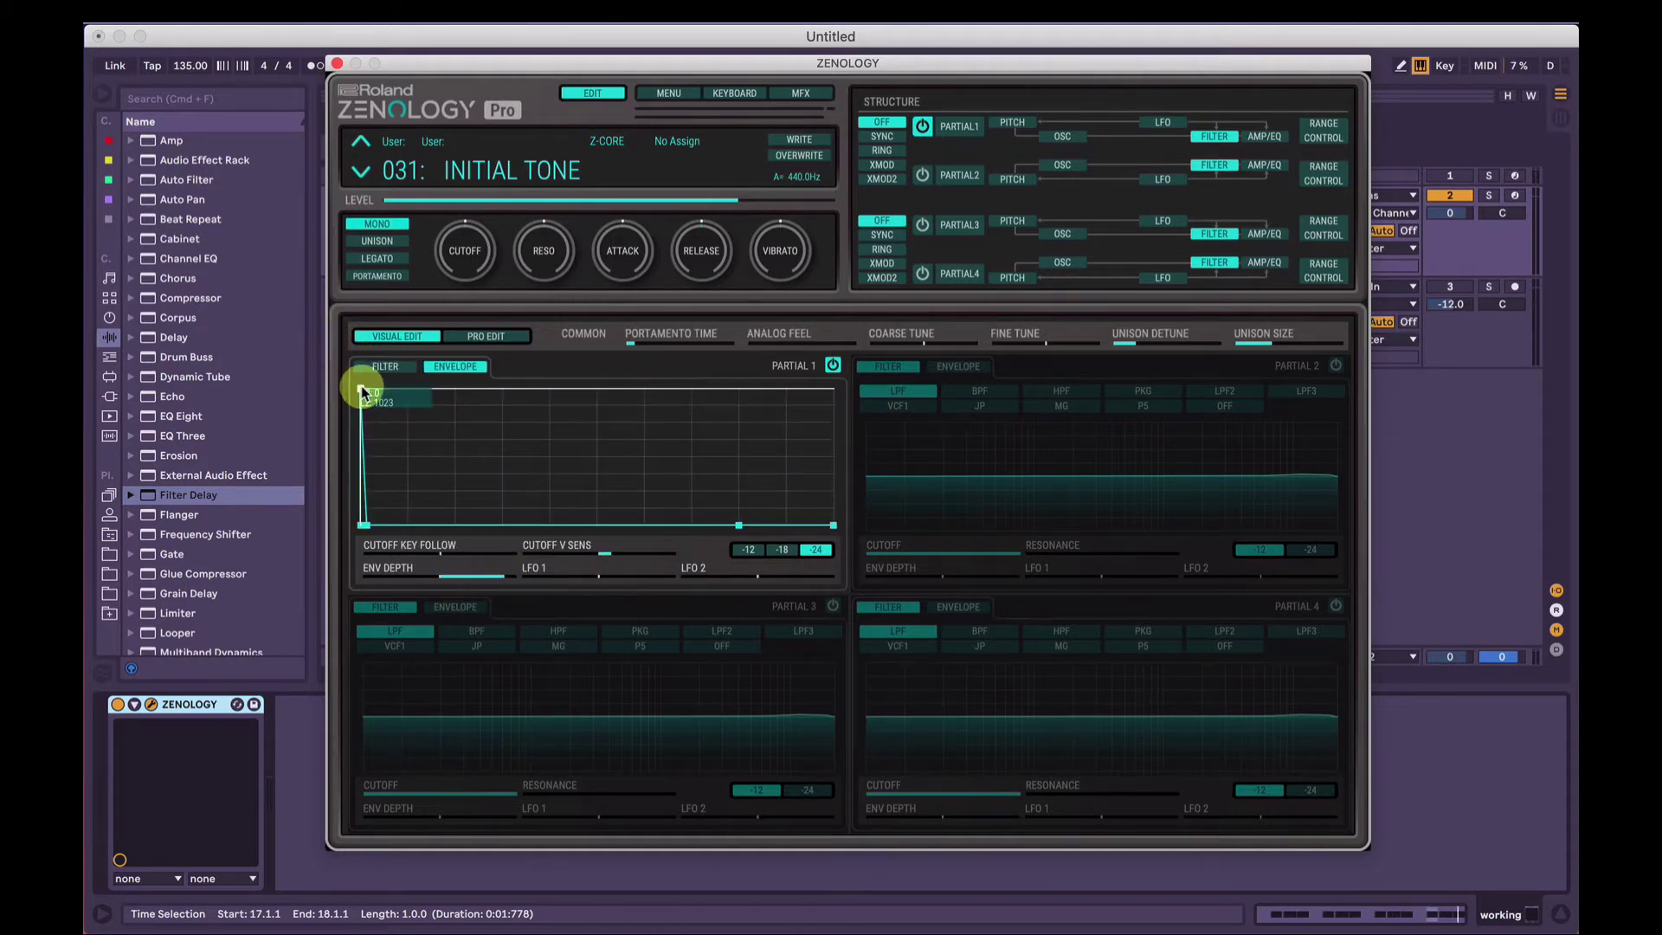
pyautogui.moveTo(359, 385)
pyautogui.mouseDown()
pyautogui.moveTo(360, 424)
pyautogui.moveTo(352, 394)
pyautogui.mouseUp()
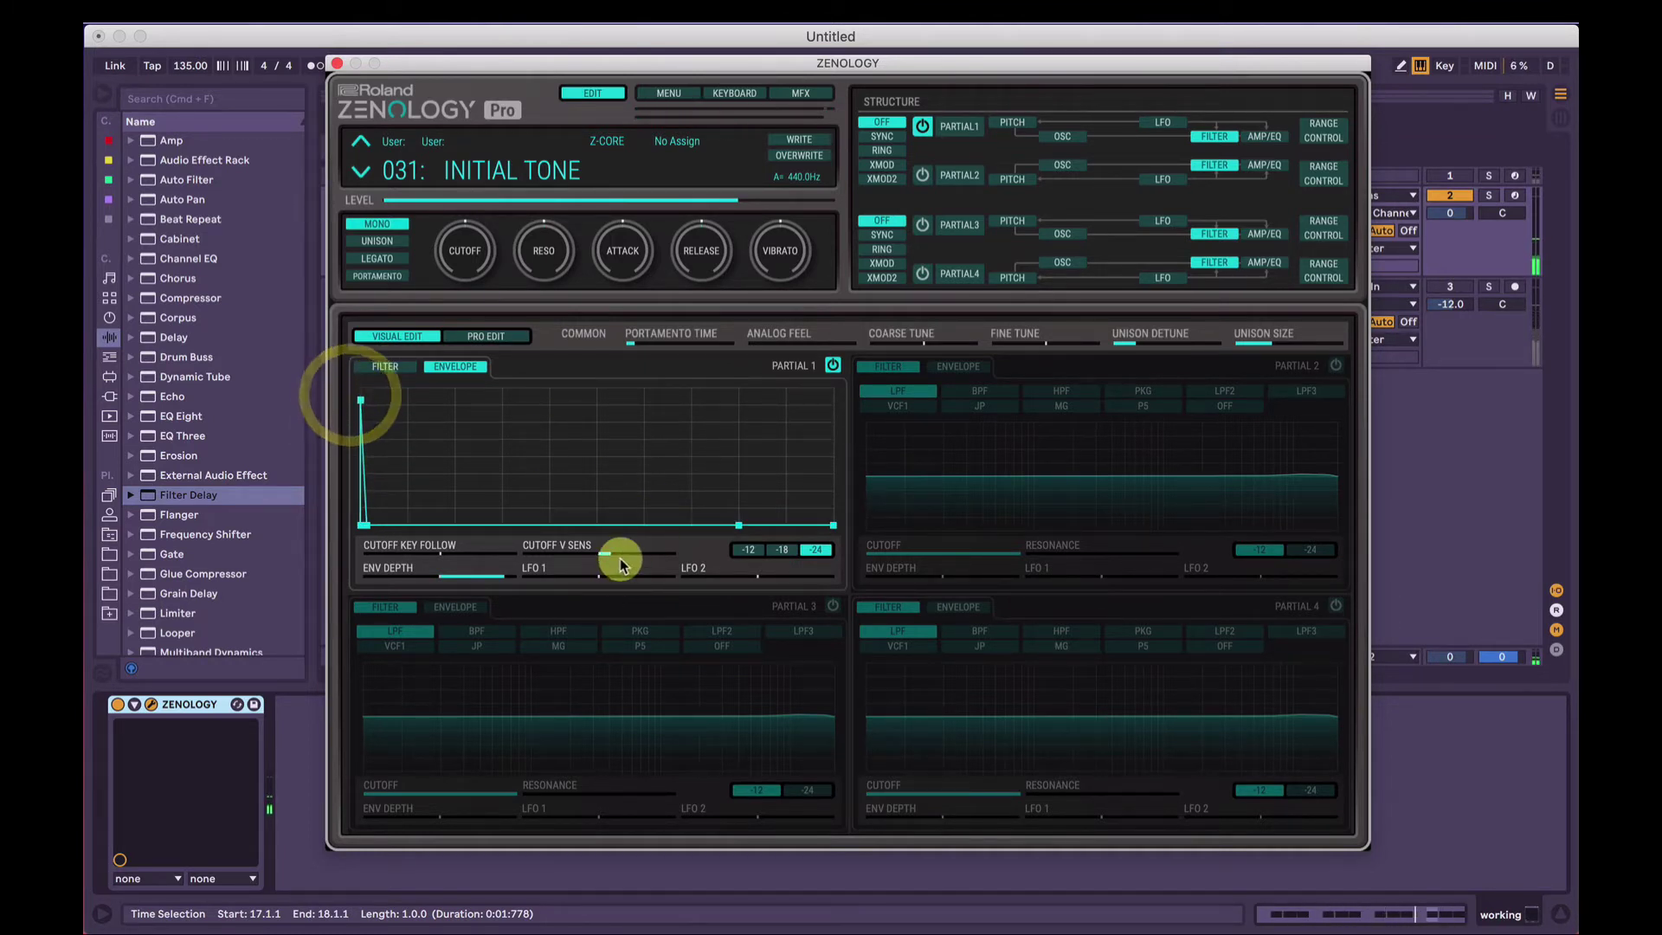
pyautogui.moveTo(617, 555); pyautogui.dragTo(613, 560)
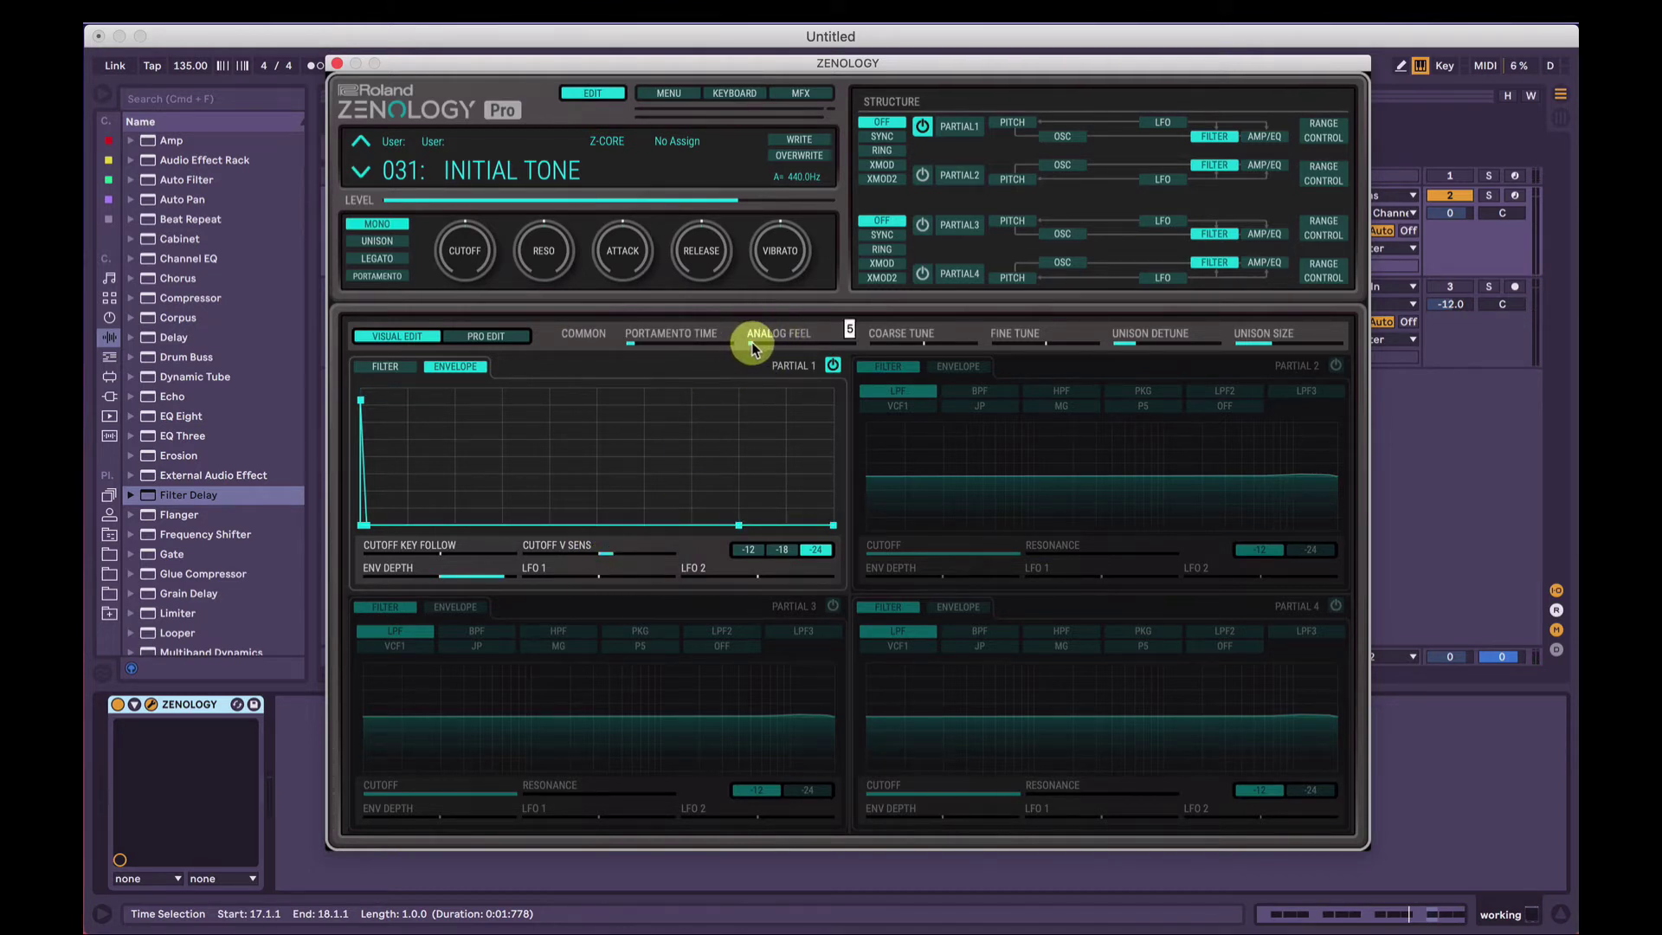
# Try Analog Feel at its maximum, bring it back down to 8 and play the loop
pyautogui.moveTo(751, 344); pyautogui.dragTo(812, 329)
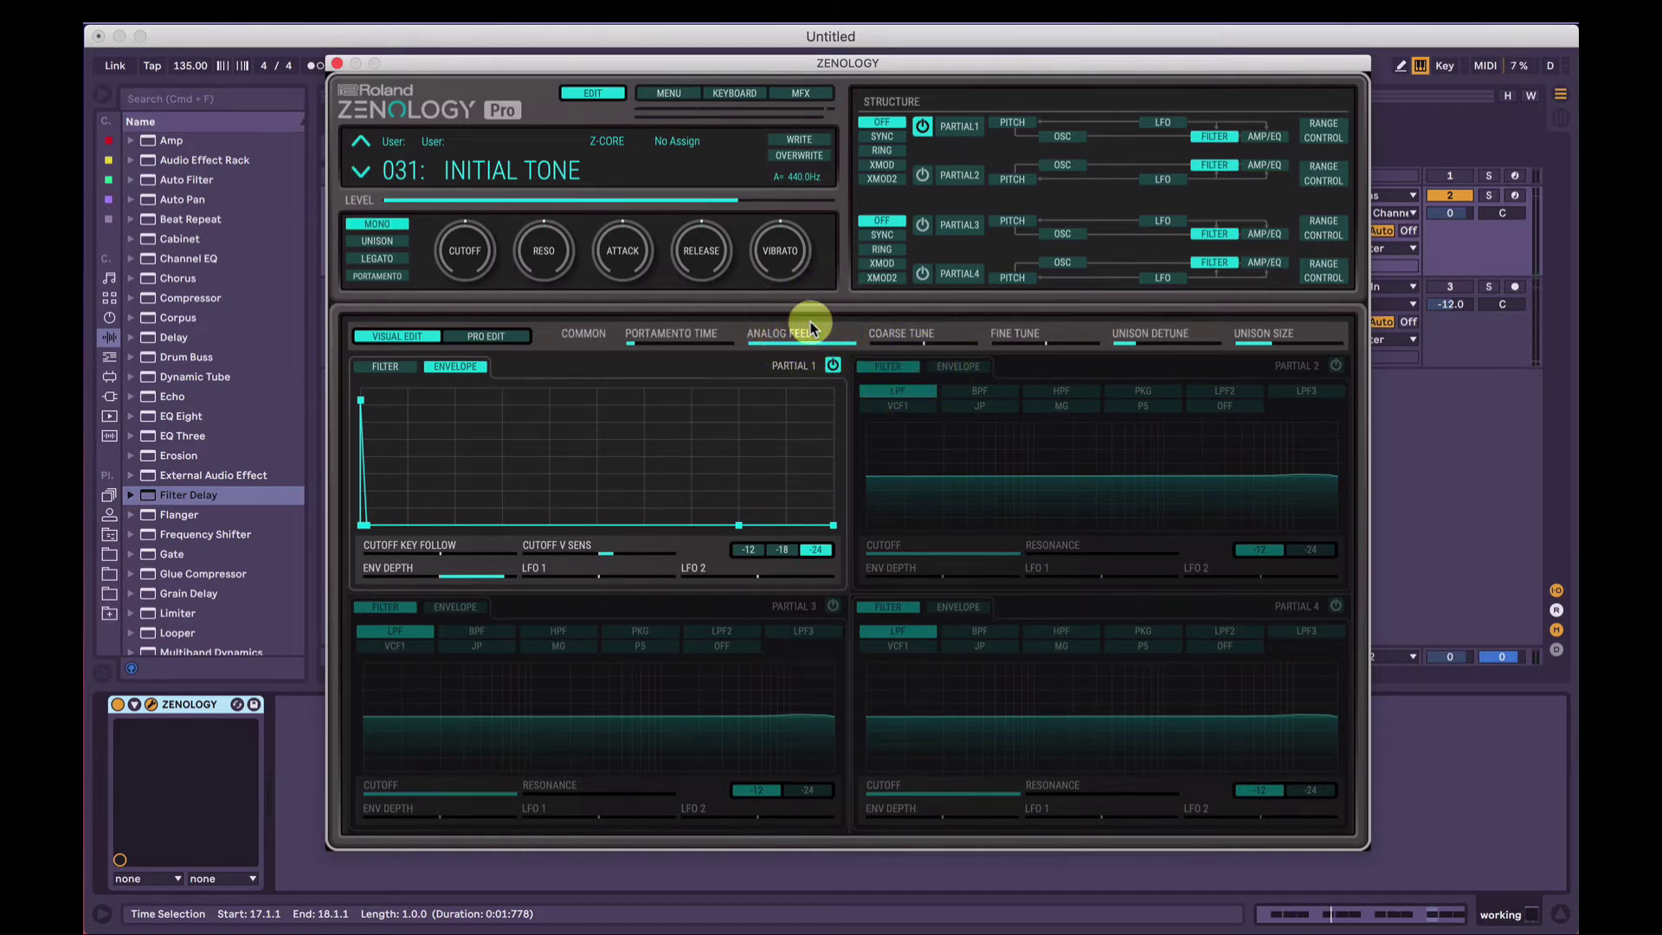
pyautogui.moveTo(829, 339); pyautogui.dragTo(758, 346)
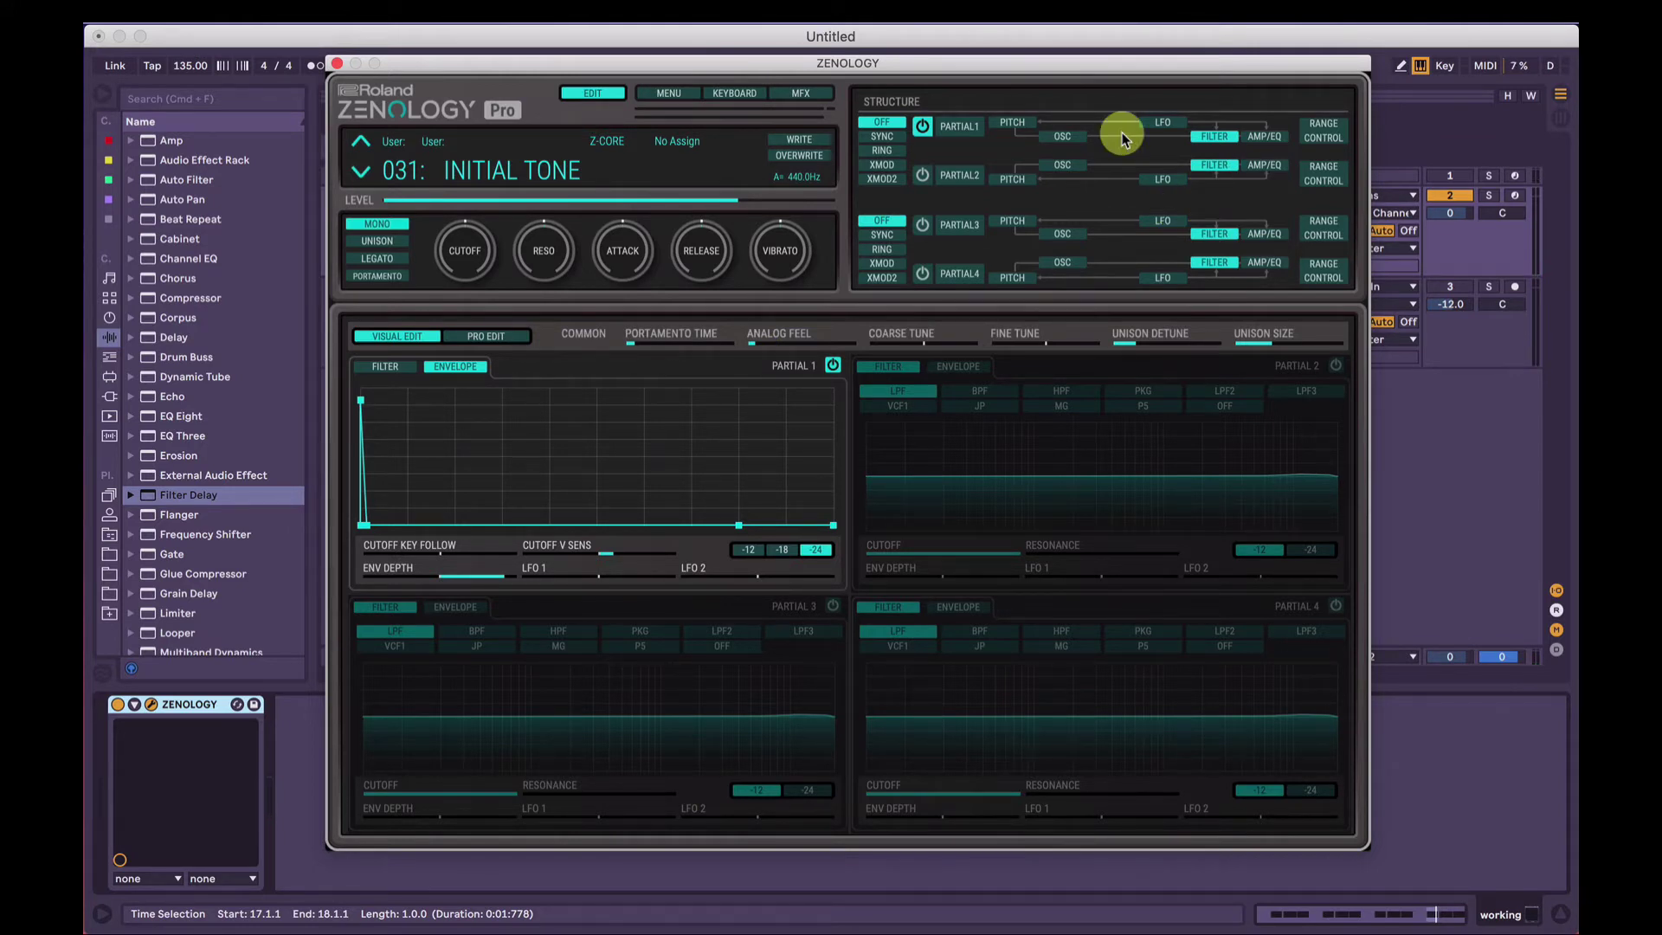
pyautogui.press('a')
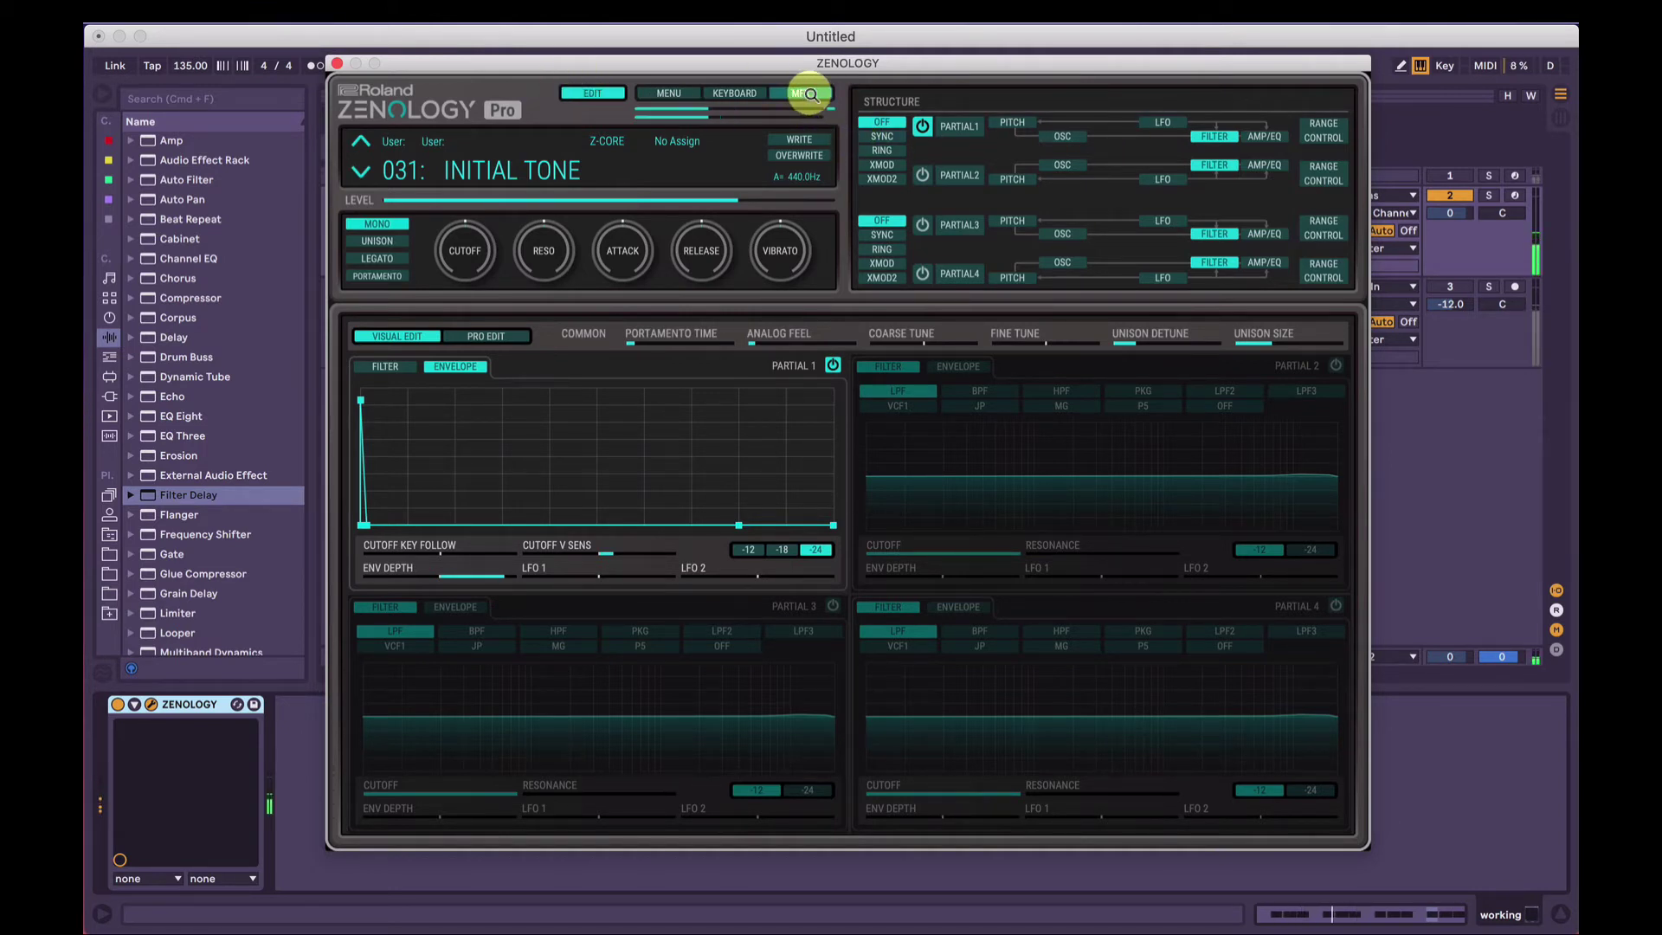
# Set the common coarse tune to 12 and raise the Fat amount of Partial 1's oscillator to about three quarters
pyautogui.click(1067, 137)
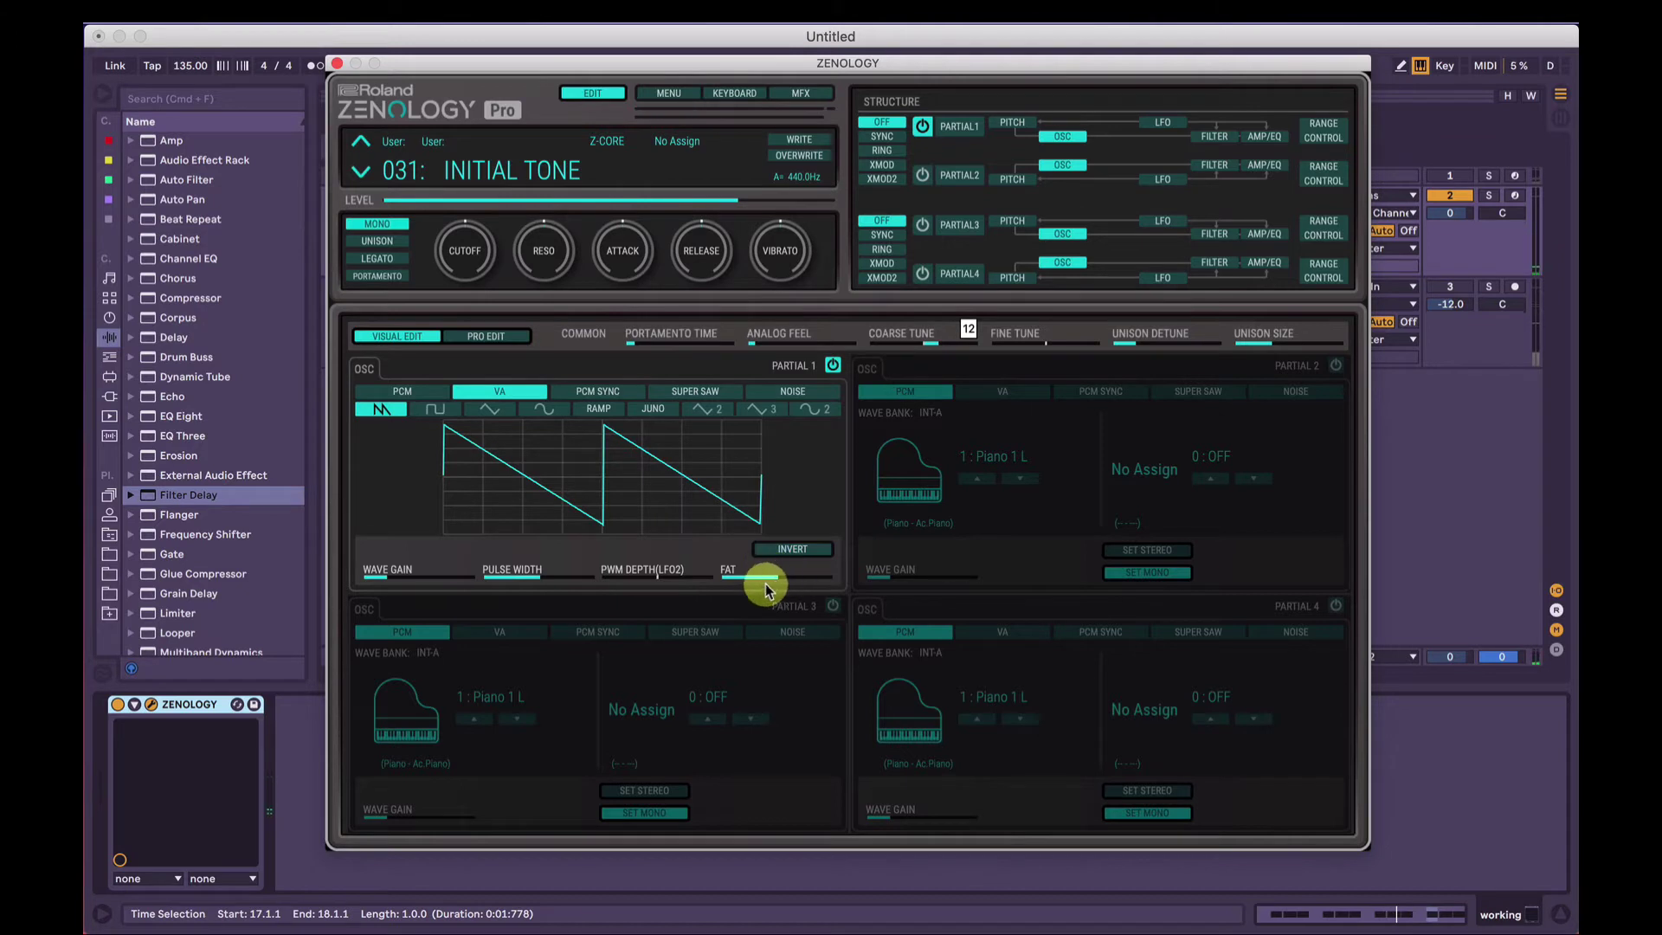
pyautogui.moveTo(766, 591); pyautogui.dragTo(763, 585)
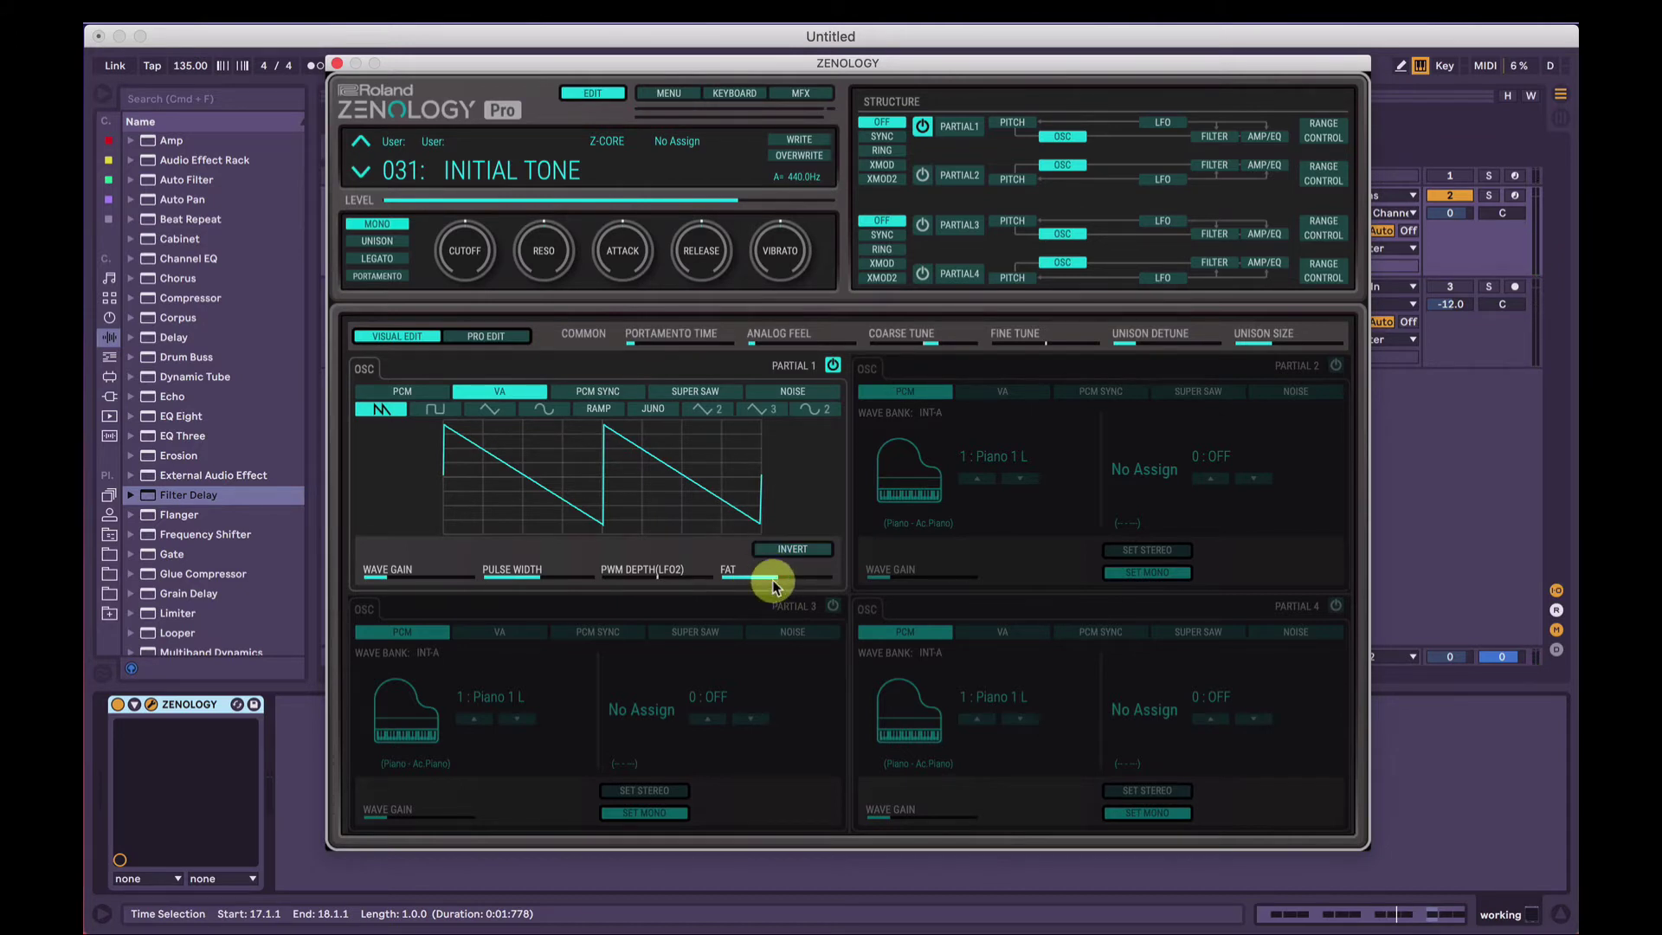
pyautogui.moveTo(773, 587); pyautogui.dragTo(778, 586)
pyautogui.moveTo(777, 585); pyautogui.dragTo(818, 587)
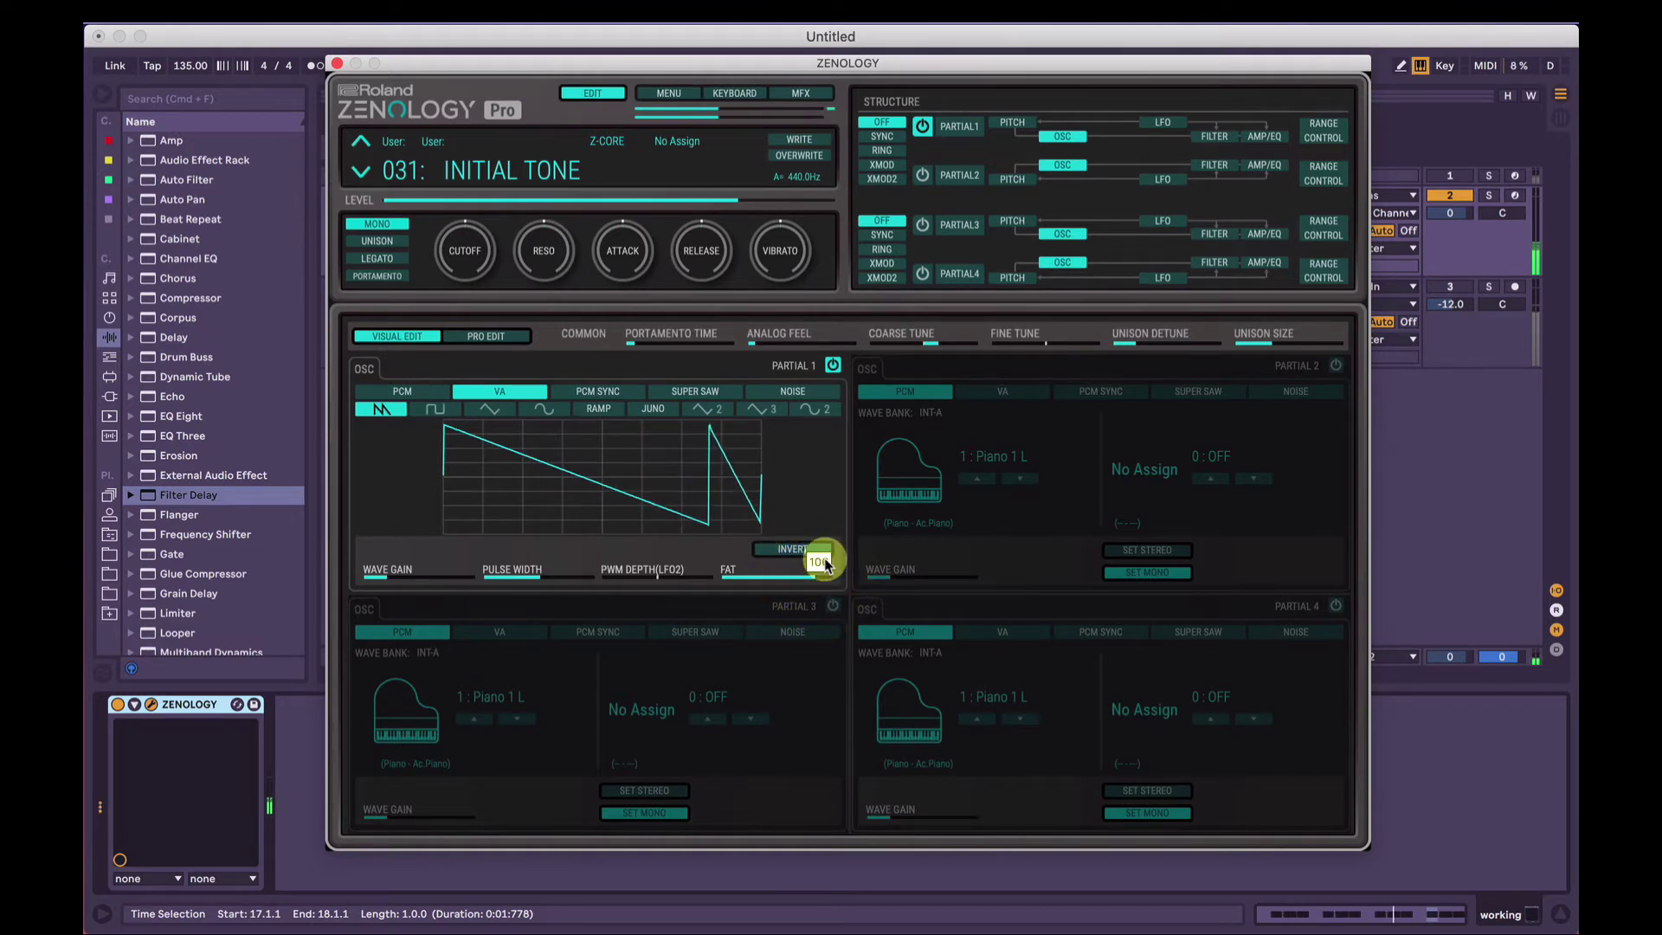
pyautogui.scroll(-8, 826, 565)
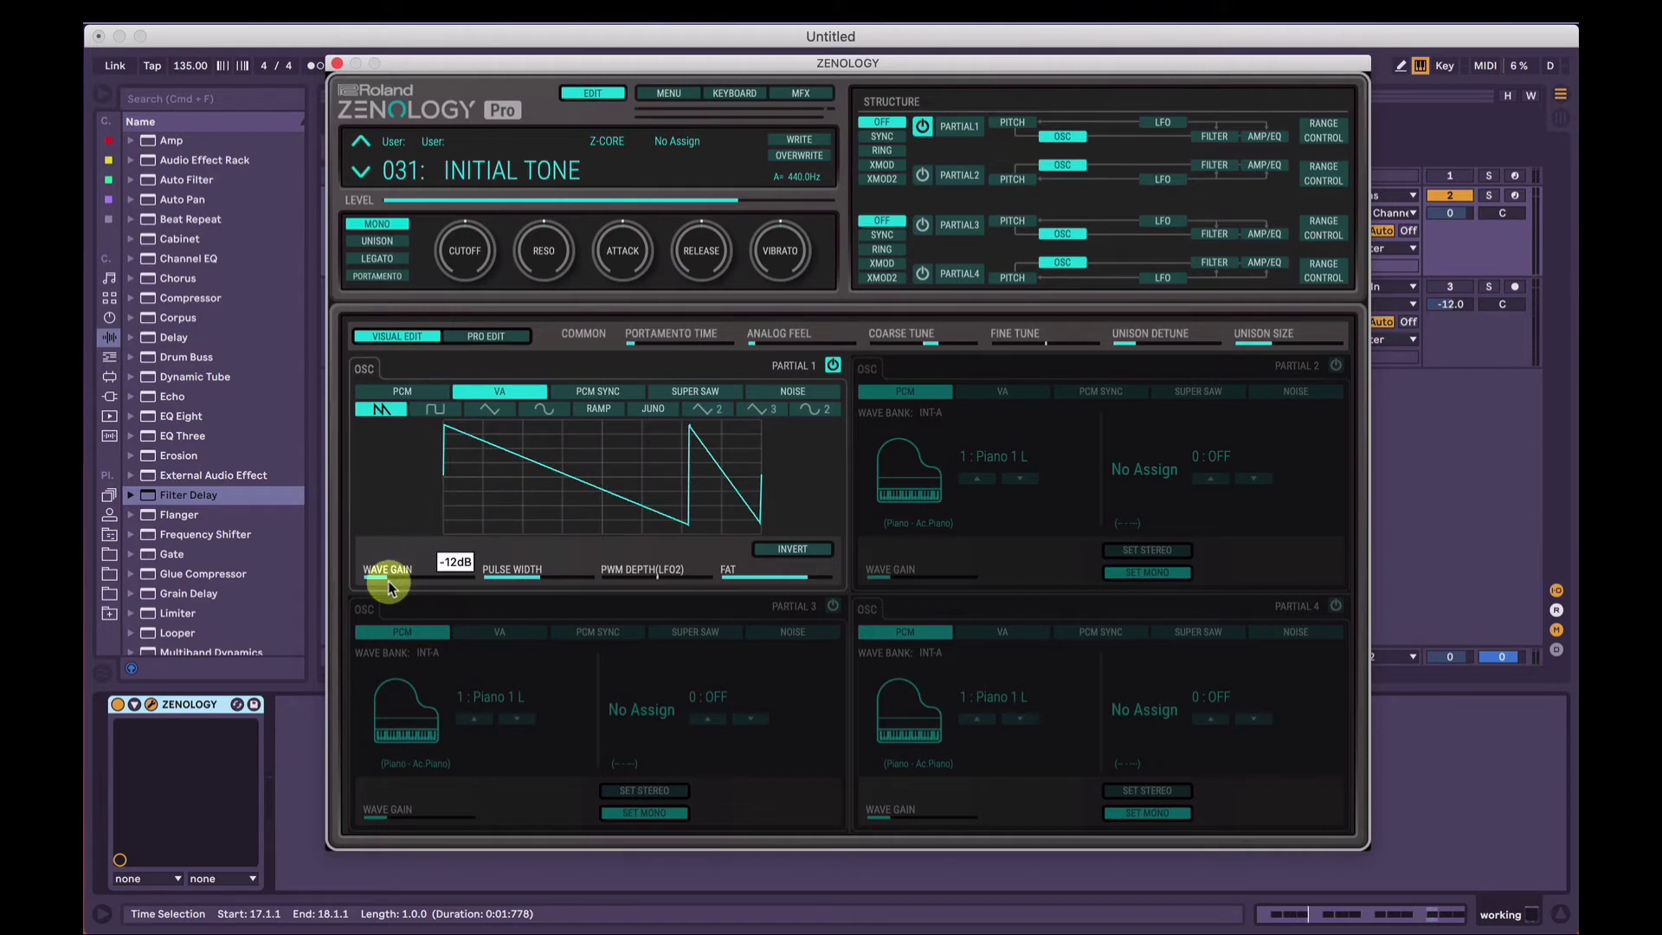
# Set the wave gain of Partial 1's oscillator to 0 dB and try out its pulse width
pyautogui.moveTo(401, 589); pyautogui.dragTo(427, 586)
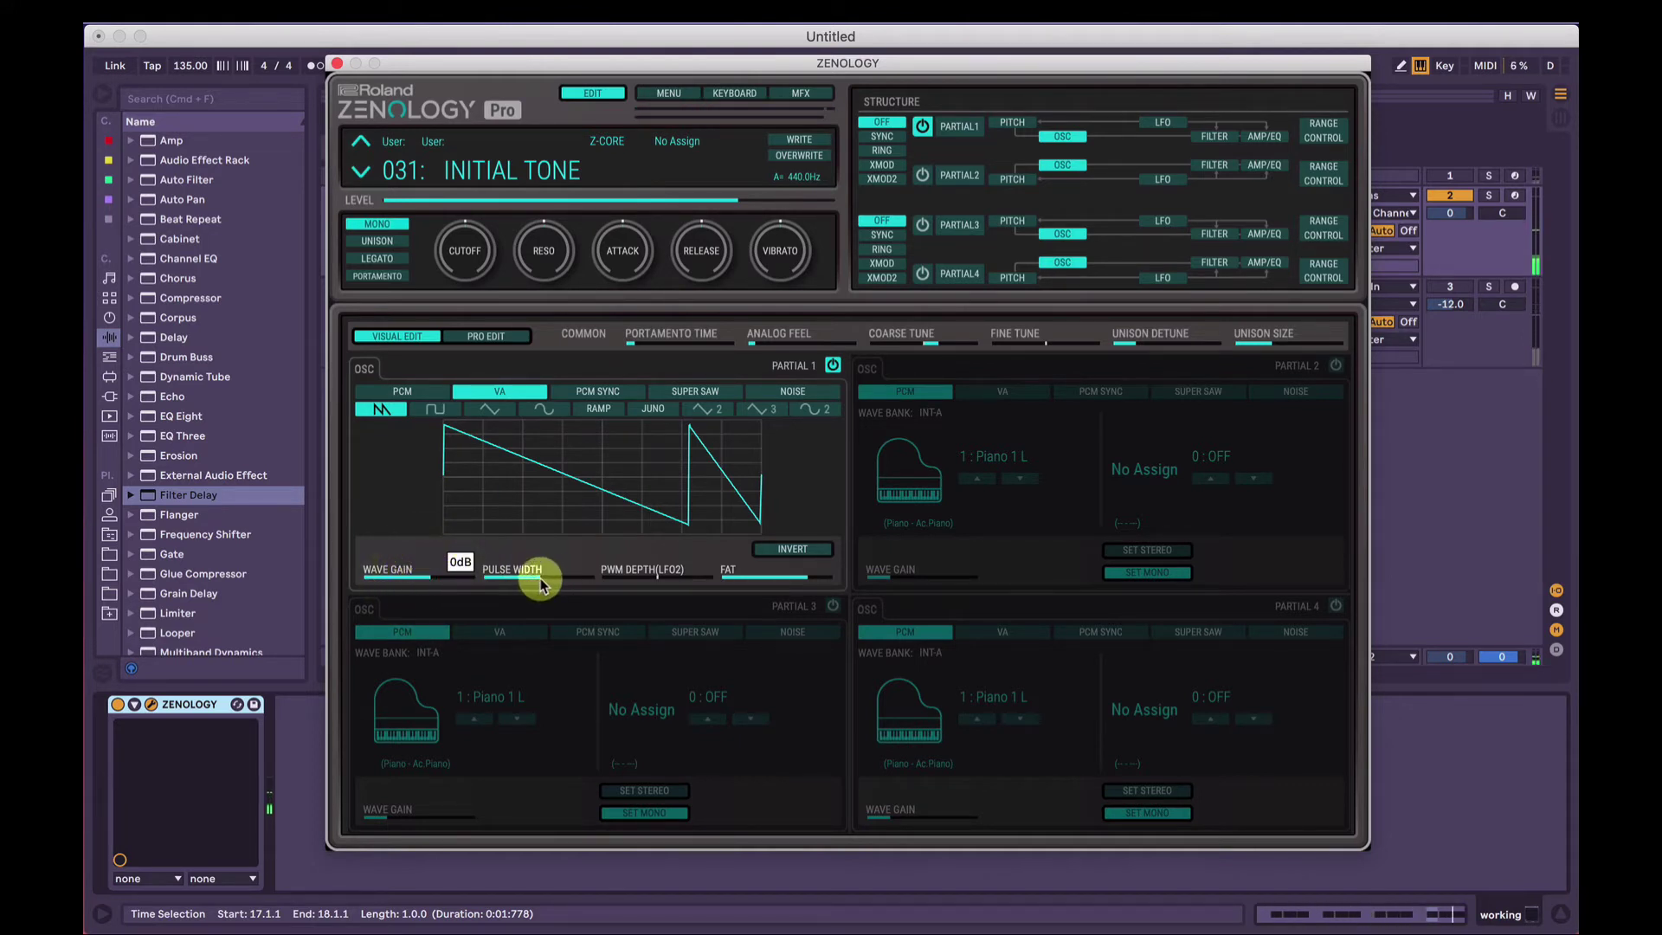
pyautogui.moveTo(540, 585)
pyautogui.mouseDown()
pyautogui.moveTo(576, 586)
pyautogui.moveTo(541, 585)
pyautogui.mouseUp()
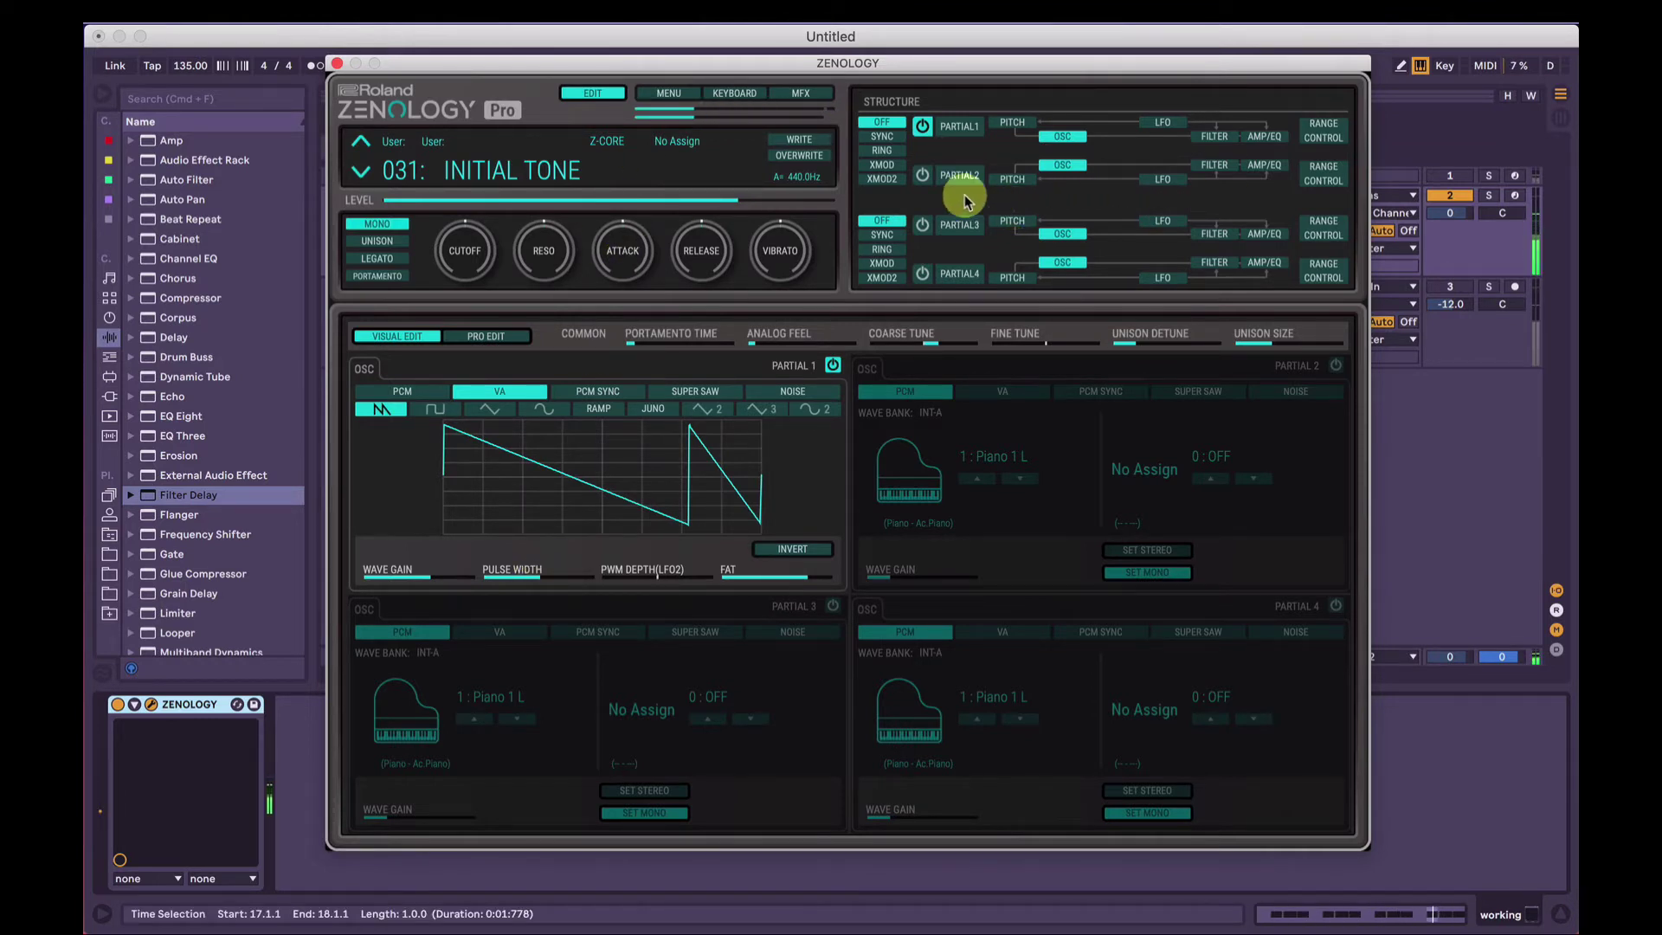
# Turn on Partial 2 and set its oscillator to a VA sawtooth wave
pyautogui.click(922, 174)
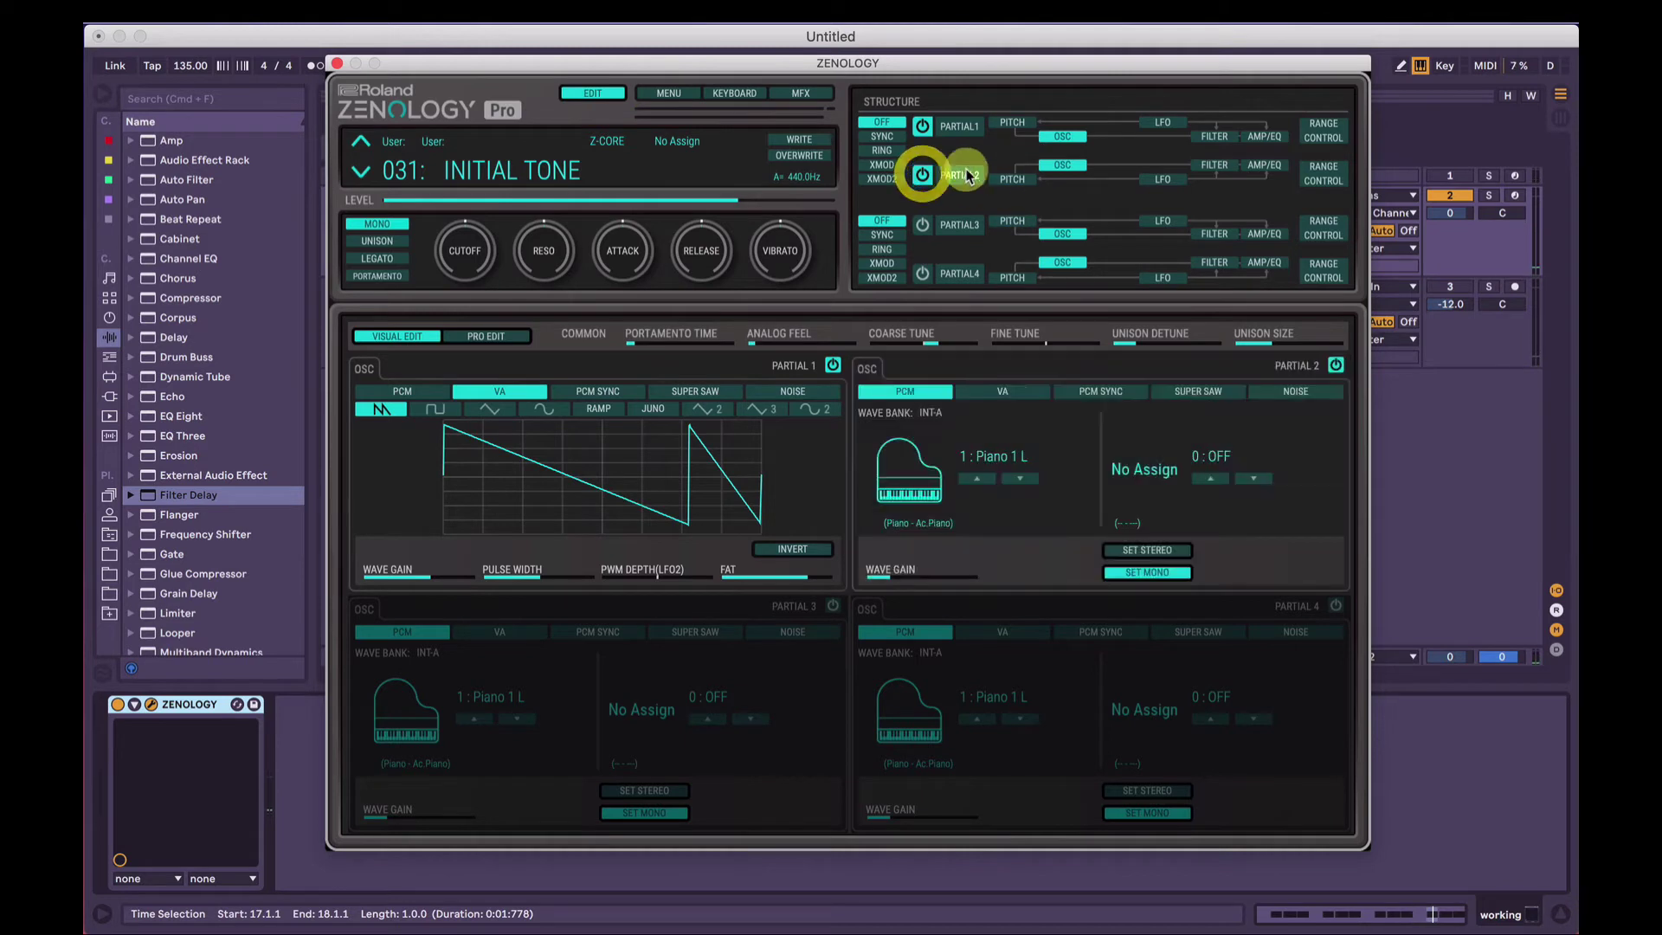
pyautogui.click(1002, 391)
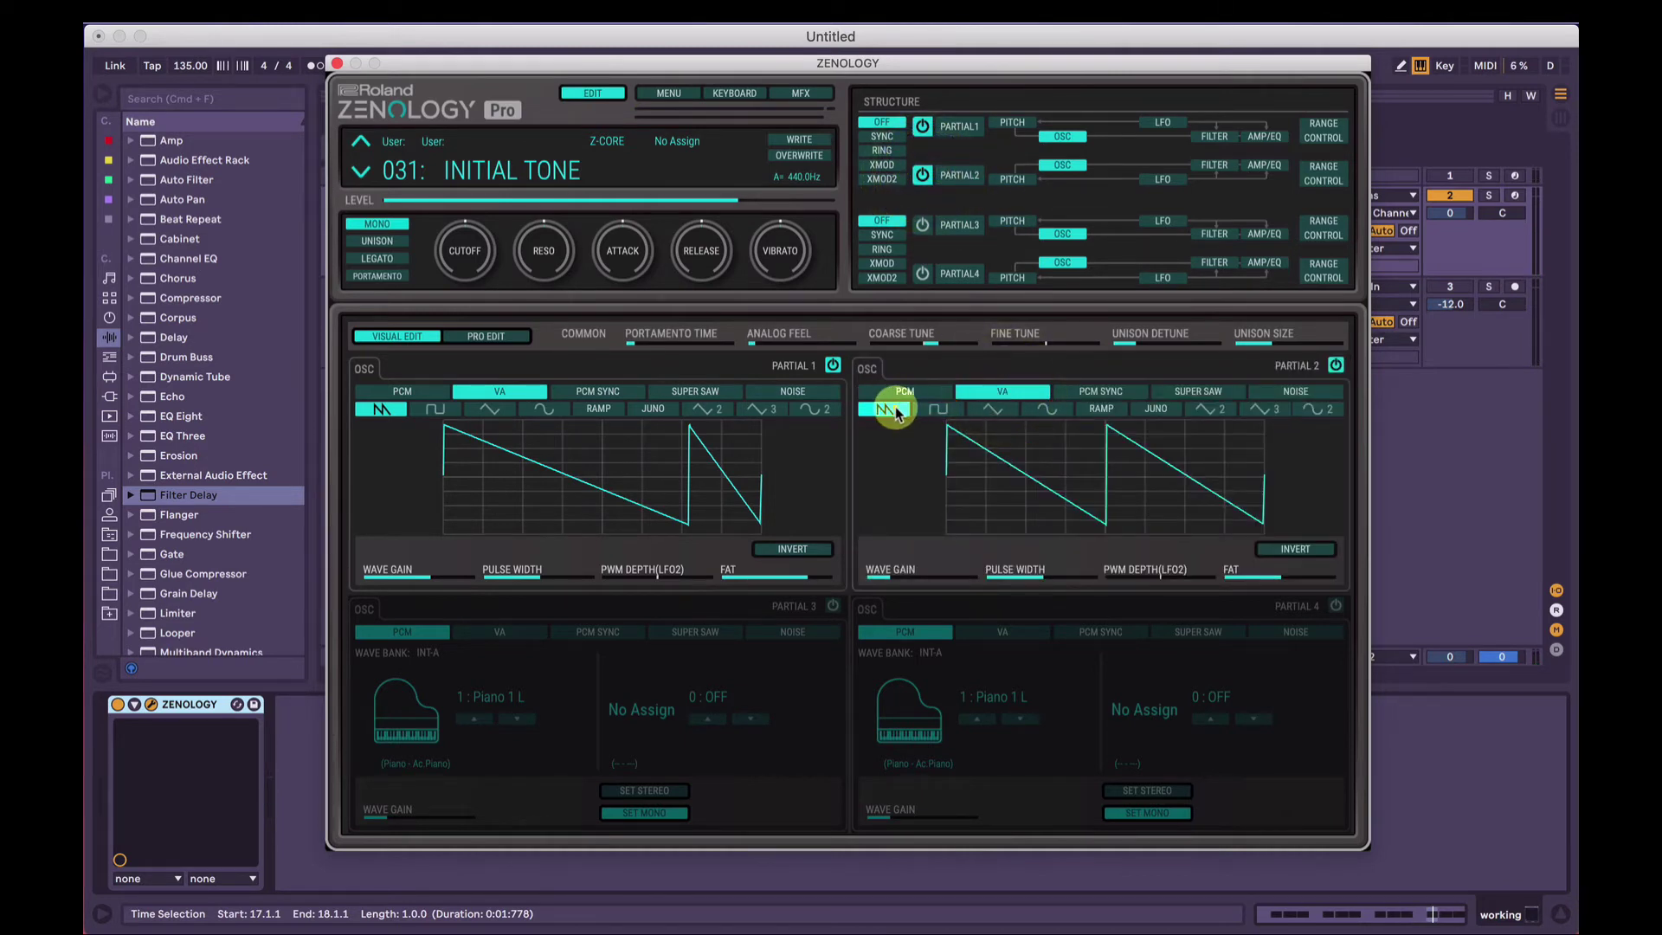
pyautogui.click(552, 391)
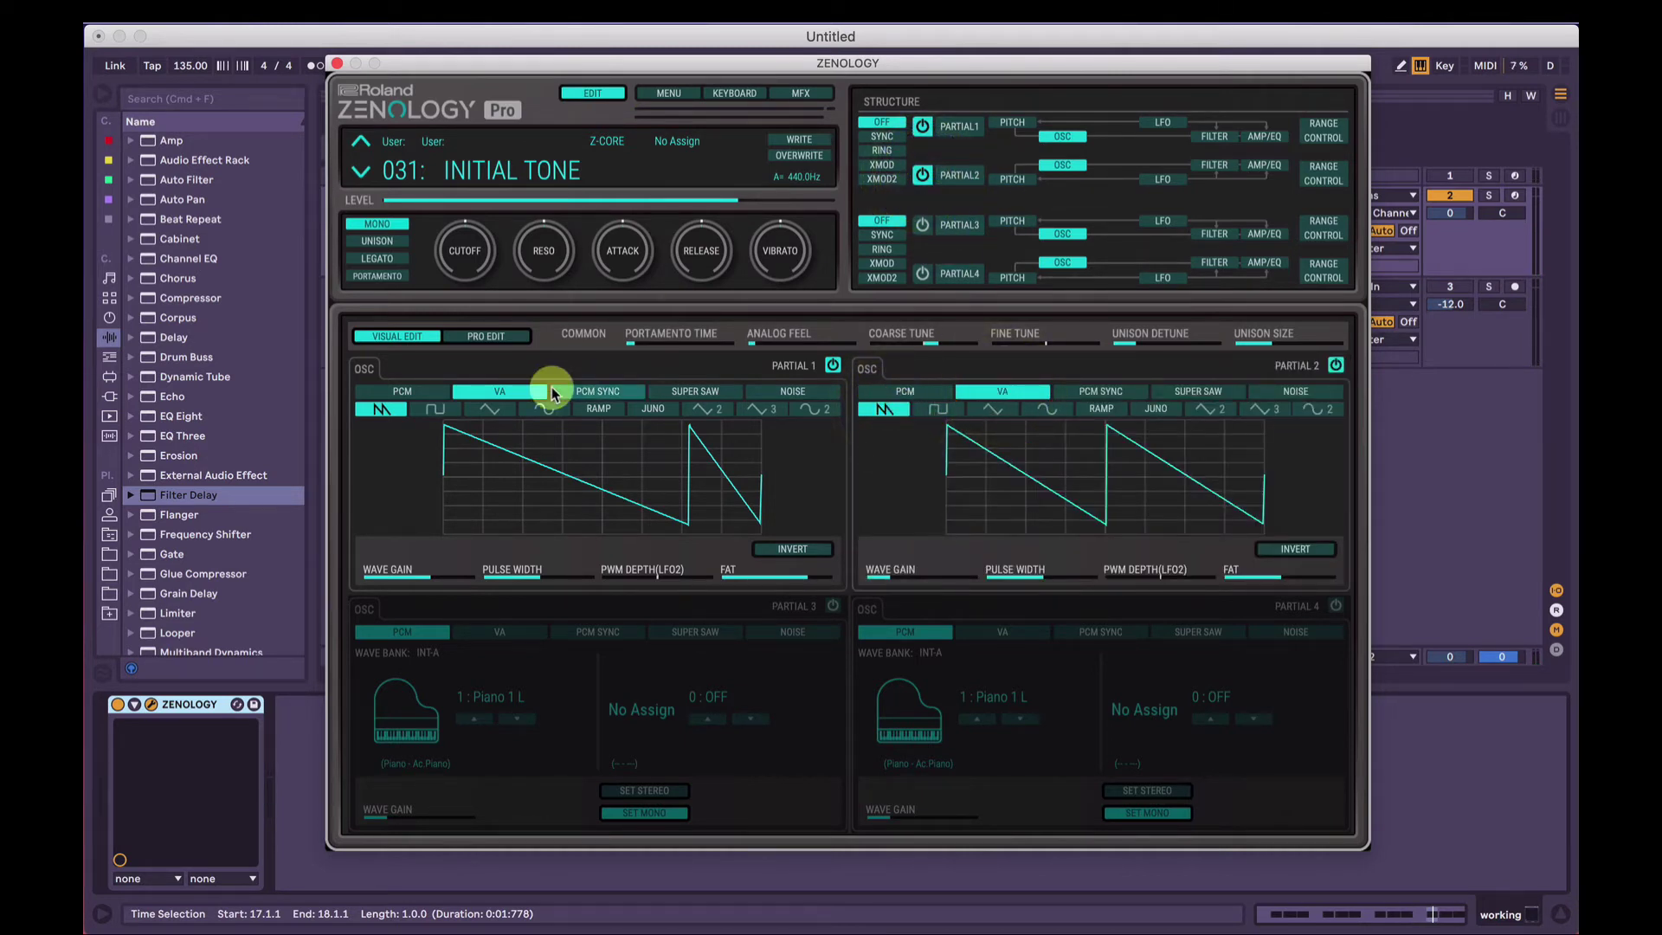
# Copy Partial 1's settings to Partial 2 using the Pro Edit utility, and return to Visual Edit
pyautogui.click(485, 336)
pyautogui.click(403, 669)
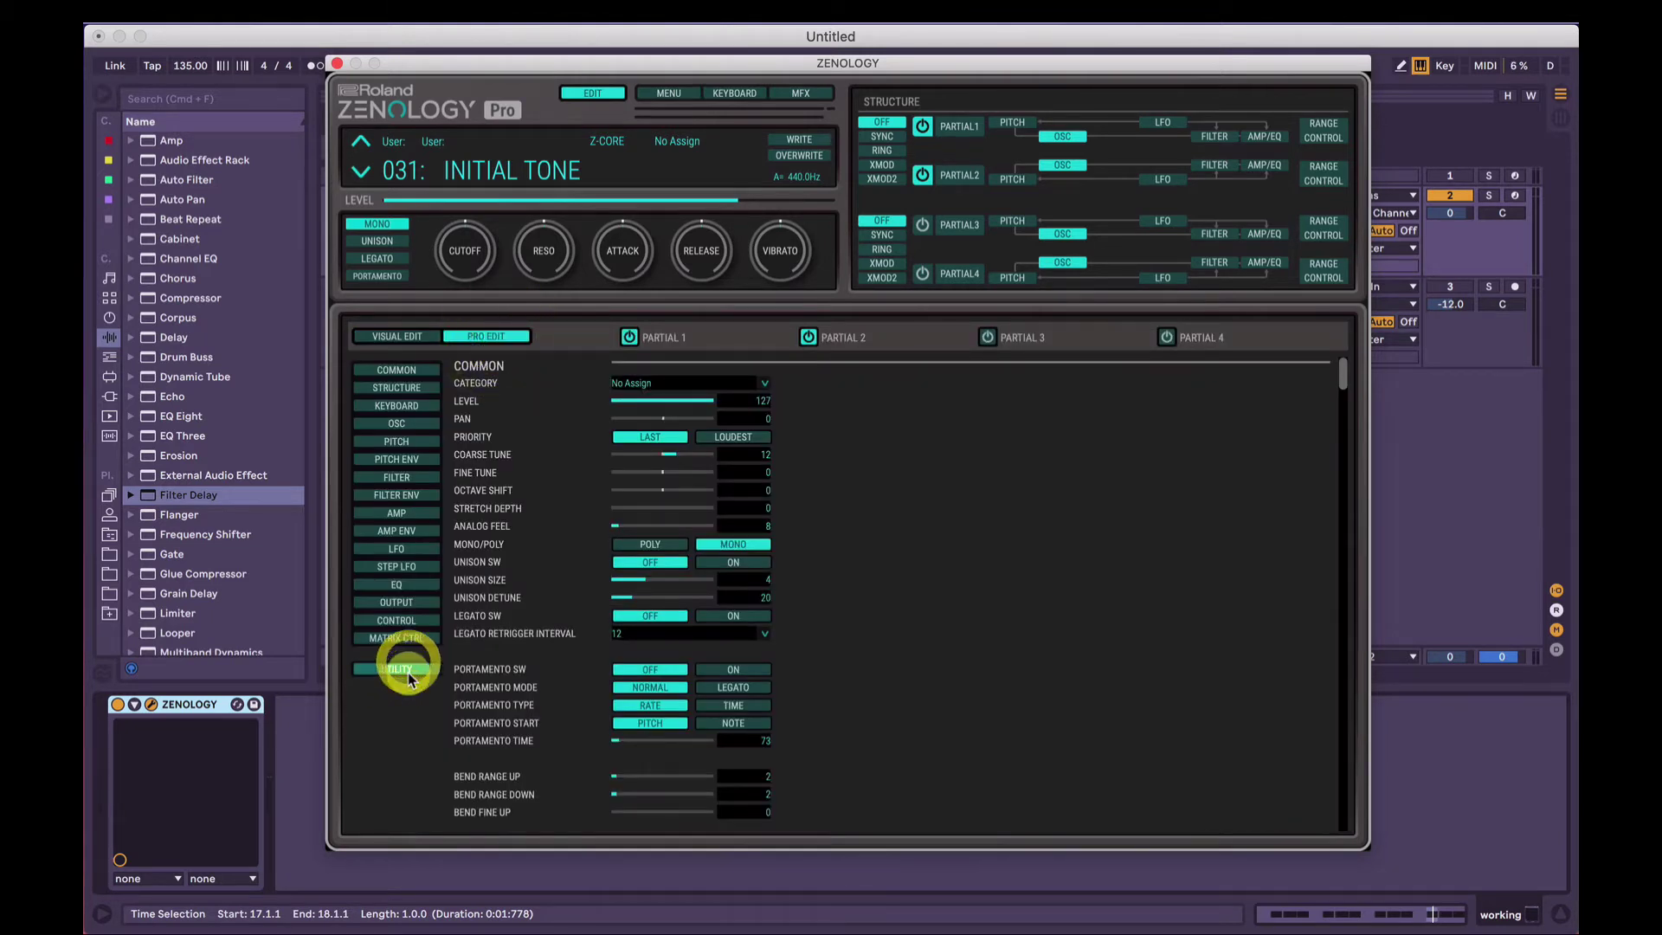
pyautogui.moveTo(438, 684)
pyautogui.click(557, 662)
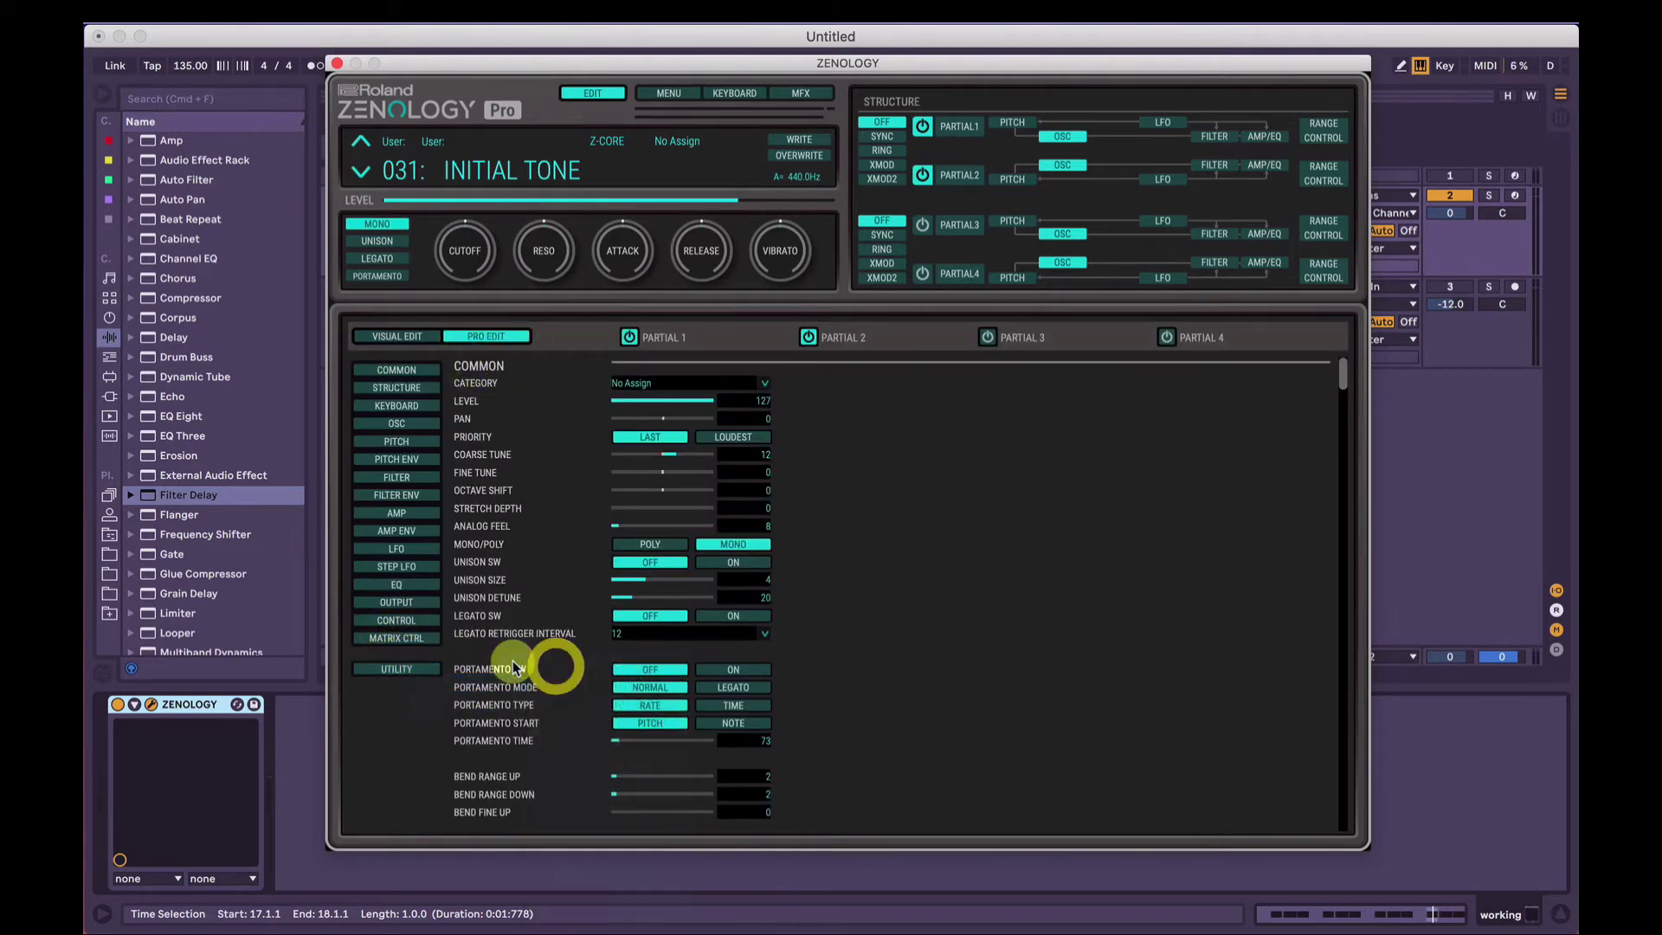
pyautogui.click(402, 670)
pyautogui.click(608, 689)
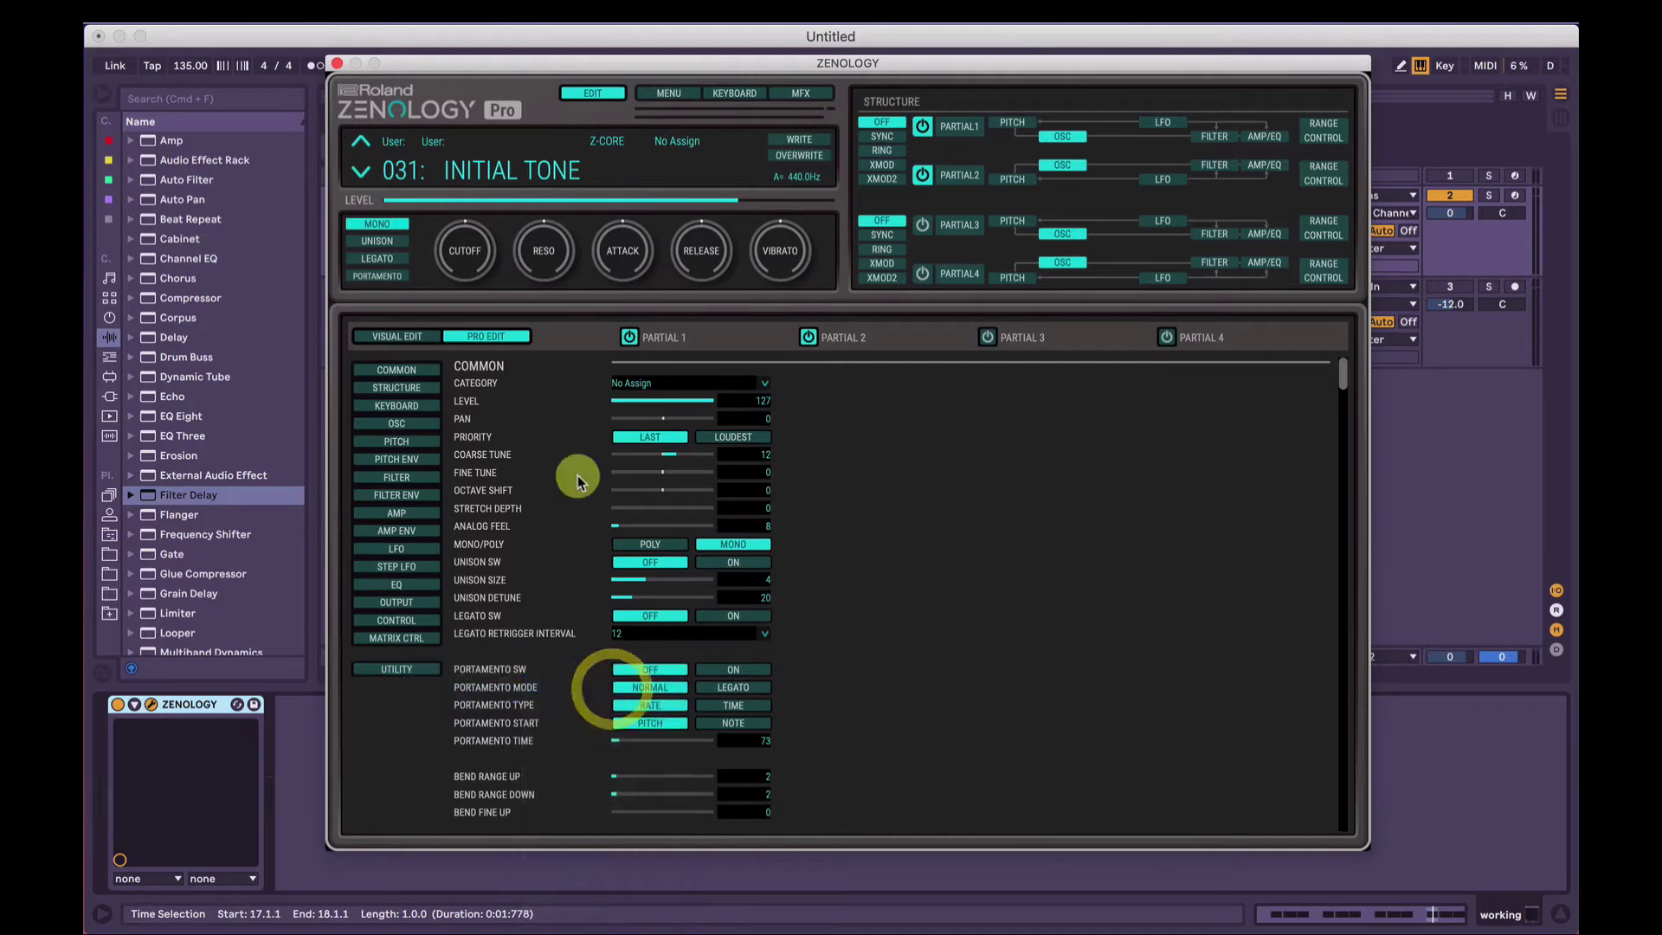
pyautogui.click(431, 343)
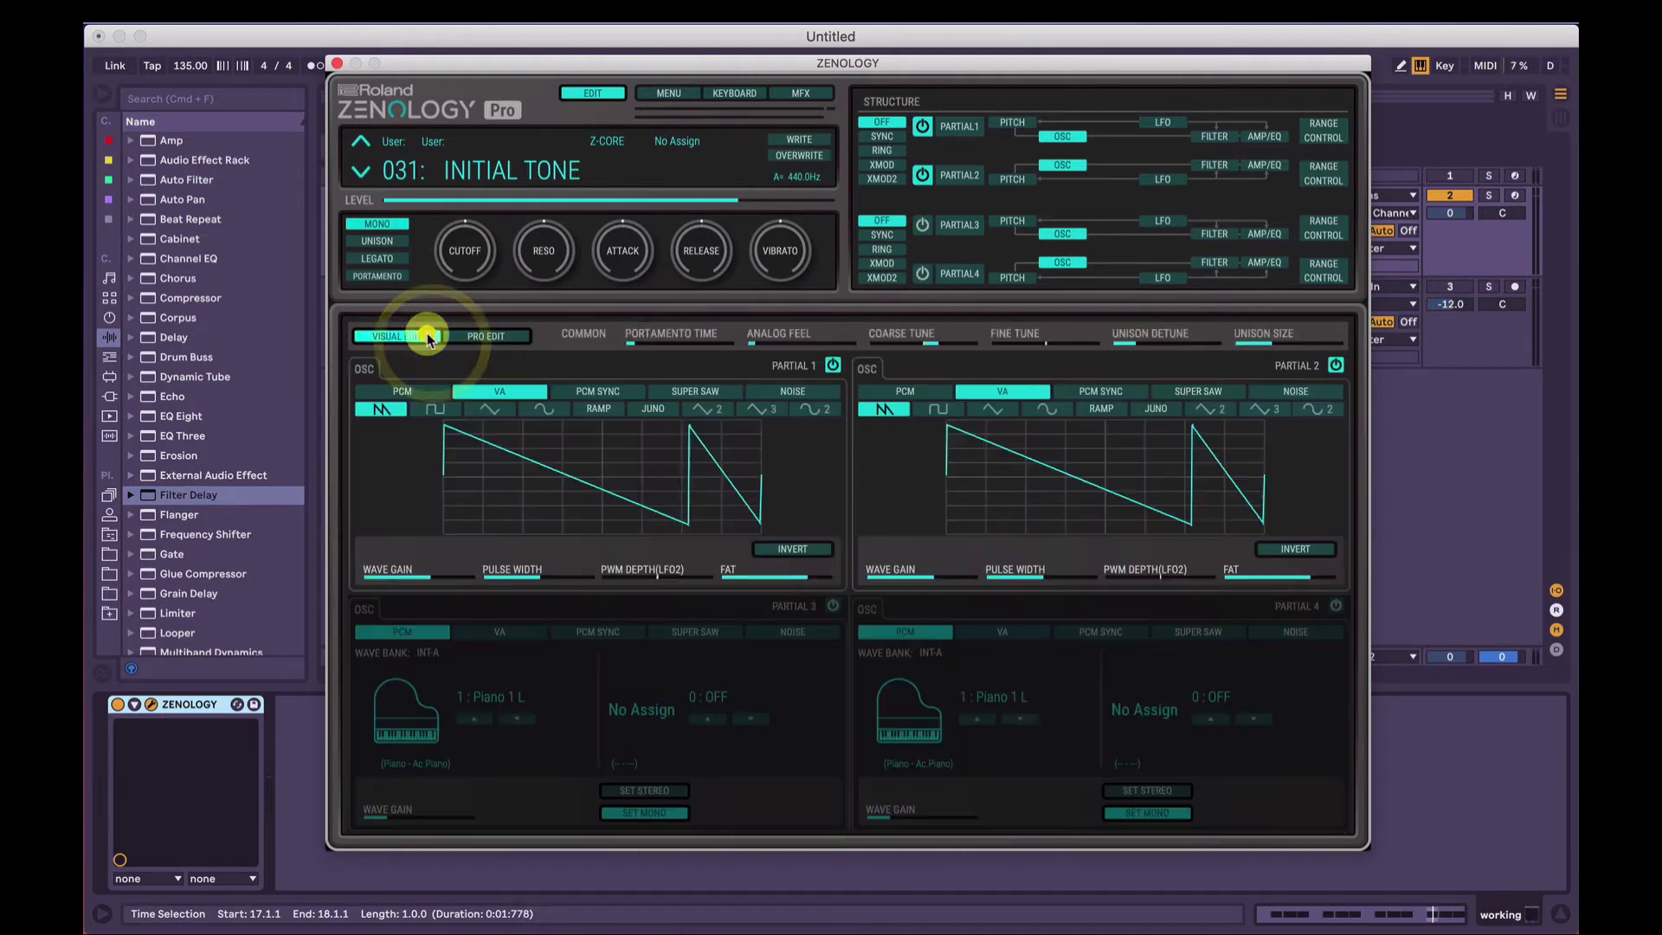
# Switch off Partial 1 so that only Partial 2 plays
pyautogui.click(923, 175)
pyautogui.click(923, 125)
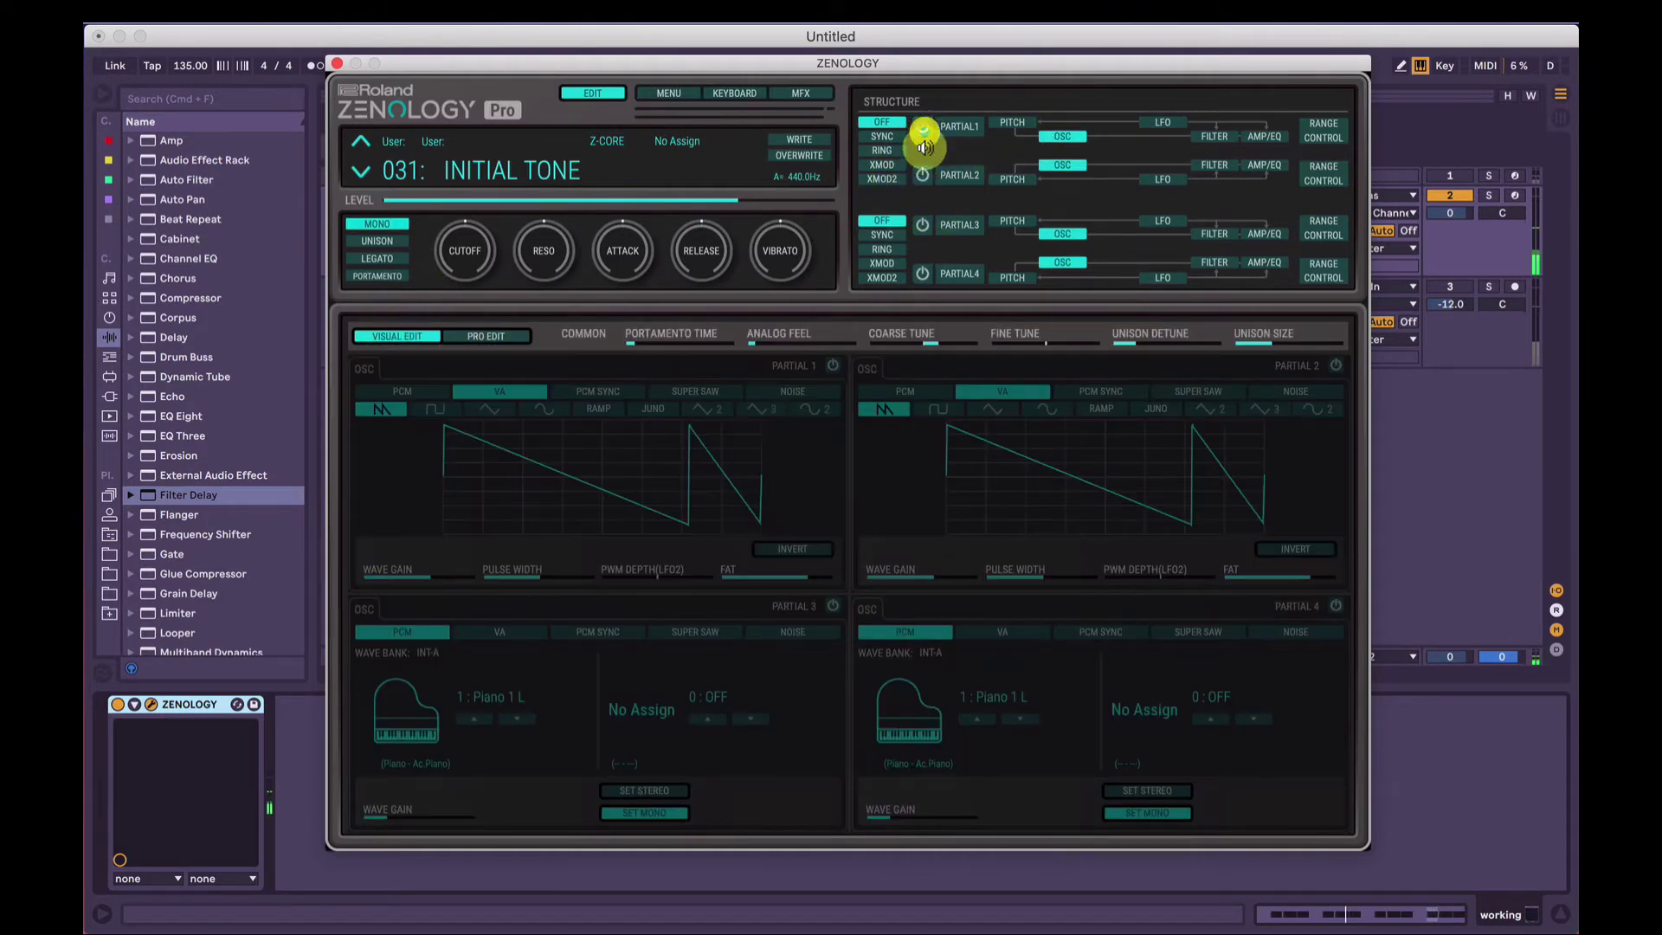
pyautogui.click(923, 175)
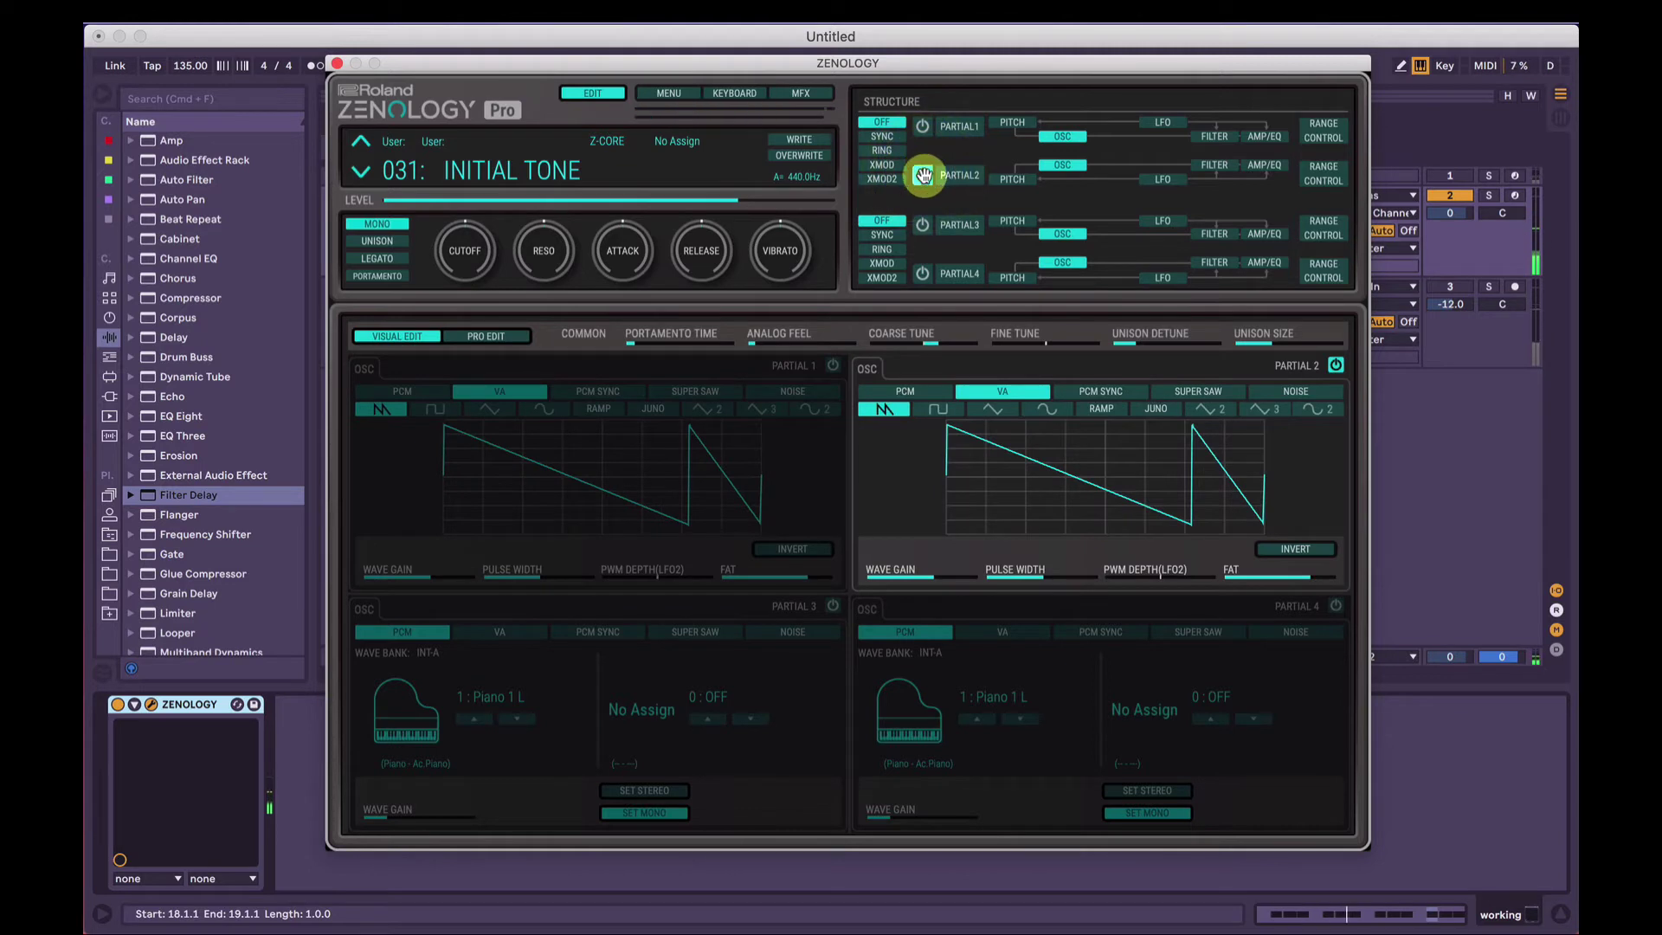
# Set the pitch coarse tune of Partial 2 to 12 and turn Partial 1 back on
pyautogui.click(1035, 121)
pyautogui.click(1010, 179)
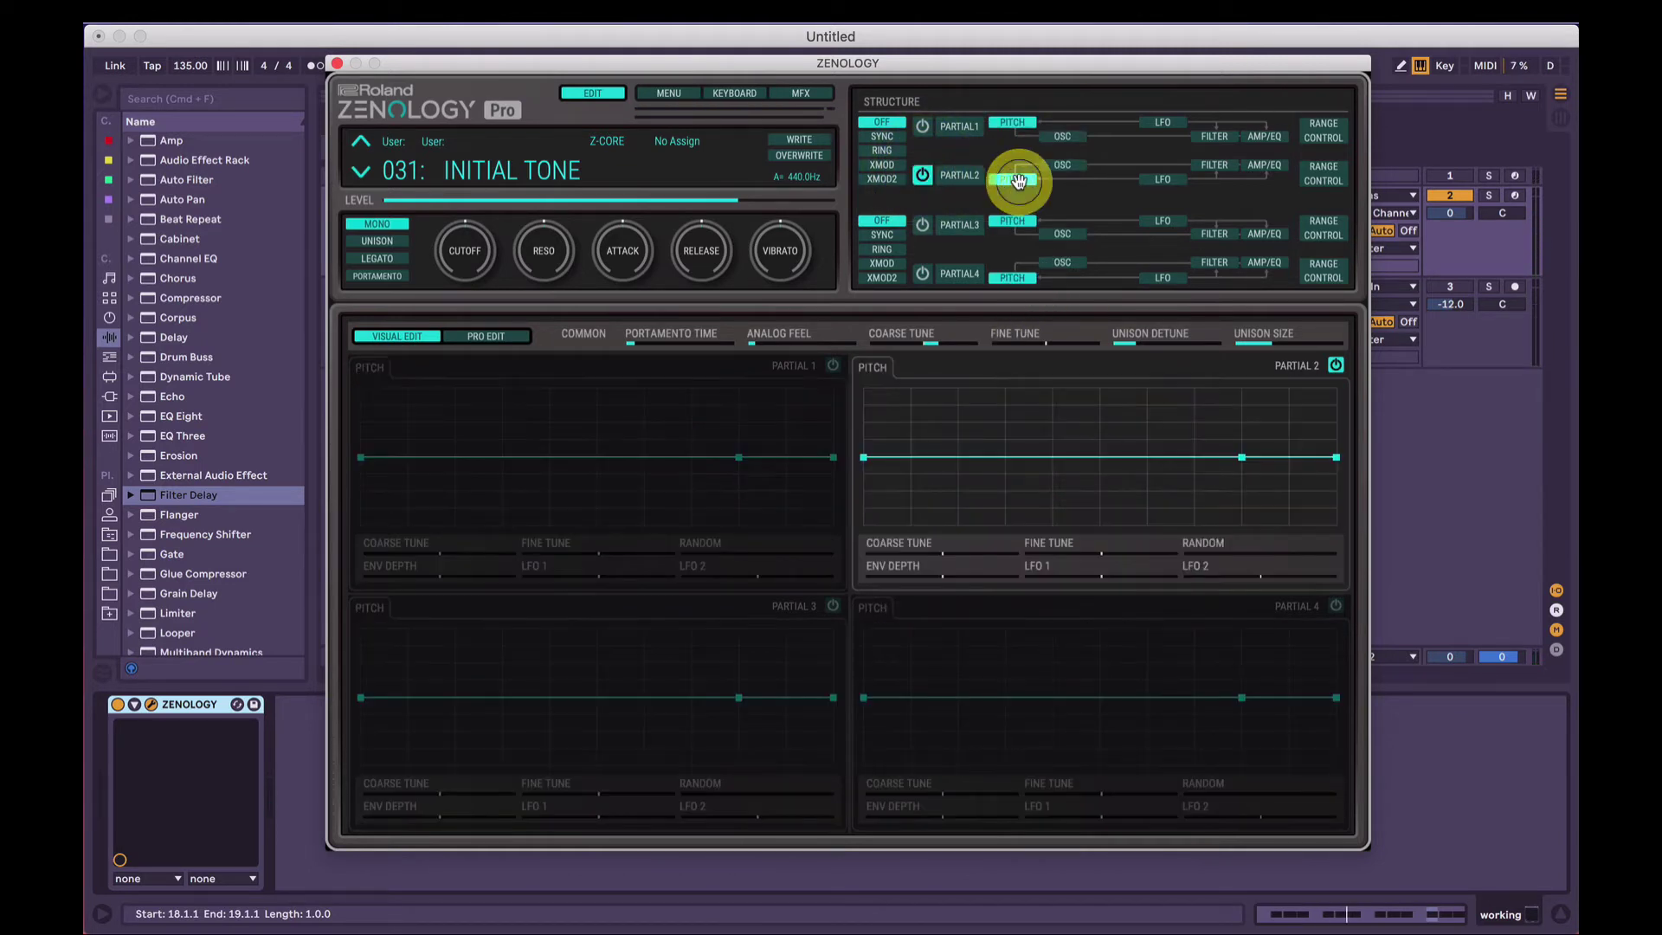
pyautogui.moveTo(953, 554)
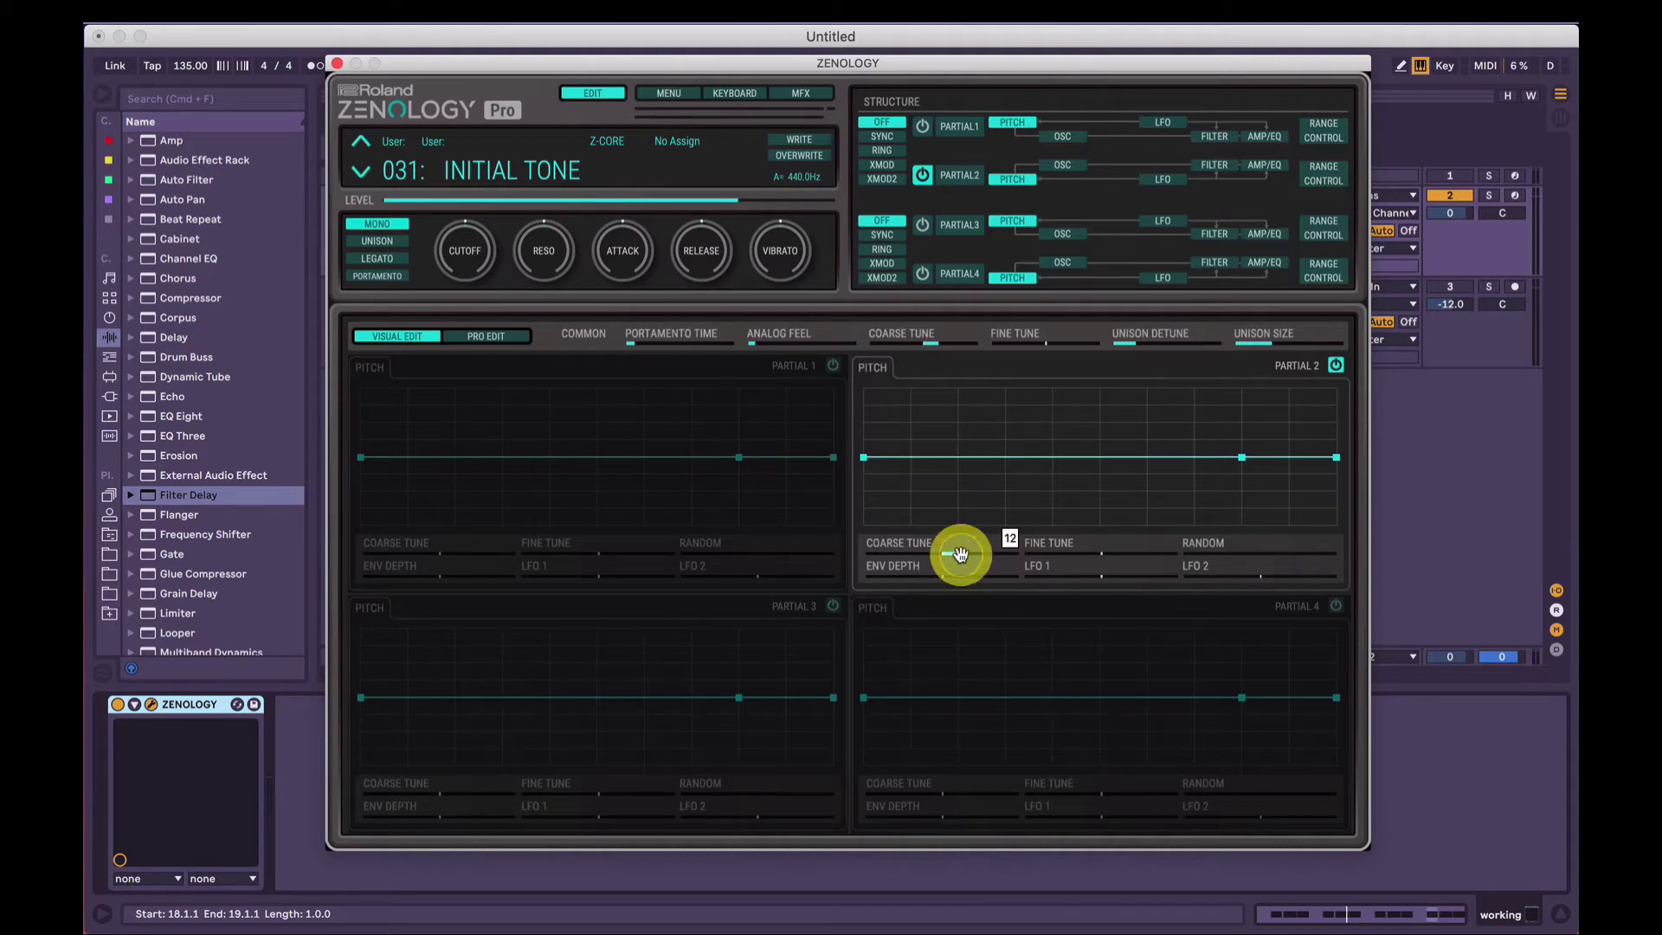
pyautogui.click(922, 126)
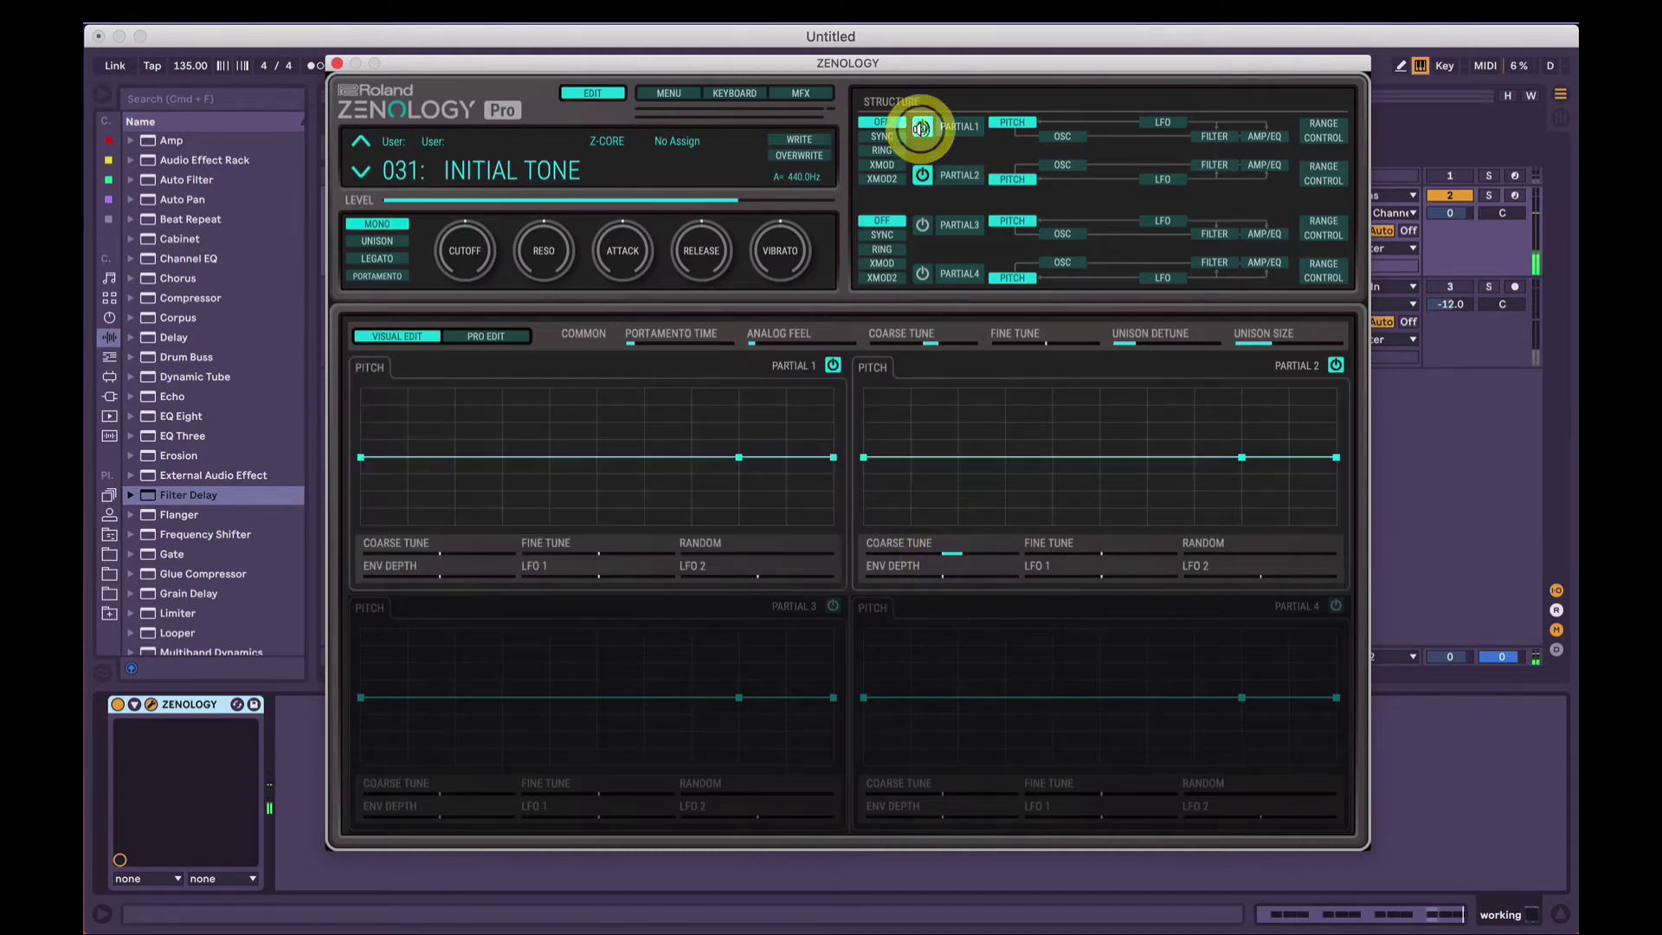
# Lower the wave gain of Partial 2's oscillator to about a fifth and compare the sound with Partial 2 off and on
pyautogui.click(1064, 165)
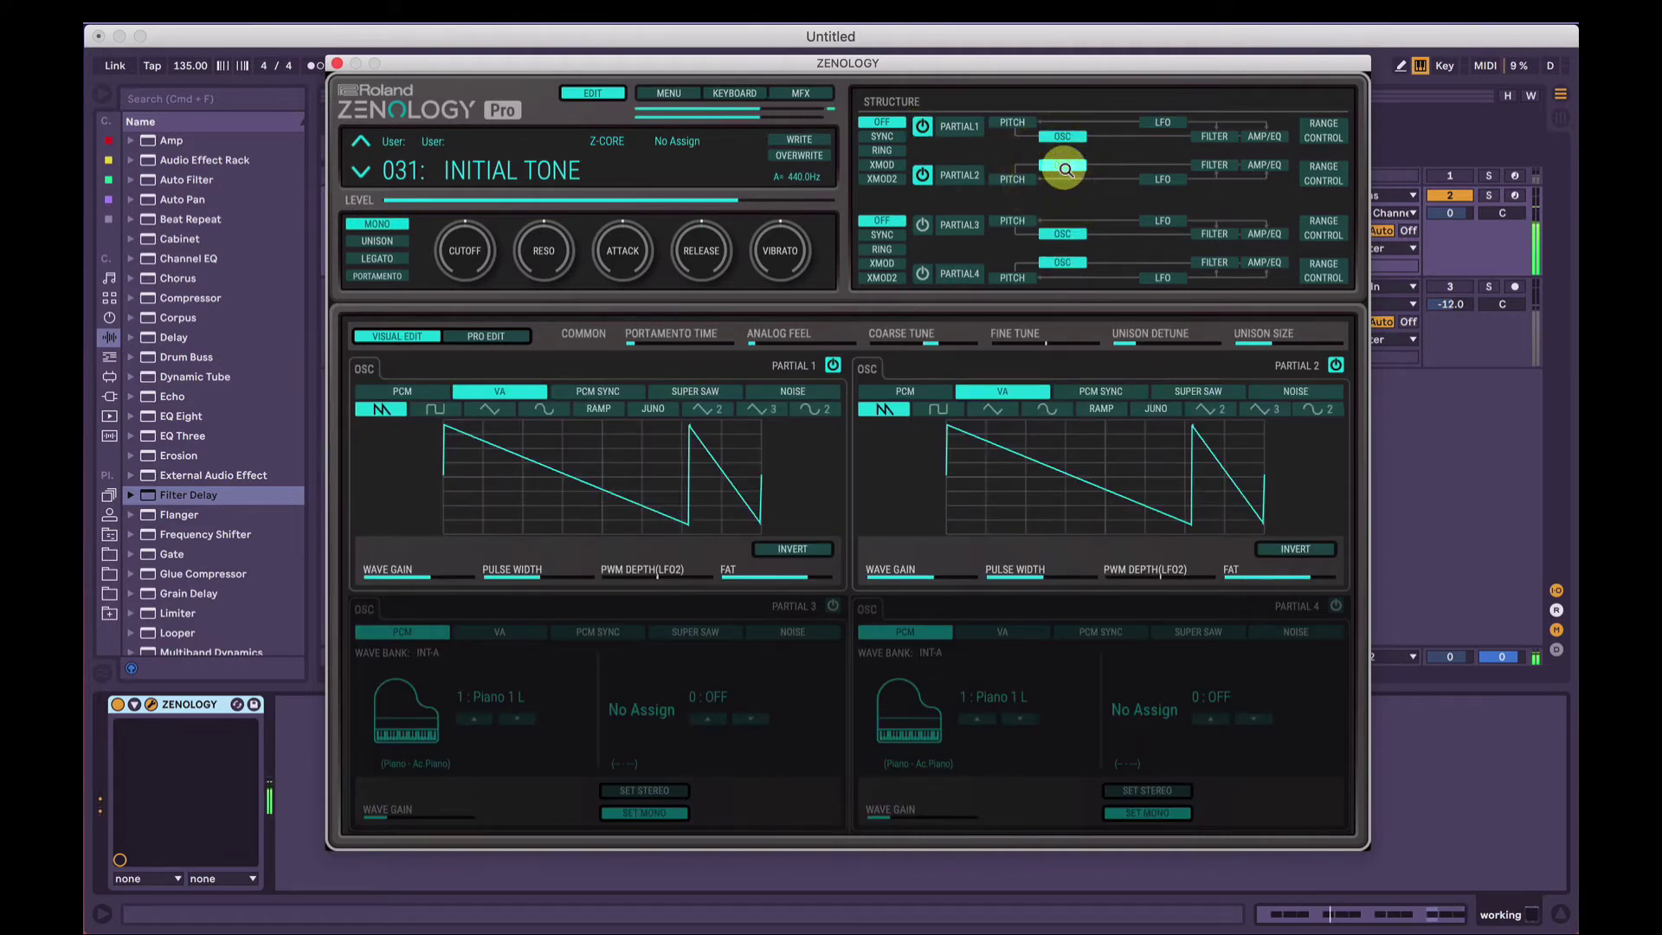
pyautogui.click(924, 578)
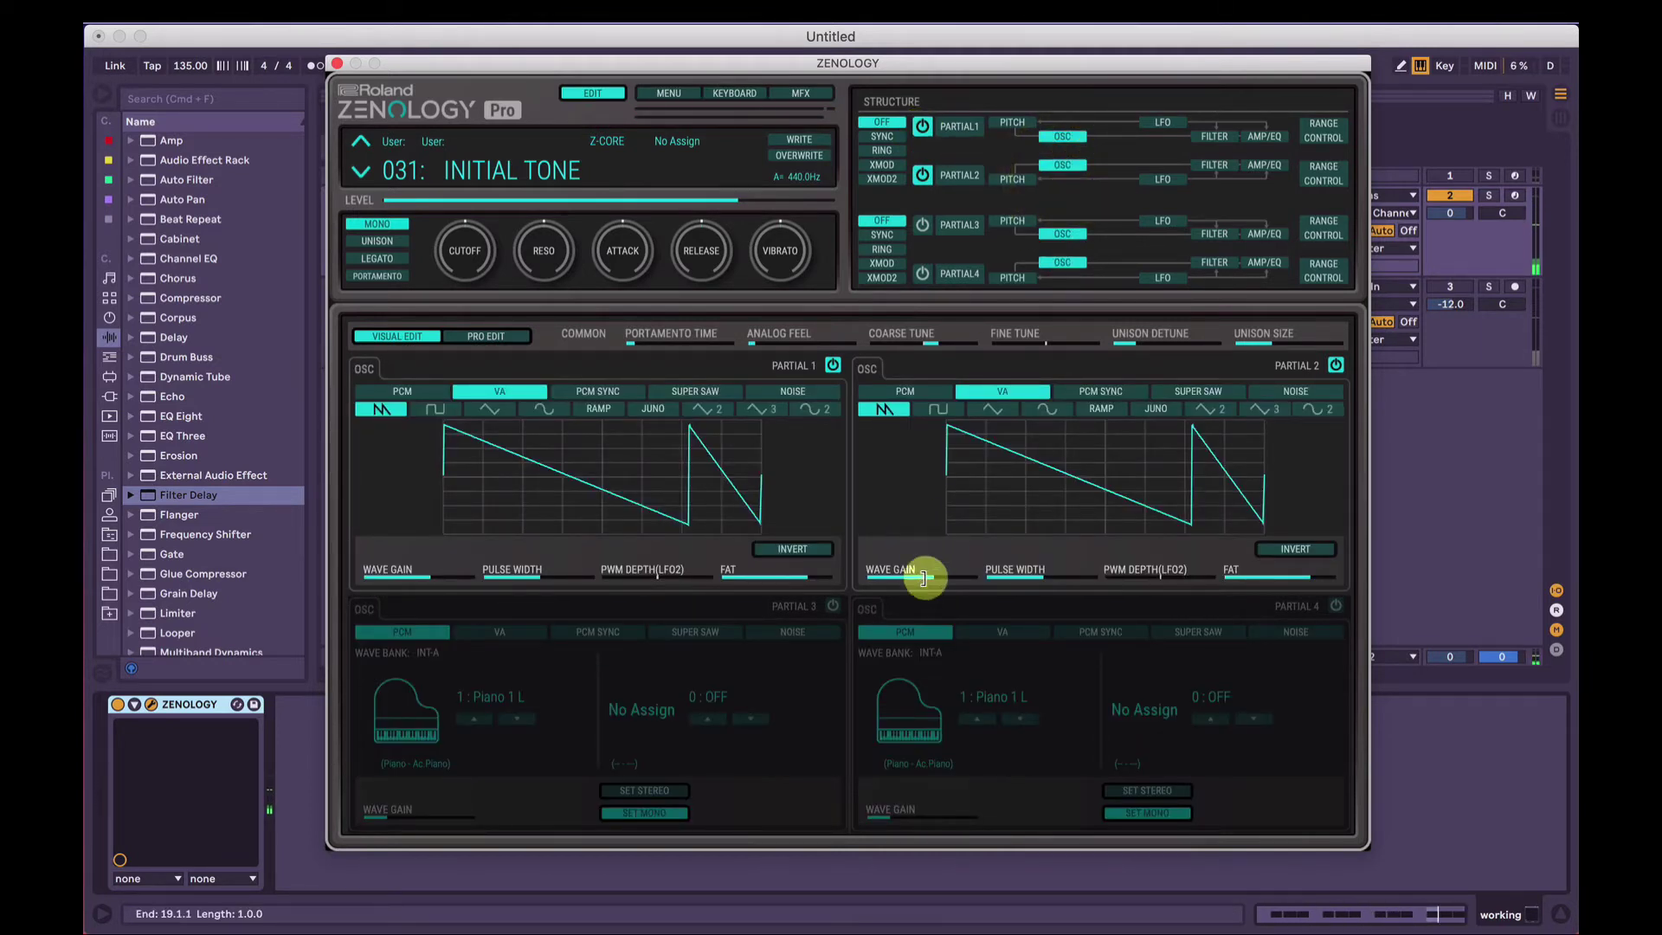
pyautogui.moveTo(921, 574); pyautogui.dragTo(895, 576)
pyautogui.click(920, 175)
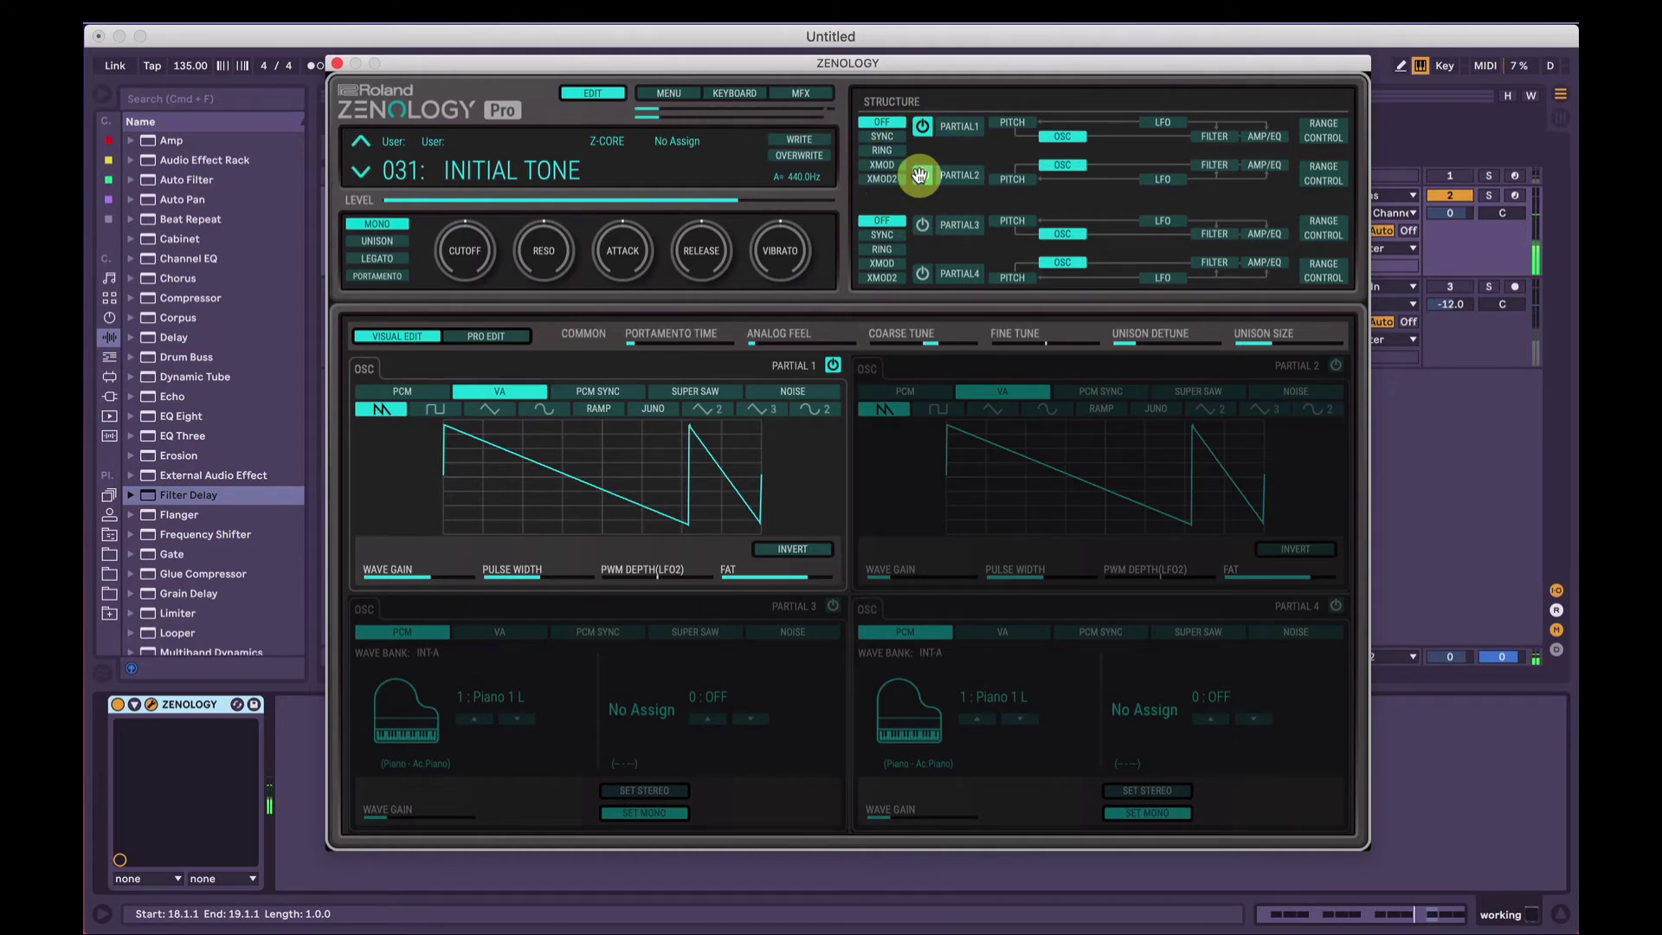
pyautogui.click(921, 175)
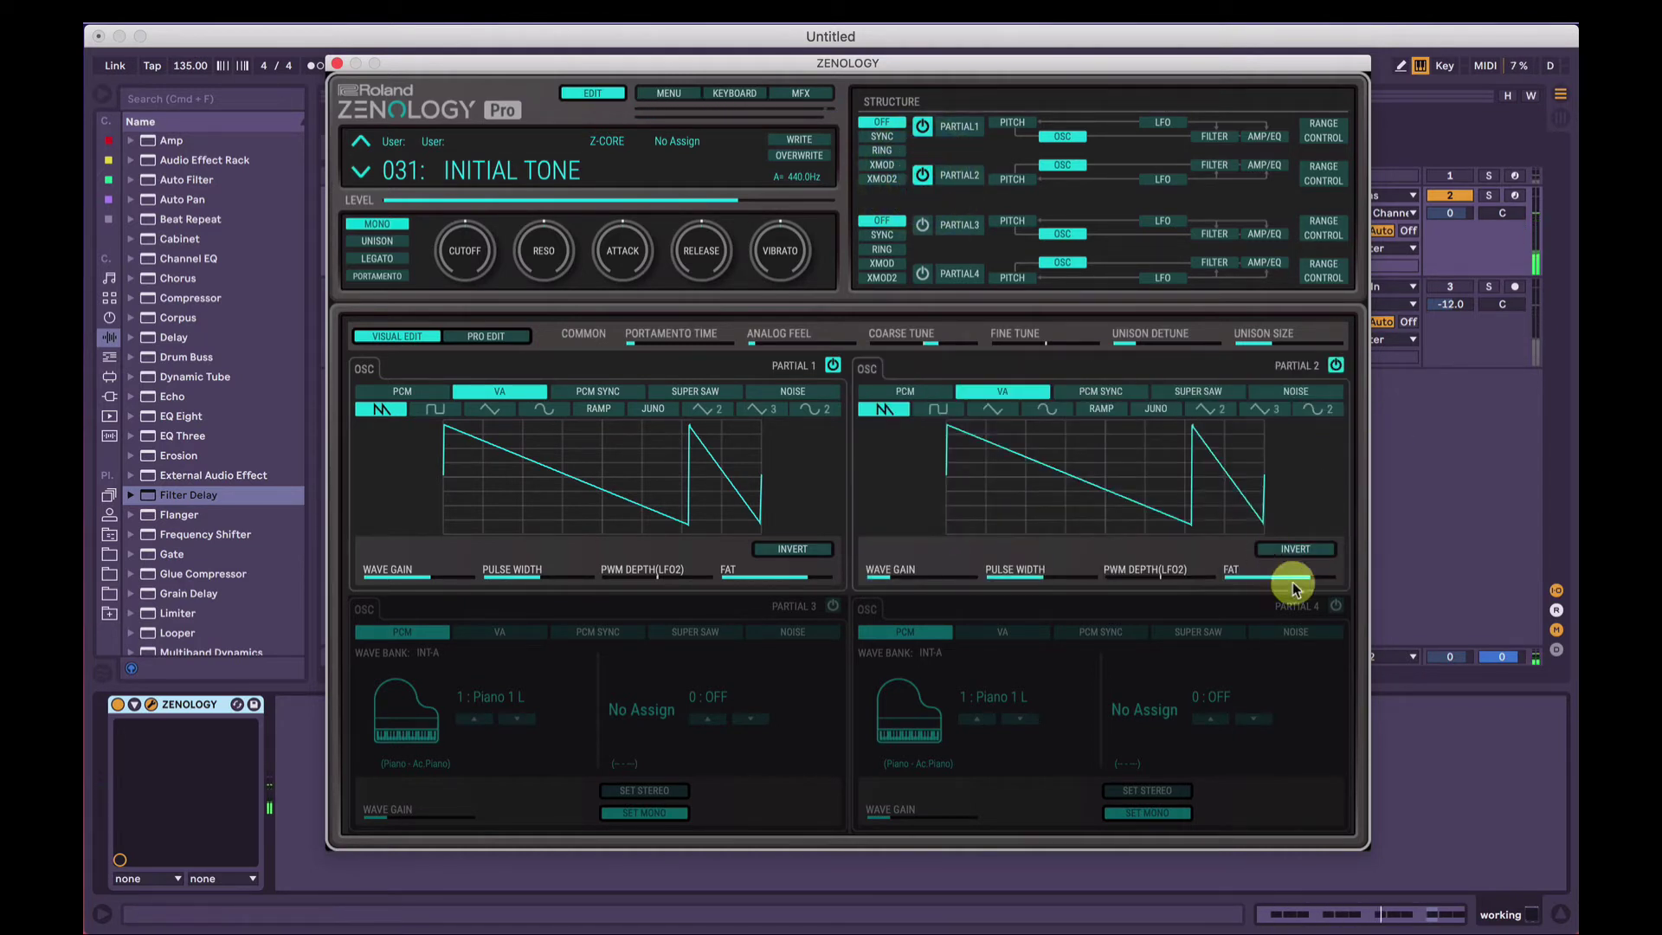
# Lower Partial 2's Fat to just over half and set its pulse width to 64, temporarily muting Partial 1 to hear it alone
pyautogui.moveTo(1295, 589); pyautogui.dragTo(1300, 586)
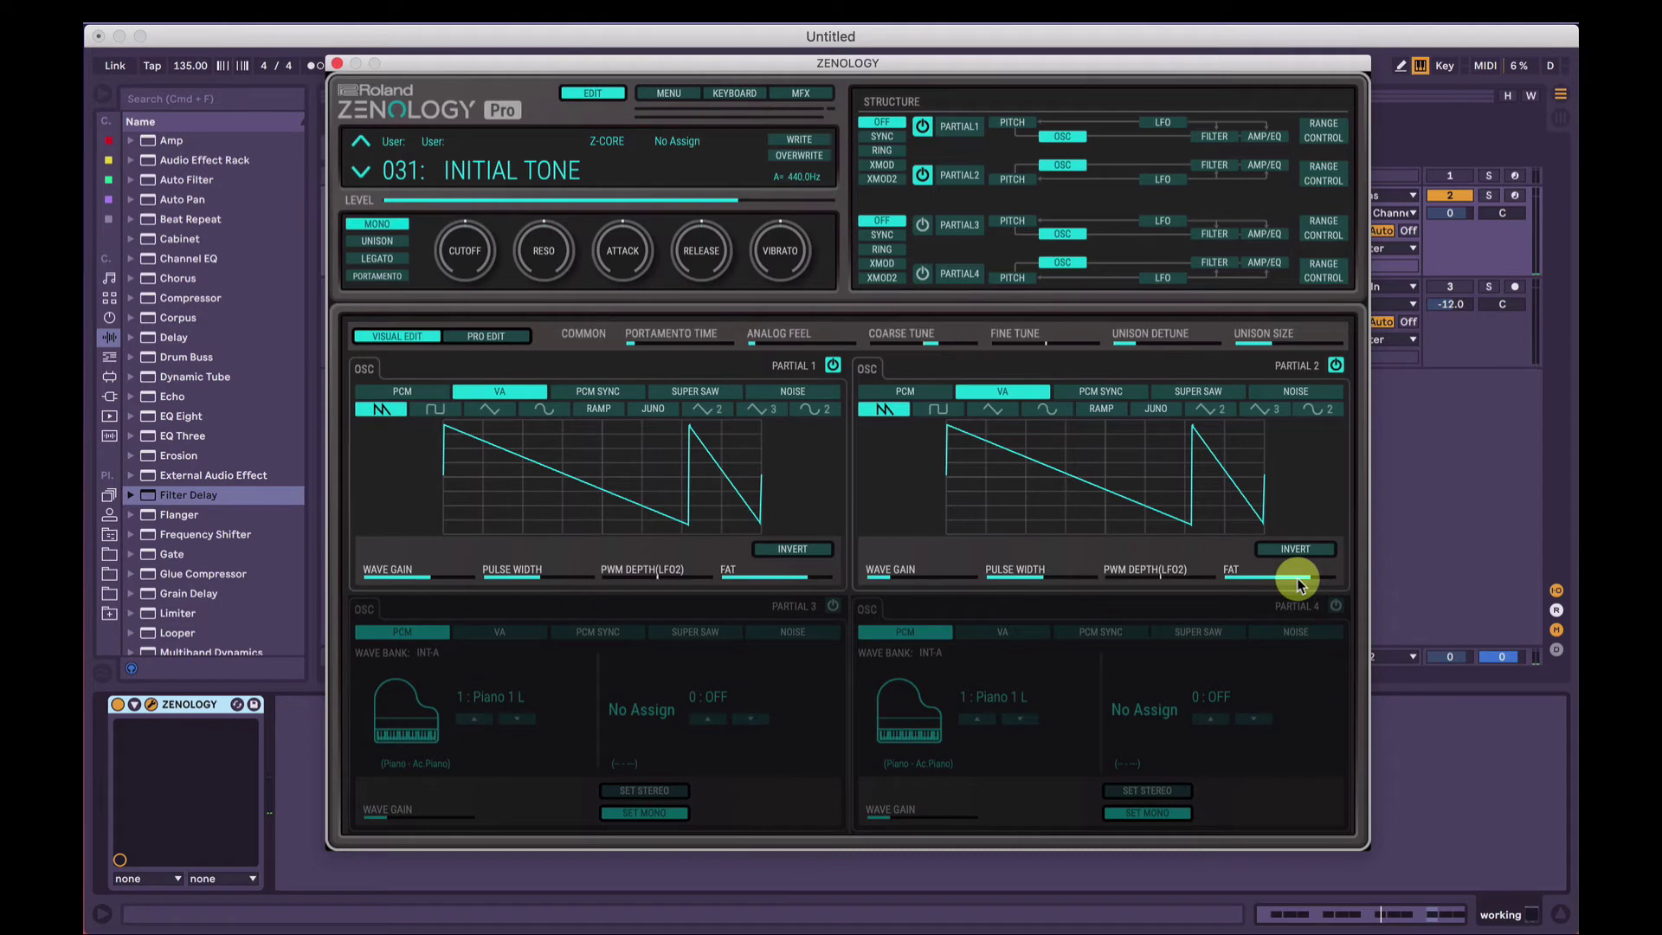
pyautogui.moveTo(1299, 585); pyautogui.dragTo(1279, 585)
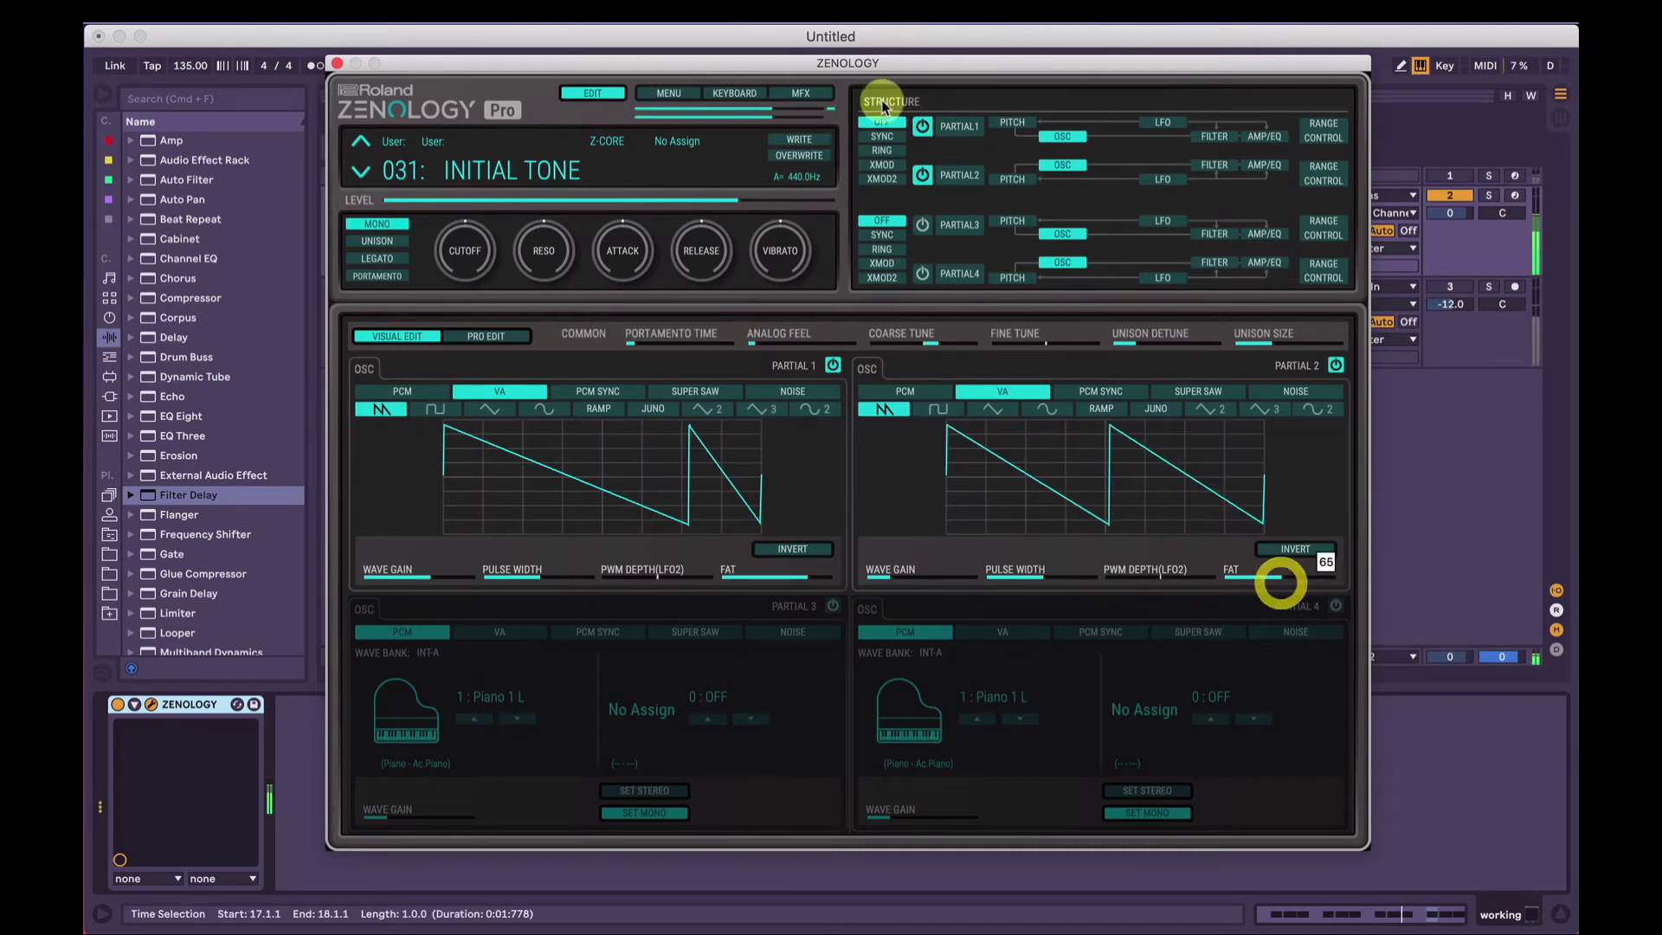
pyautogui.click(922, 126)
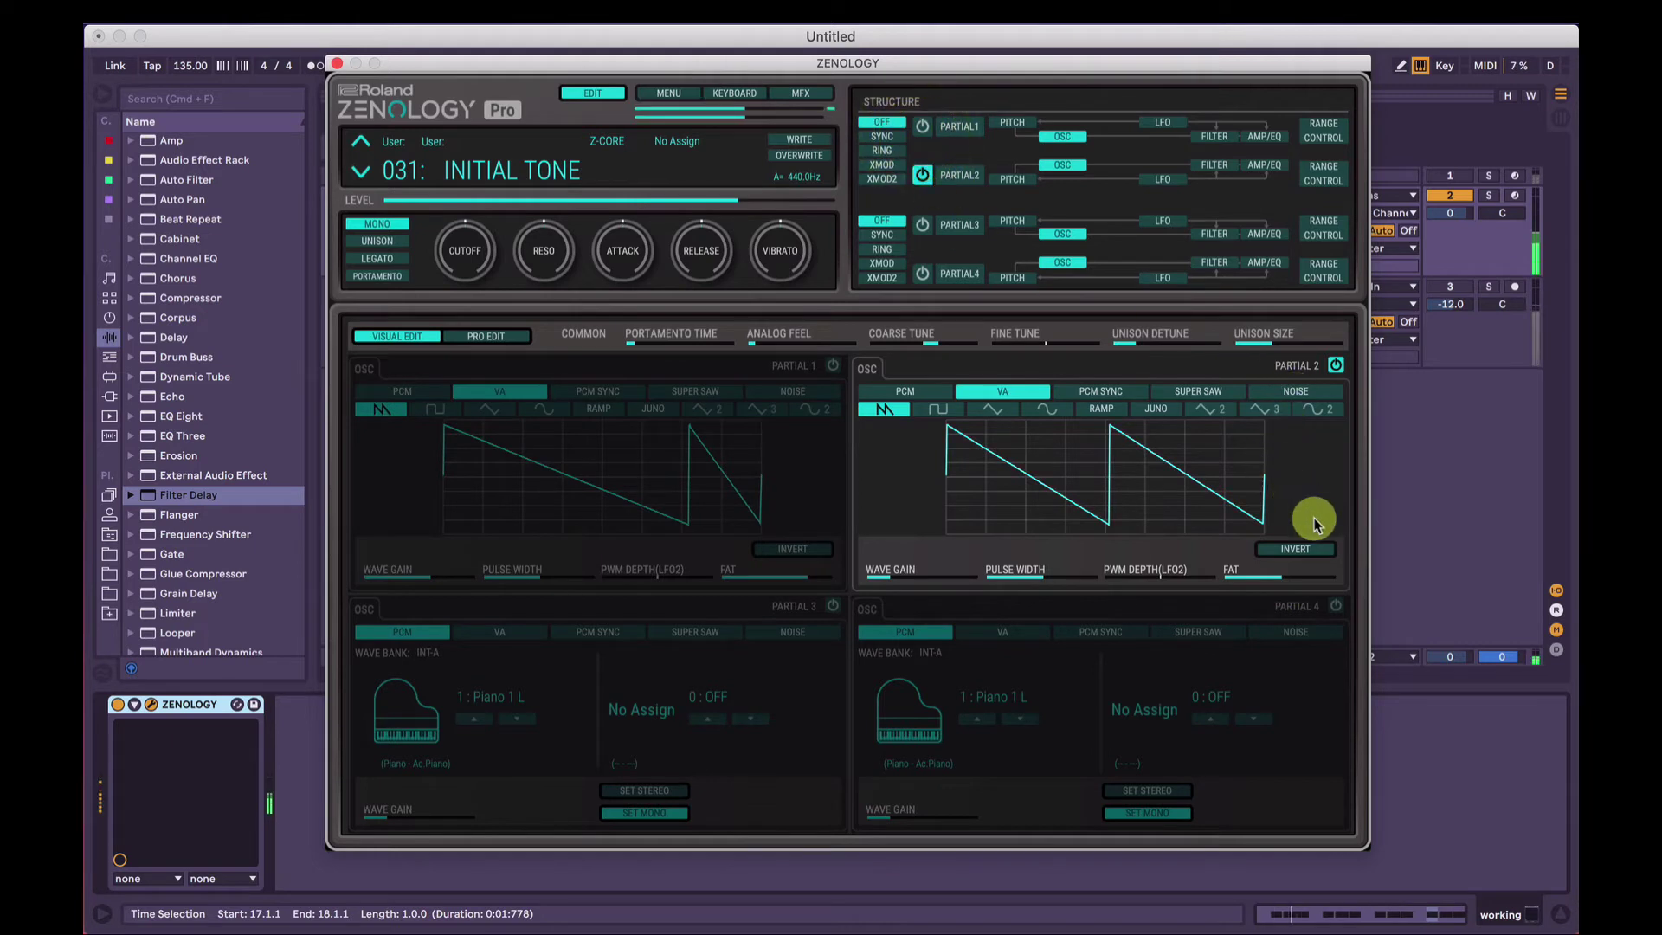
pyautogui.moveTo(1281, 575); pyautogui.dragTo(1288, 576)
pyautogui.moveTo(1091, 582); pyautogui.dragTo(1039, 577)
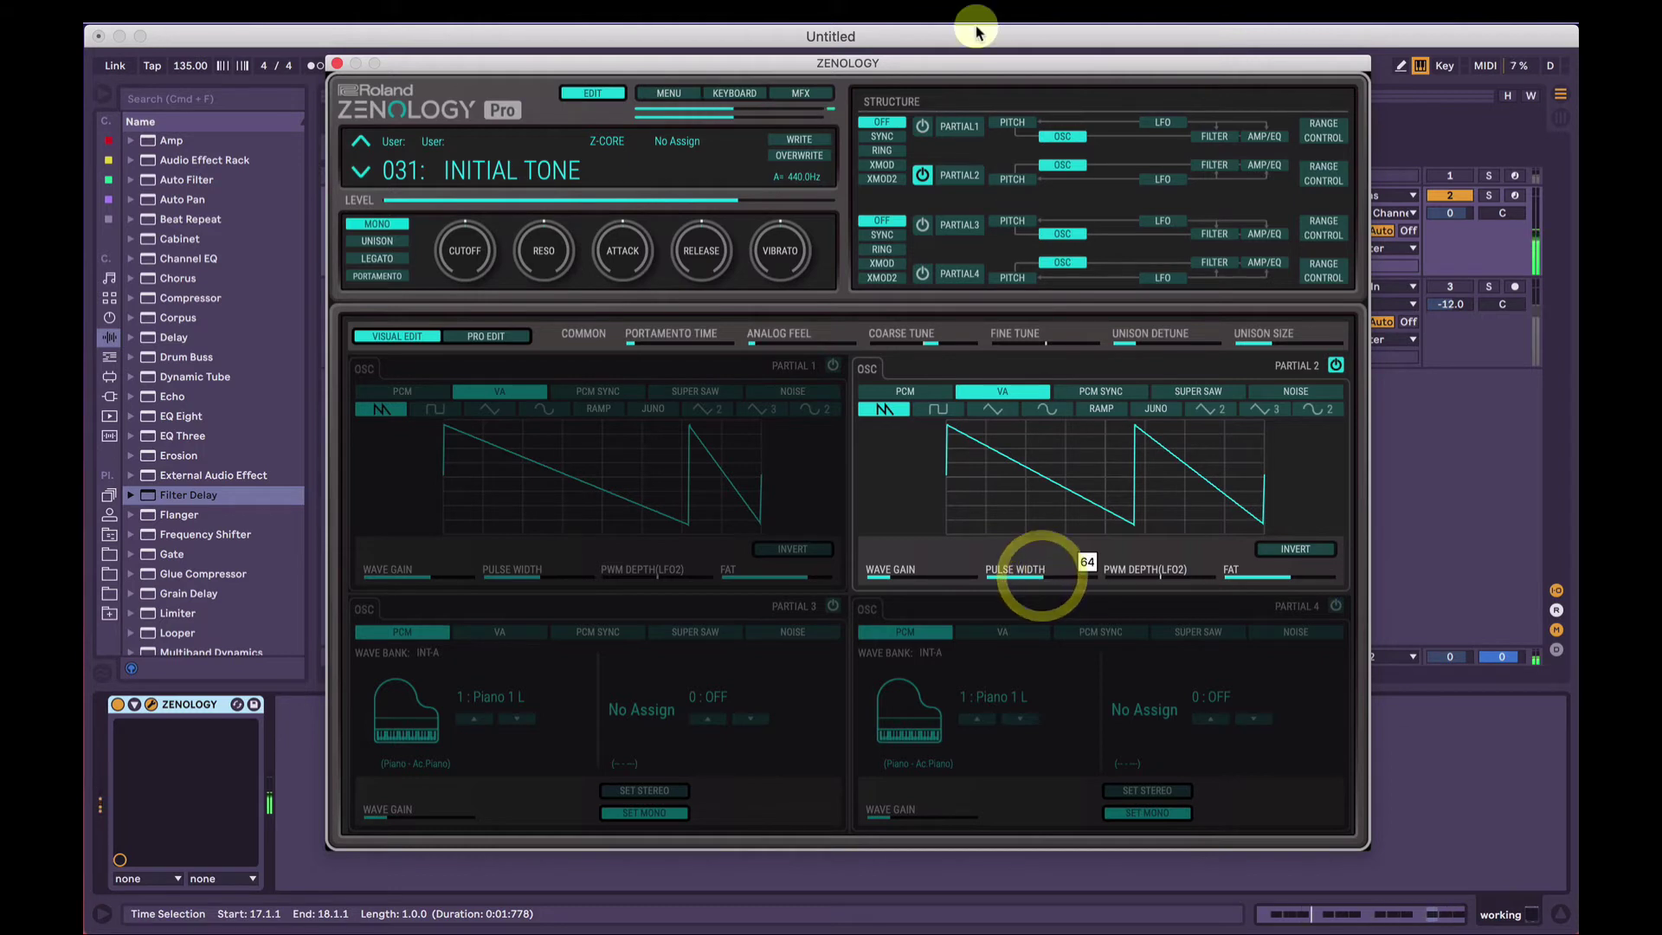
pyautogui.click(923, 125)
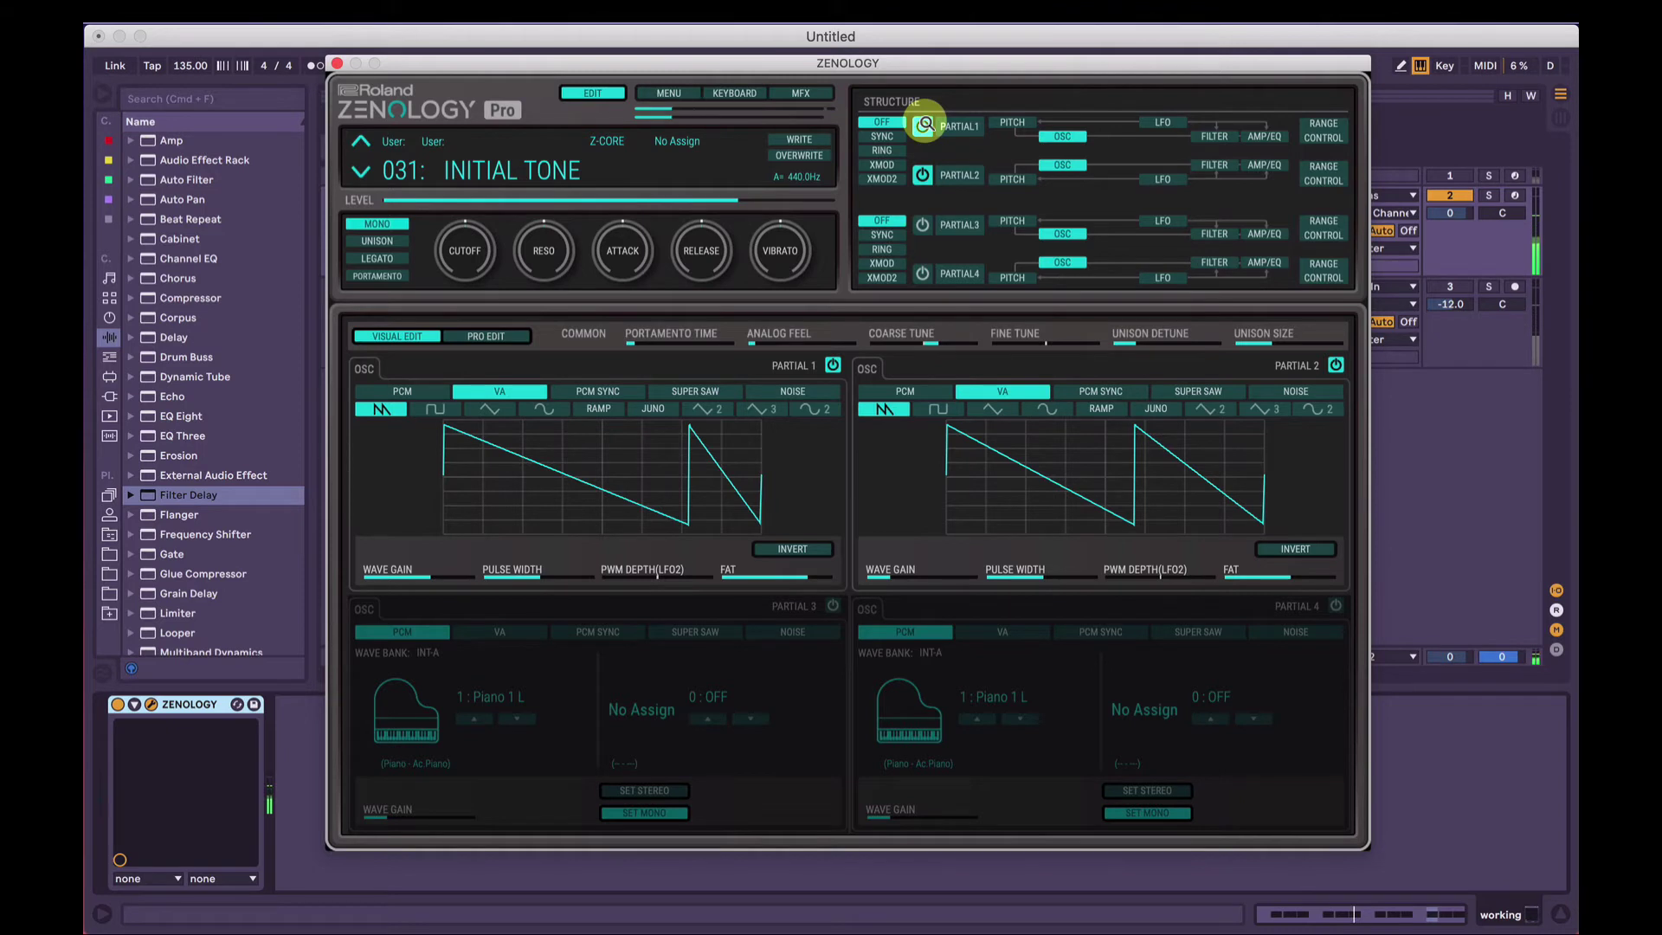
# Lower the tone's overall cutoff slightly below 0 and close the synth window
pyautogui.click(464, 250)
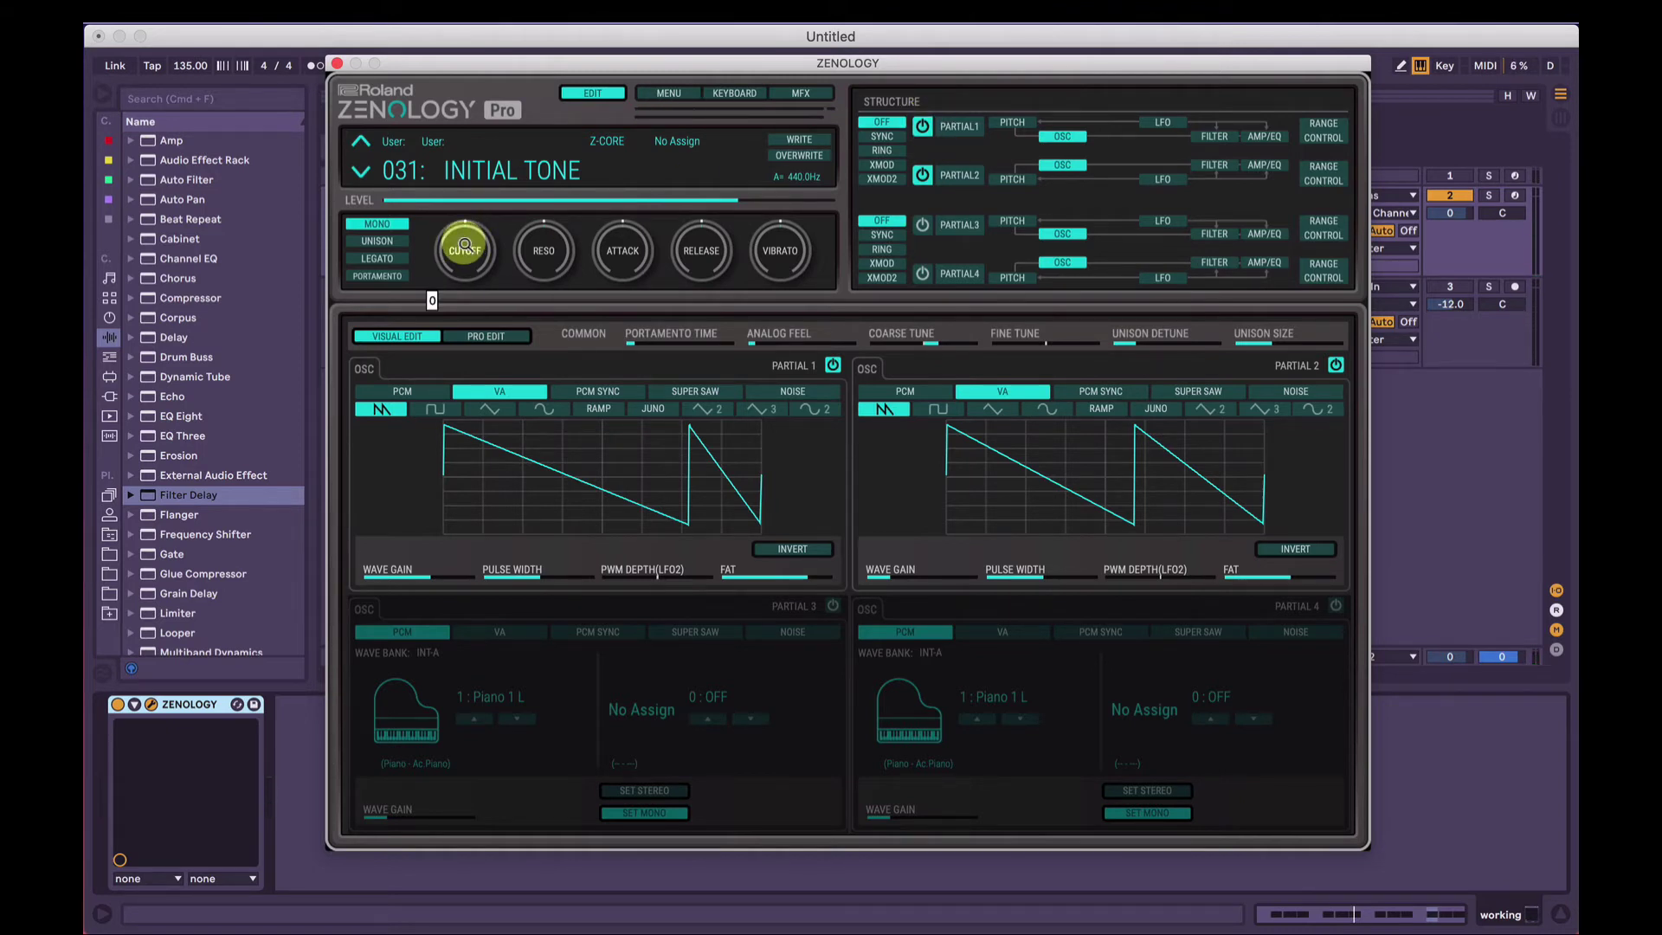
pyautogui.moveTo(465, 249)
pyautogui.mouseDown()
pyautogui.moveTo(467, 297)
pyautogui.moveTo(482, 173)
pyautogui.moveTo(470, 282)
pyautogui.moveTo(470, 250)
pyautogui.mouseUp()
pyautogui.click(337, 63)
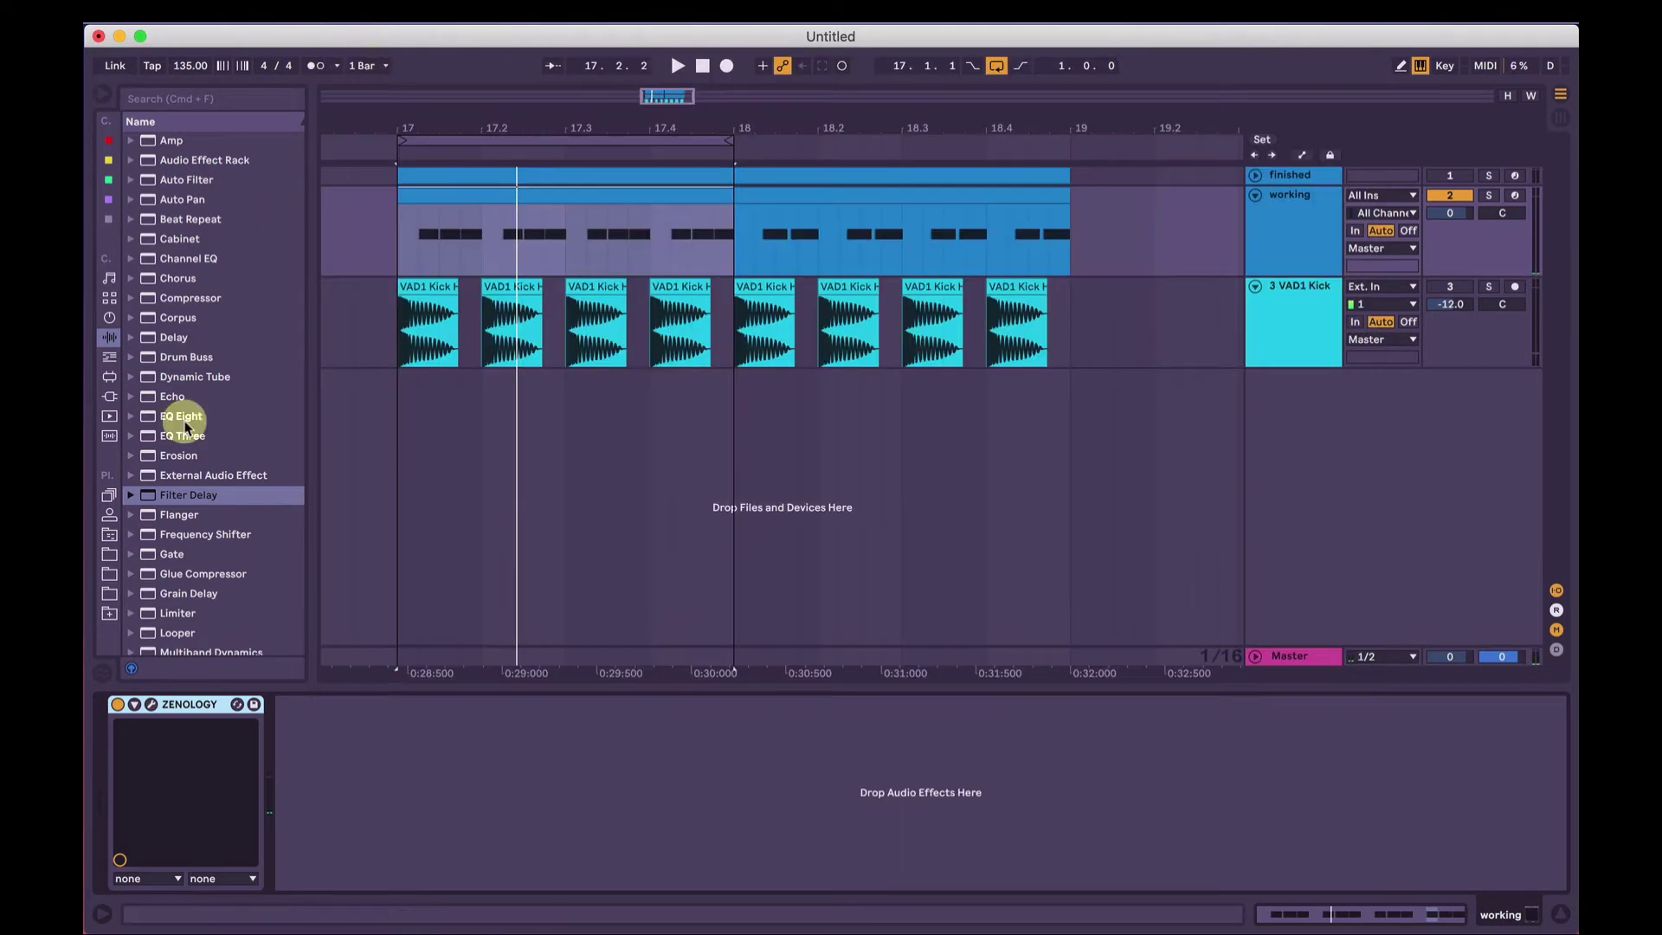
# Reopen the synth, show its MFX section and load the Compressor effect from the Comp/Limiter category
pyautogui.click(151, 704)
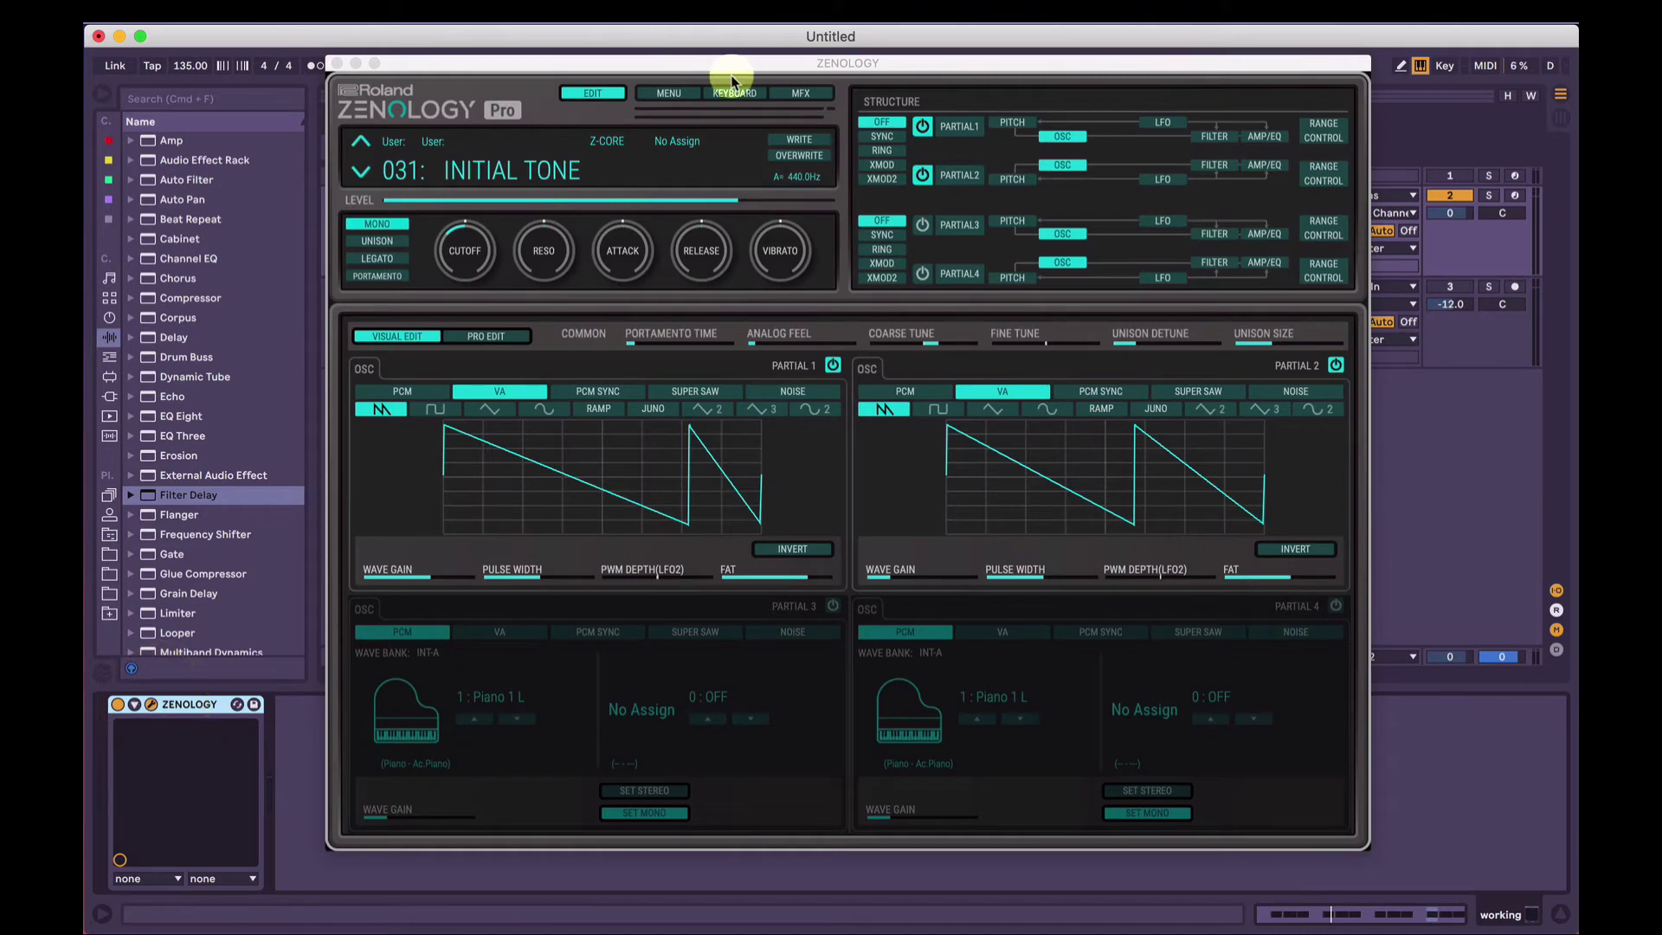
pyautogui.click(795, 95)
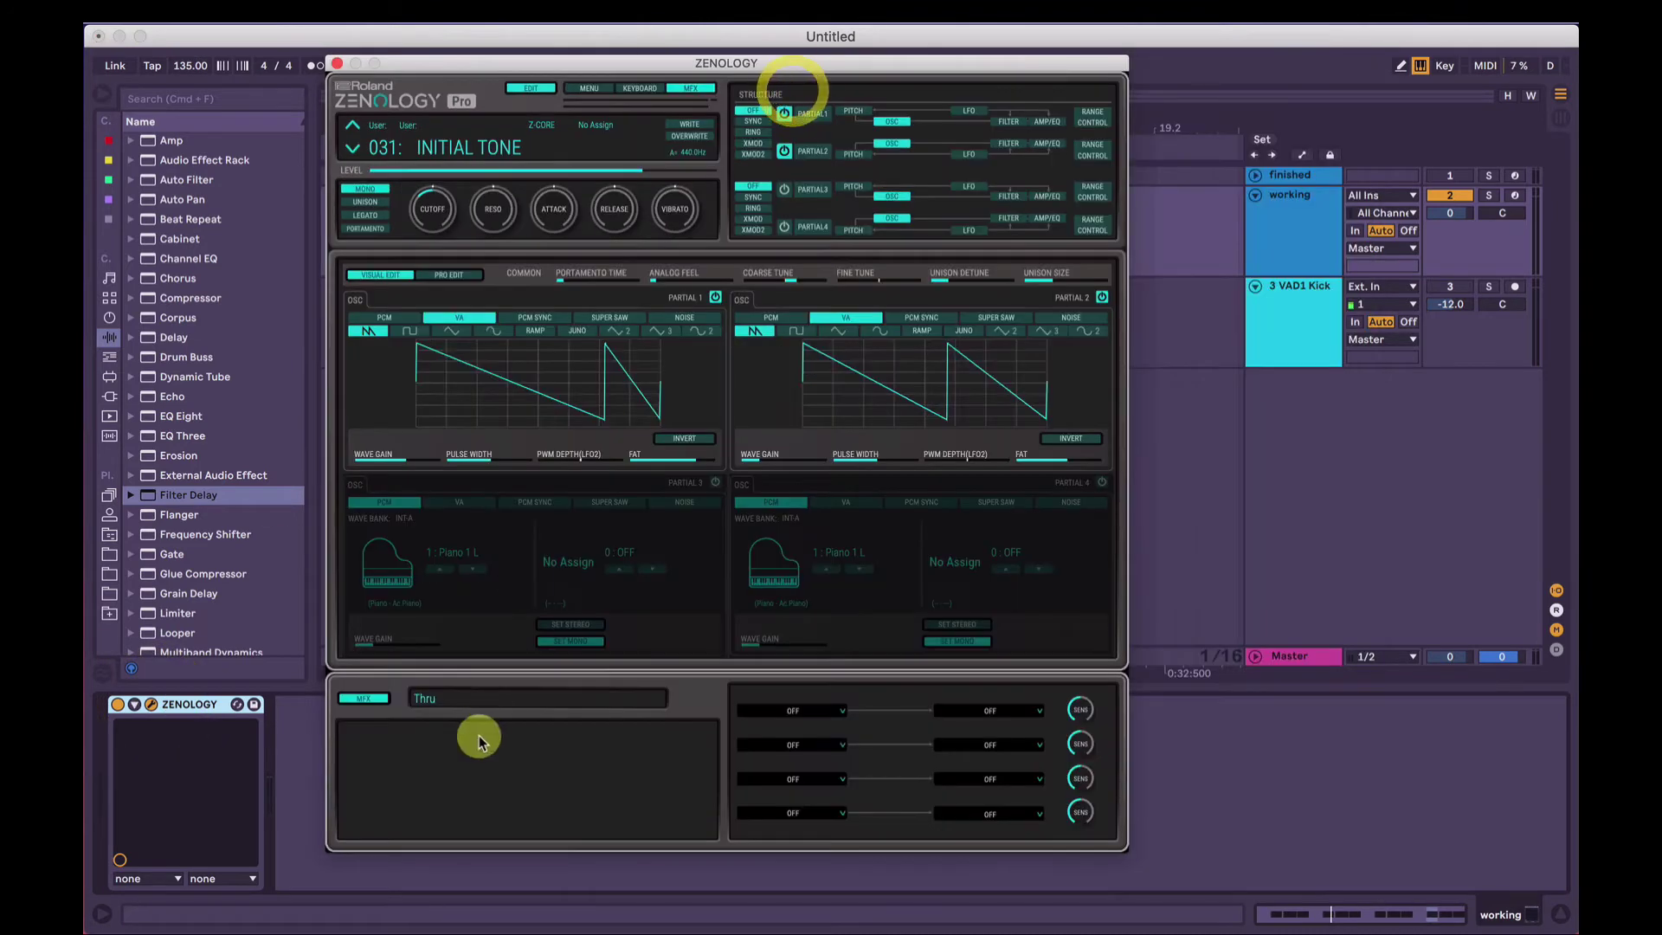
pyautogui.click(520, 697)
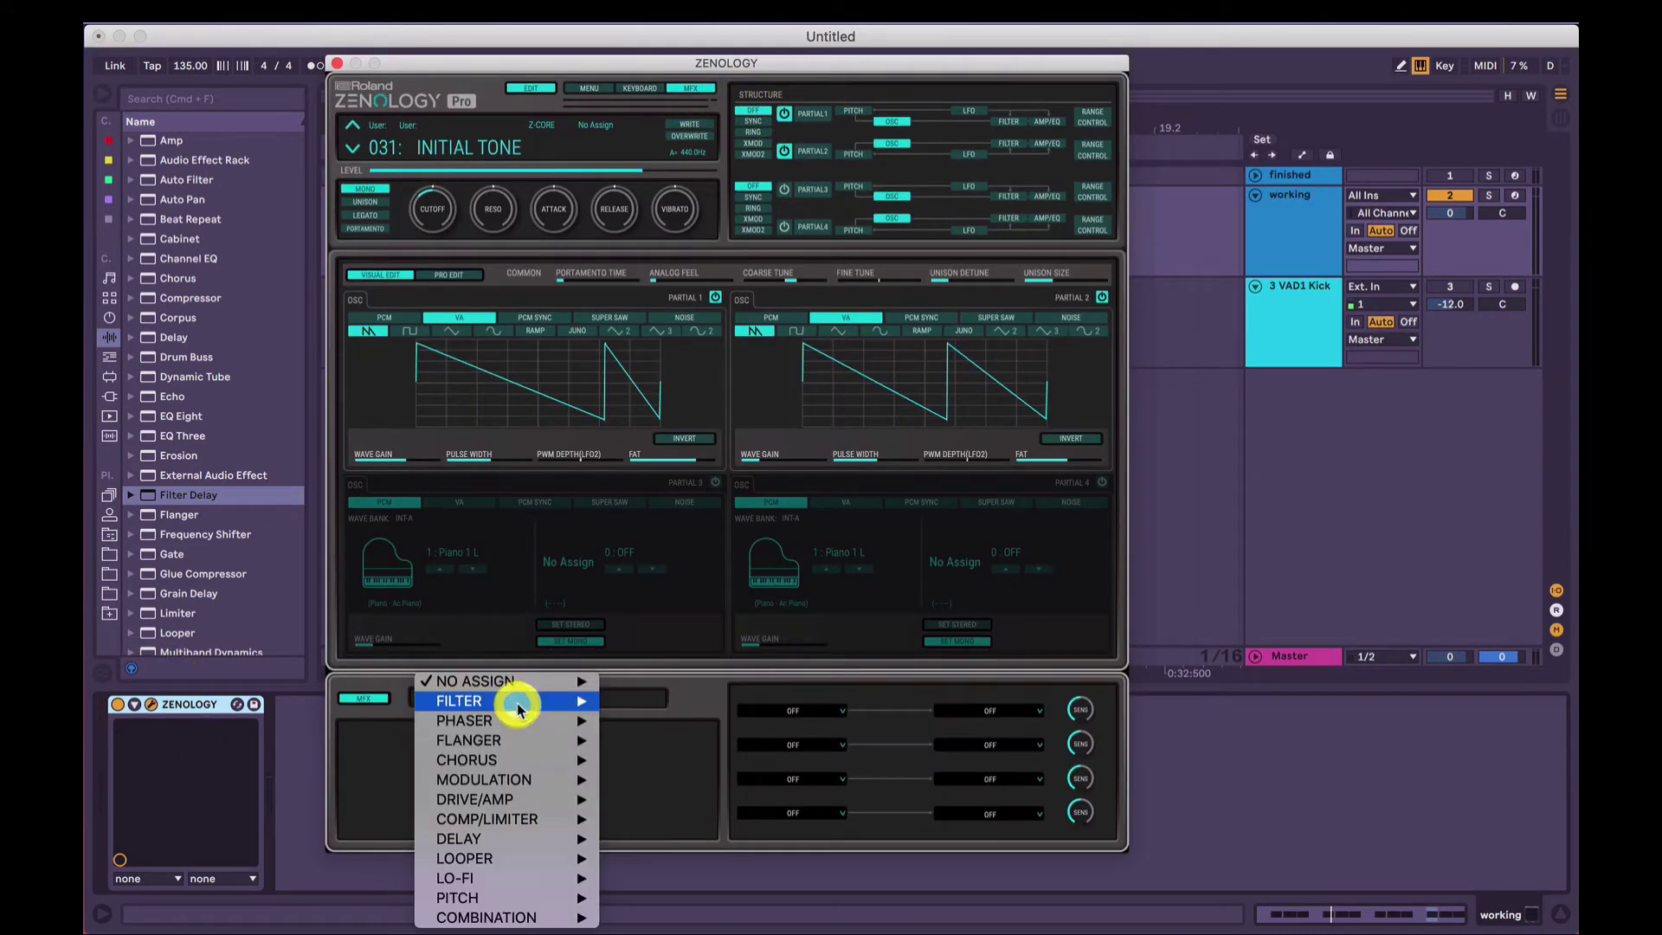
pyautogui.moveTo(489, 822)
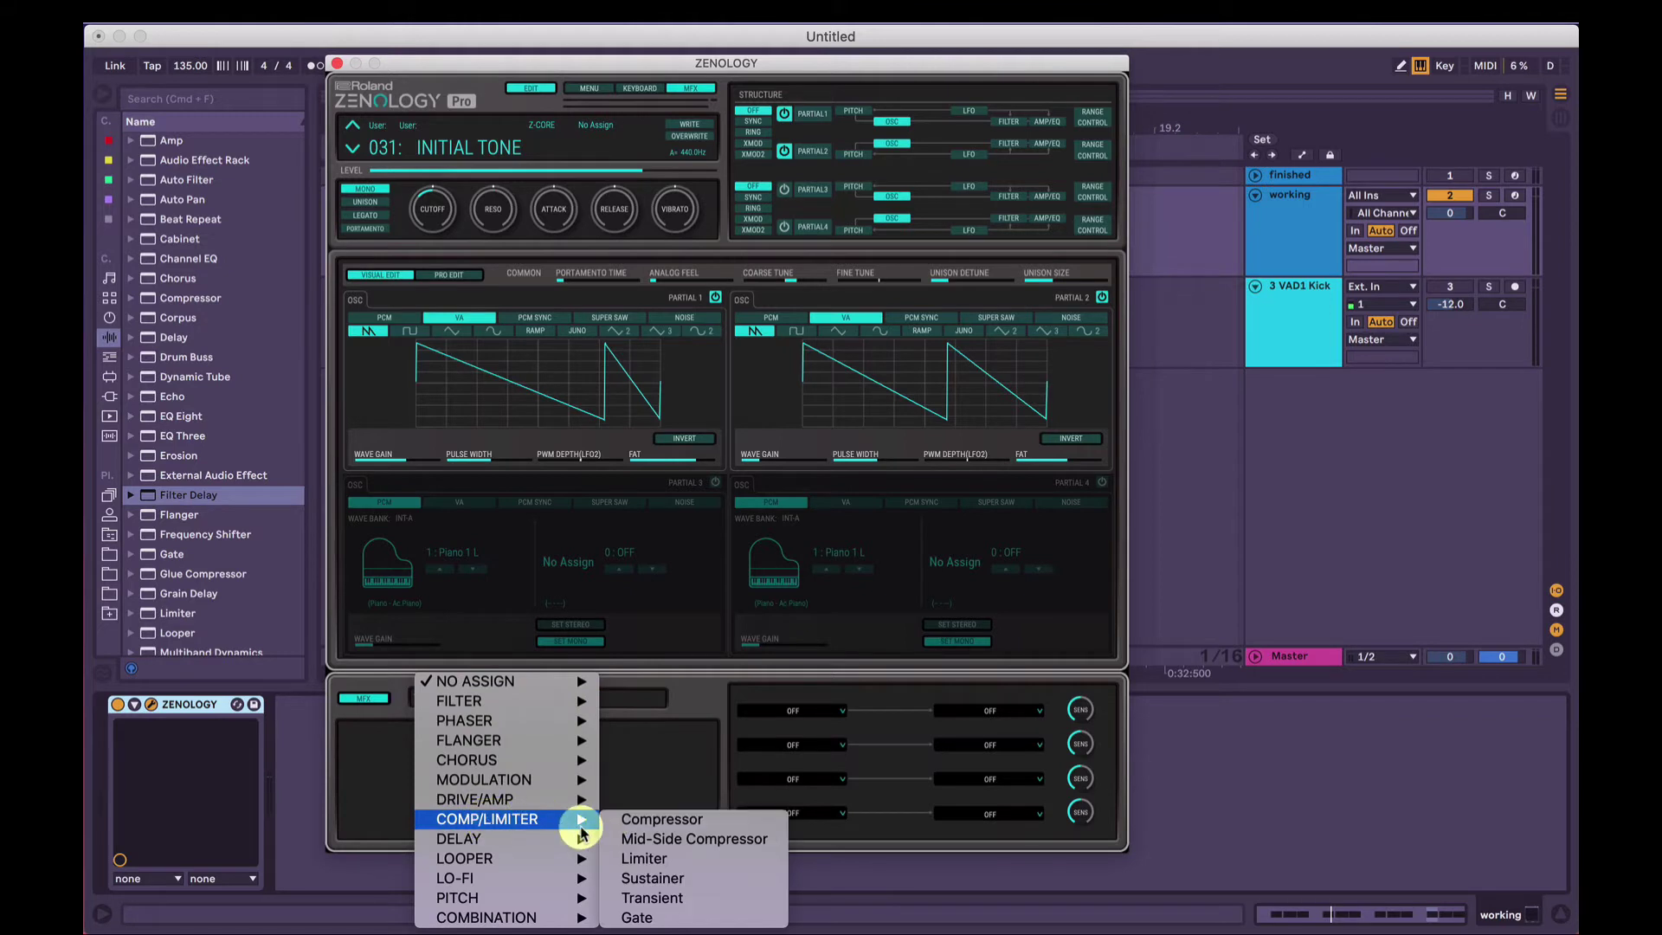
pyautogui.click(636, 820)
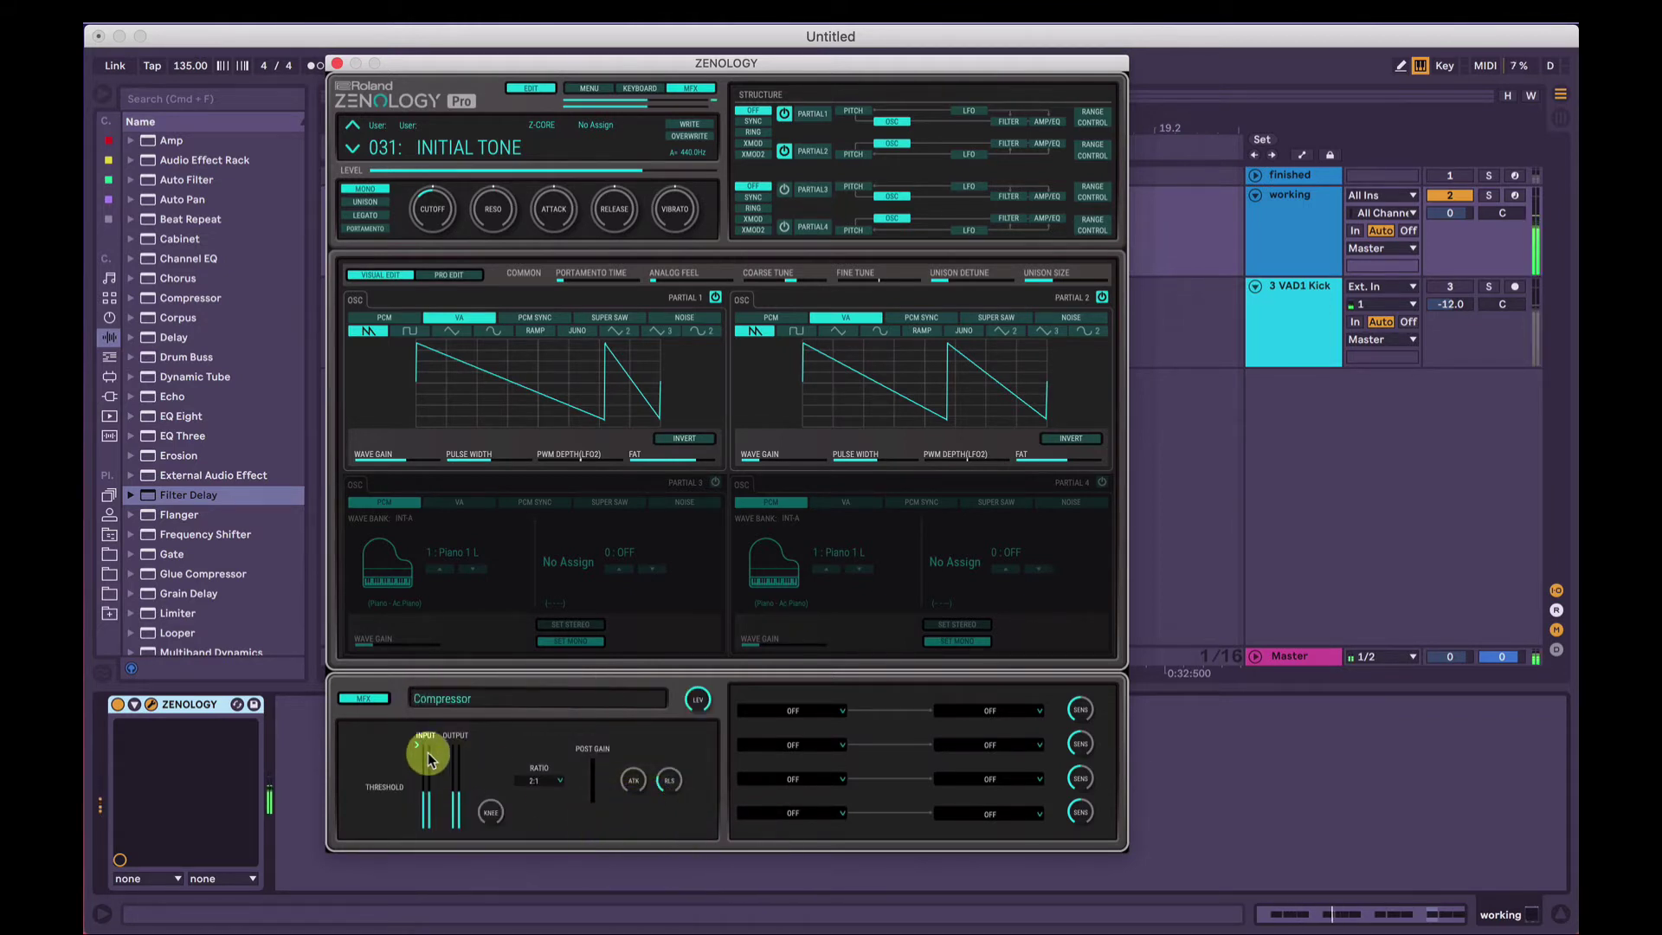
# Set the compressor's threshold to -27 dB and its post gain to +3 dB
pyautogui.moveTo(417, 747)
pyautogui.moveTo(417, 769); pyautogui.dragTo(418, 792)
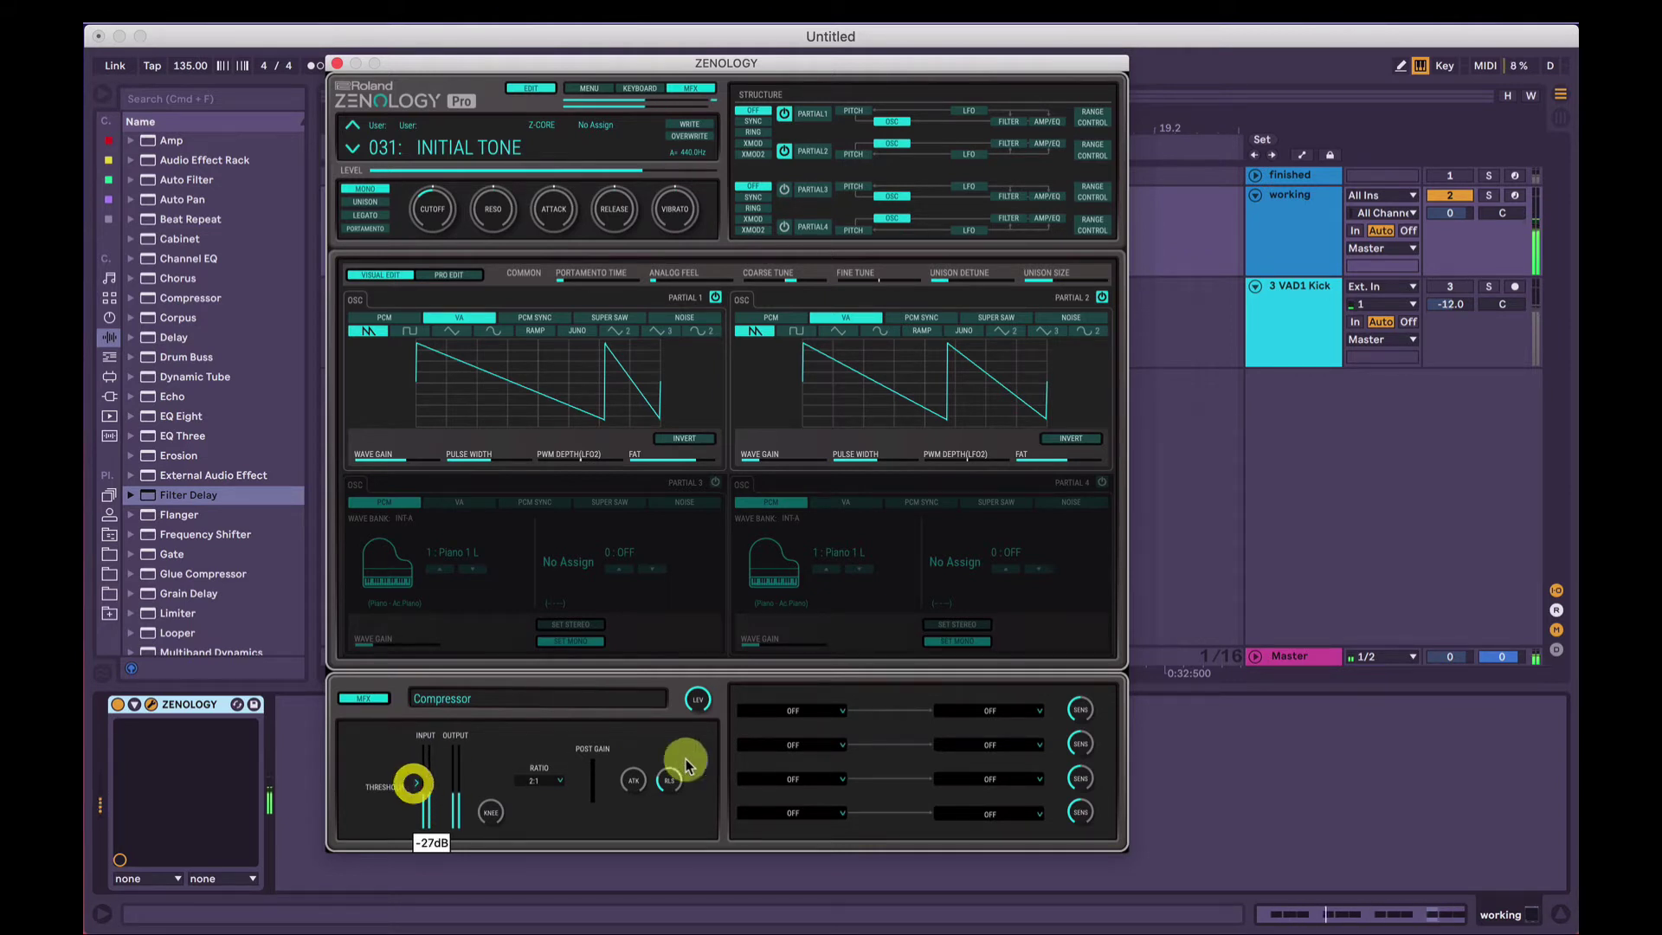
pyautogui.click(593, 805)
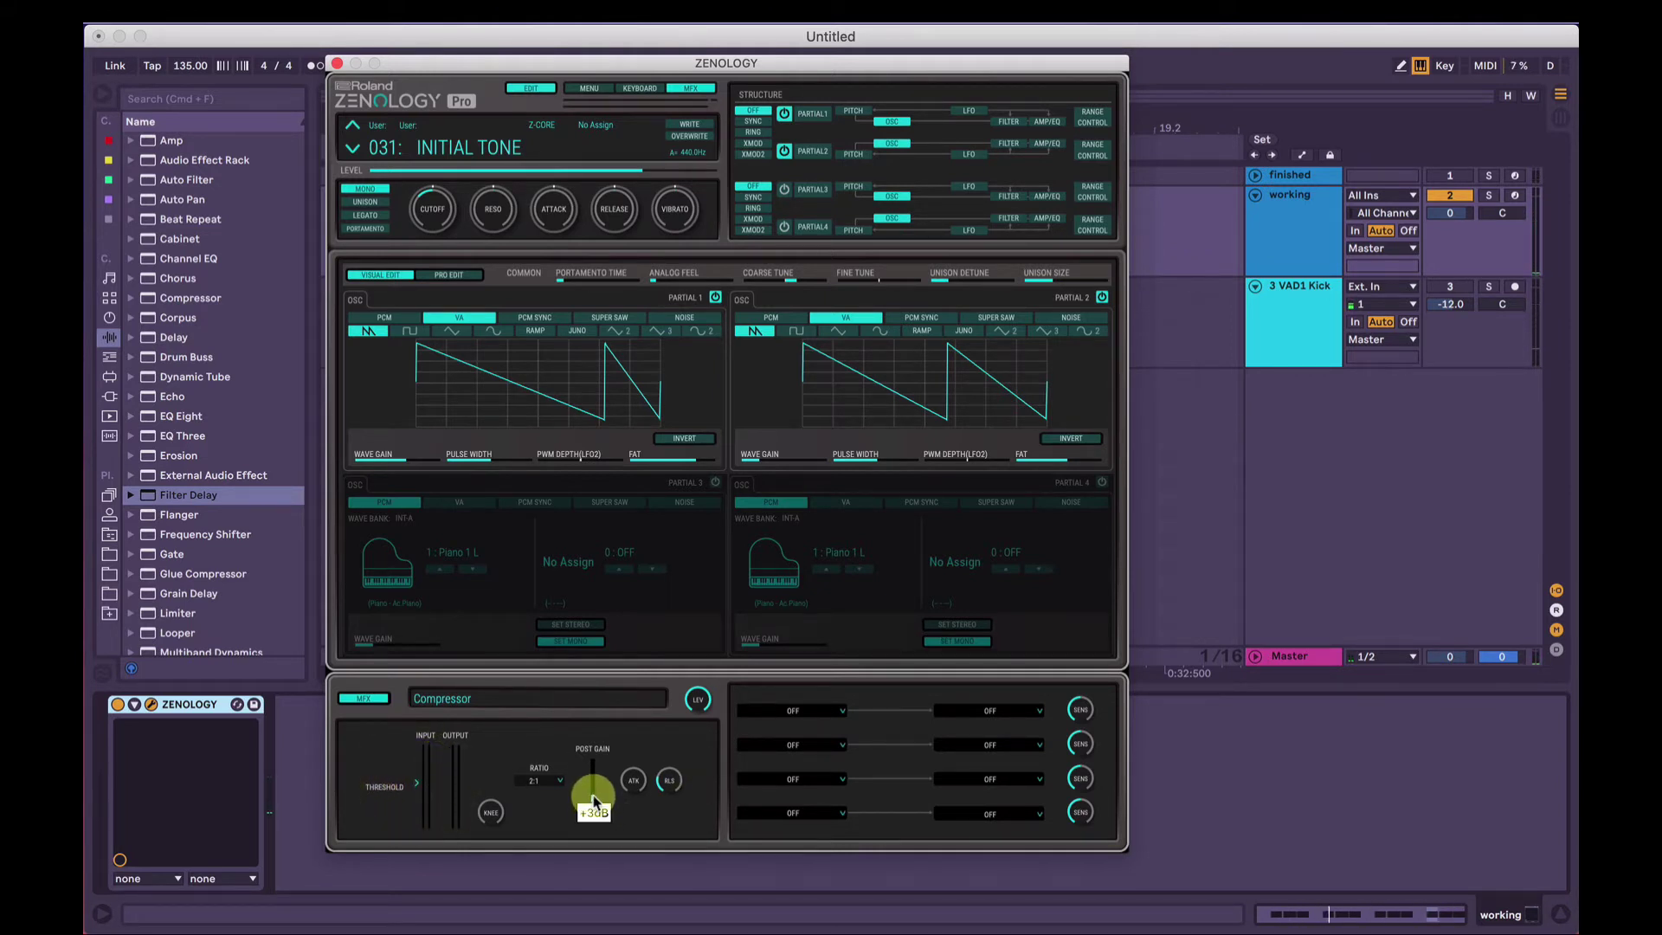
pyautogui.click(633, 792)
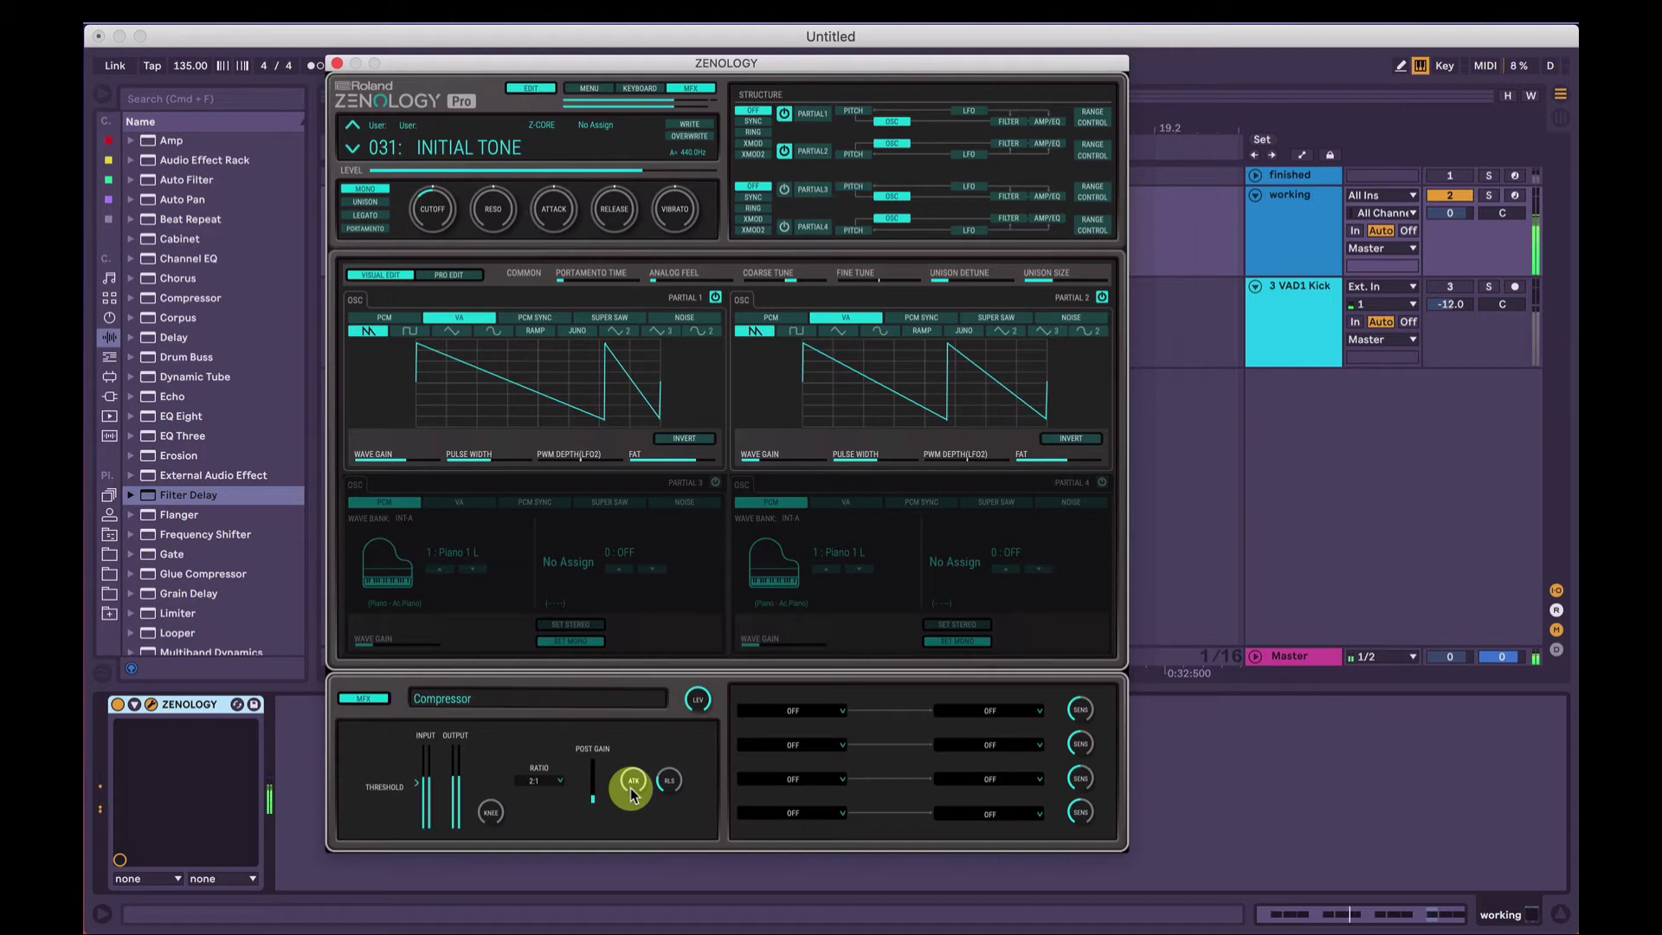
# Compare the bass with the compressor effect bypassed and active, leaving the effect on
pyautogui.click(372, 699)
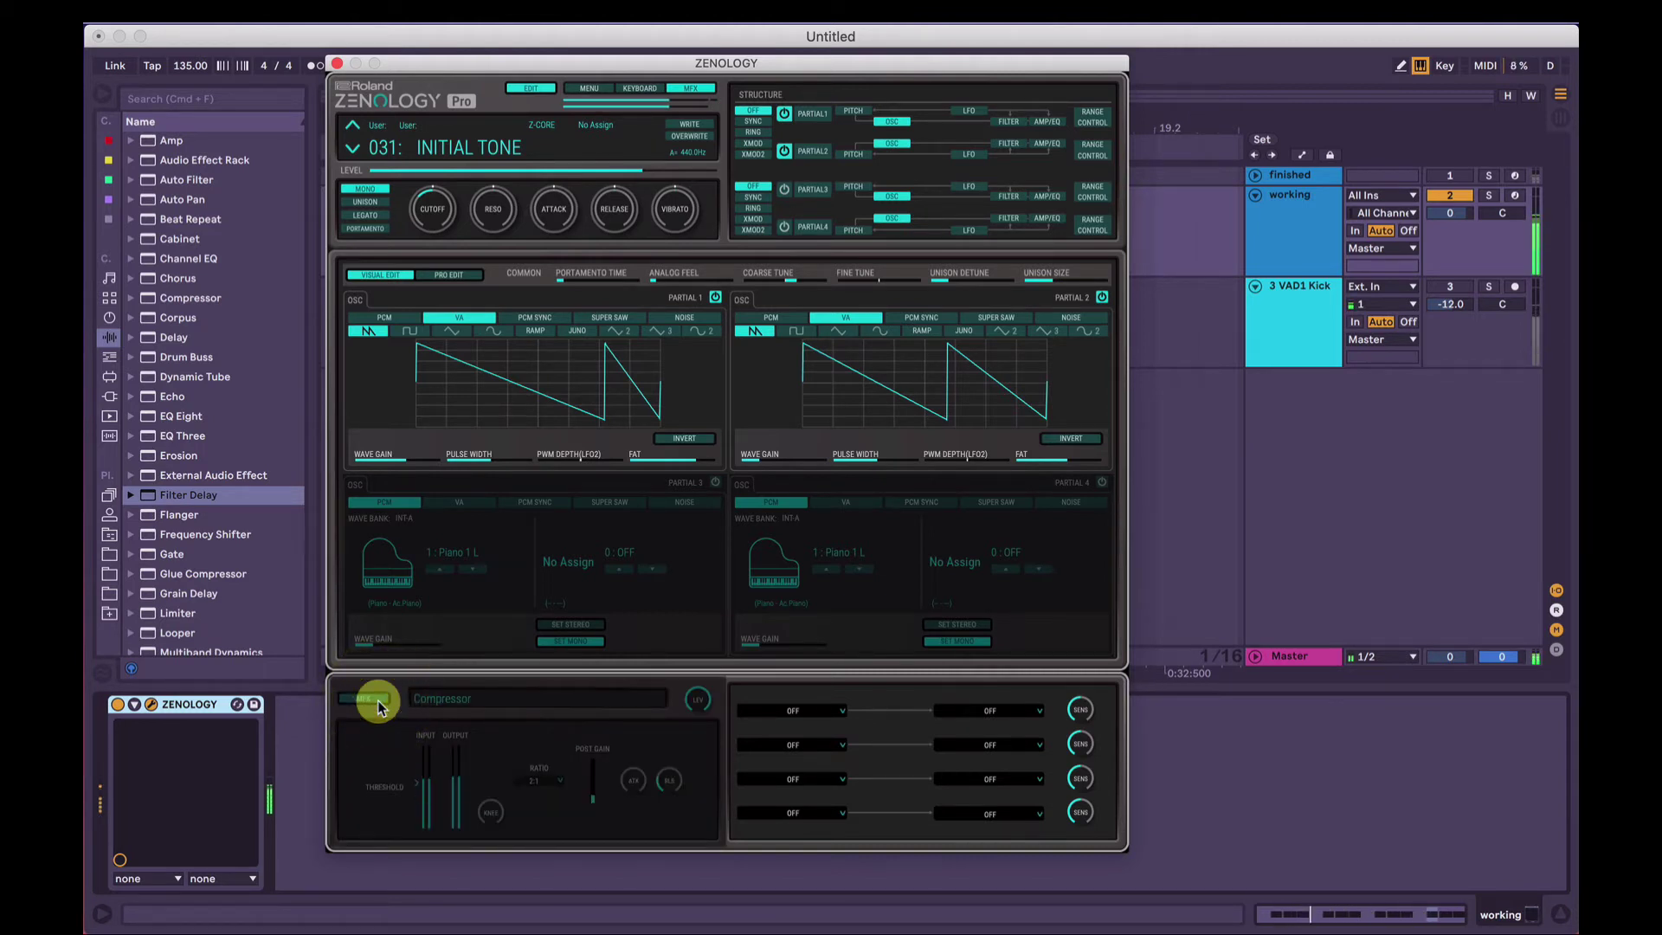
pyautogui.click(379, 703)
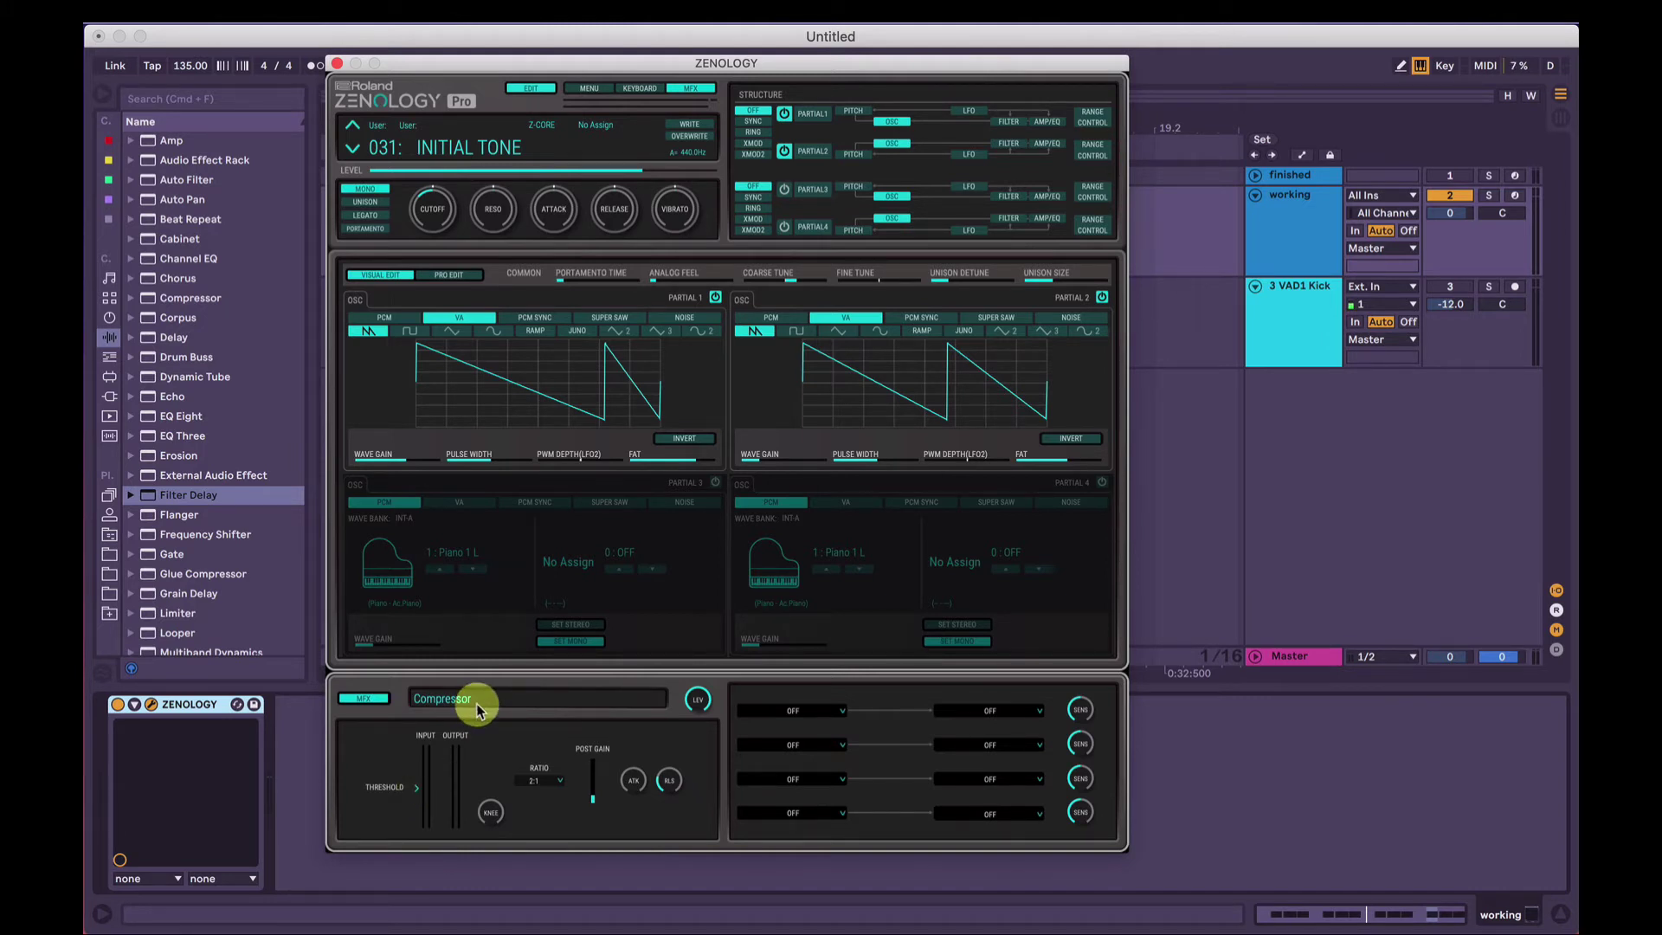
pyautogui.click(378, 706)
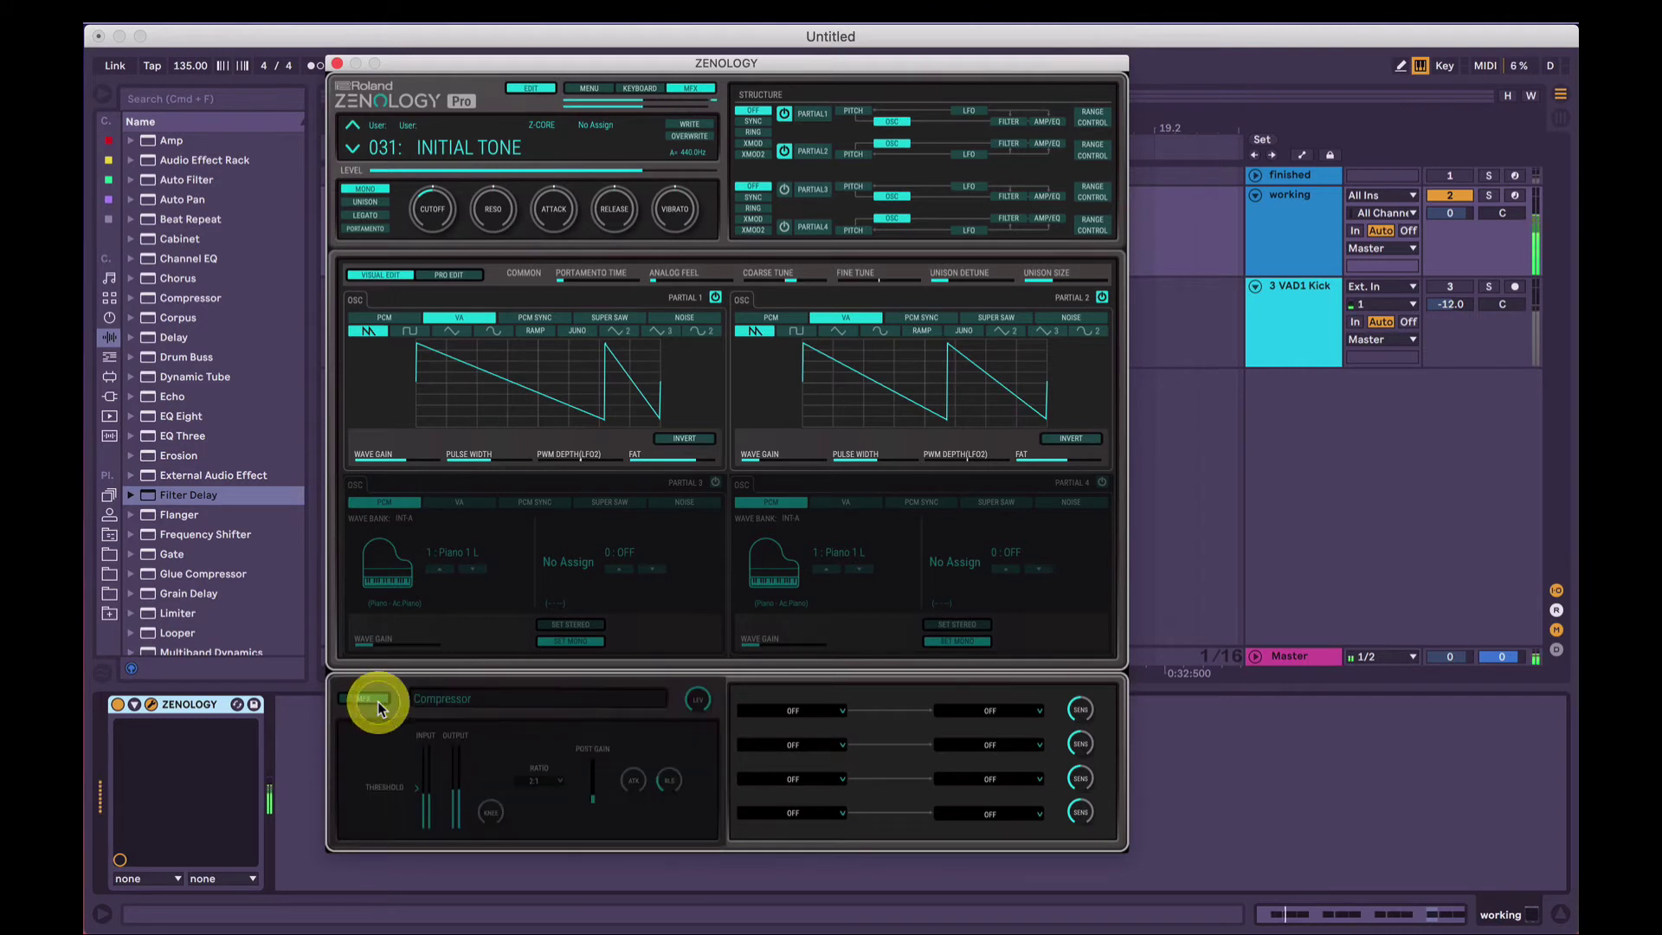
pyautogui.click(378, 706)
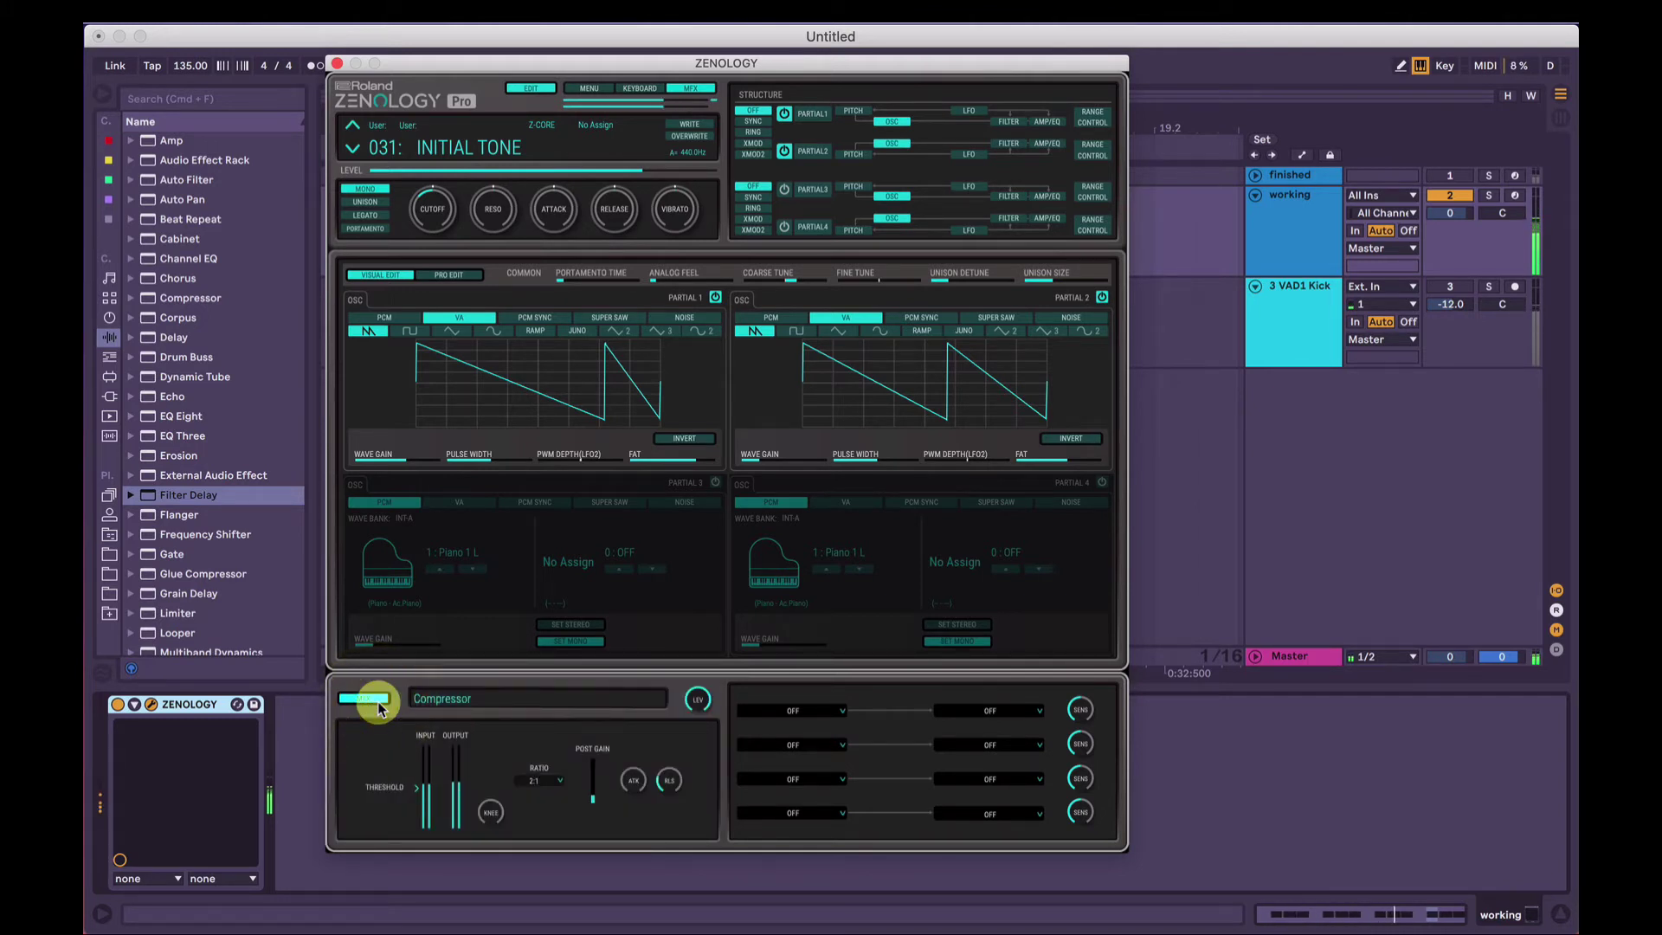
# Close the synth, add a Filter Delay after it on the working track and disable the delay's L+R input
pyautogui.click(337, 63)
pyautogui.moveTo(188, 494); pyautogui.dragTo(362, 768)
pyautogui.click(293, 790)
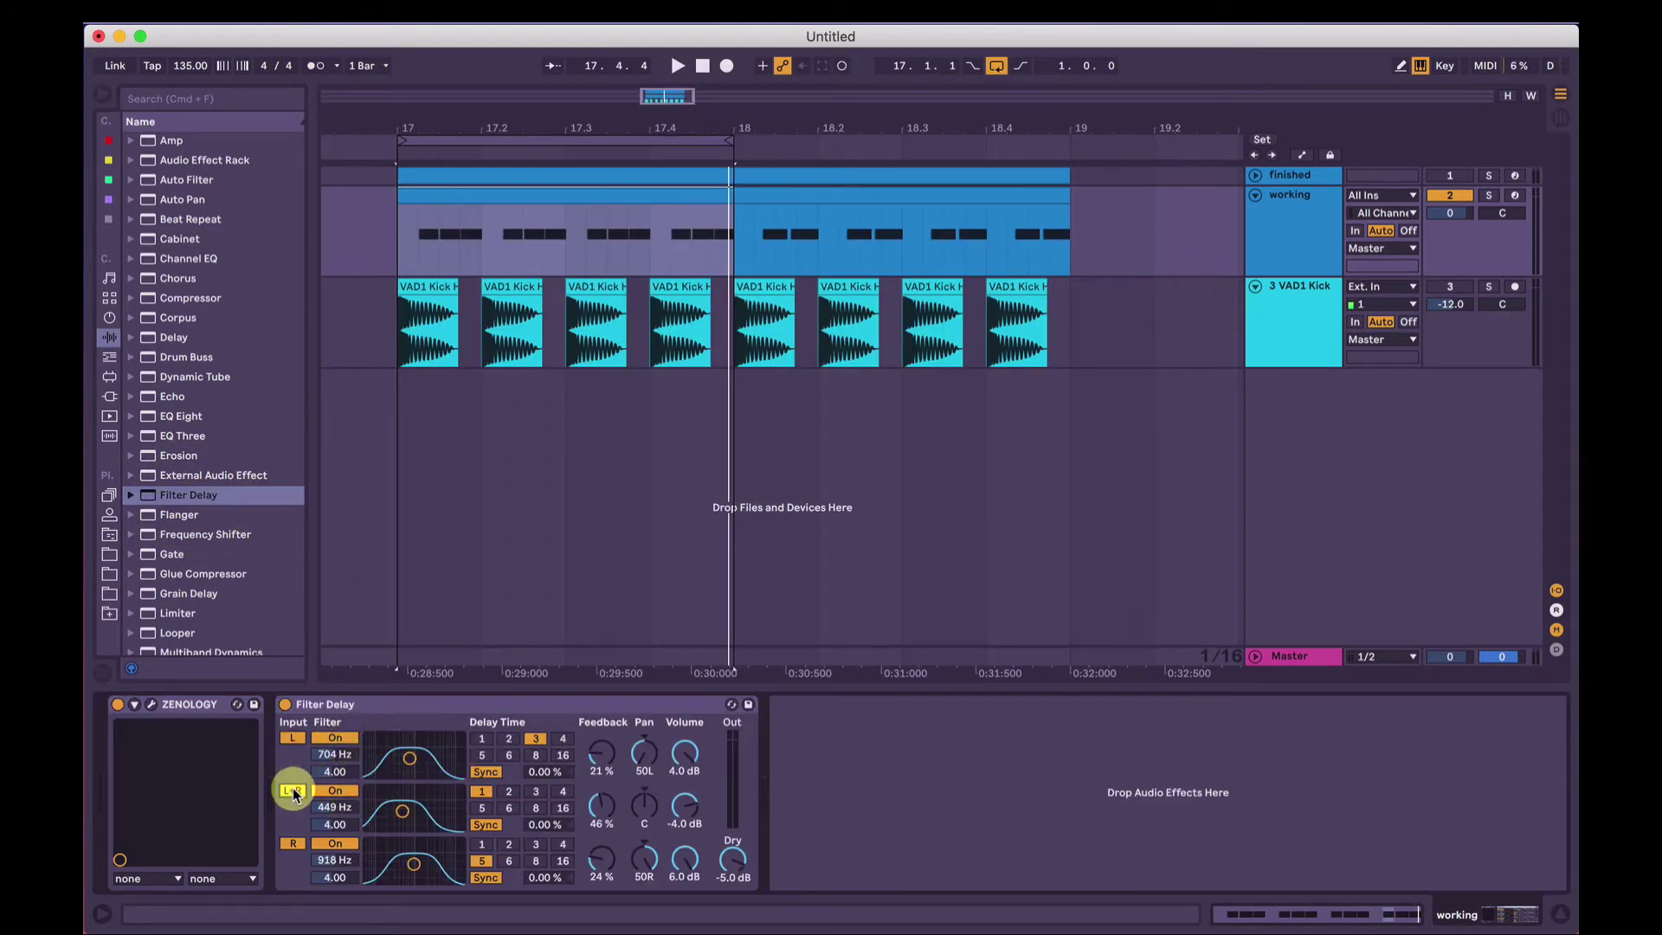
# Switch the Filter Delay's L and R lines from Sync to Time, with 1 ms on L and 6 ms on R
pyautogui.click(501, 791)
pyautogui.click(484, 878)
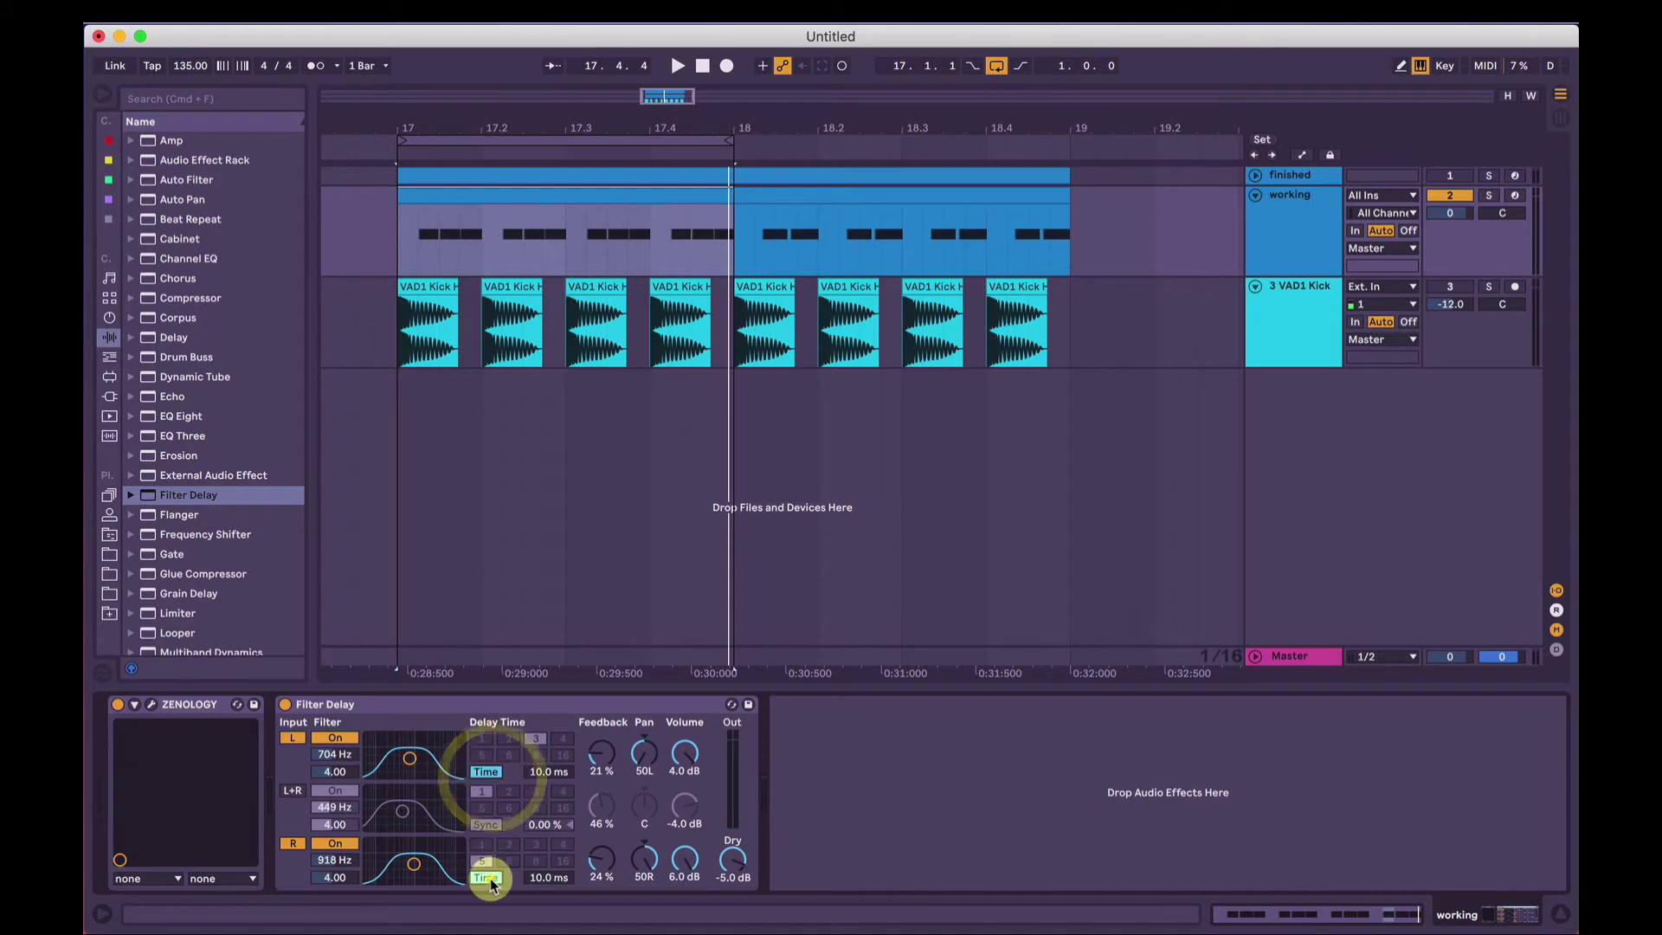
pyautogui.moveTo(548, 766); pyautogui.dragTo(548, 770)
pyautogui.click(547, 865)
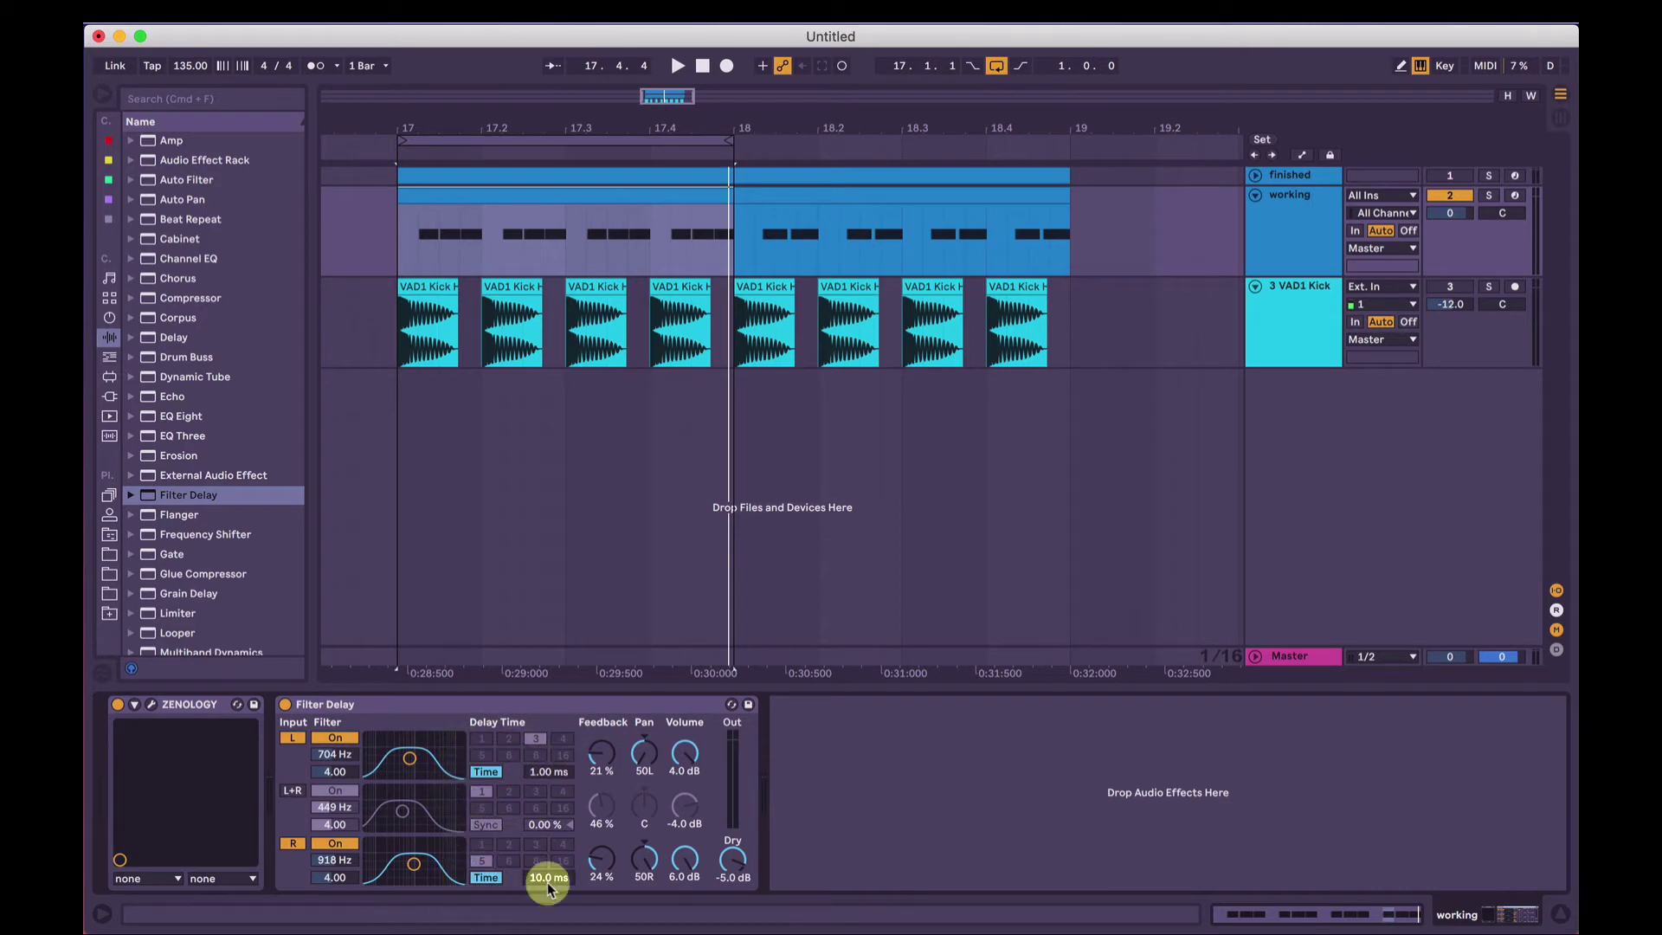
pyautogui.click(351, 705)
pyautogui.click(303, 808)
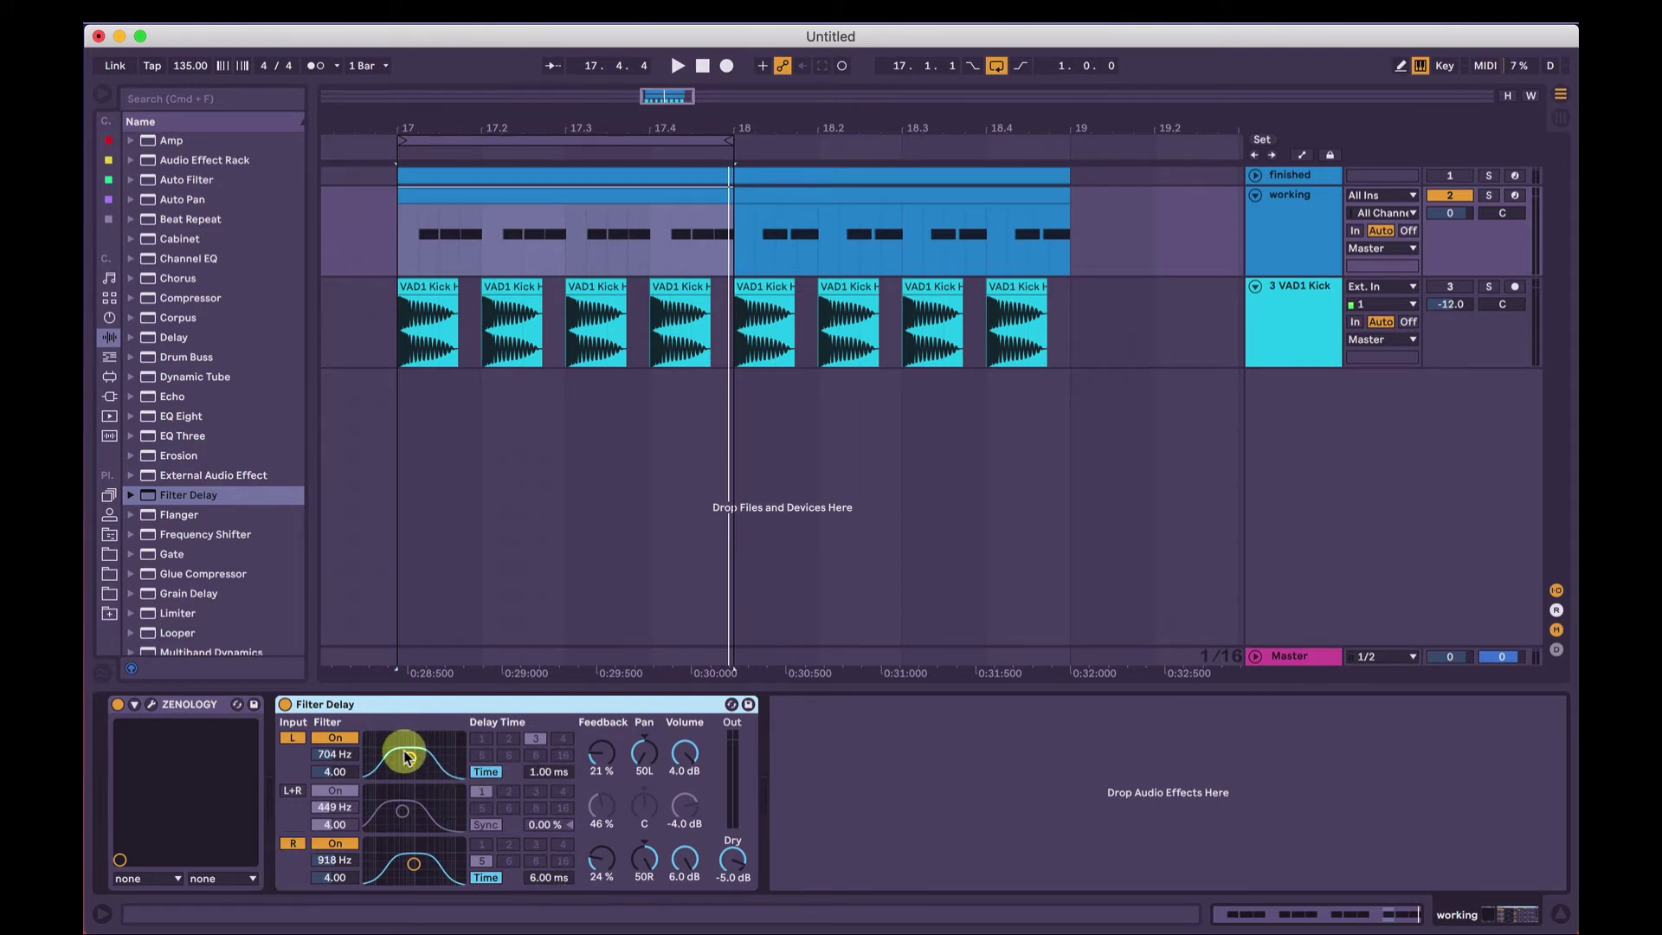
# Set the Filter Delay's L filter to 1.58 kHz with Q 5.00 and its R filter to 1.47 kHz with Q 6.00
pyautogui.moveTo(410, 760); pyautogui.dragTo(417, 753)
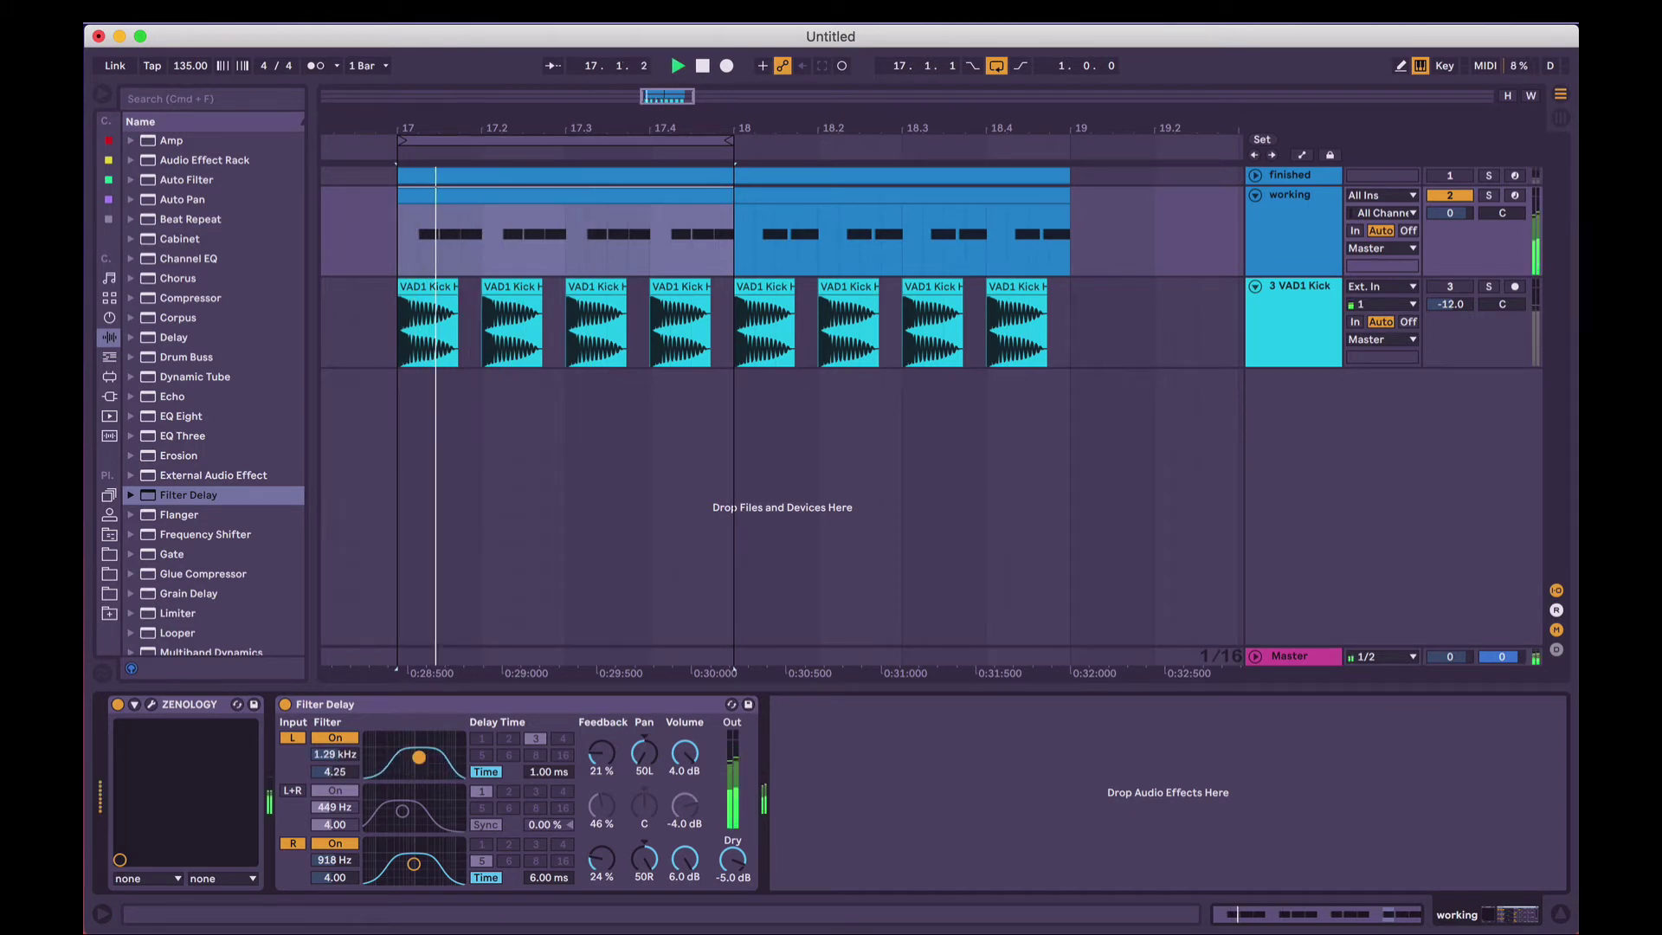
pyautogui.moveTo(414, 864); pyautogui.dragTo(421, 856)
pyautogui.moveTo(418, 760); pyautogui.dragTo(422, 755)
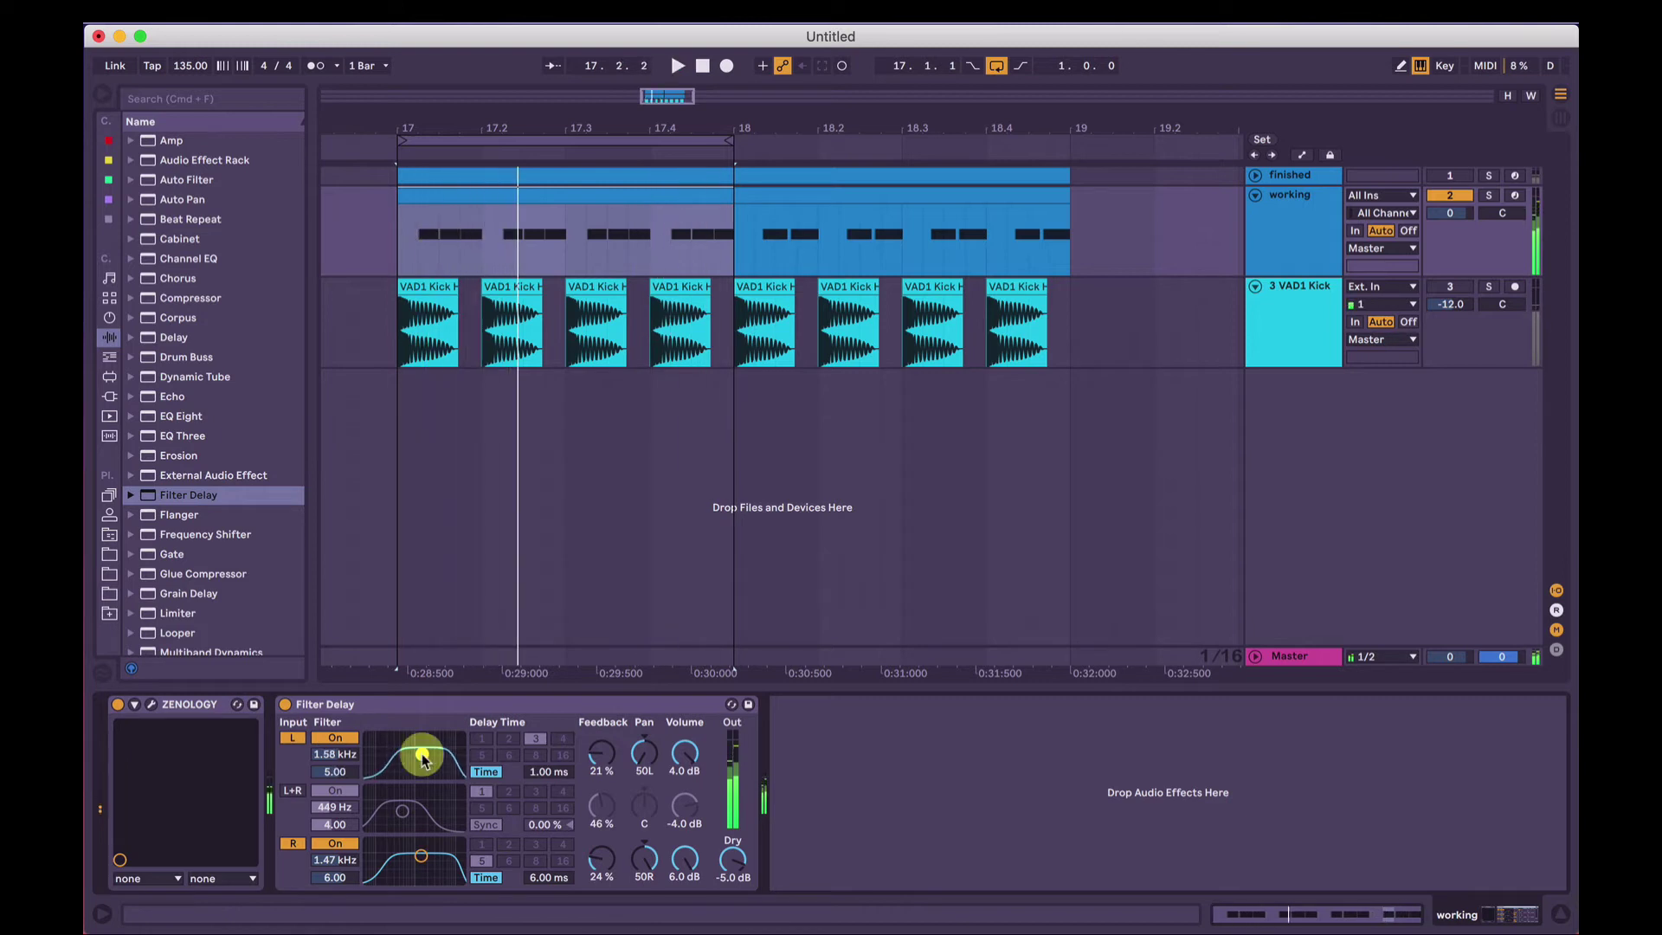
# Compare the bass with the Filter Delay bypassed and active, leaving the delay on
pyautogui.click(284, 705)
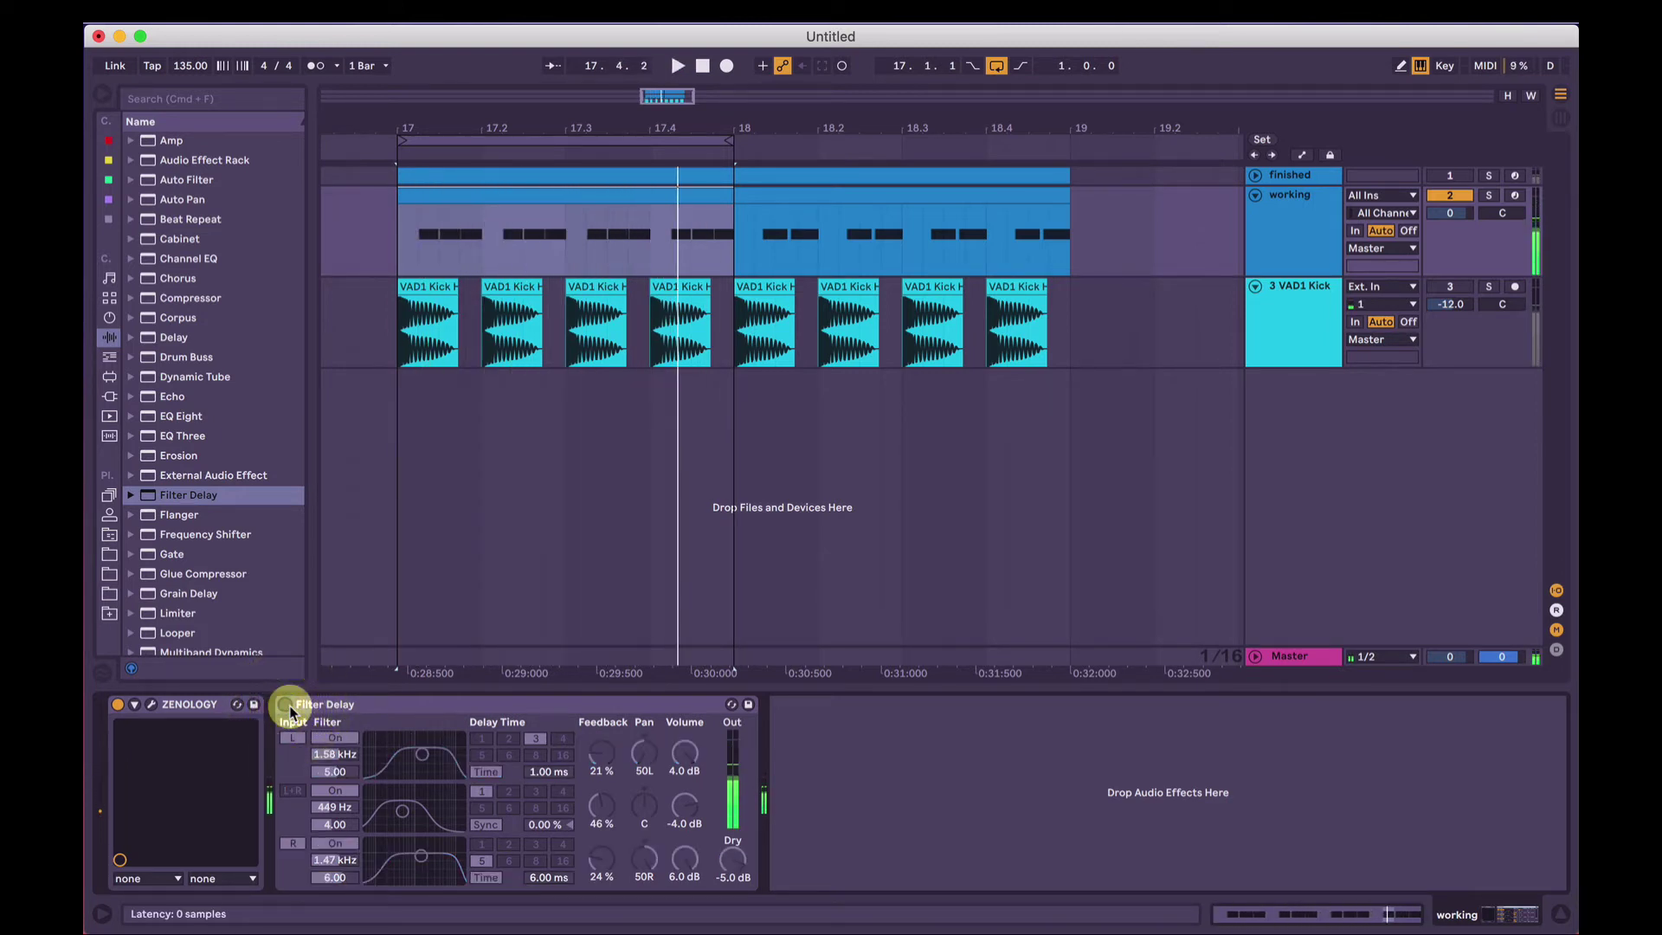
pyautogui.click(285, 705)
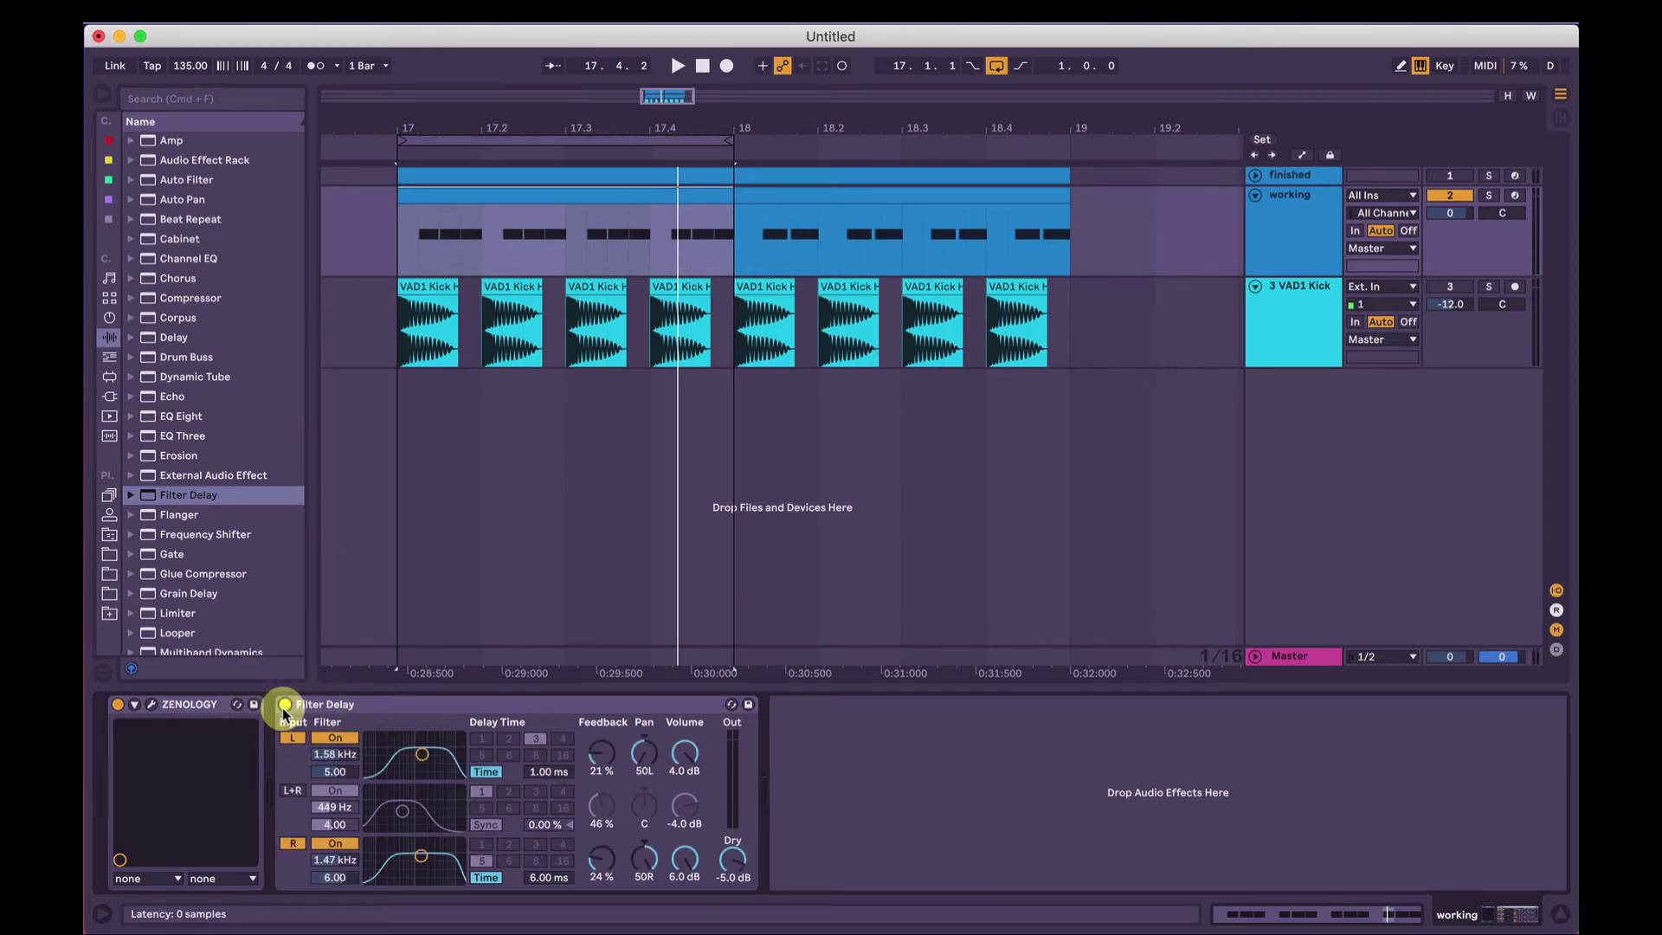
pyautogui.press('space')
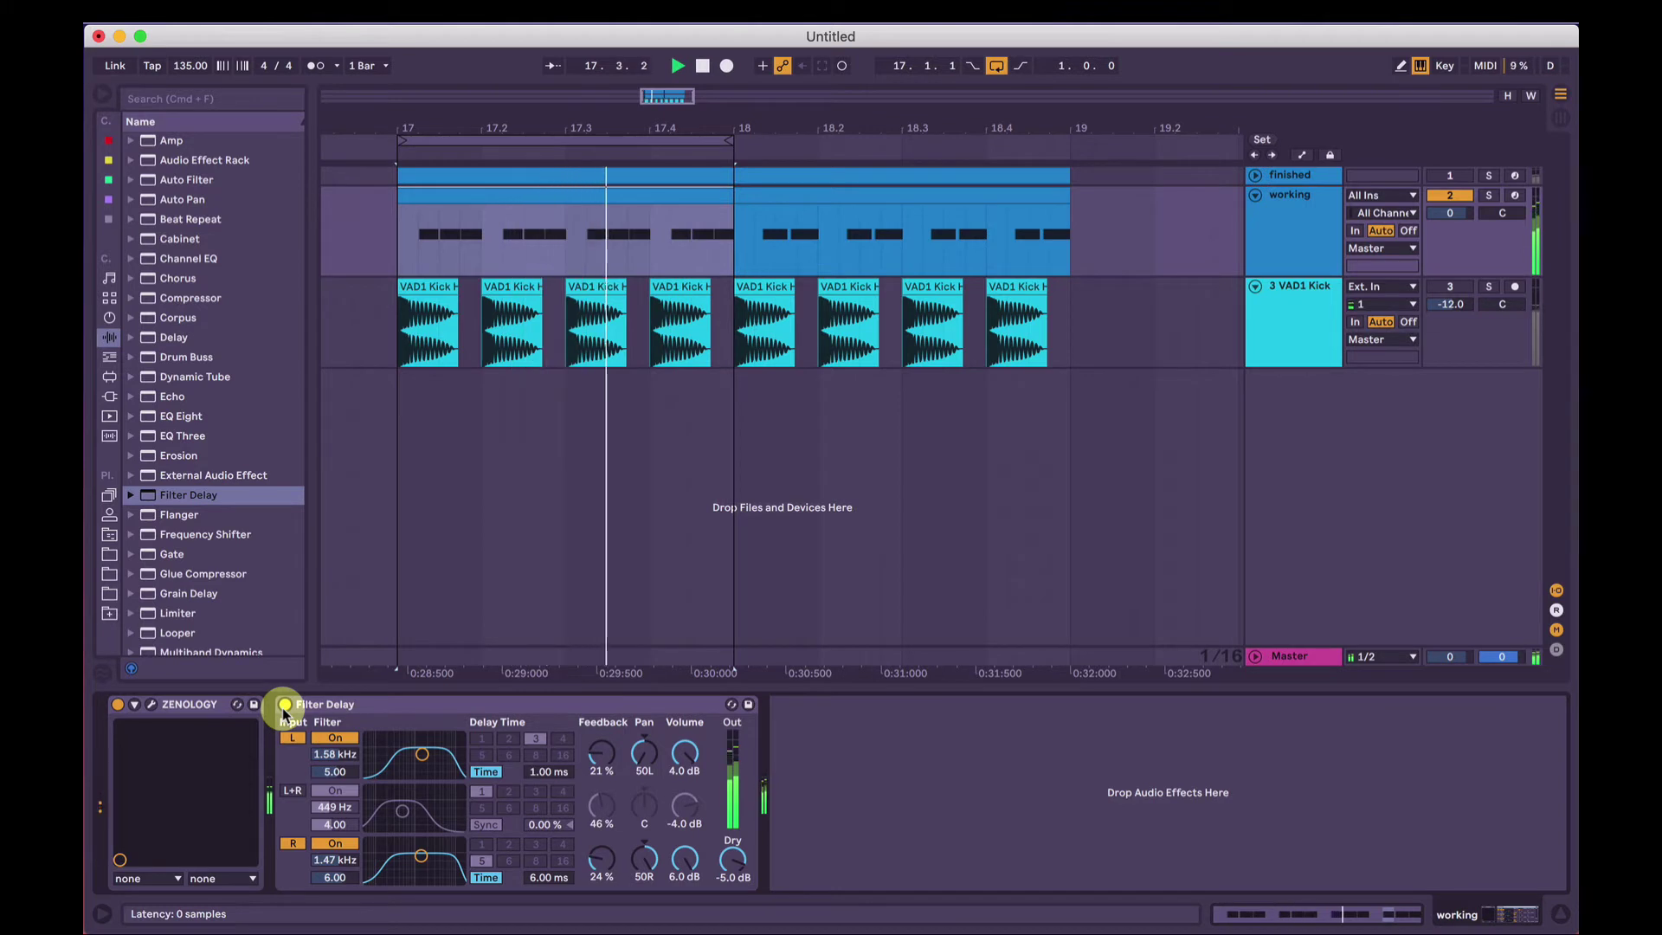
pyautogui.press('space')
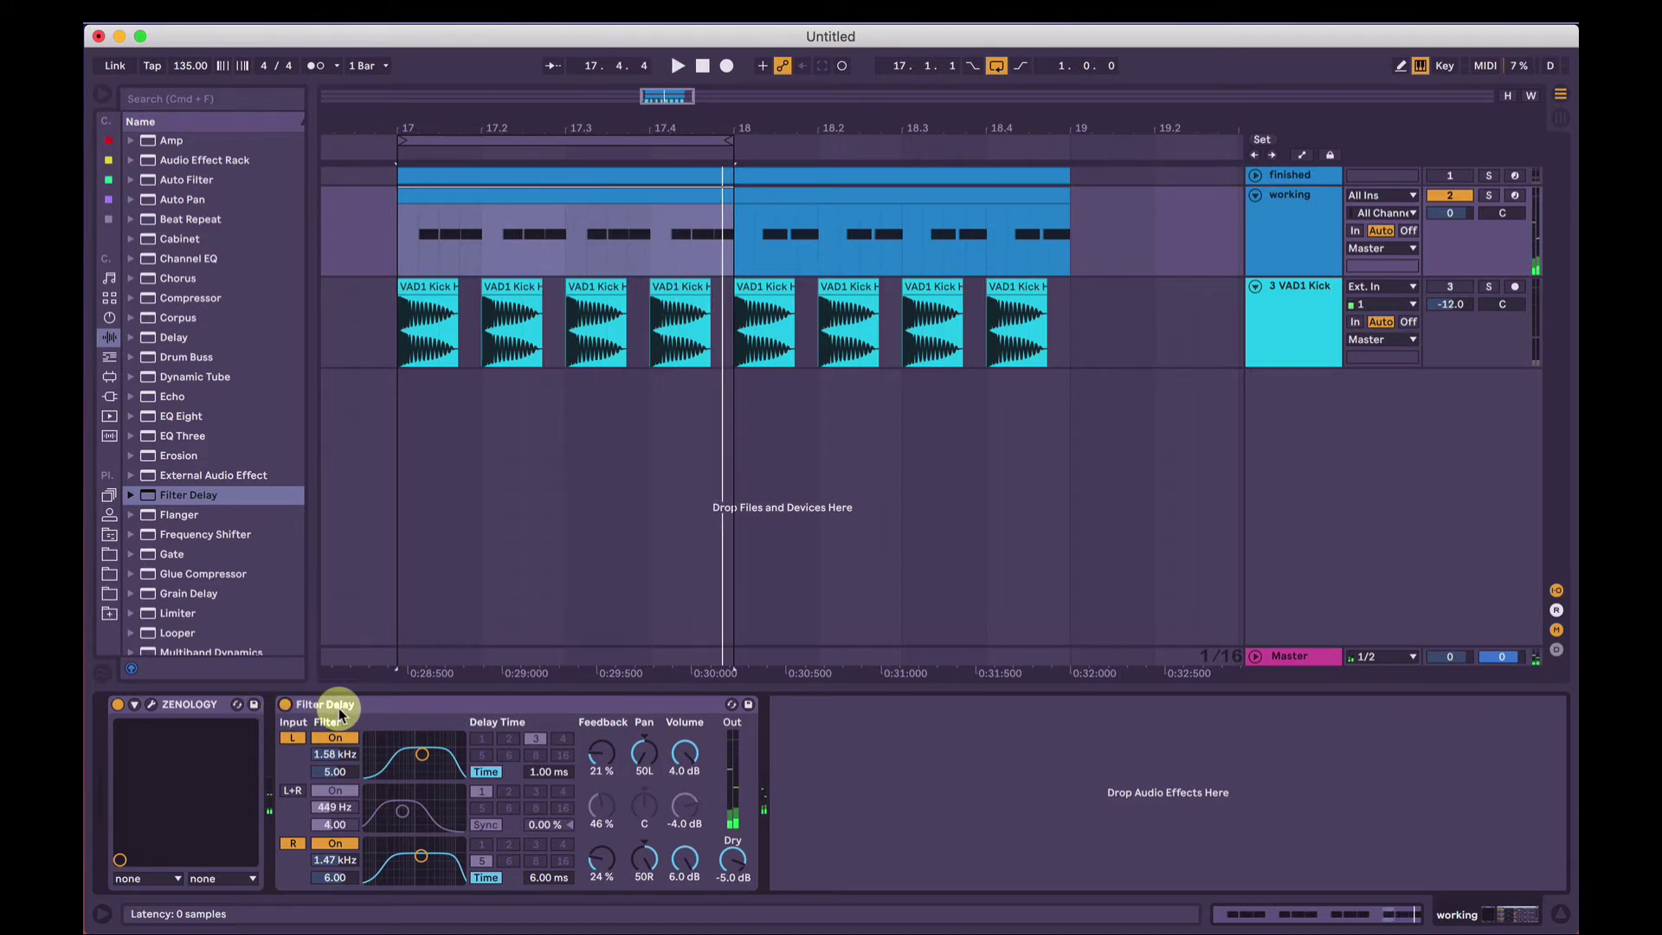
# Group the Filter Delay into an Audio Effect Rack, show its chain list and create a second chain
pyautogui.click(339, 706)
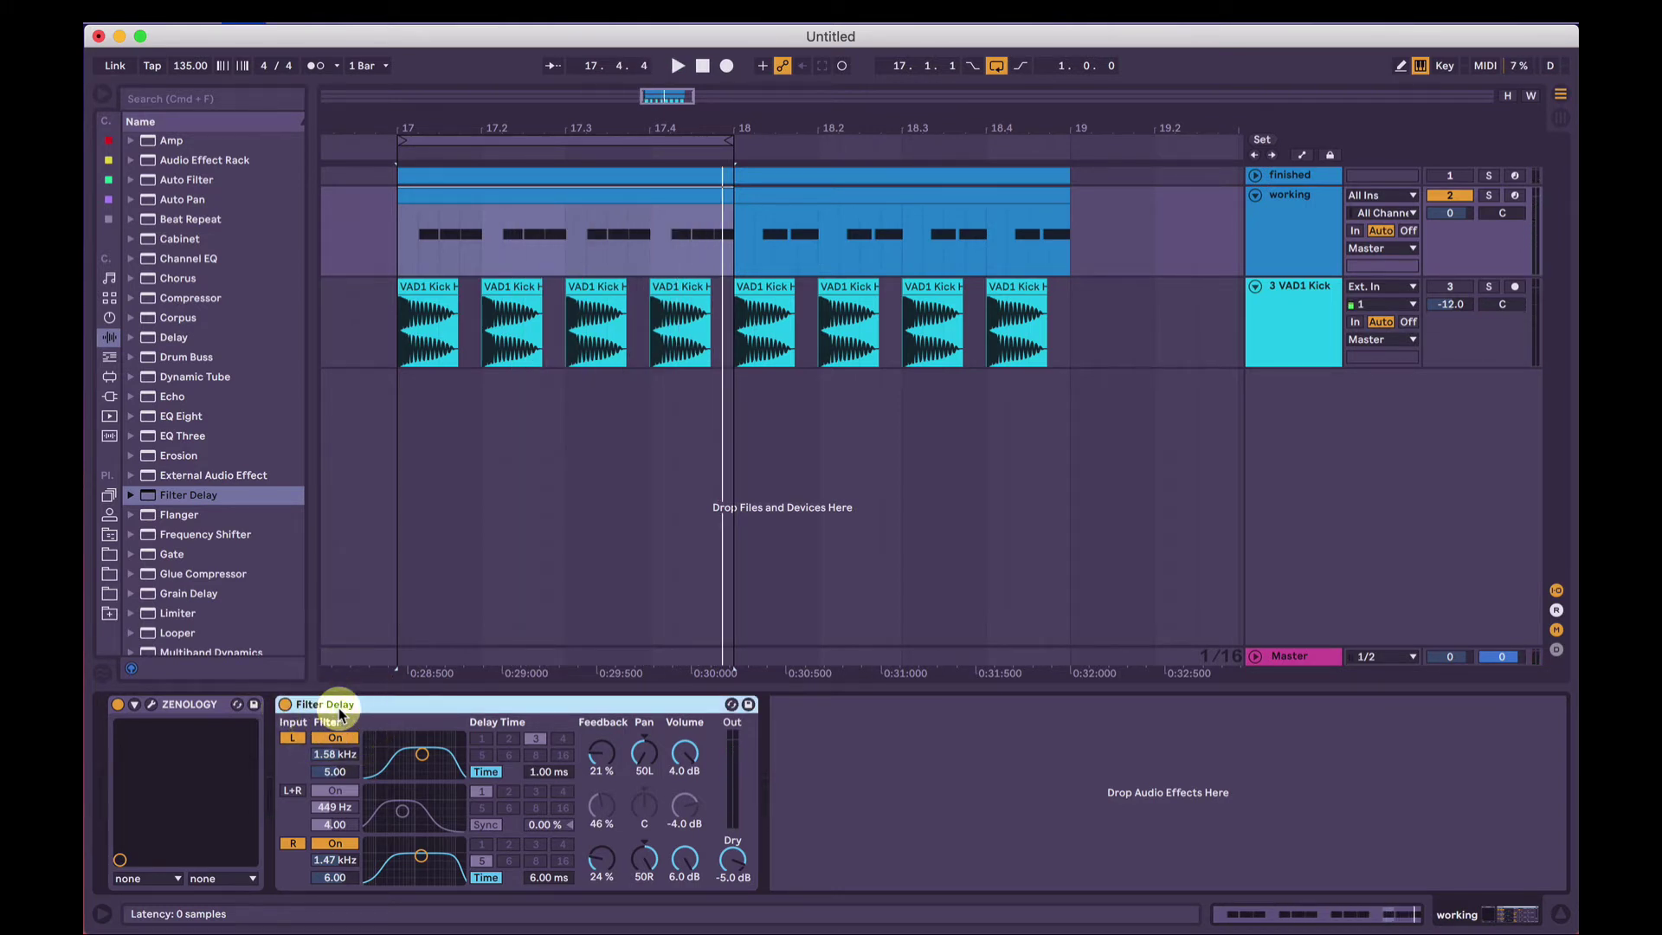
pyautogui.press('super+g')
pyautogui.click(285, 742)
pyautogui.click(352, 798)
pyautogui.doubleClick(370, 809)
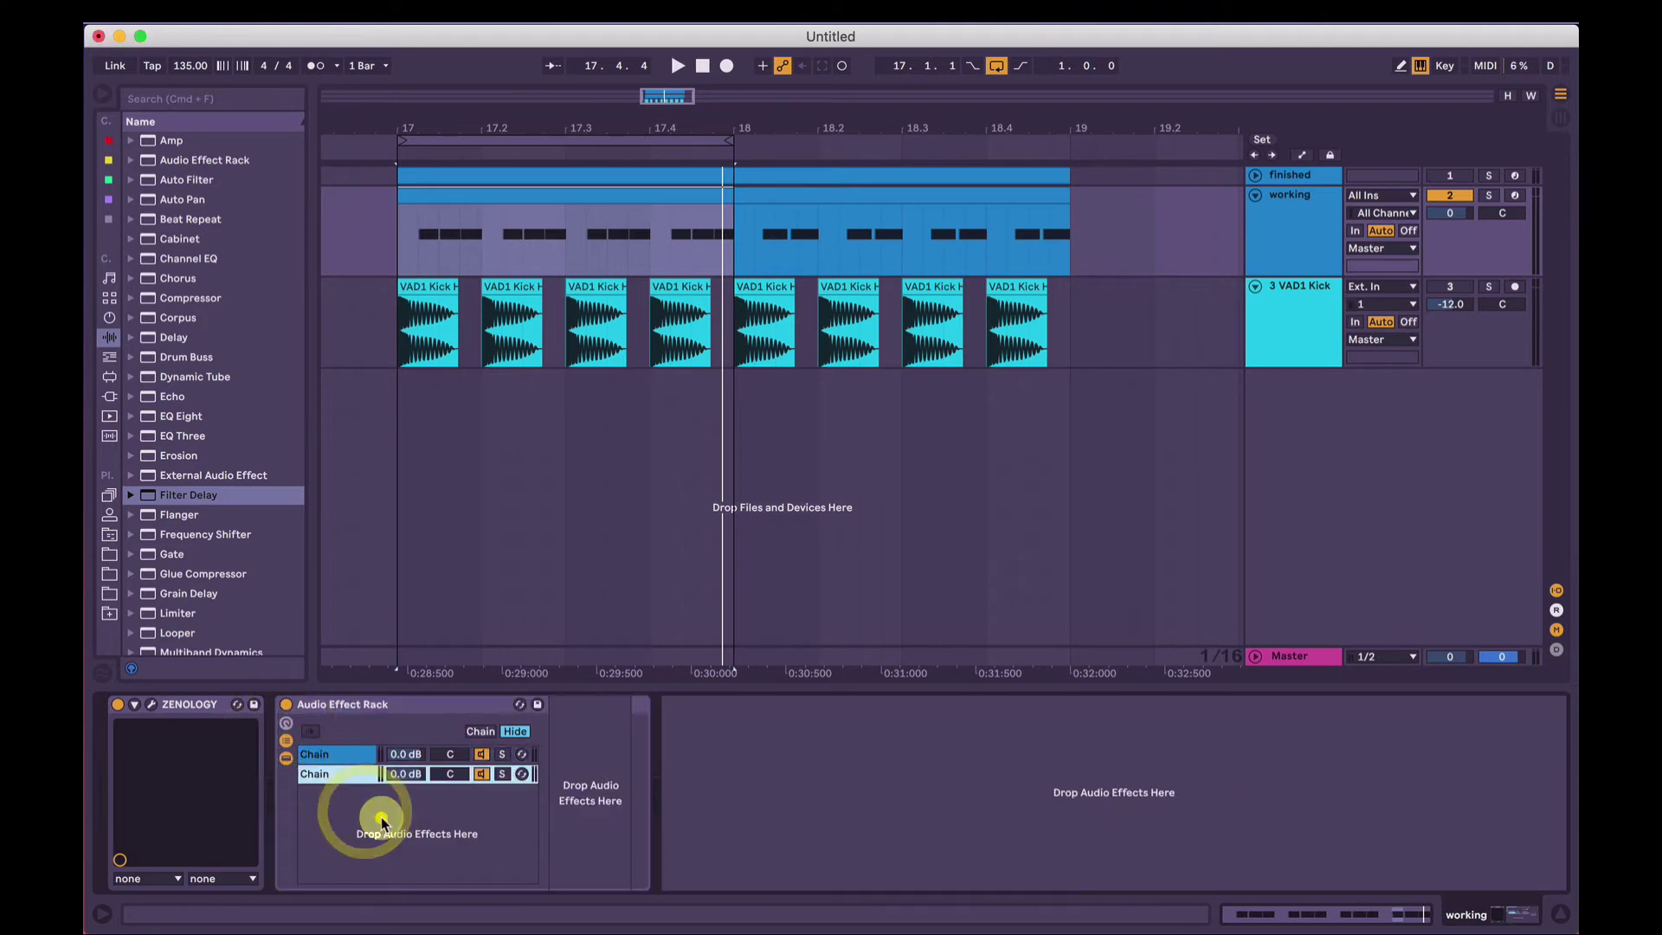
# Rename the Filter Delay's chain "high / side" and the empty chain "bass / mid"
pyautogui.click(348, 760)
pyautogui.doubleClick(333, 754)
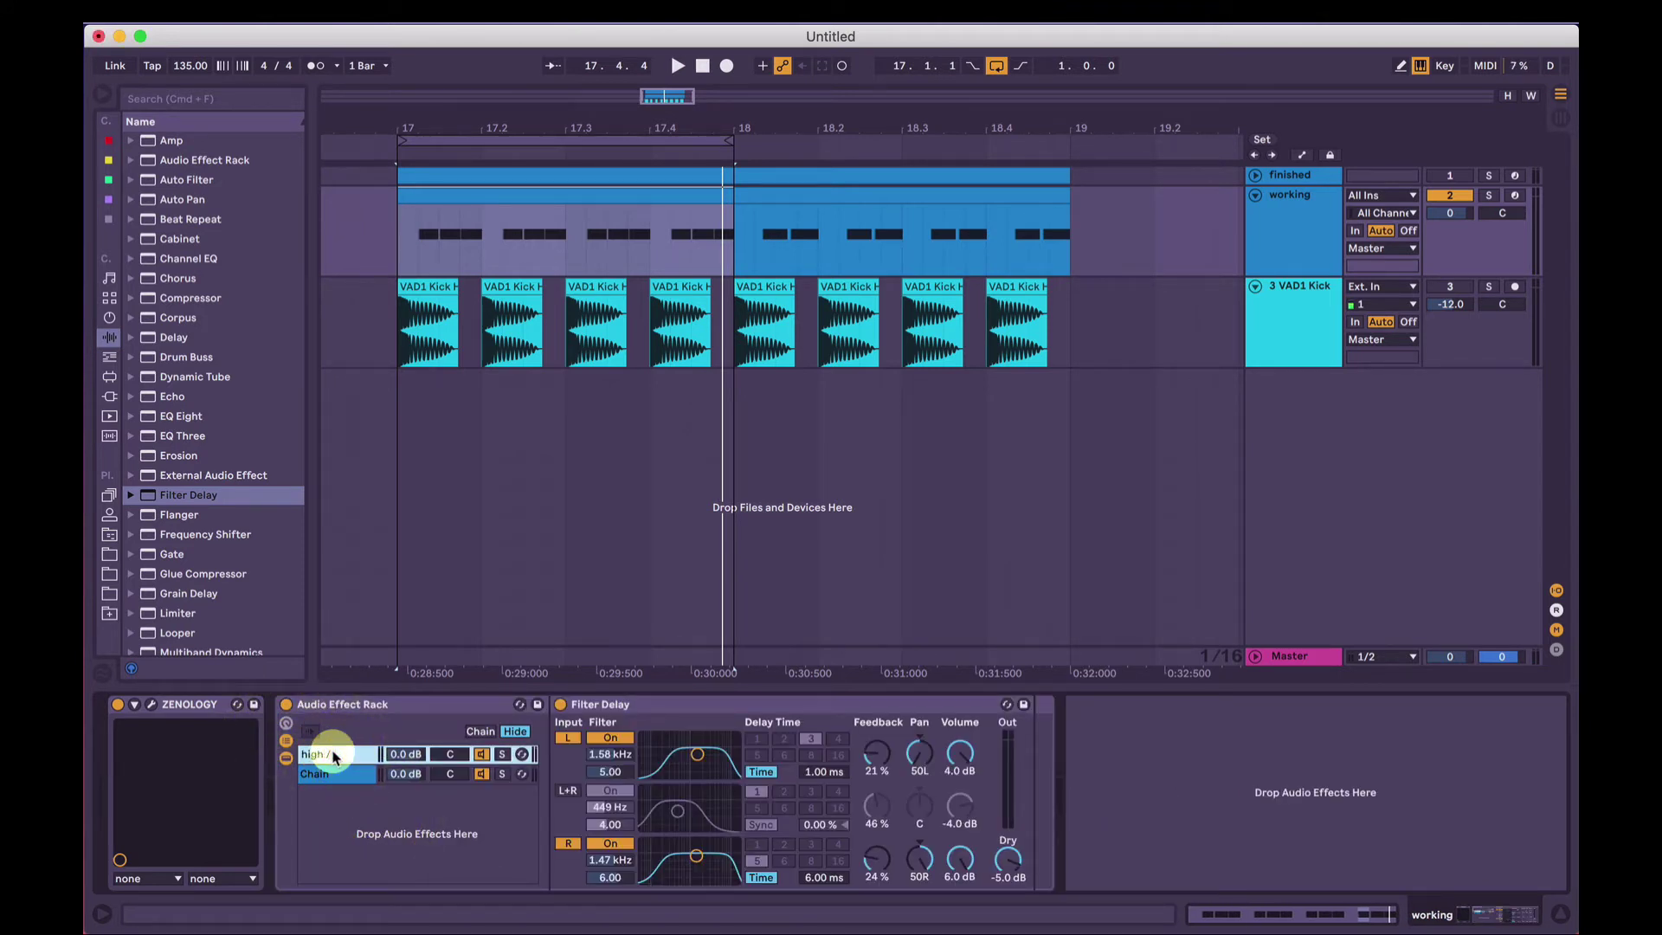
pyautogui.click(327, 774)
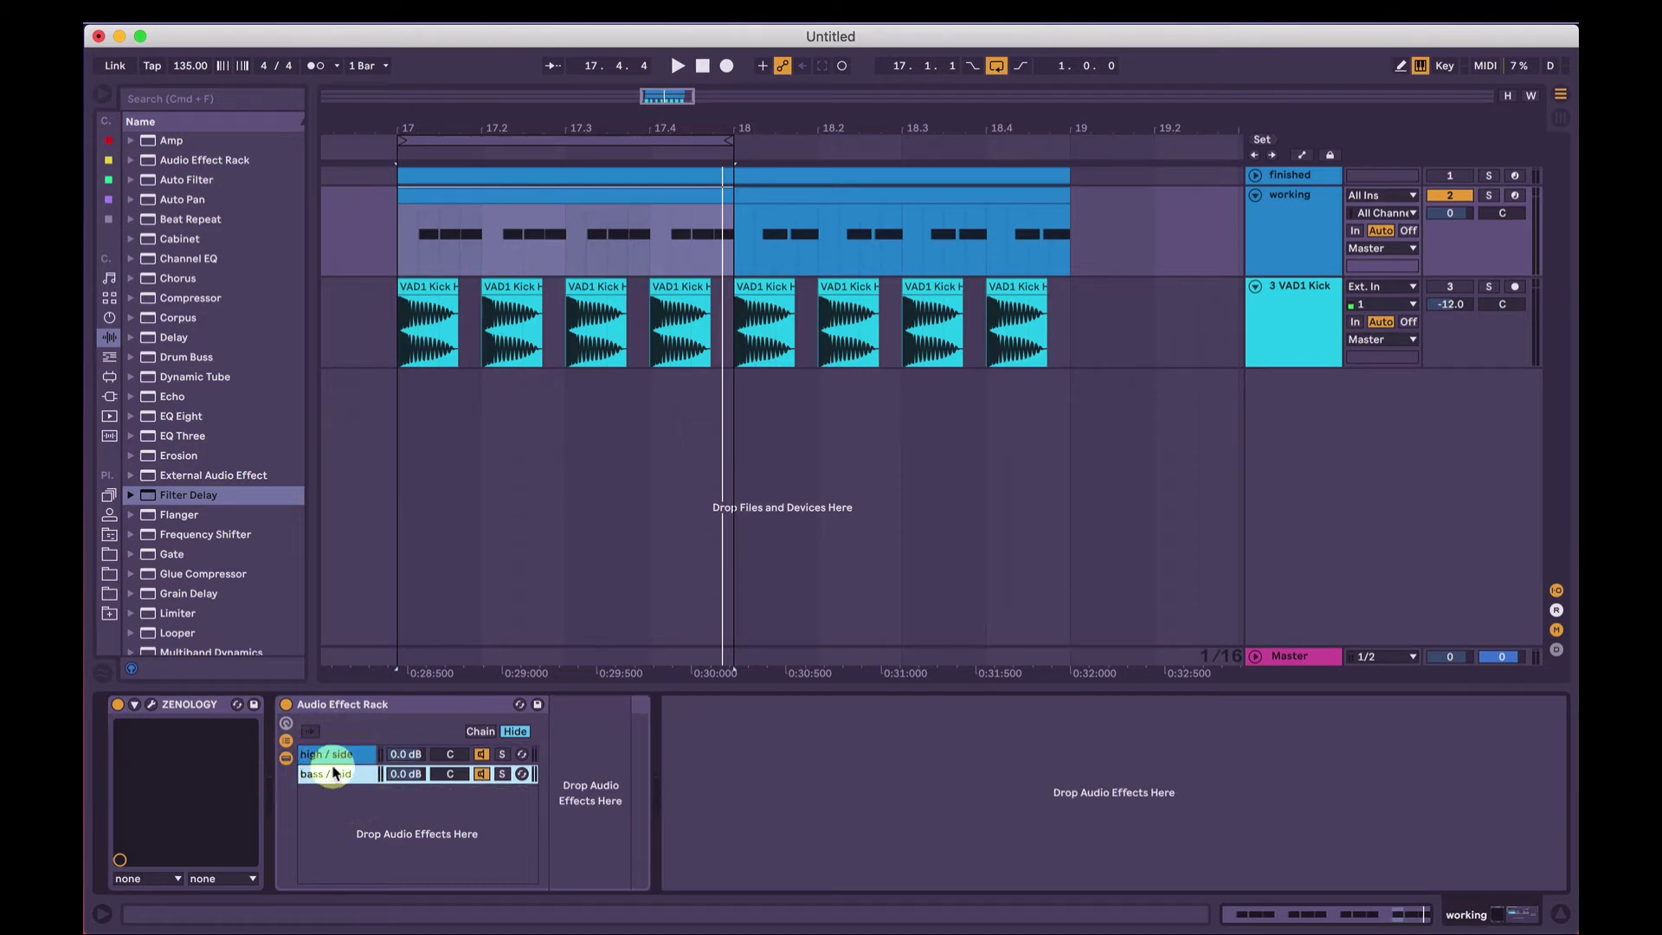
# Set the Filter Delay's dry level to -inf dB on the high / side chain and play that chain soloed
pyautogui.click(329, 758)
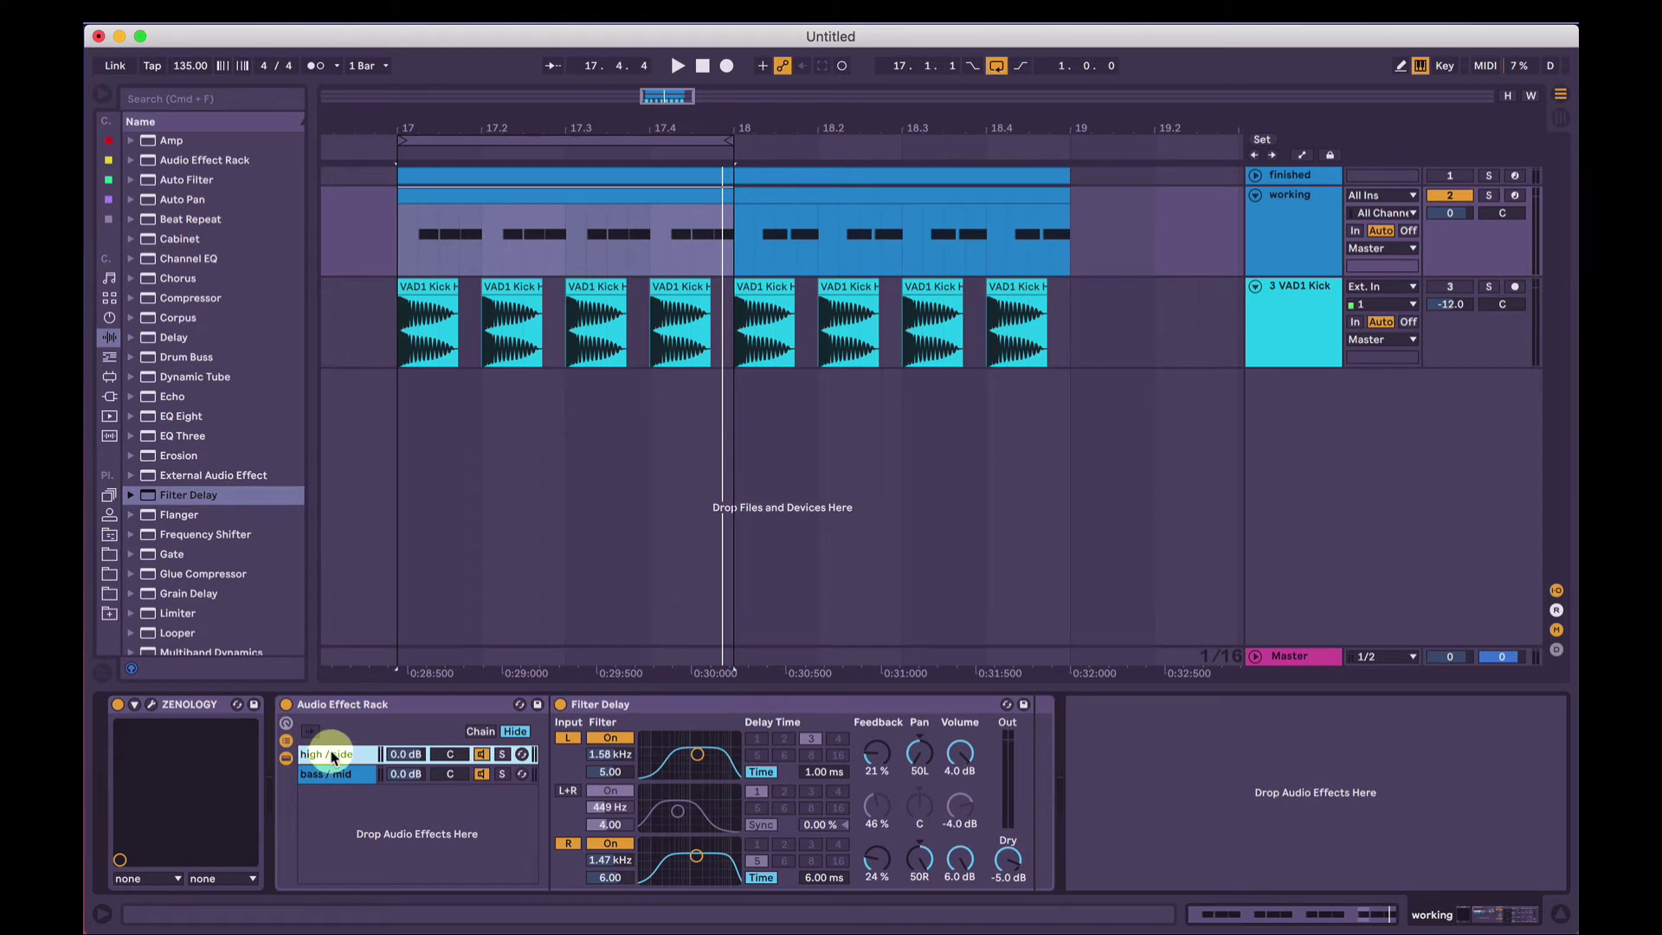
pyautogui.click(1010, 857)
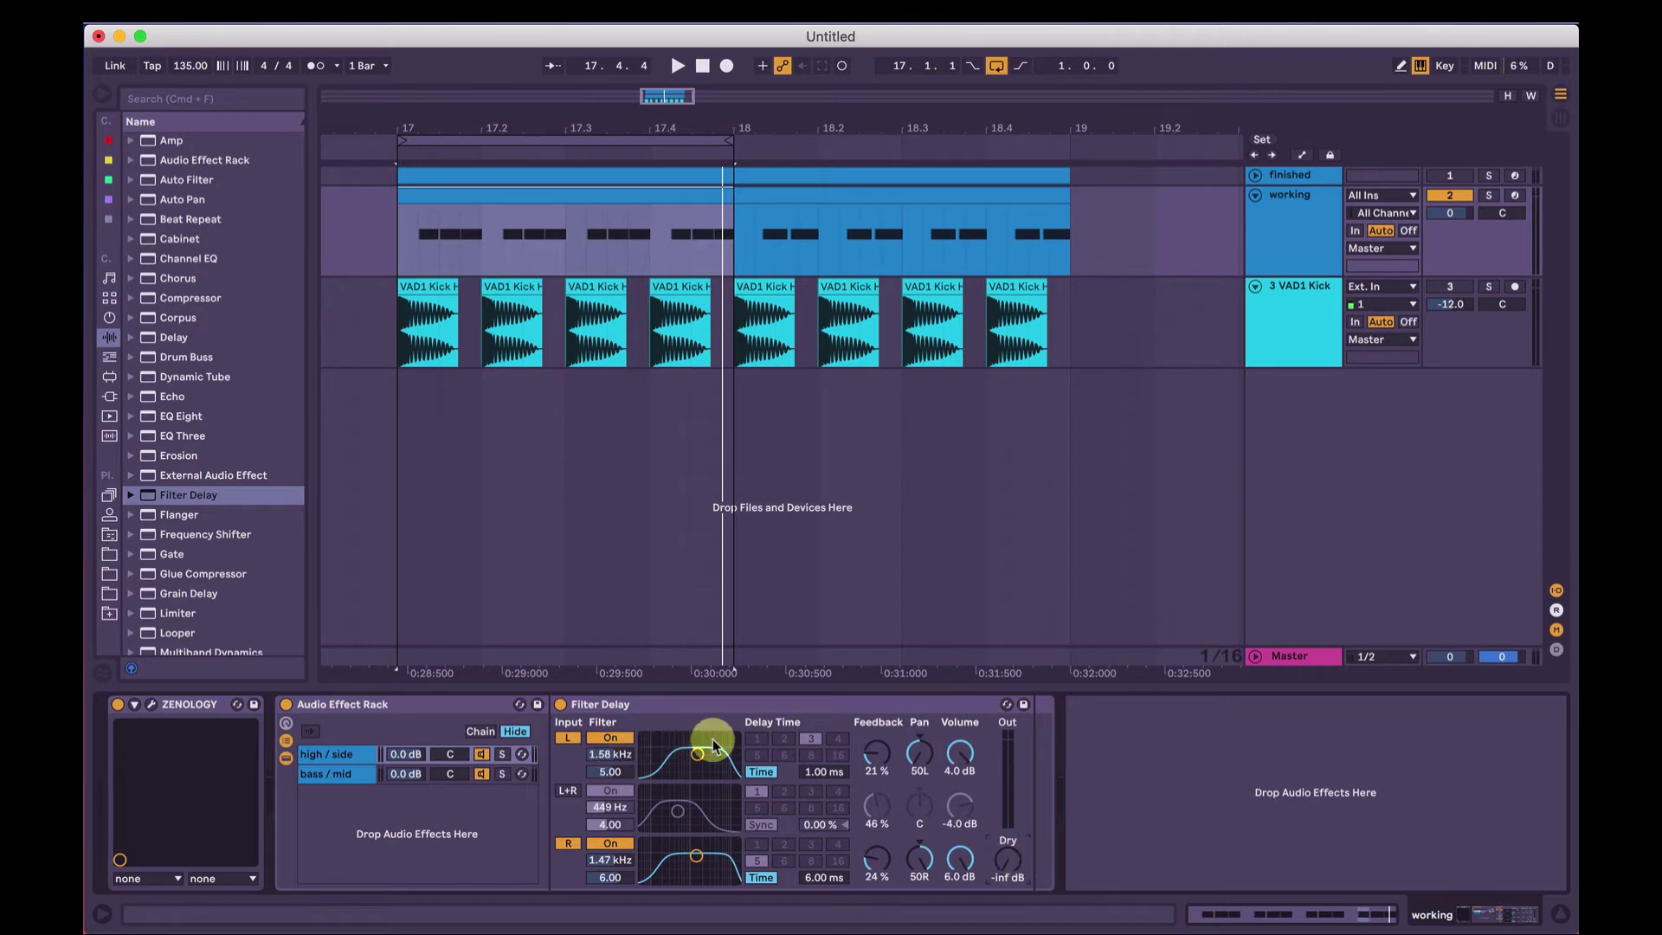
pyautogui.click(502, 754)
pyautogui.press('space')
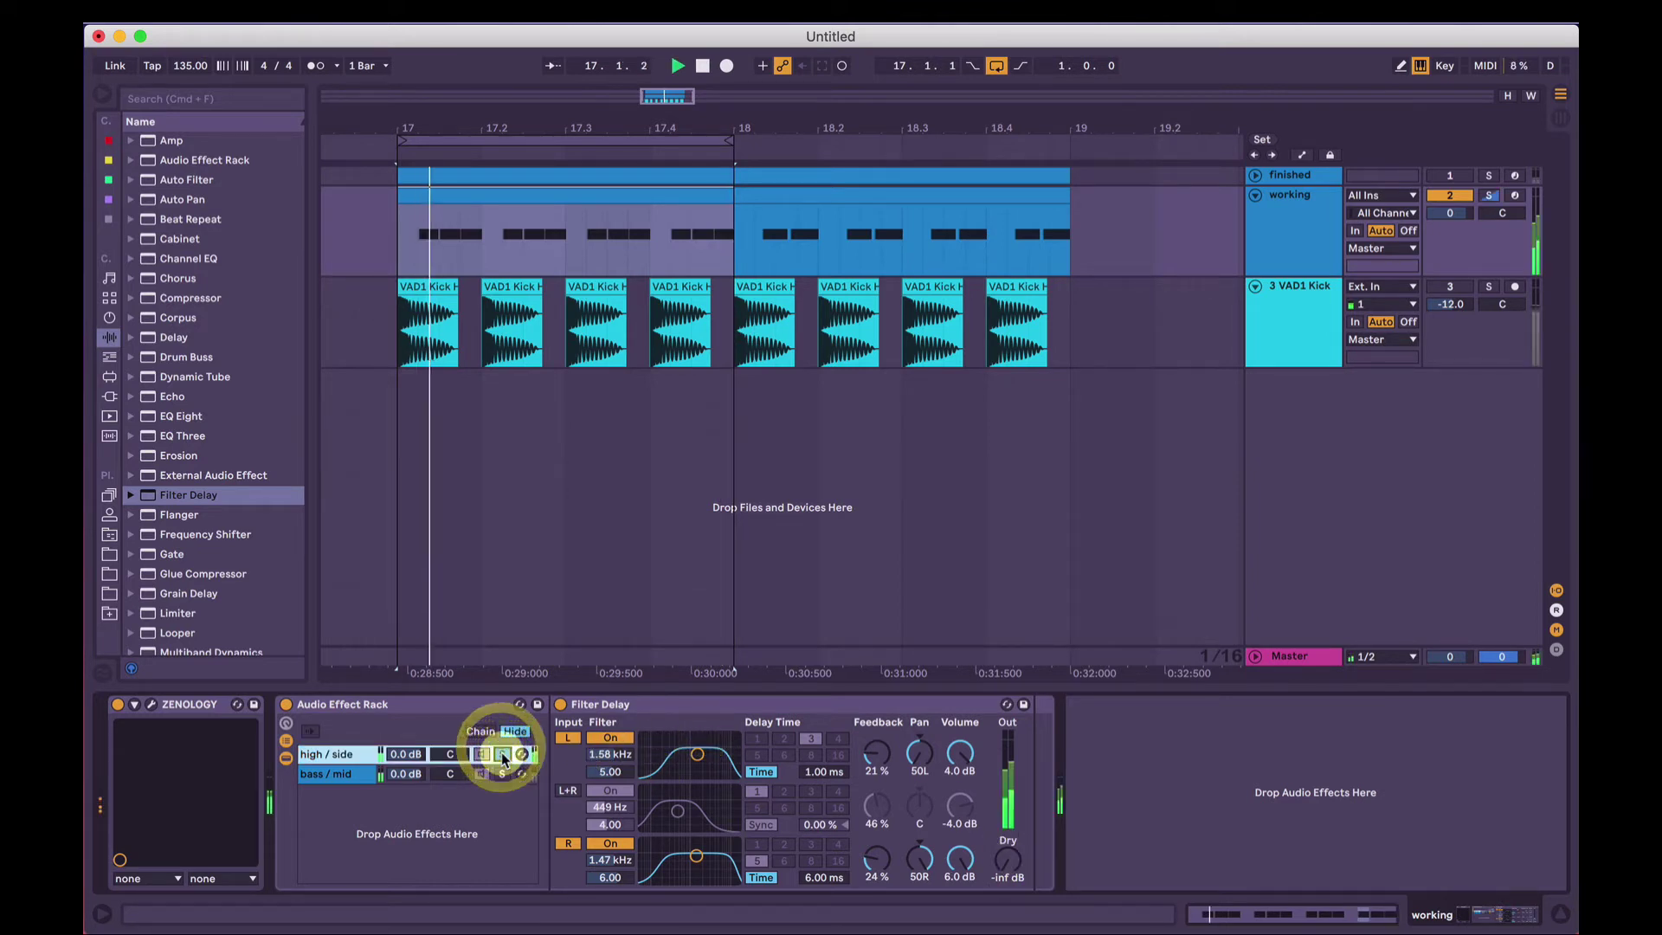
# Compare the bass / mid chain soloed with both chains together, leaving bass / mid soloed
pyautogui.click(502, 774)
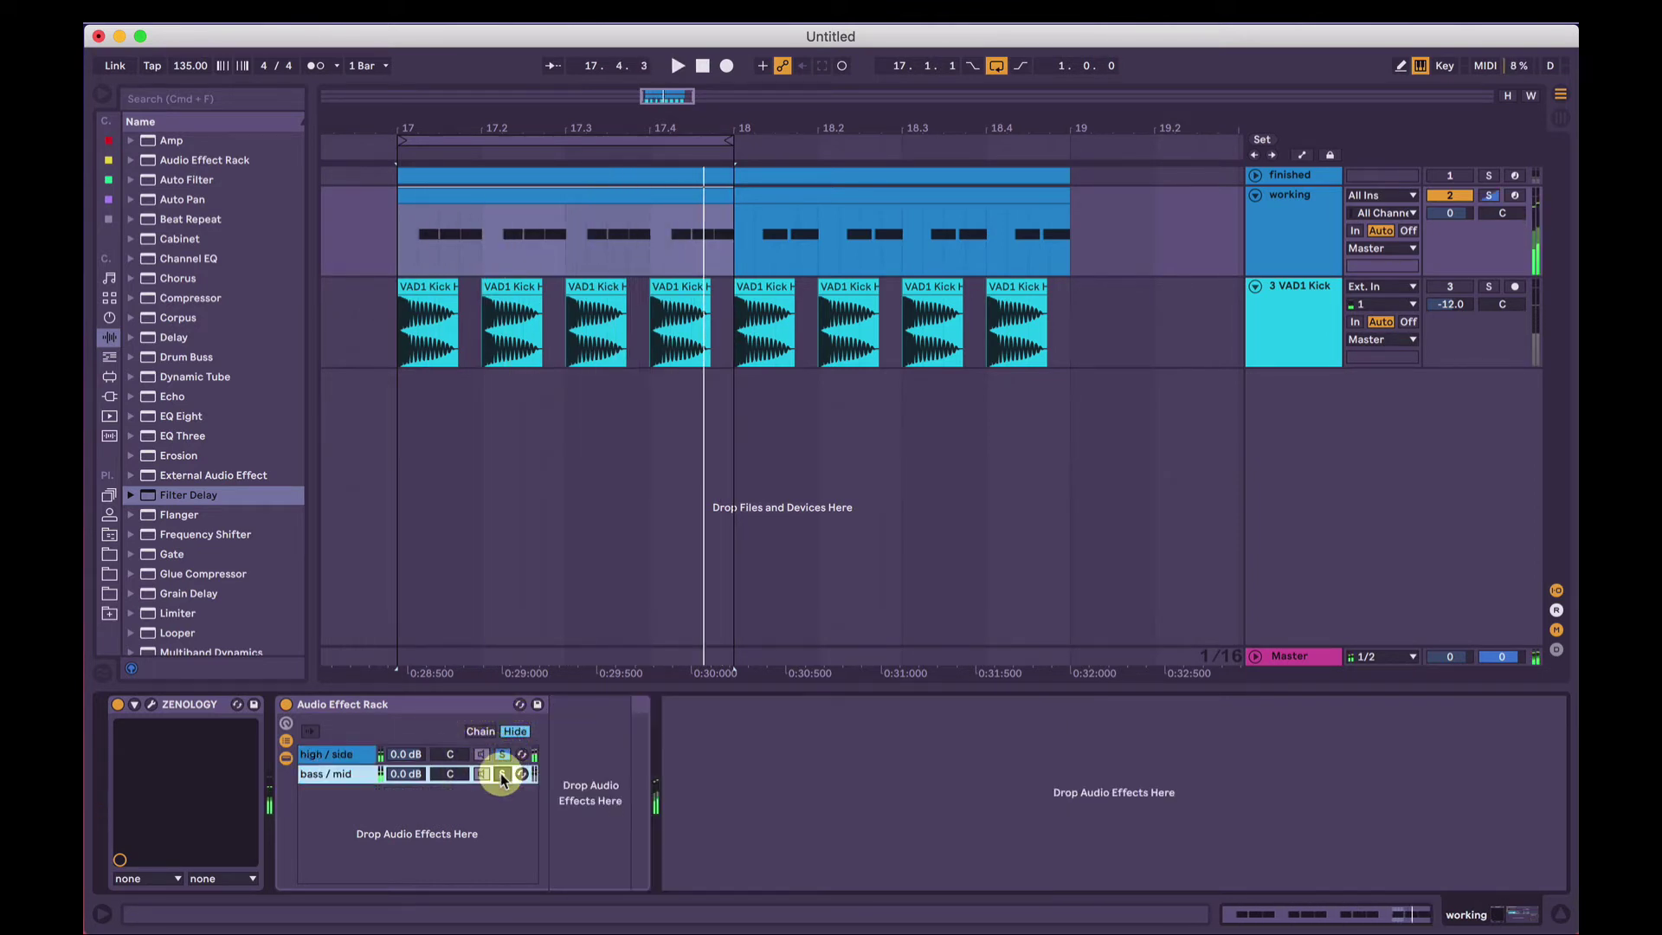
pyautogui.click(500, 772)
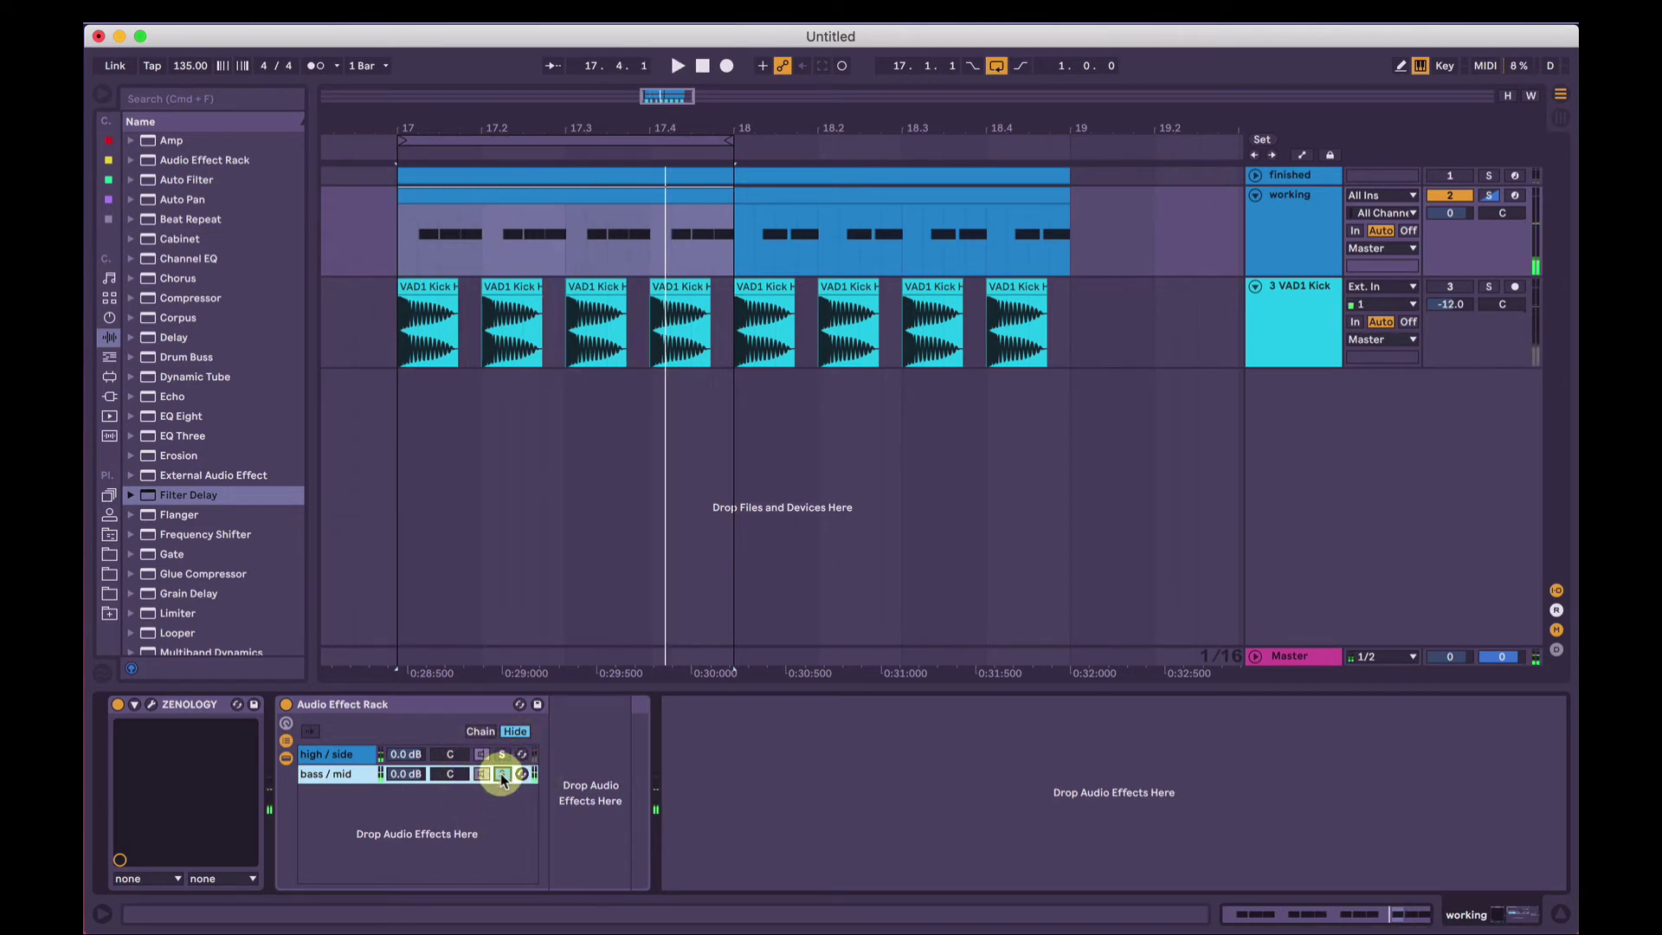
pyautogui.click(501, 772)
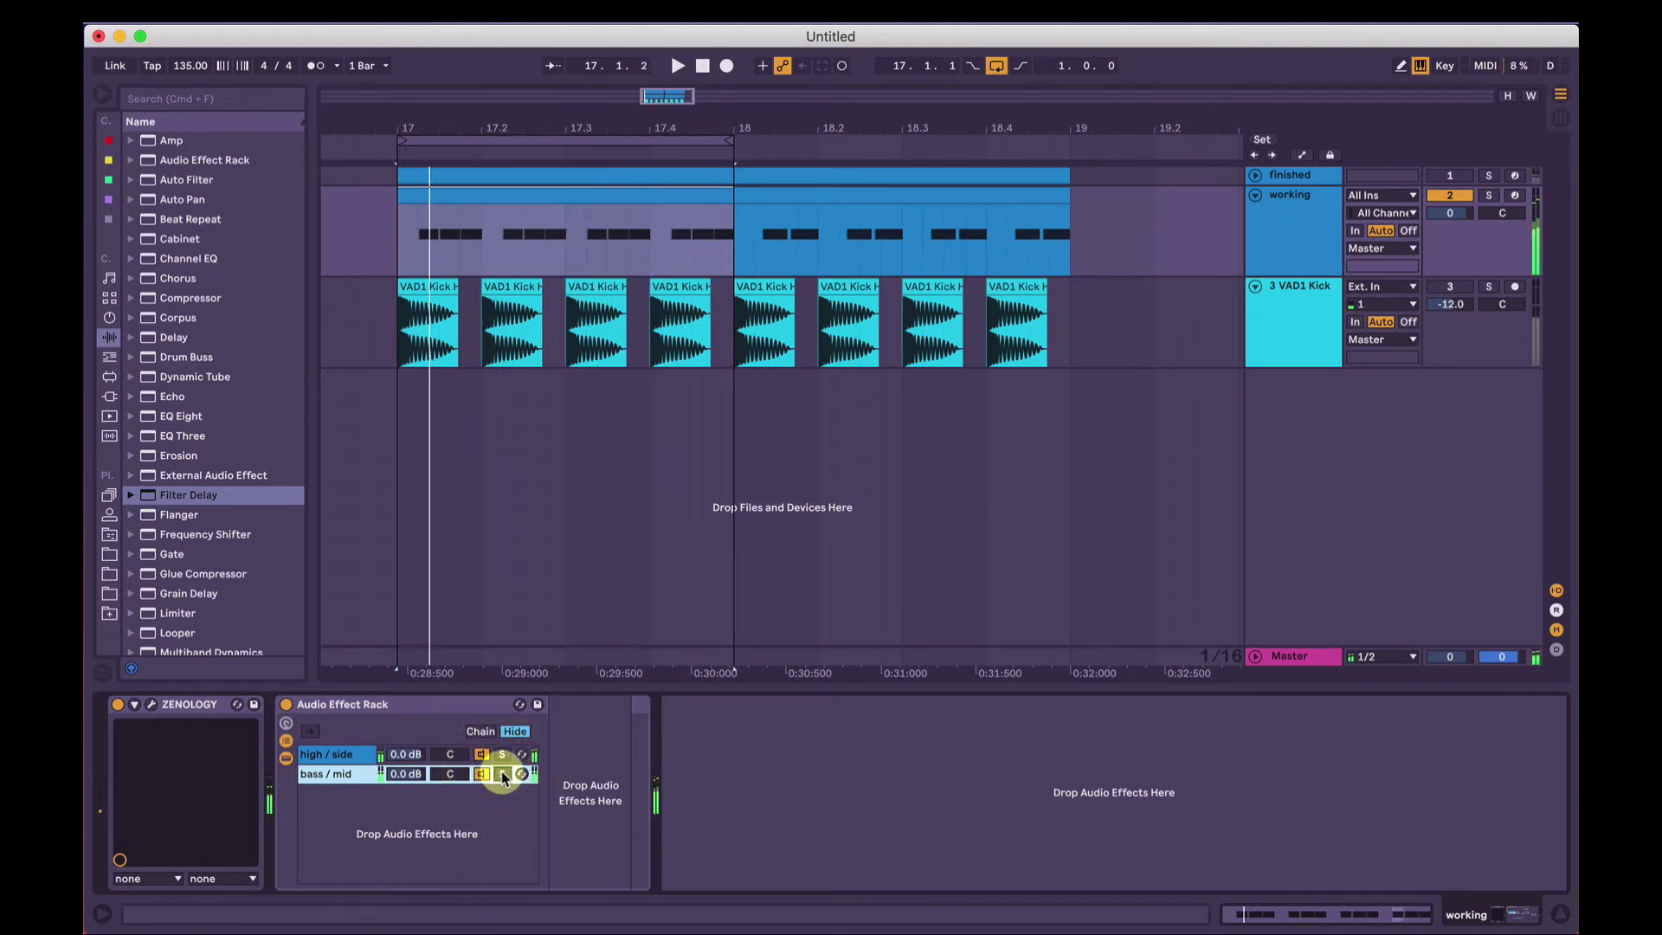
pyautogui.click(501, 773)
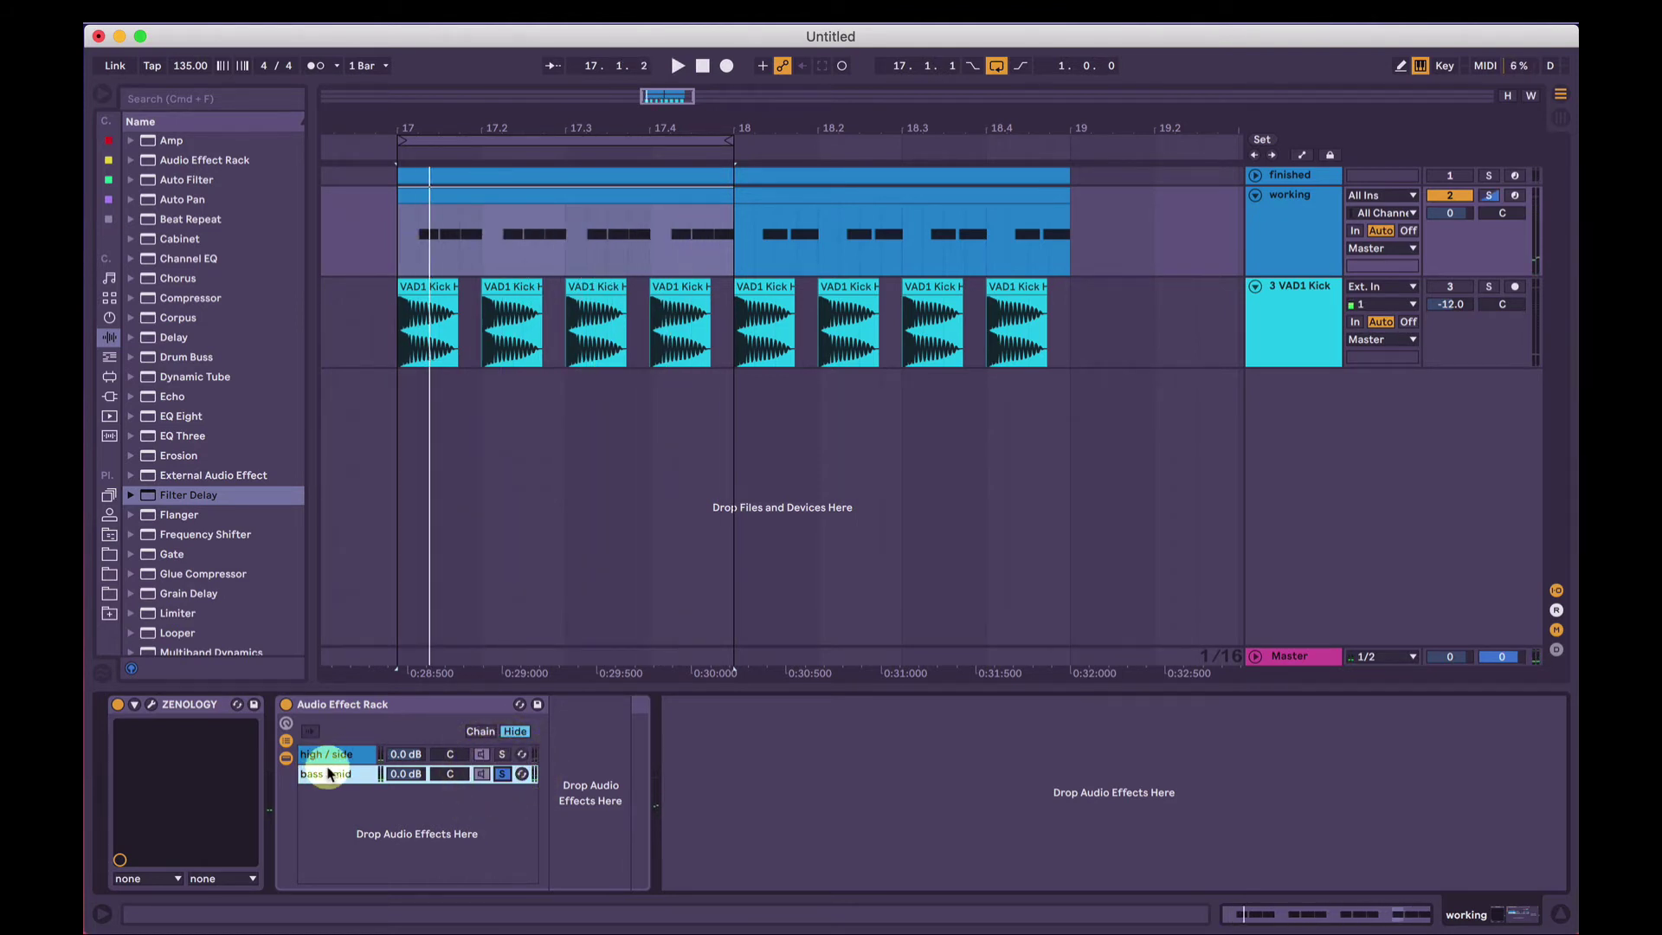
# Add an Auto Filter to the bass / mid chain and lower its low-pass frequency to 1.16 kHz during playback
pyautogui.click(327, 775)
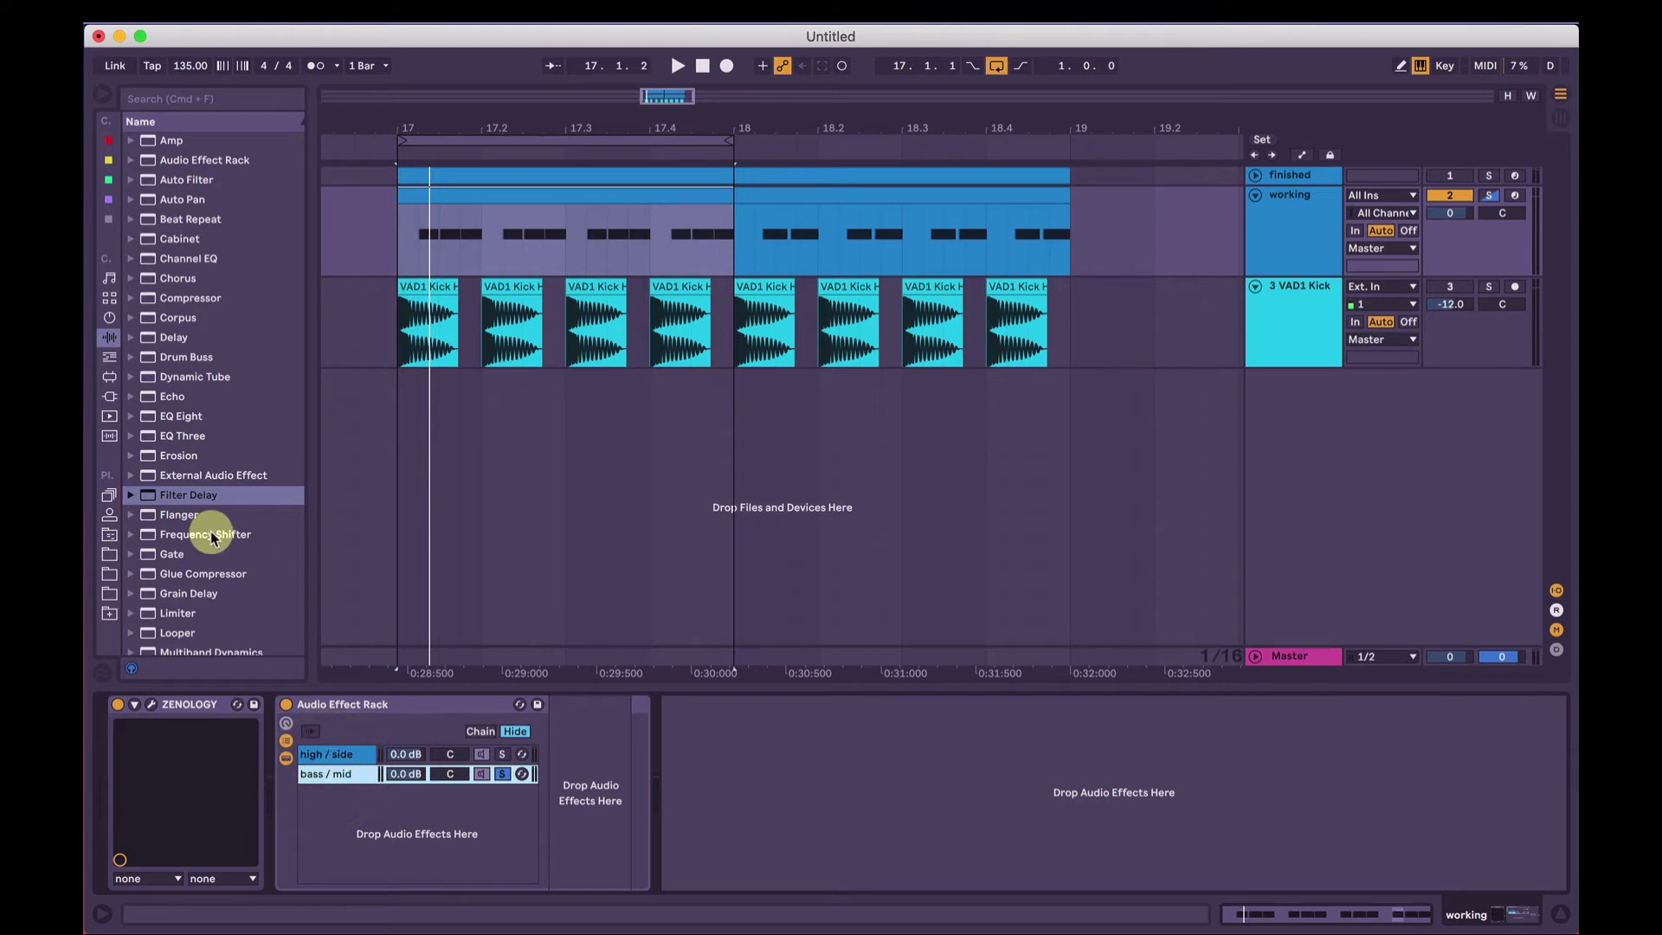
pyautogui.moveTo(177, 182); pyautogui.dragTo(602, 760)
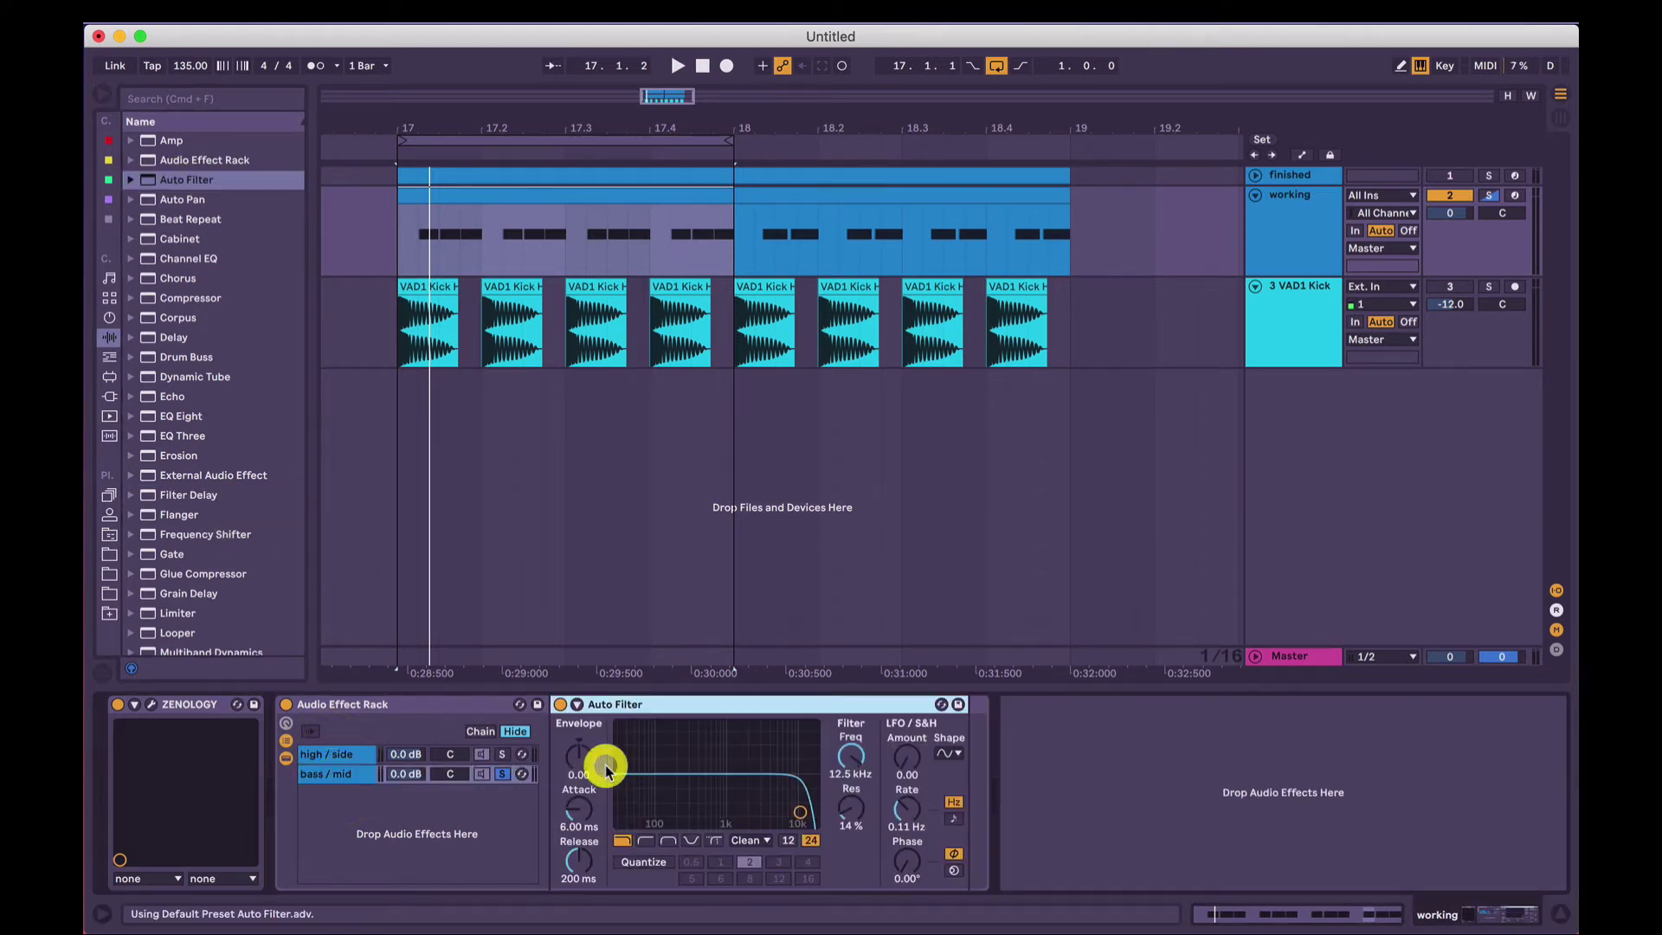
pyautogui.press('space')
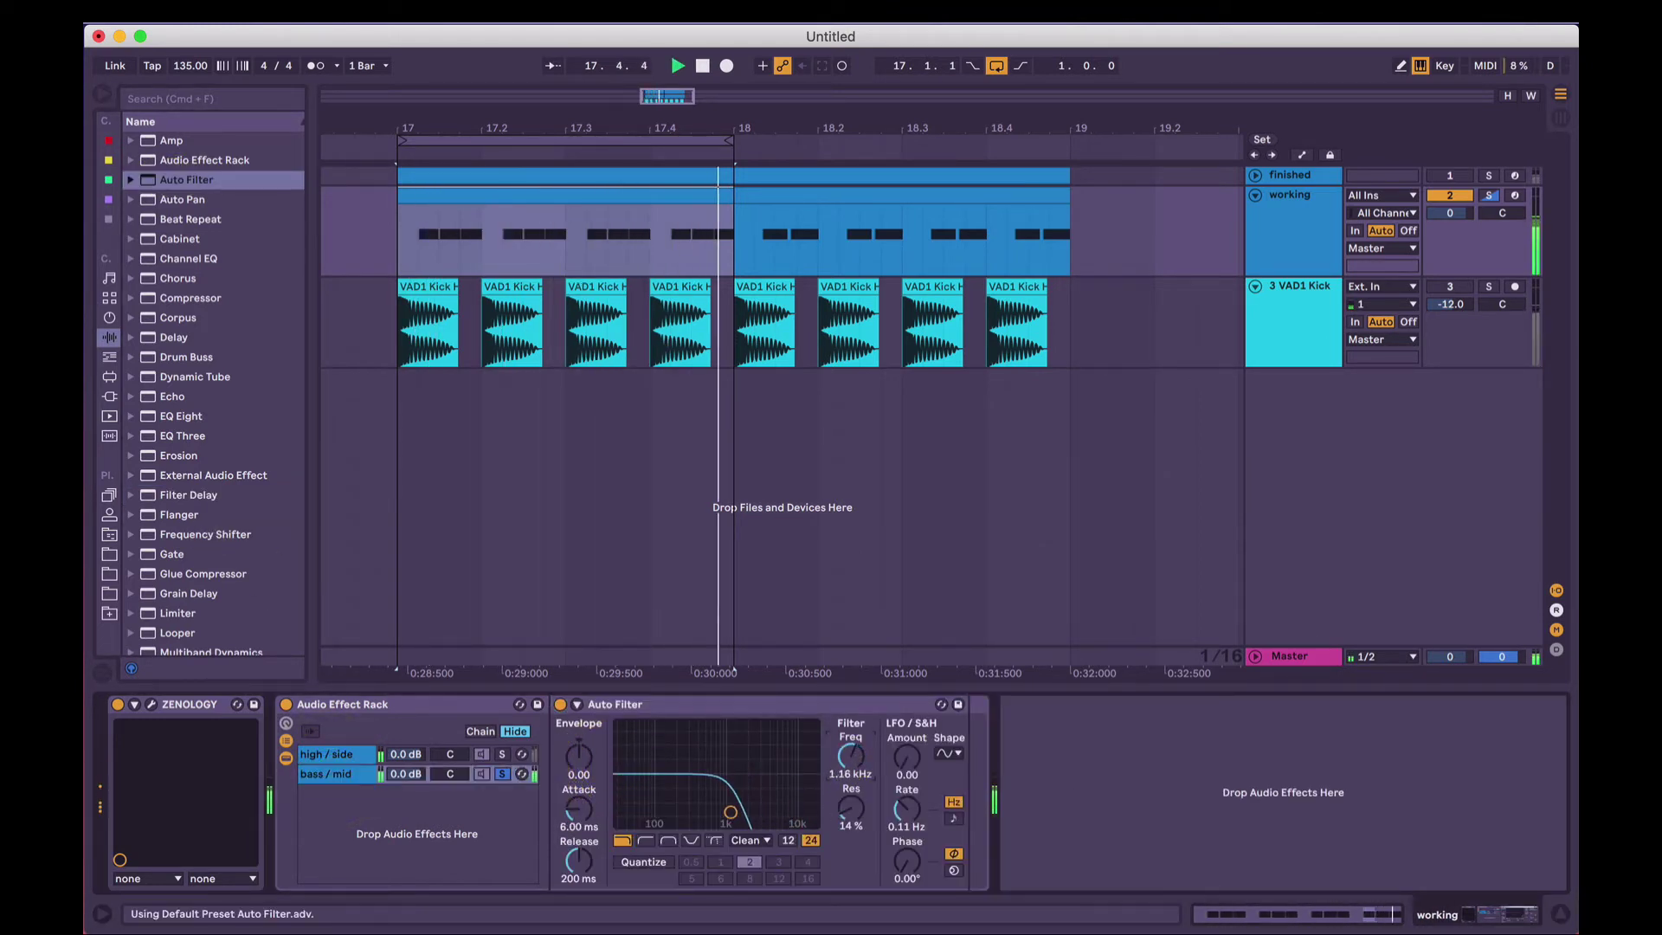
# Listen to both rack chains together, and to the filtered bass / mid chain soloed
pyautogui.click(502, 774)
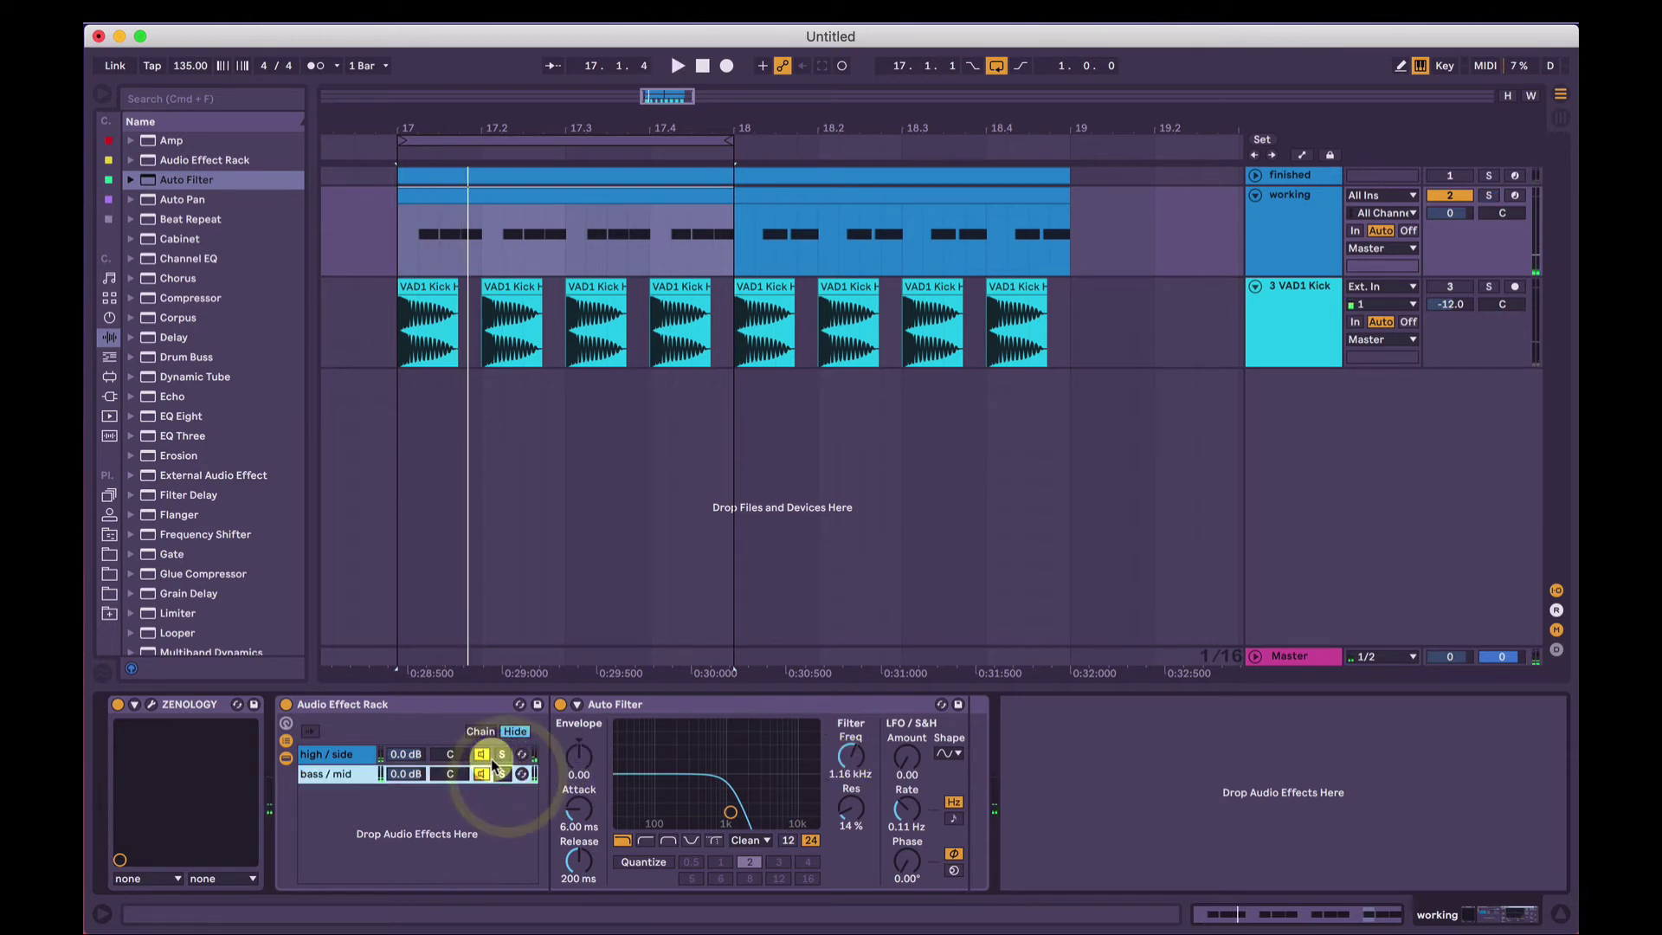
pyautogui.press('space')
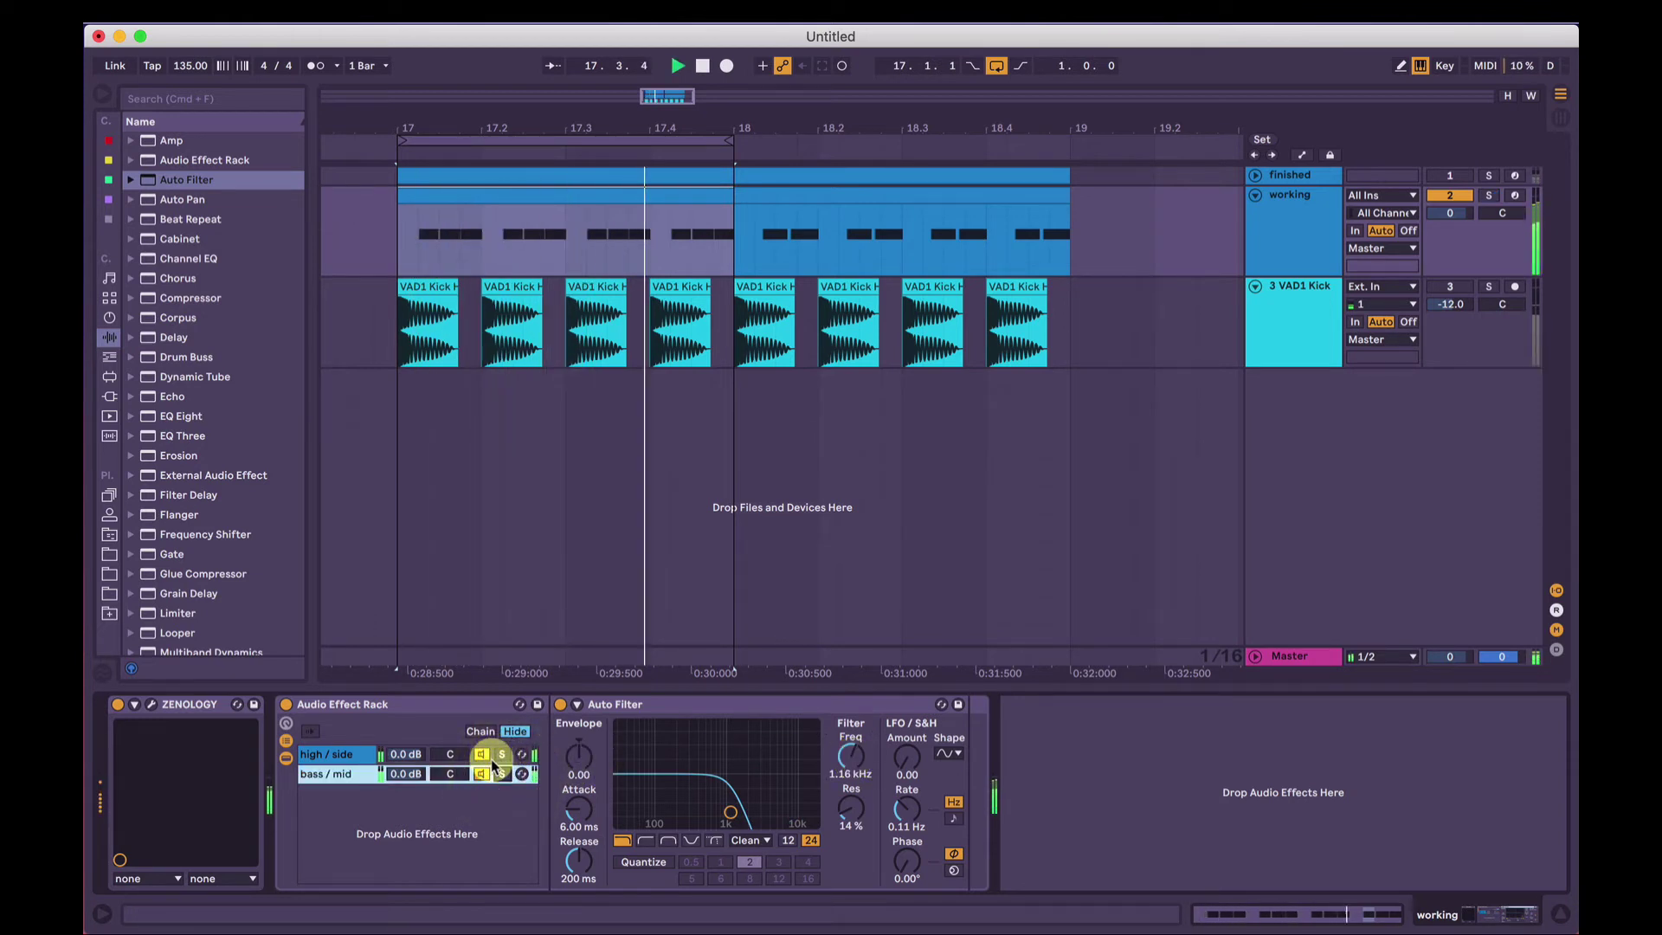
pyautogui.press('space')
pyautogui.click(501, 775)
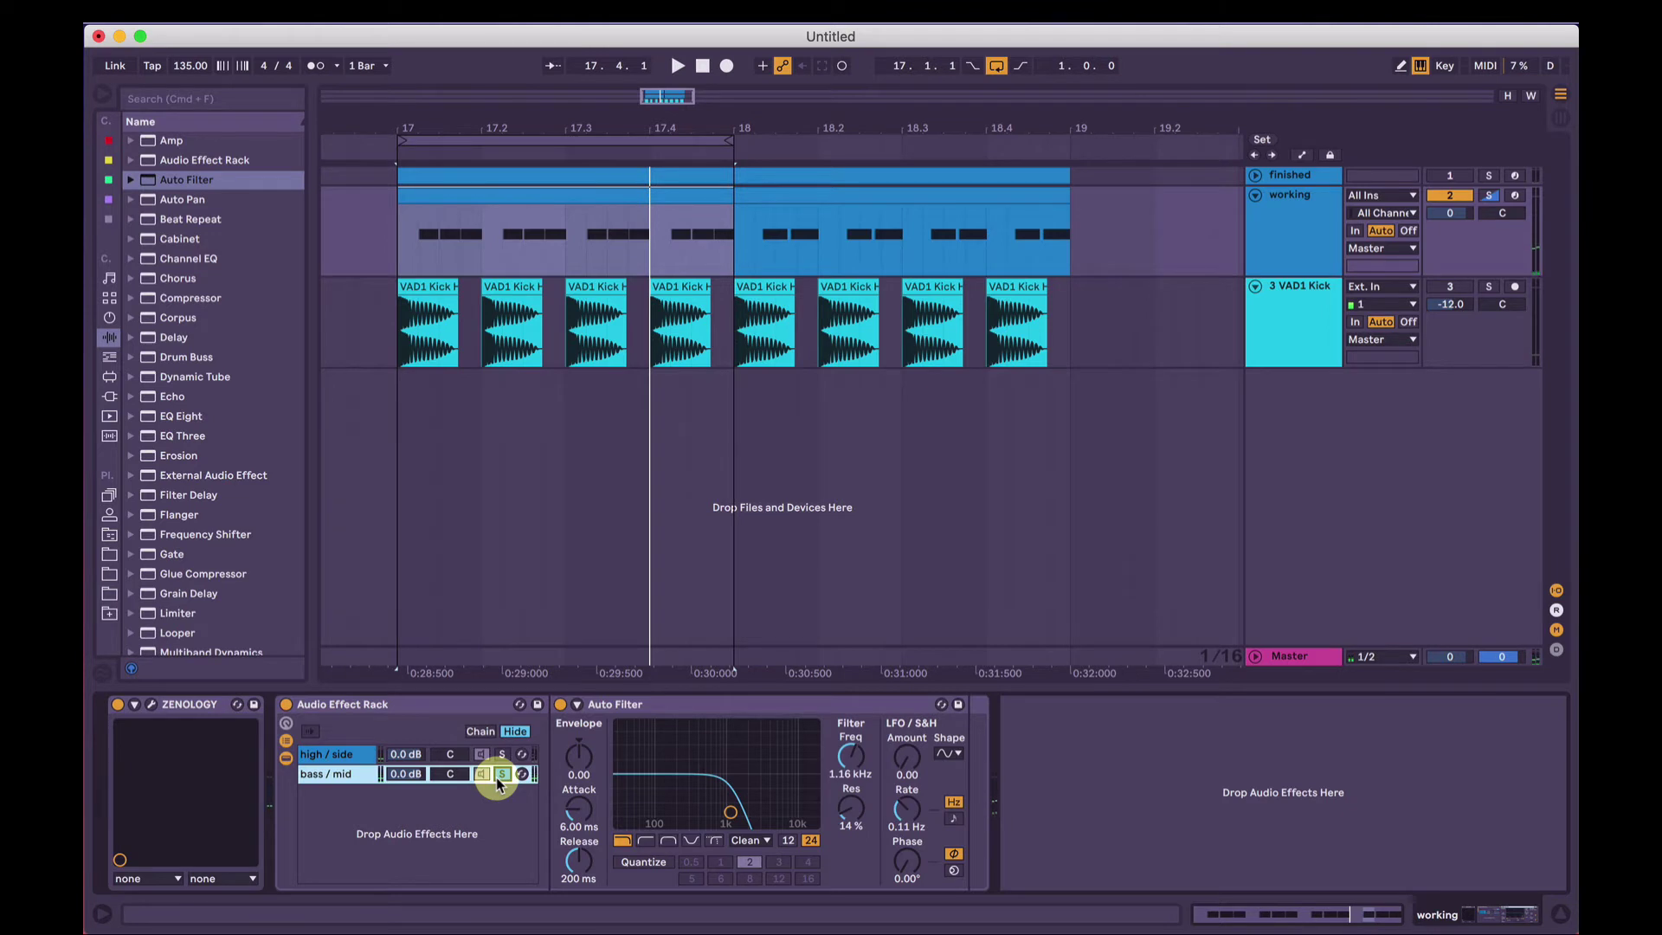
pyautogui.press('space')
pyautogui.press('space')
# With high / side soloed, set the delay's L filter to 1.80 kHz, Q 6.00 and its R filter Q to 7.75, ending with both chains unsoloed
pyautogui.click(502, 754)
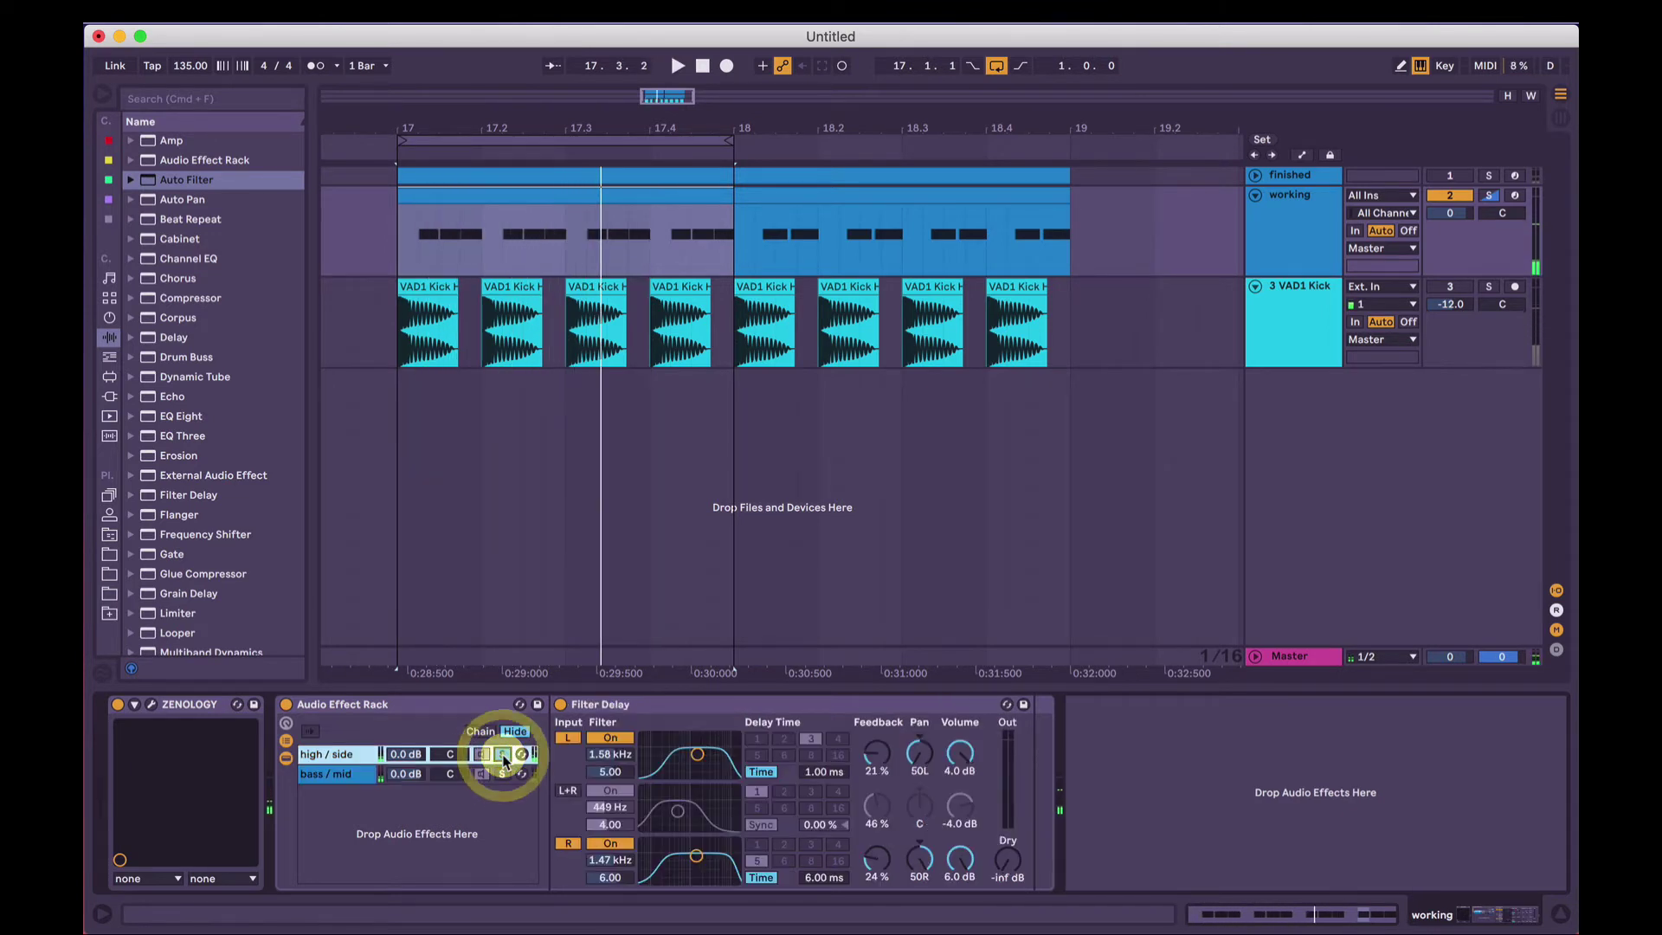
pyautogui.press('space')
pyautogui.click(697, 754)
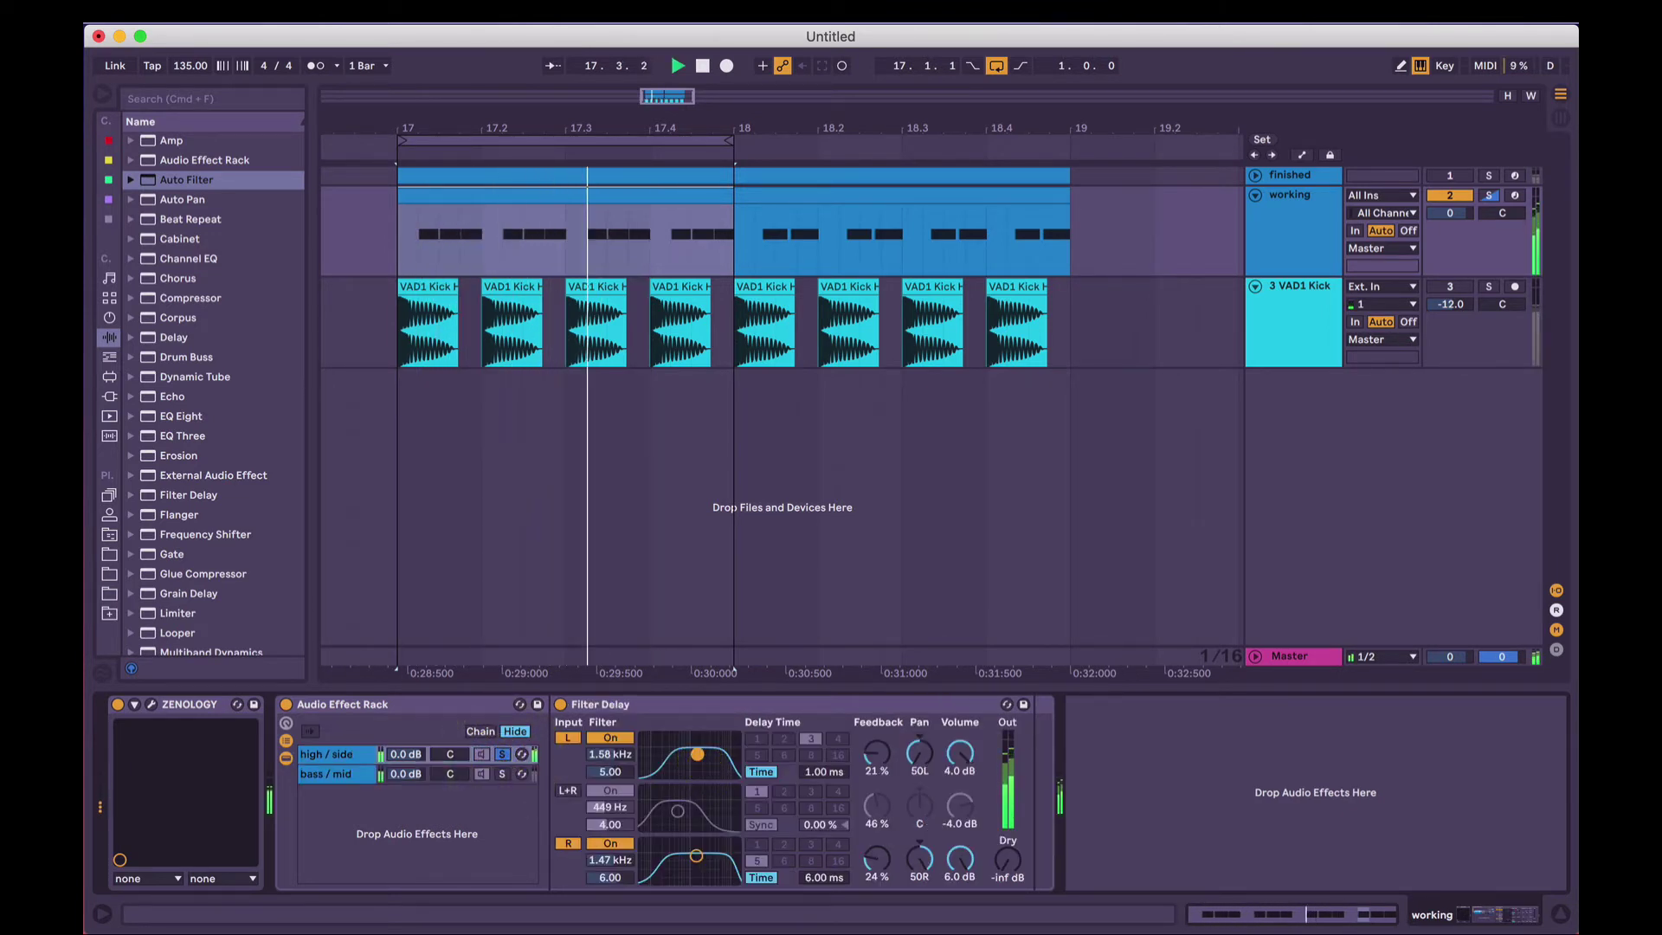
pyautogui.moveTo(697, 754); pyautogui.dragTo(699, 750)
pyautogui.moveTo(696, 856); pyautogui.dragTo(698, 852)
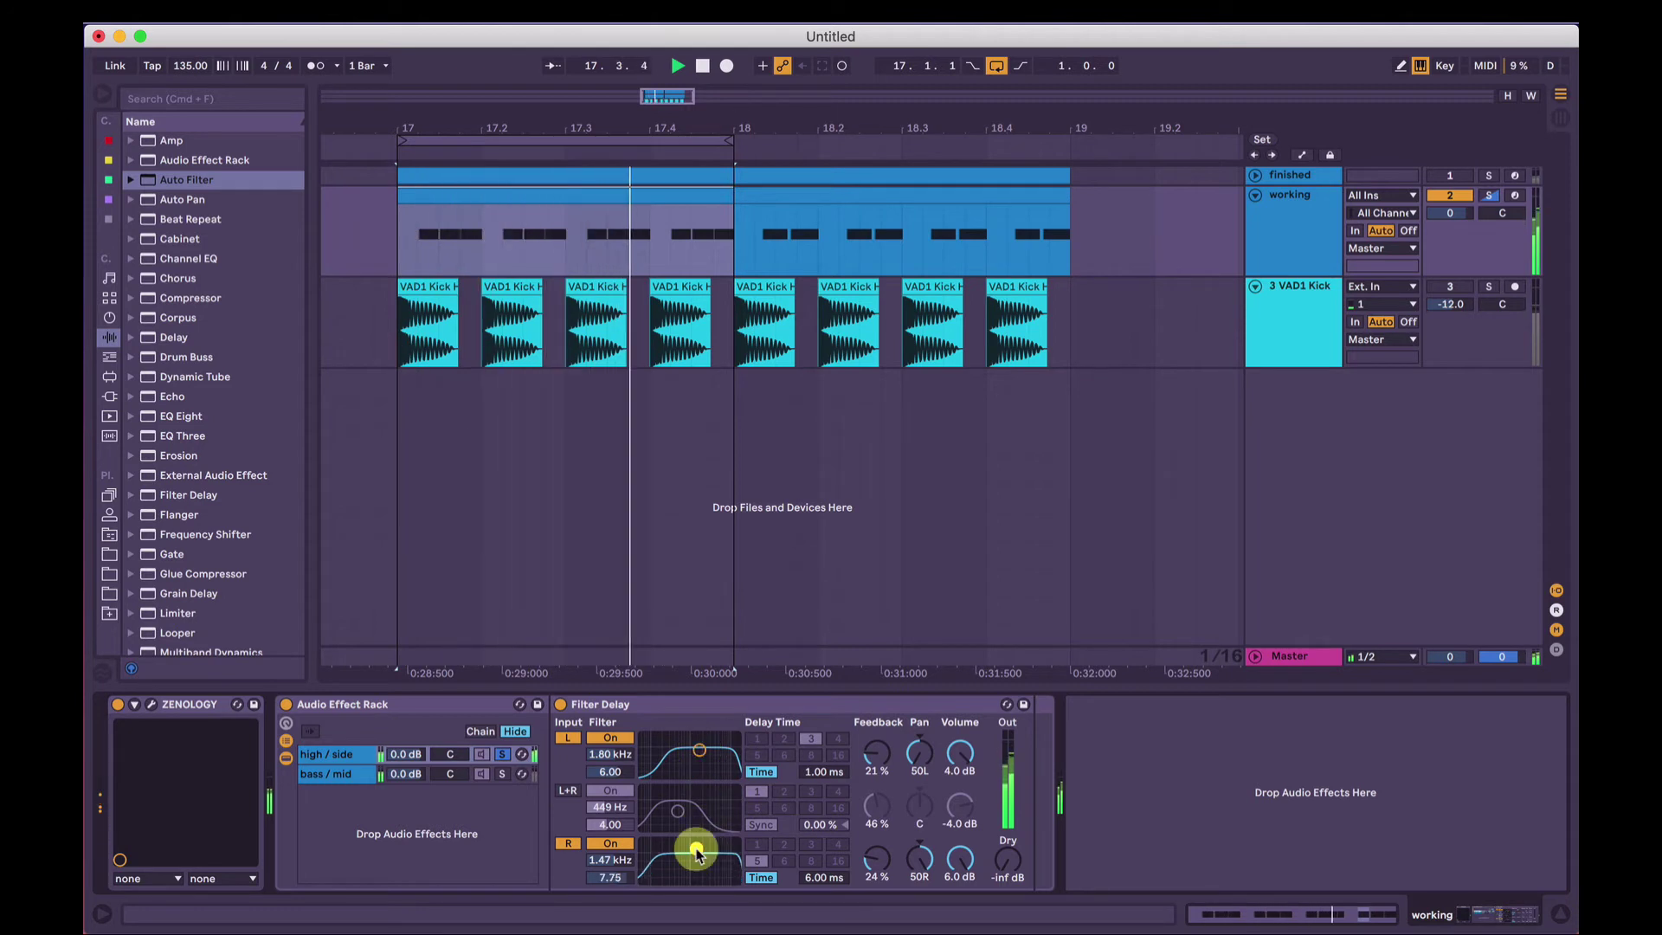
pyautogui.click(504, 772)
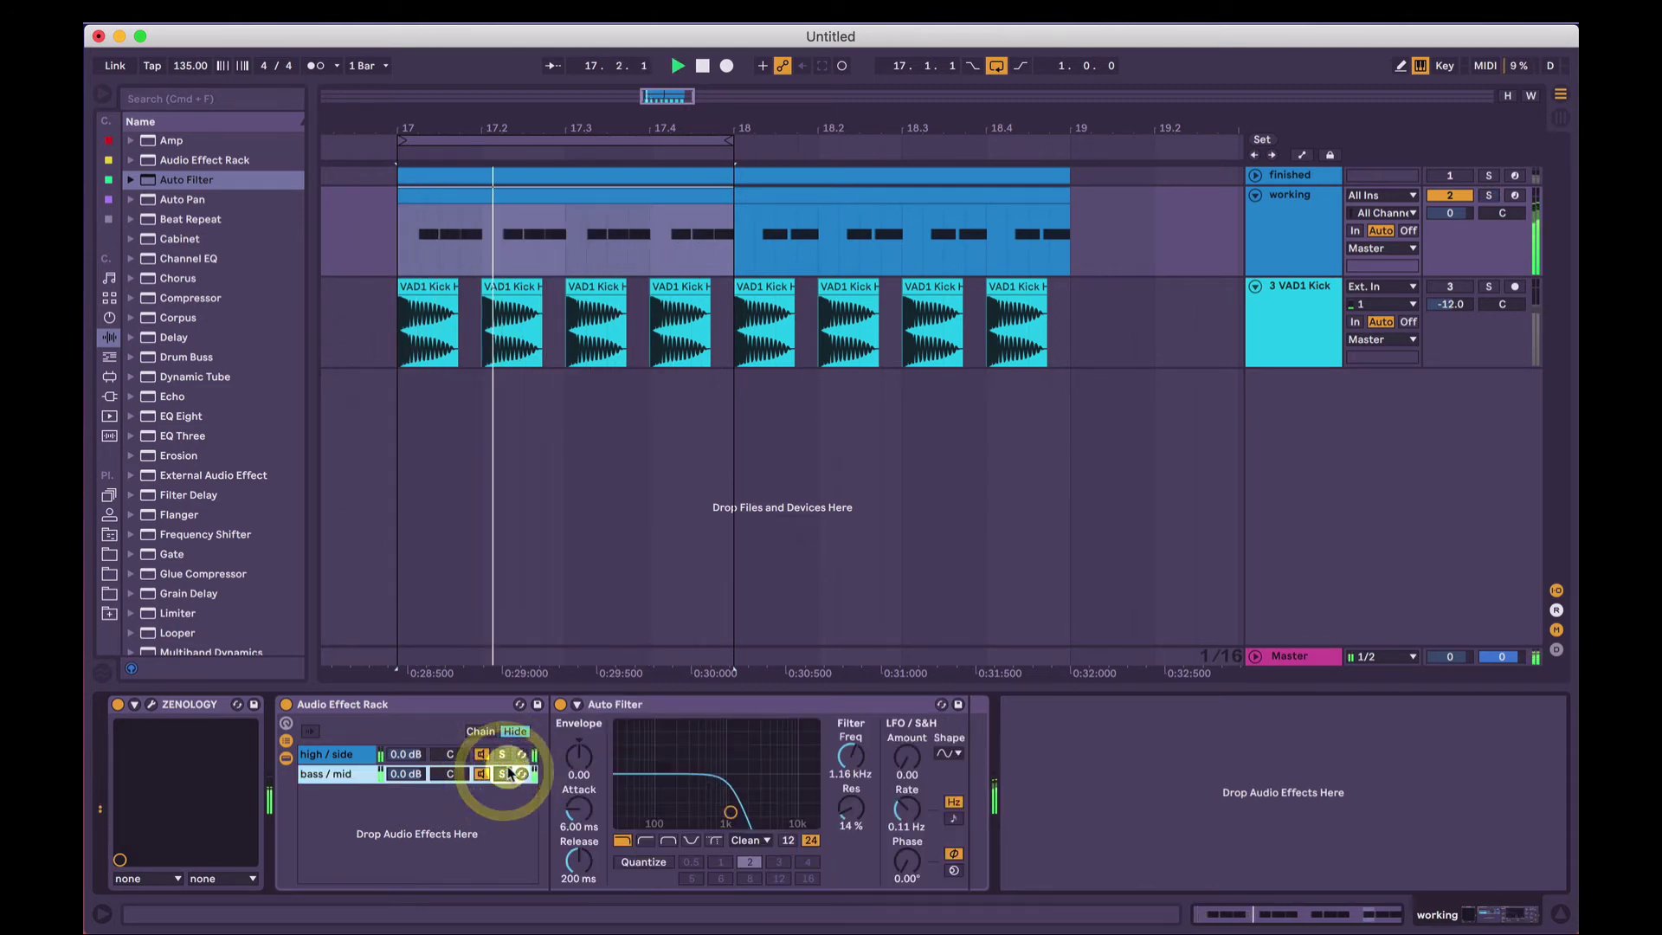
# Activate the VAD1 Kick track and listen to the bass together with the kick
pyautogui.click(1450, 286)
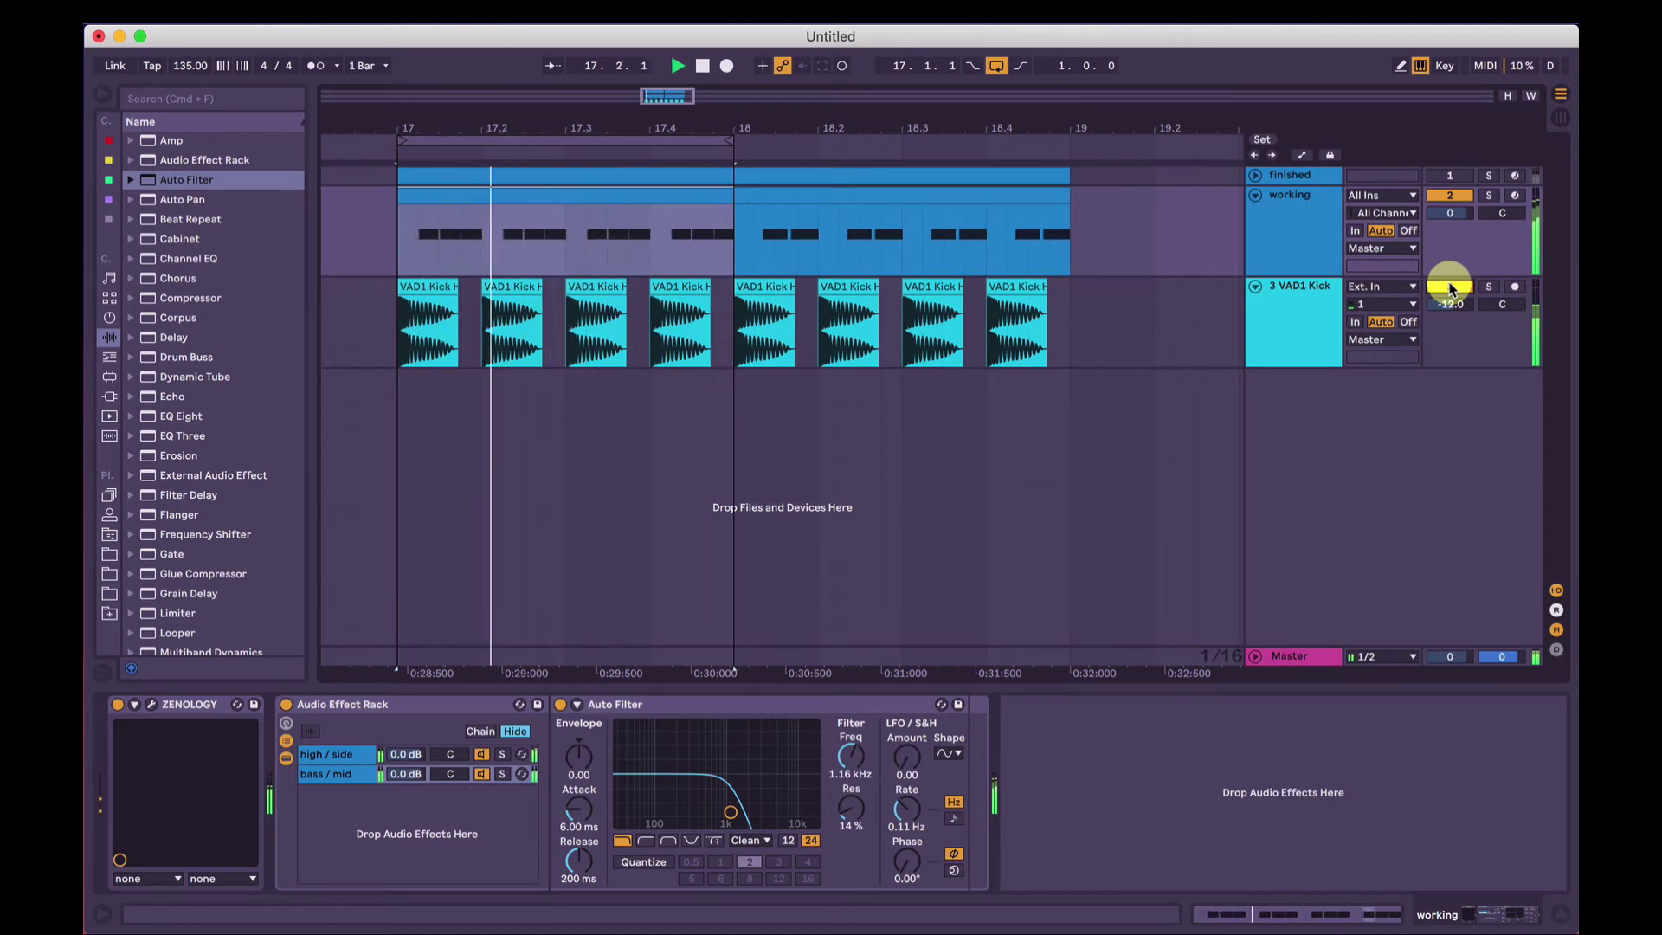
pyautogui.click(636, 111)
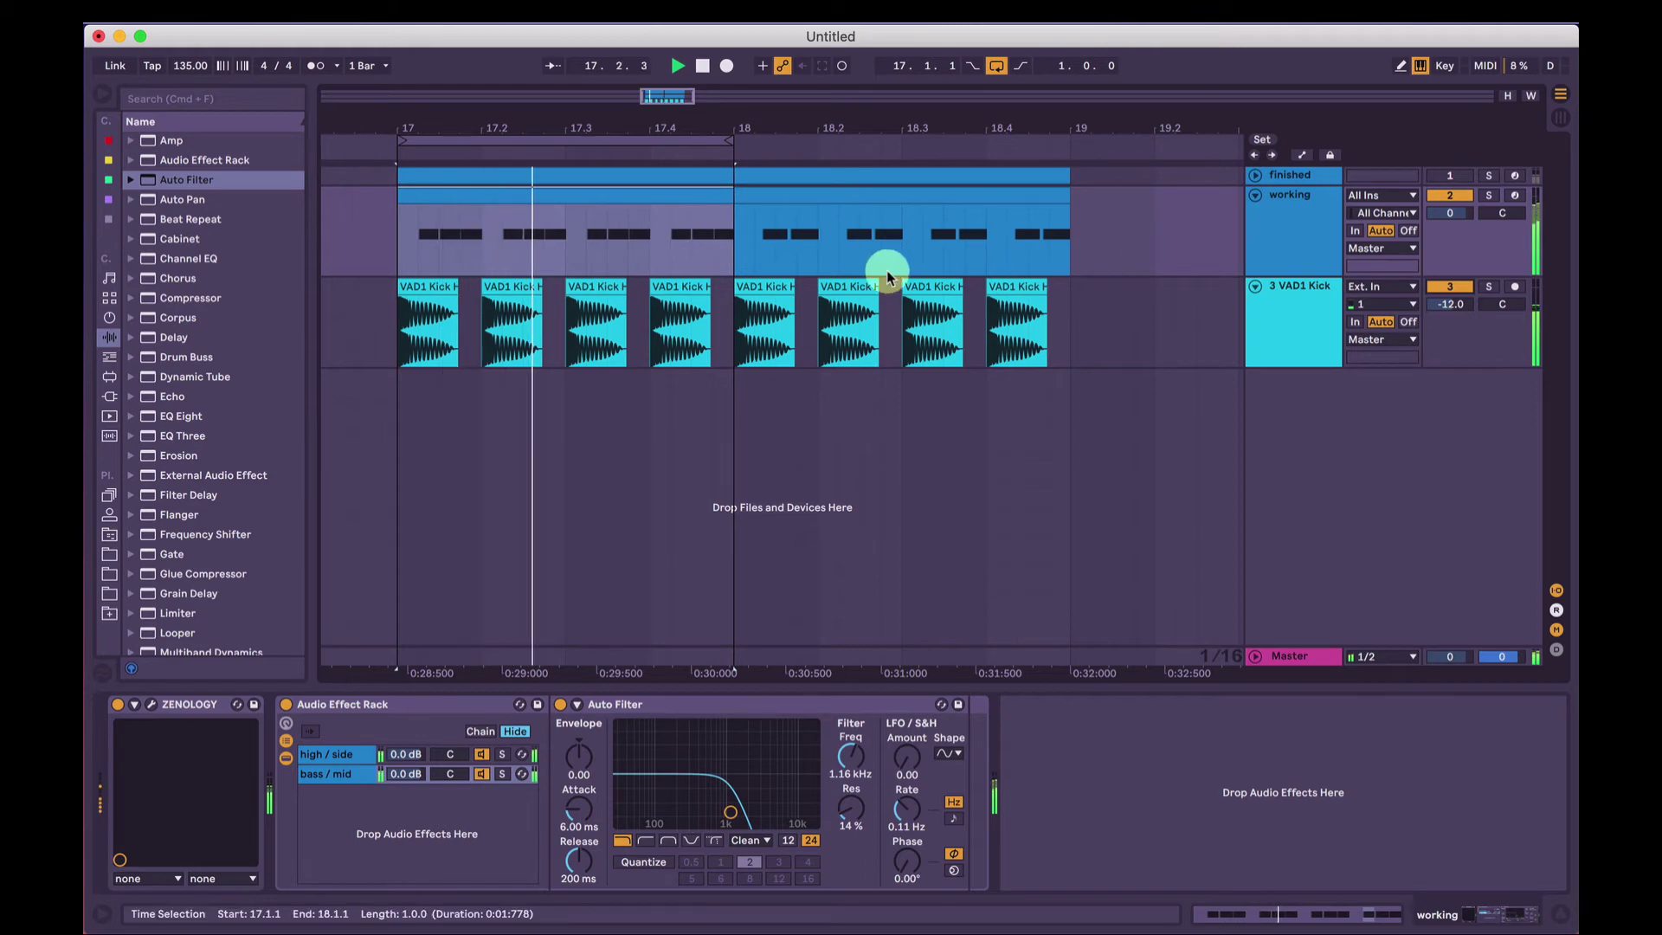
pyautogui.click(1291, 229)
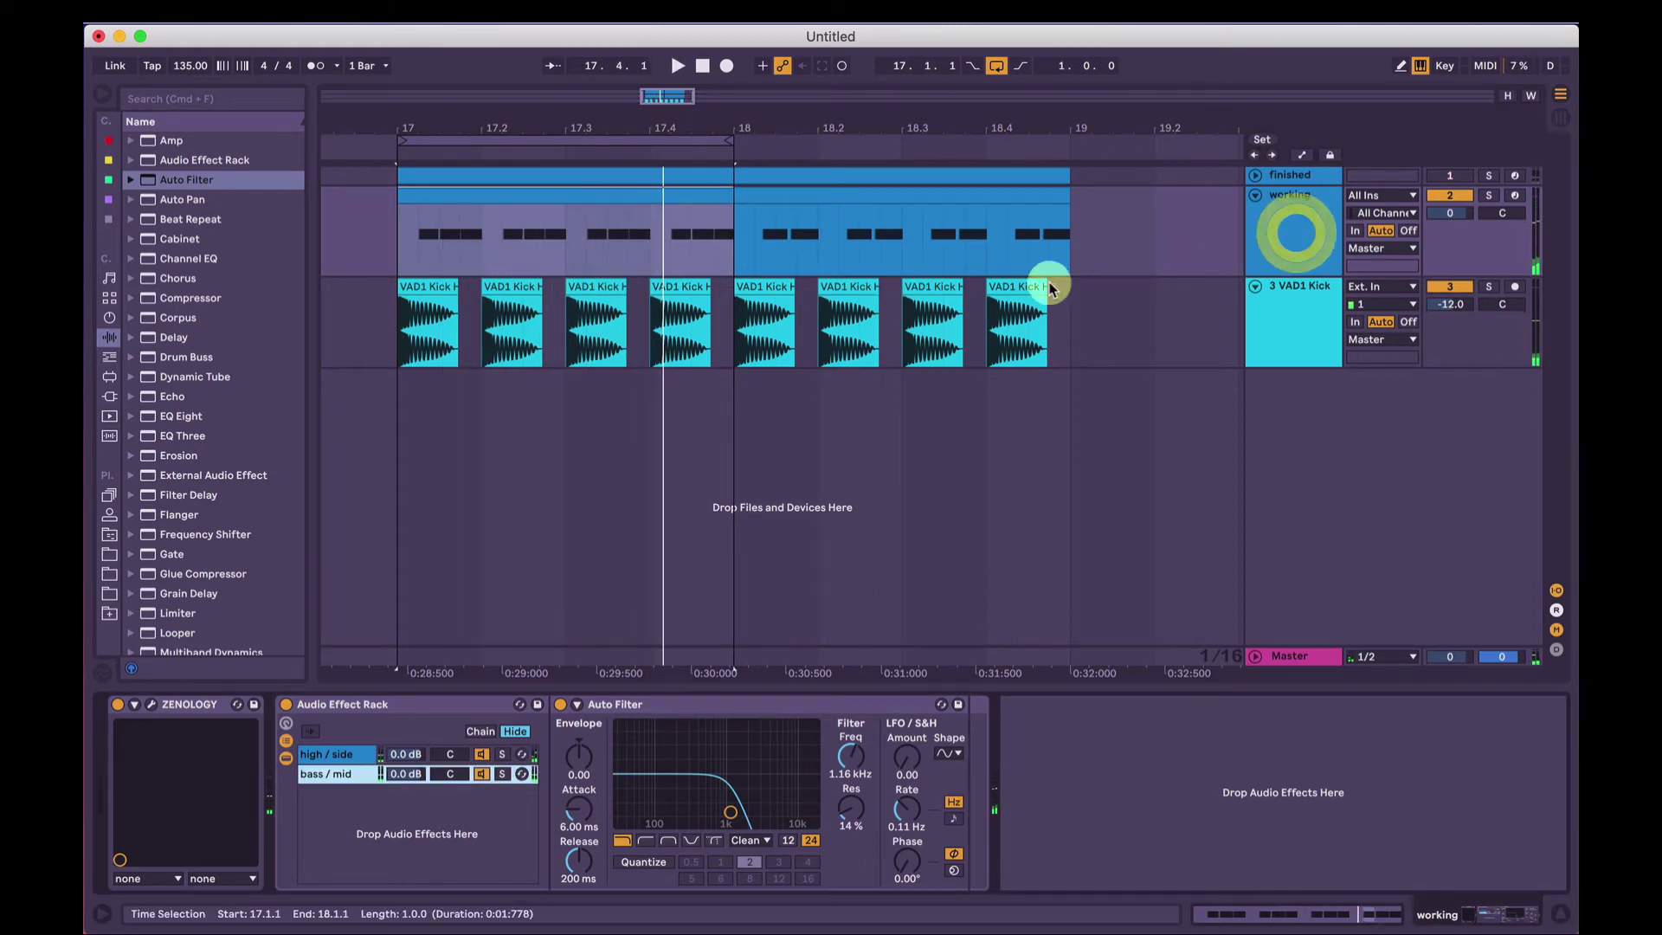
# Reopen the synth from the working track, hide its MFX section and enlarge its window
pyautogui.click(152, 706)
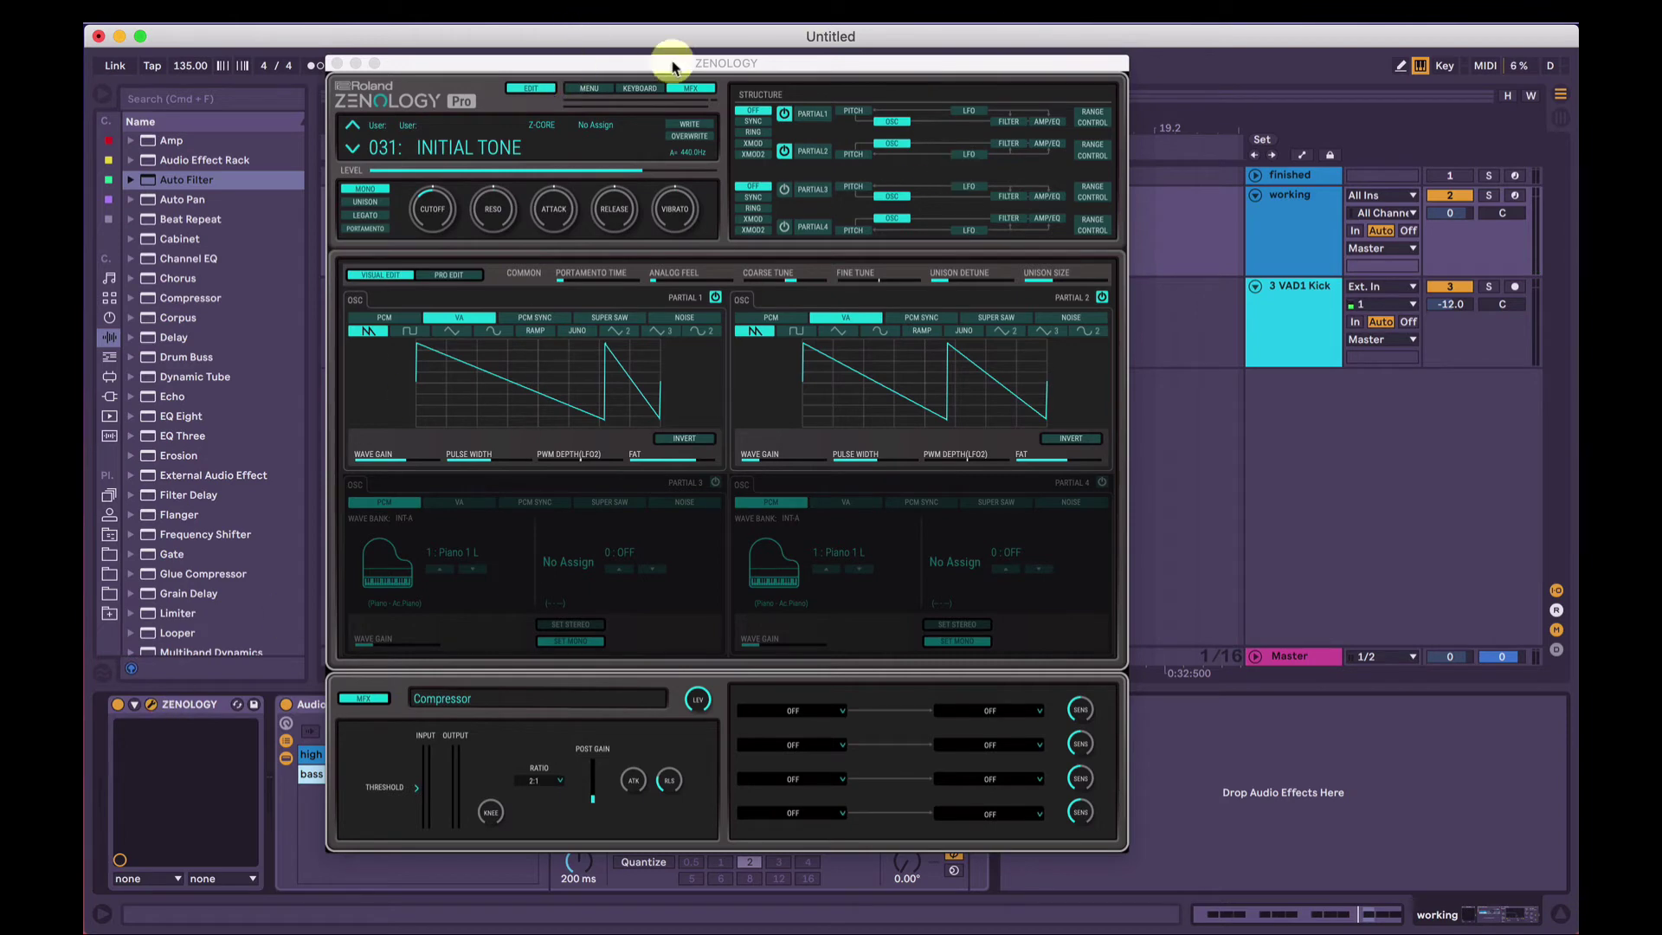
pyautogui.click(690, 87)
pyautogui.click(597, 88)
pyautogui.click(726, 262)
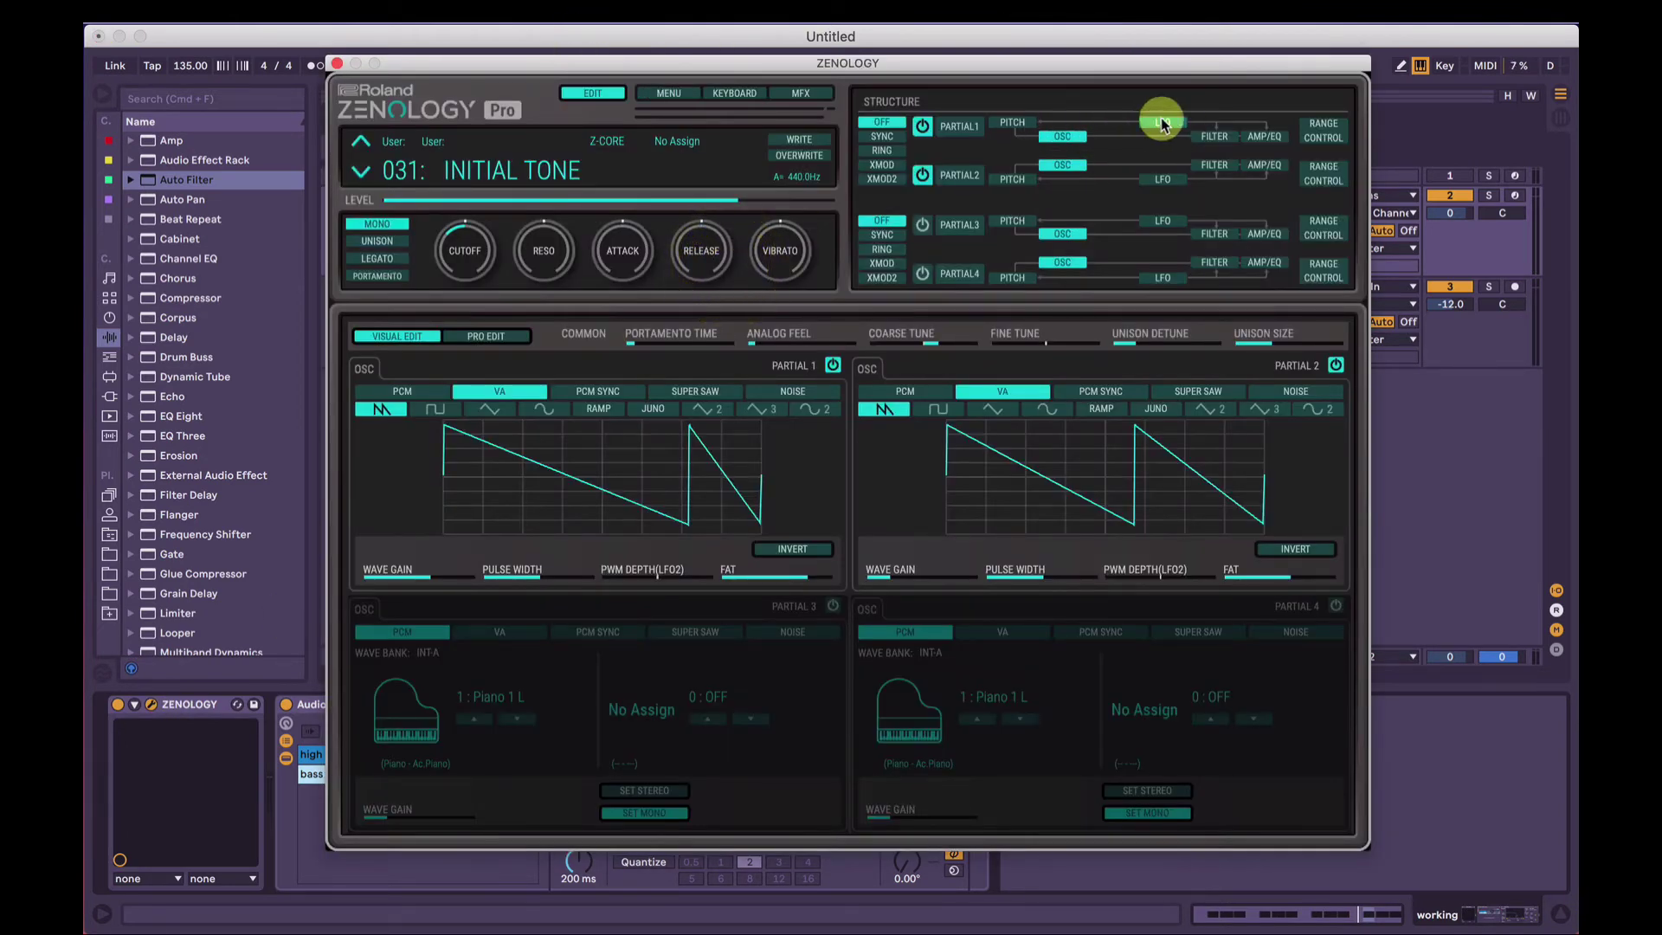
# Raise partial 1's filter cutoff key follow slightly above zero, show partial 2's filter envelope, and switch partial 2 off
pyautogui.click(1213, 135)
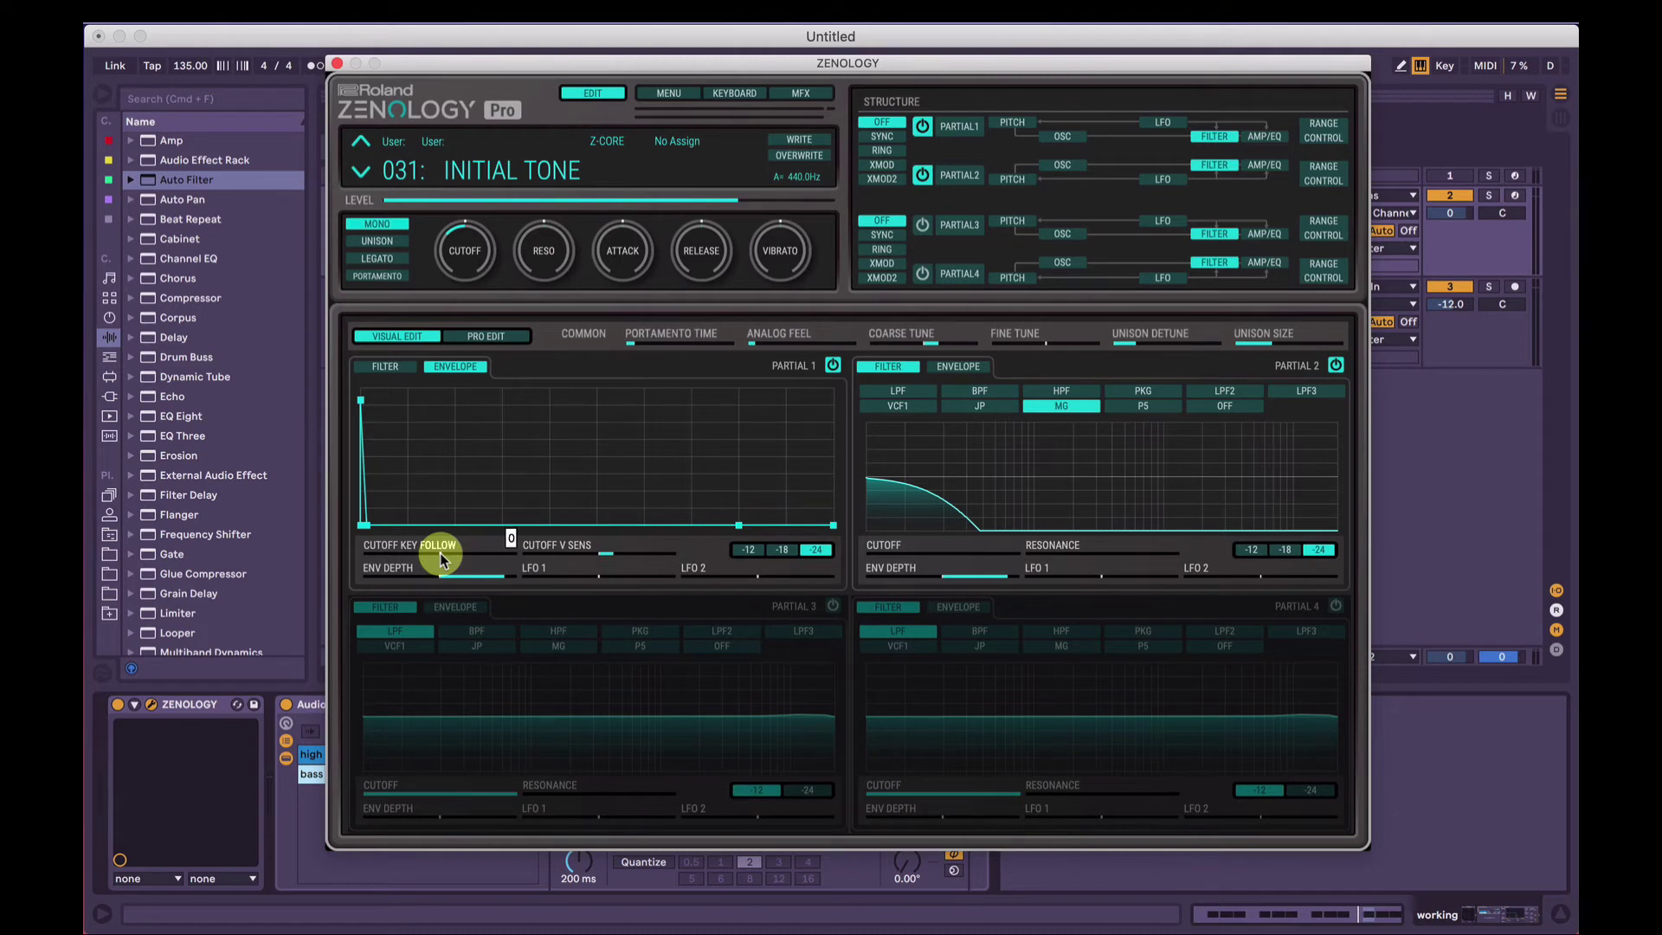
pyautogui.moveTo(466, 555); pyautogui.dragTo(408, 559)
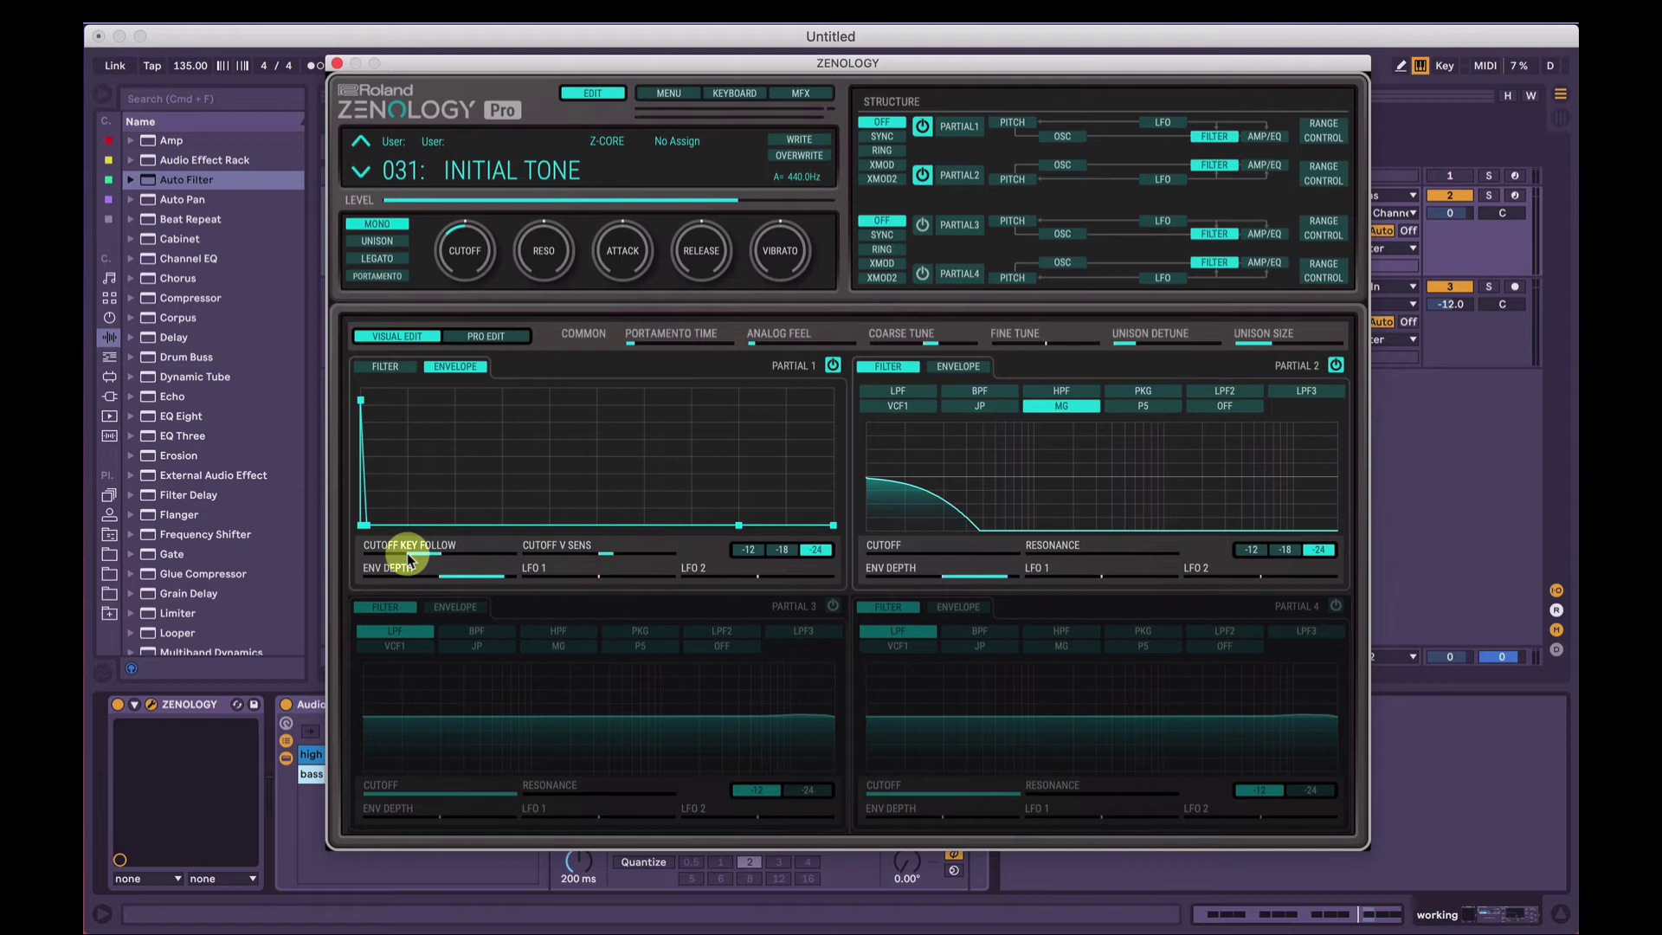
pyautogui.moveTo(409, 558); pyautogui.dragTo(454, 558)
pyautogui.click(958, 366)
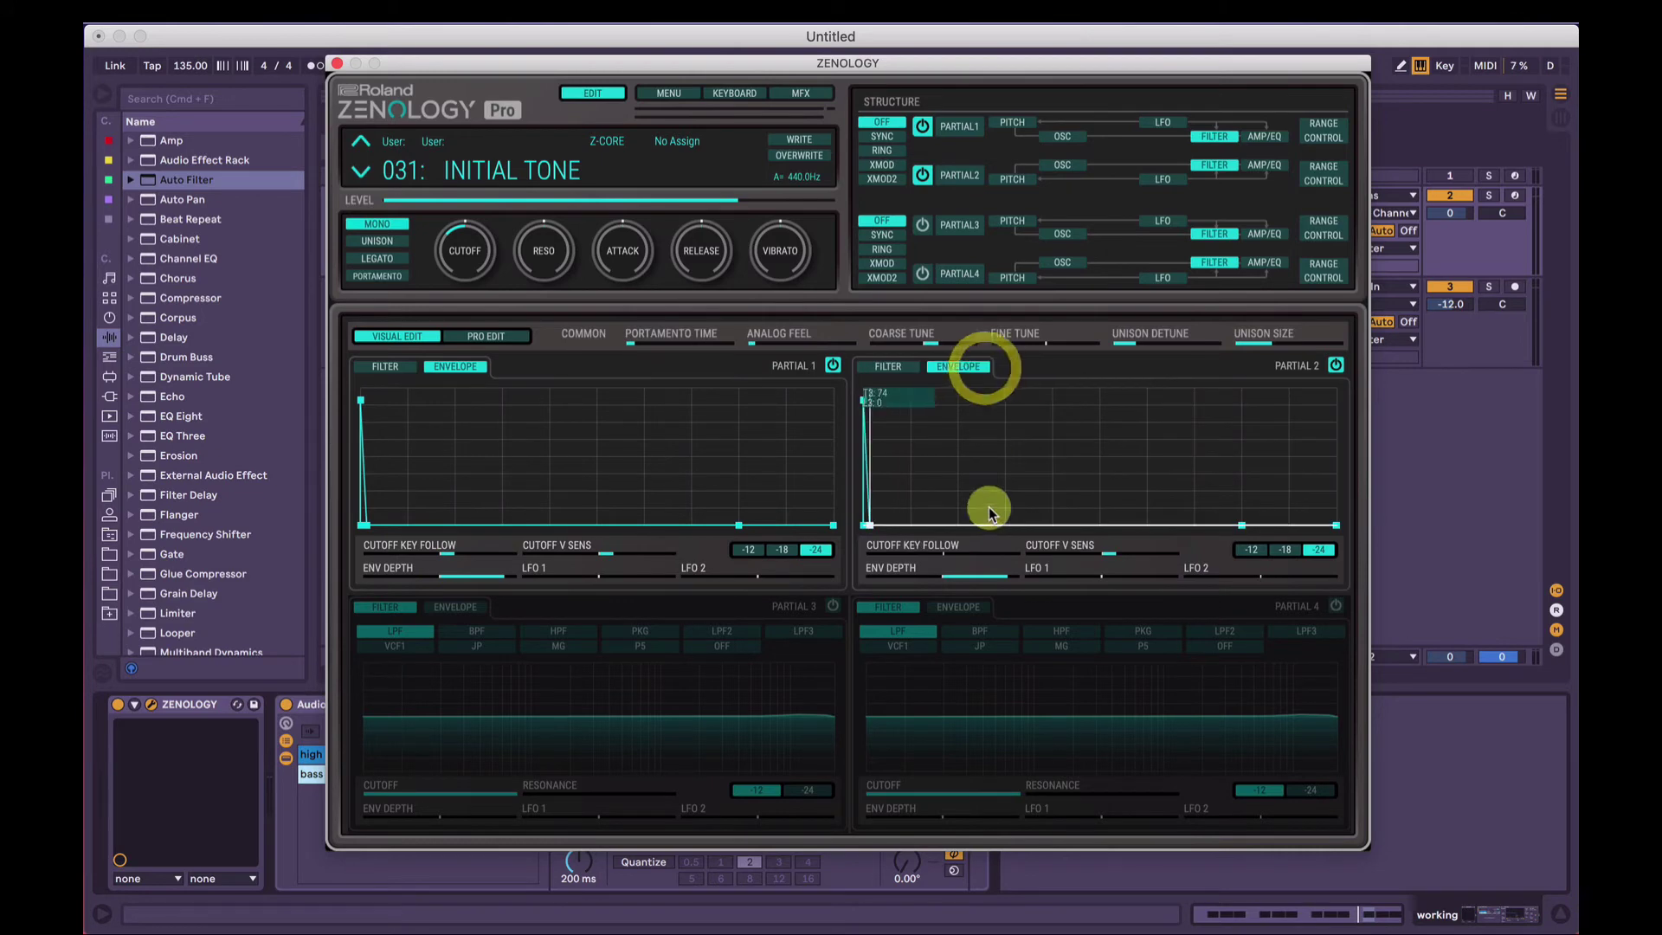
pyautogui.click(991, 548)
pyautogui.click(928, 167)
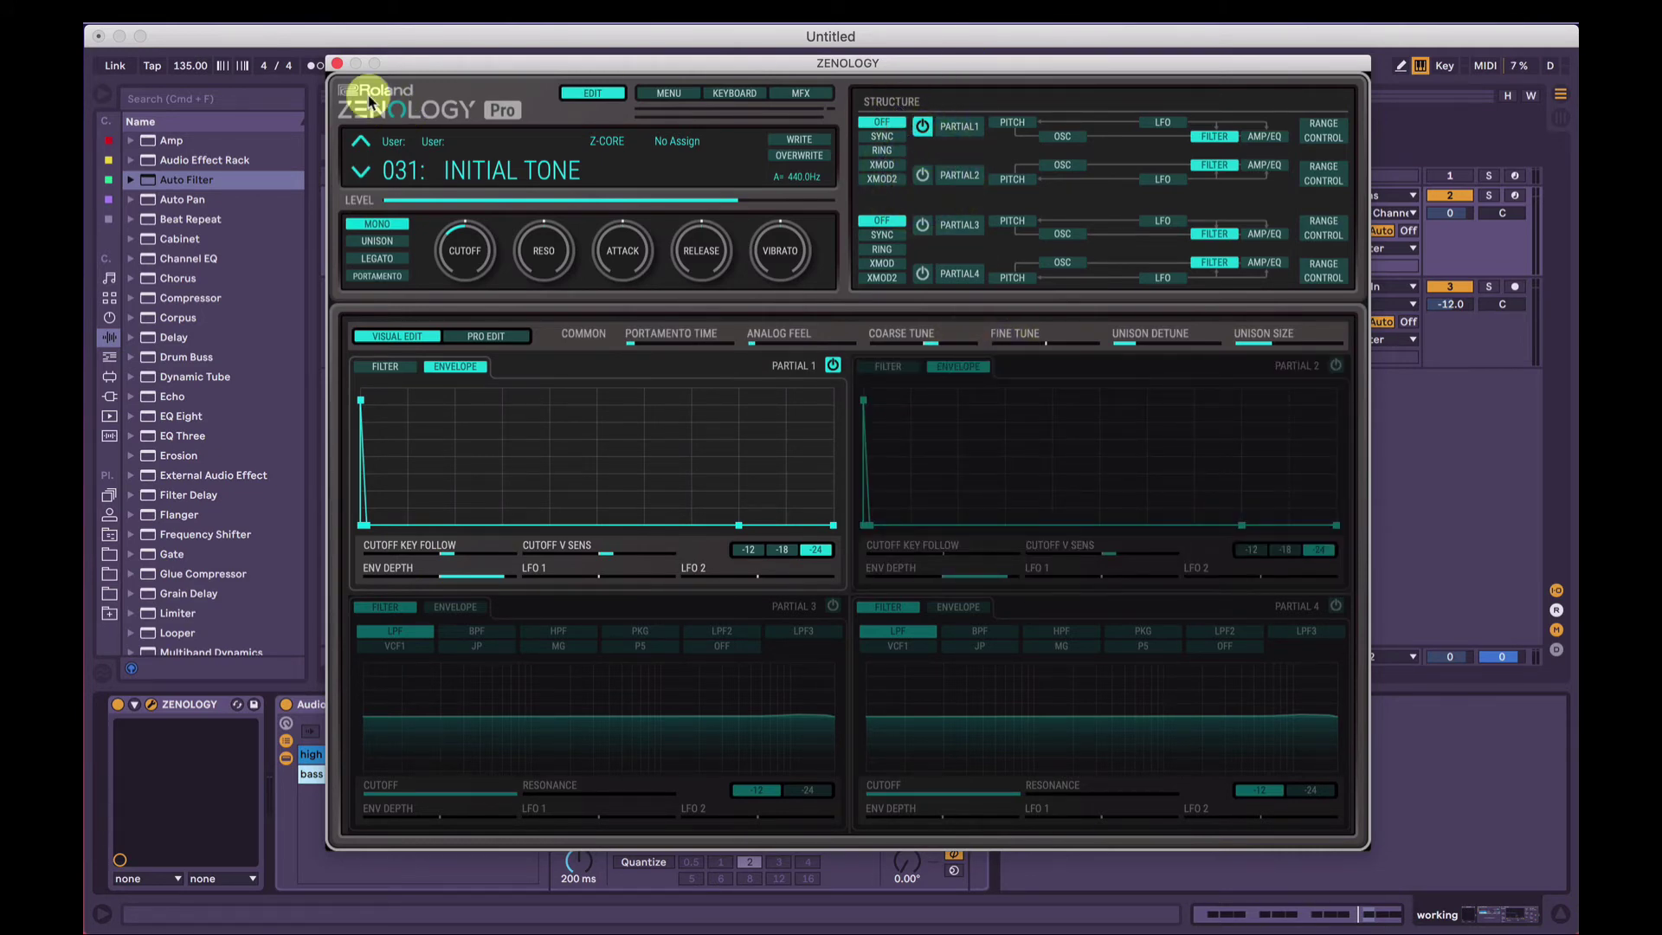
# In the working track's first MIDI clip, raise the notes at 1.1.3, 1.2.3, 1.3.4 and 1.4.3 one octave to E1
pyautogui.click(336, 64)
pyautogui.click(557, 193)
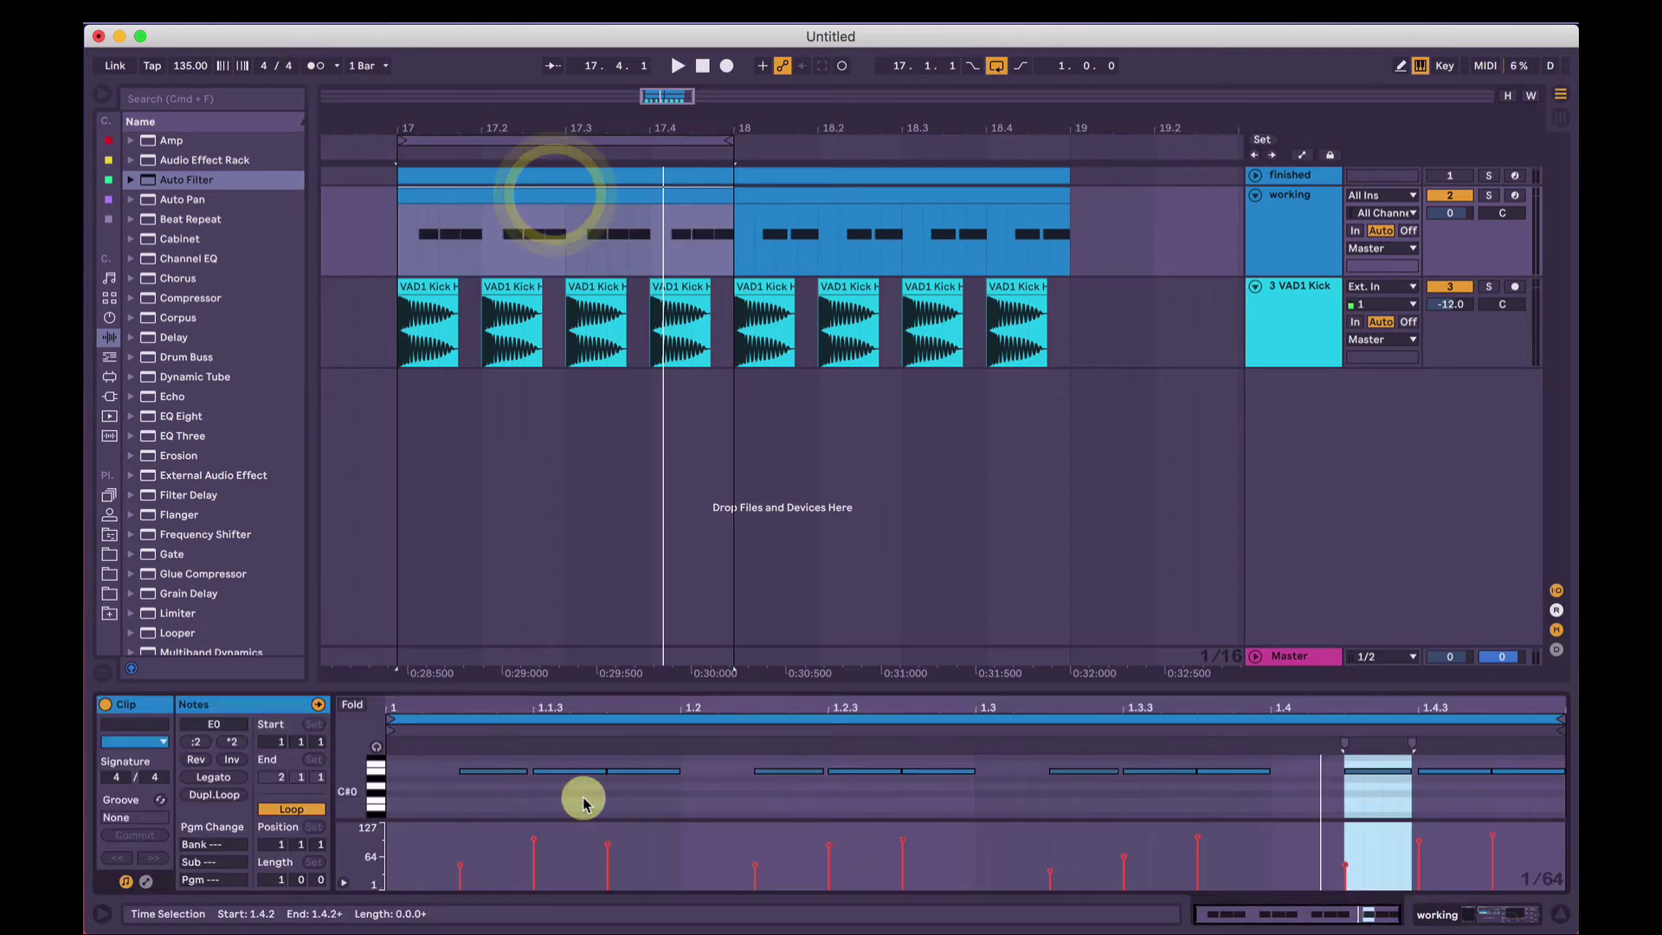
pyautogui.moveTo(576, 771); pyautogui.dragTo(575, 713)
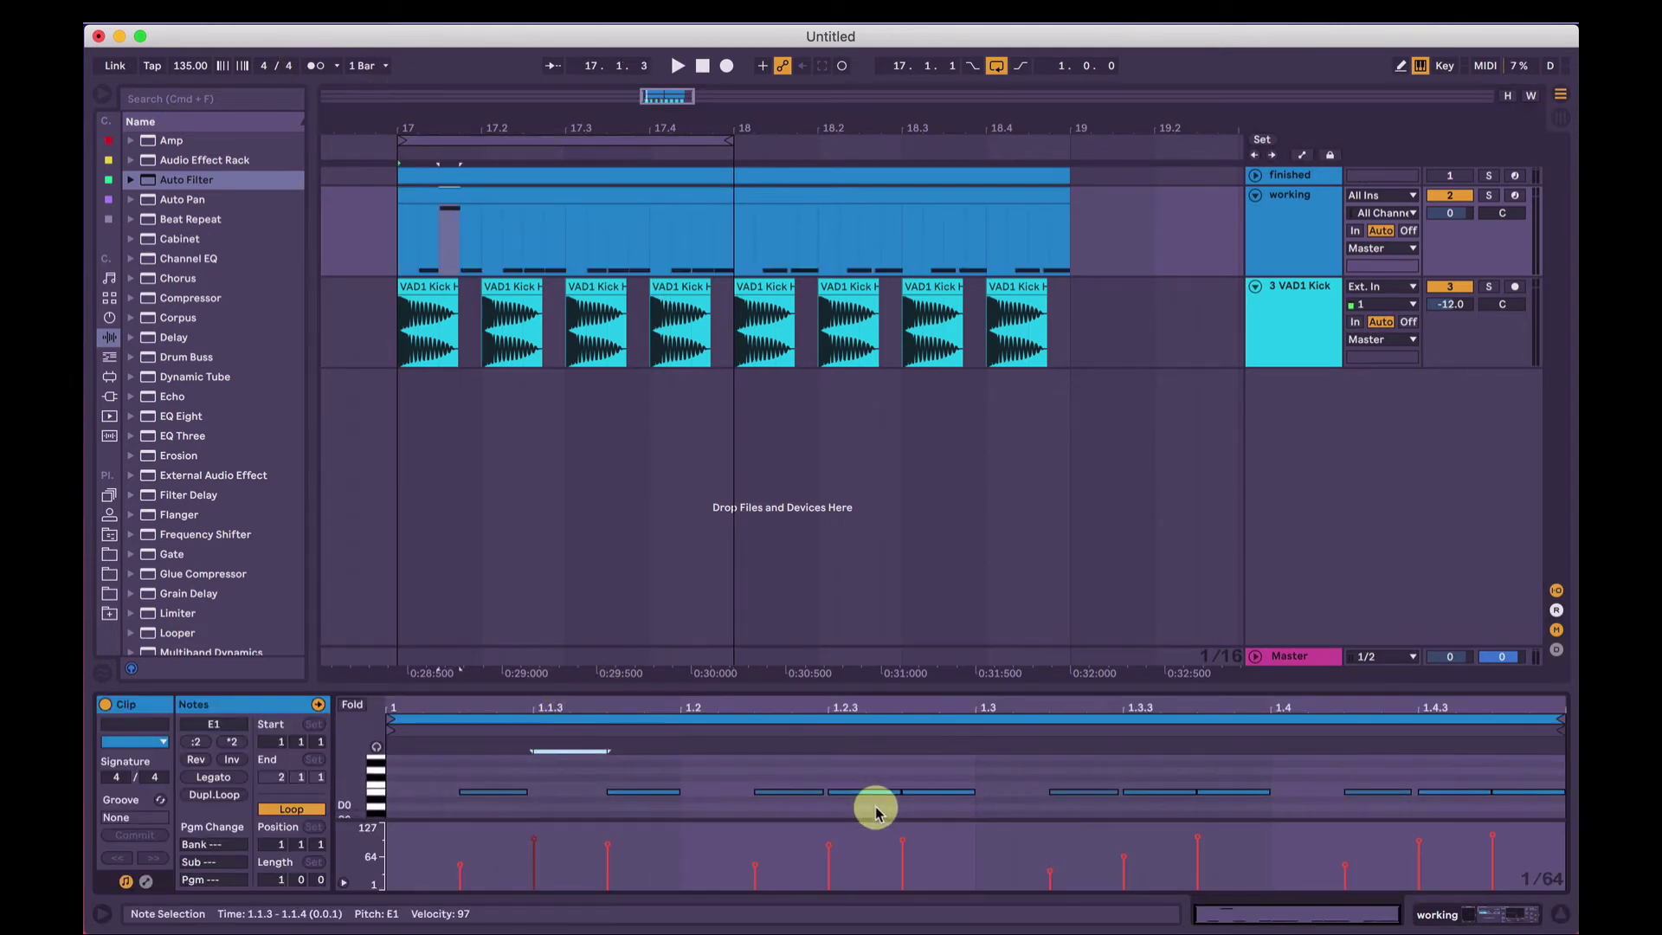
pyautogui.moveTo(860, 690); pyautogui.dragTo(865, 614)
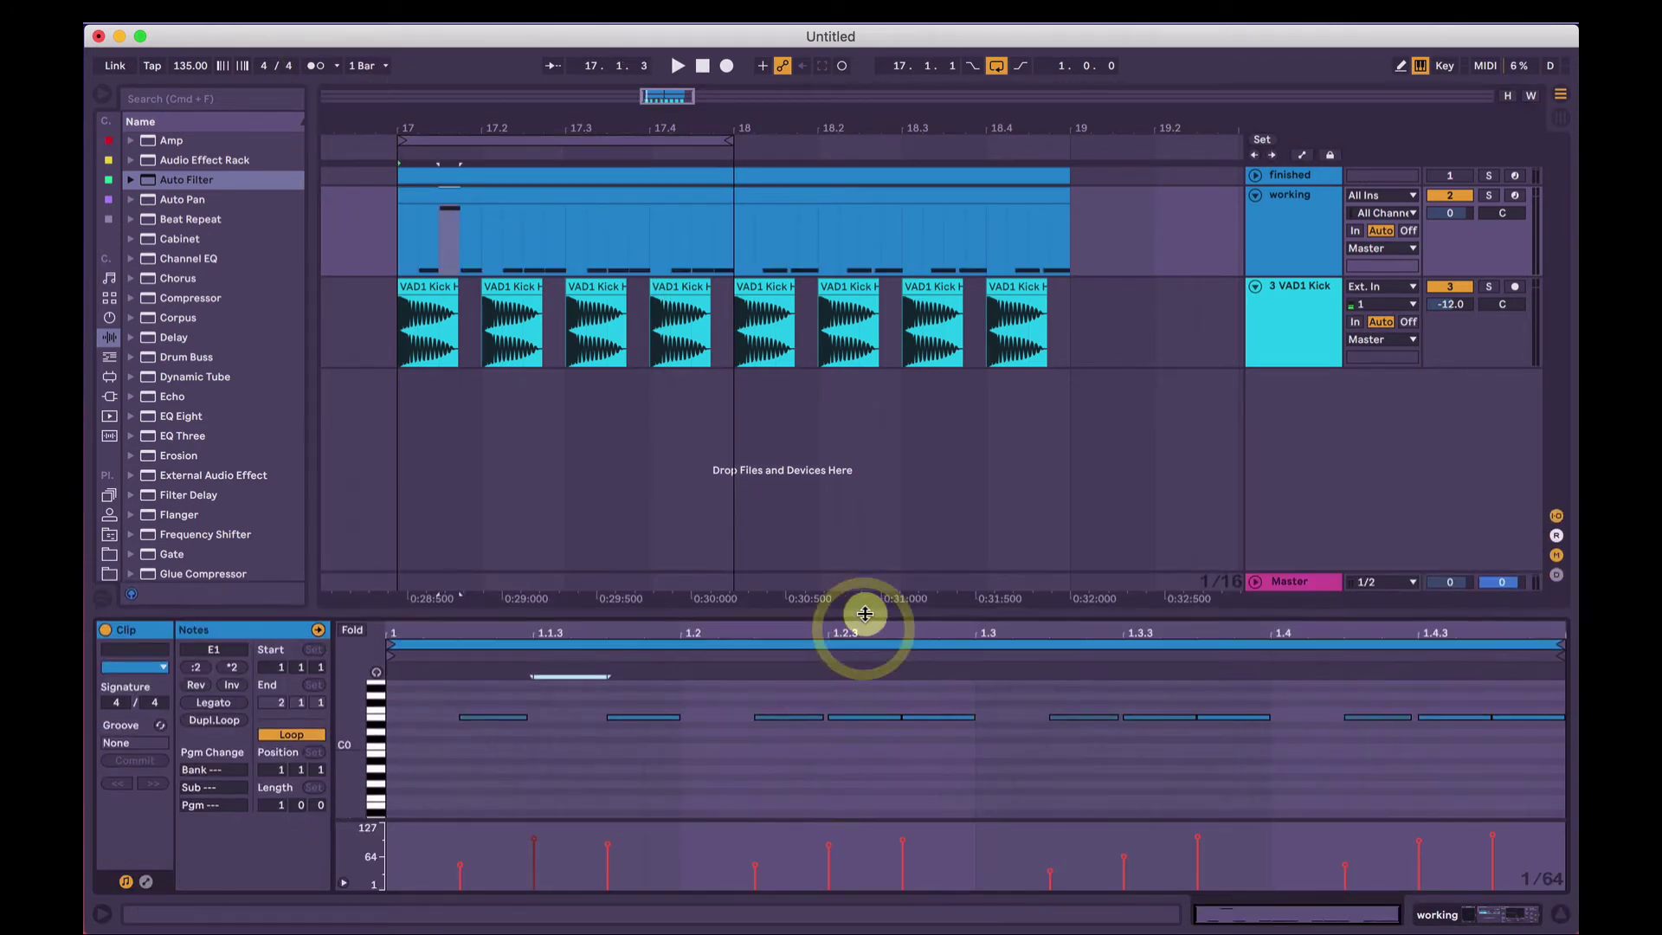
pyautogui.click(862, 774)
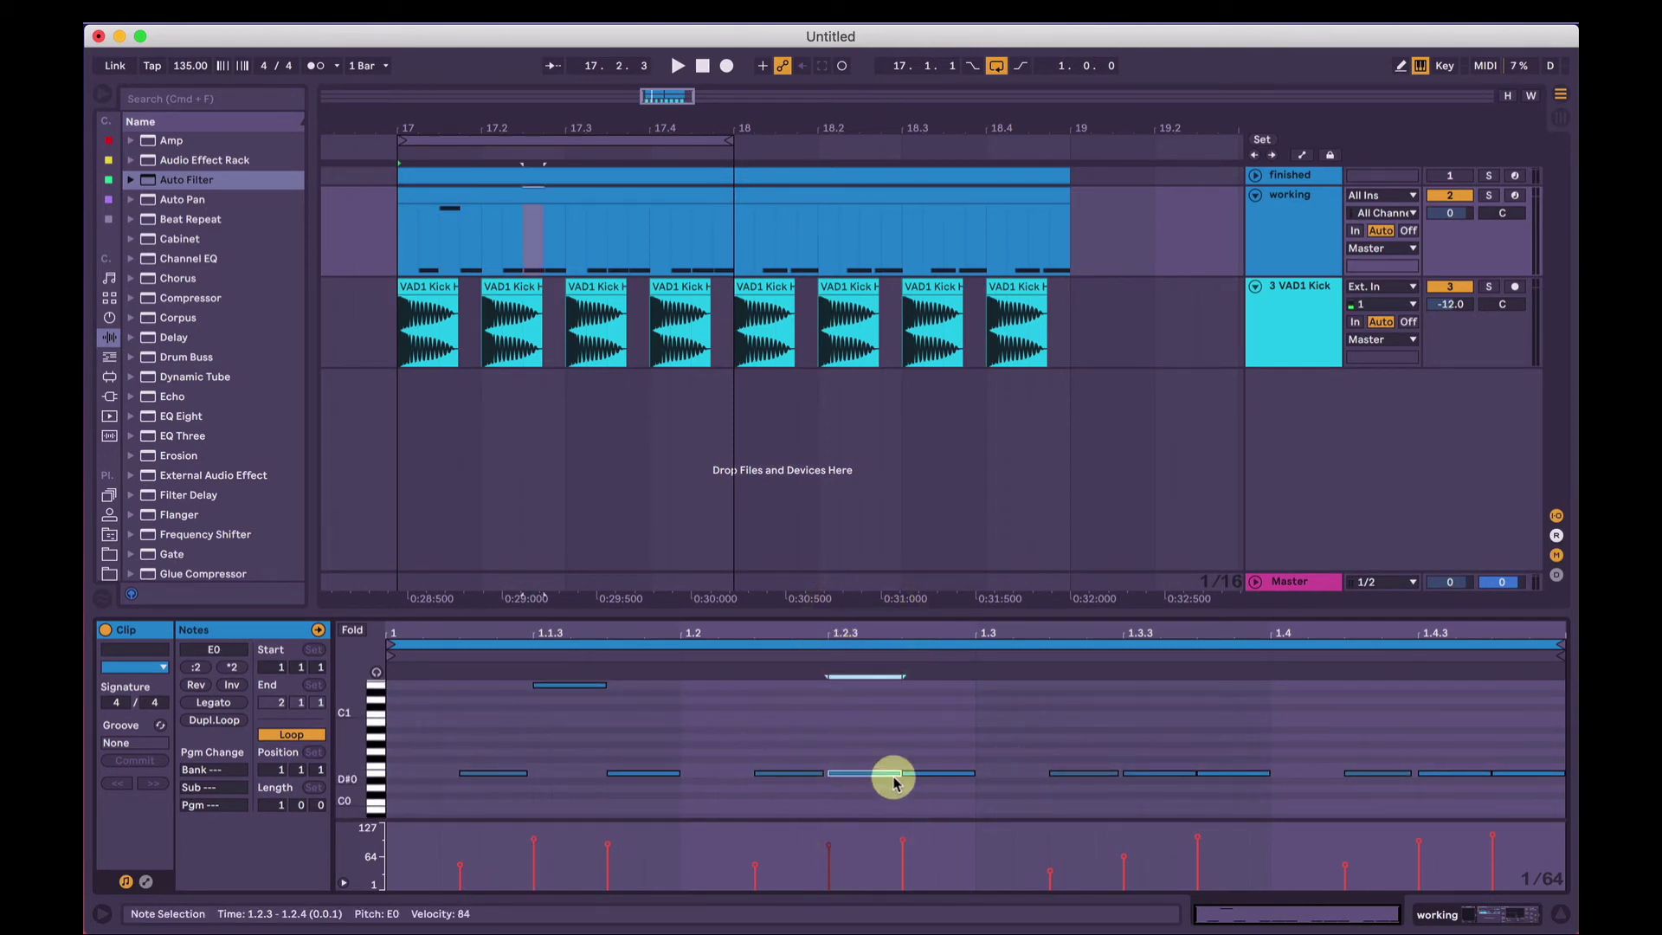
pyautogui.moveTo(1233, 773); pyautogui.dragTo(1234, 684)
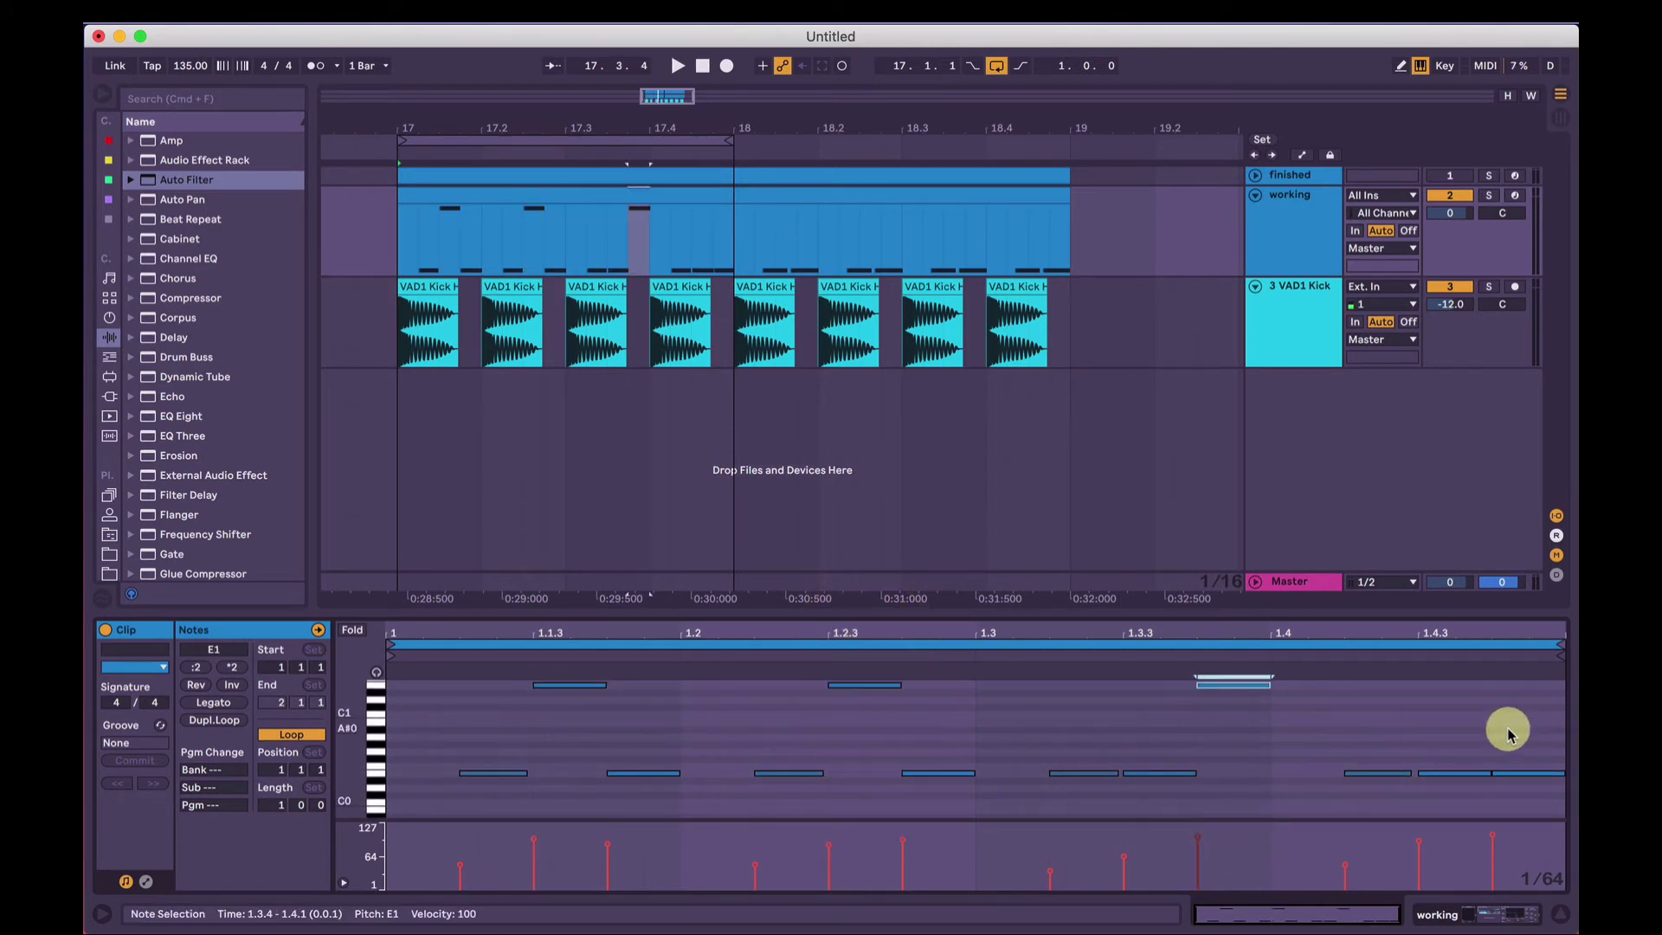
pyautogui.click(1460, 773)
pyautogui.hotkey('shift', 'Up')
# Play the loop, reopen the synth from the working track and set partial 1's cutoff key follow to 66
pyautogui.press('space')
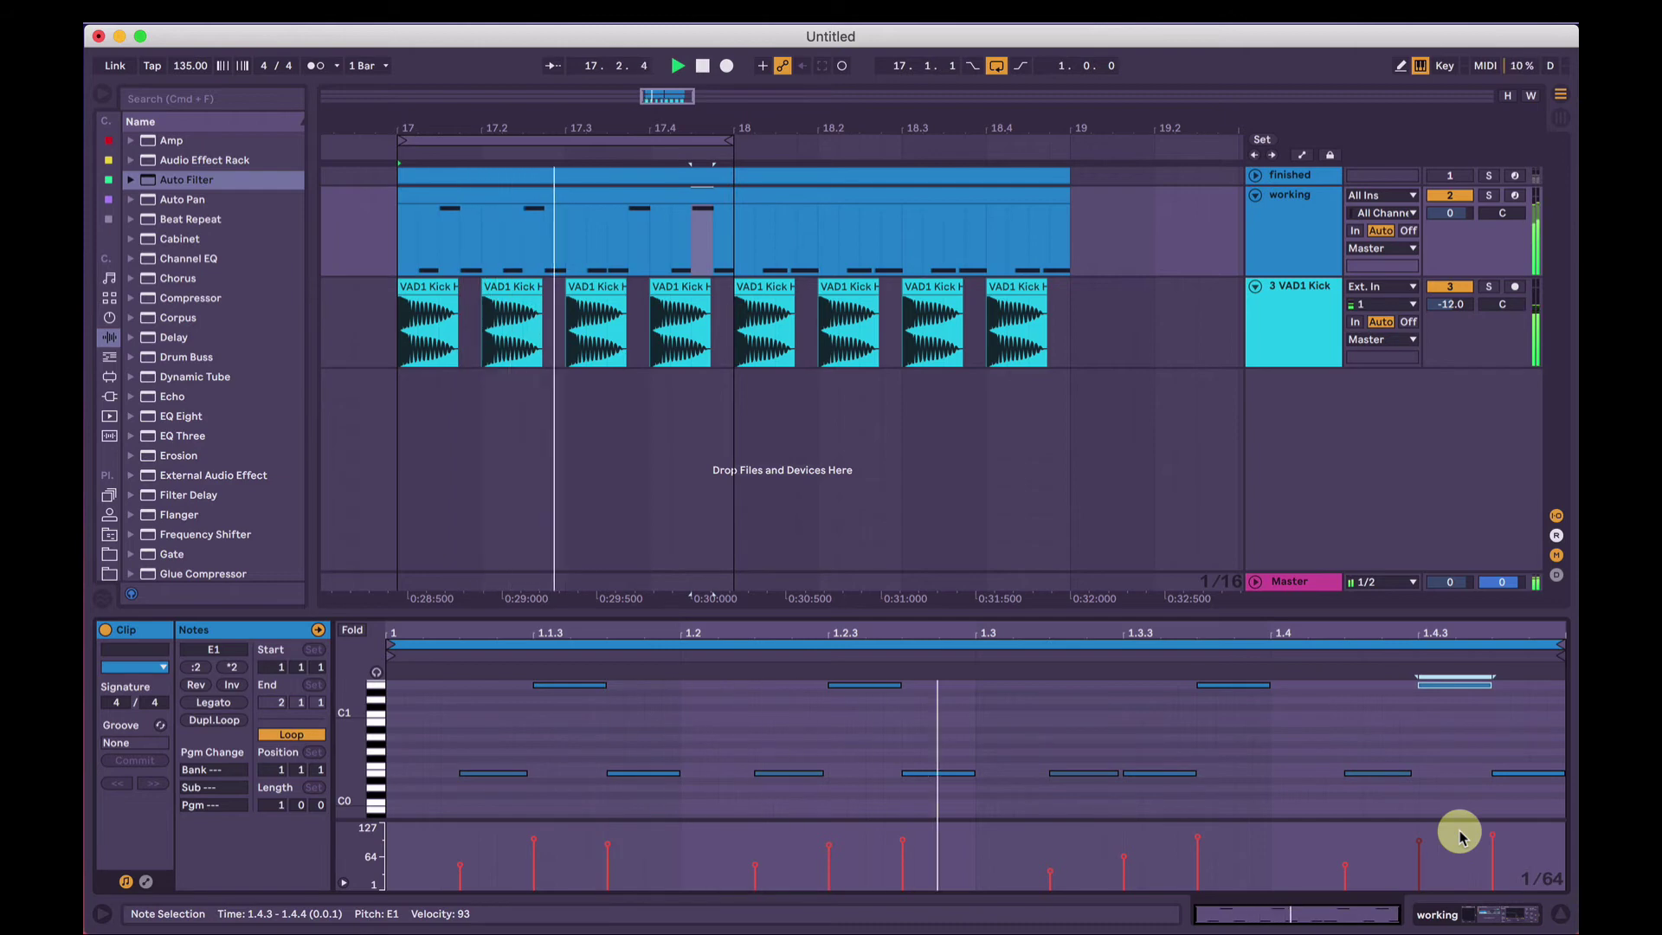
pyautogui.click(1296, 234)
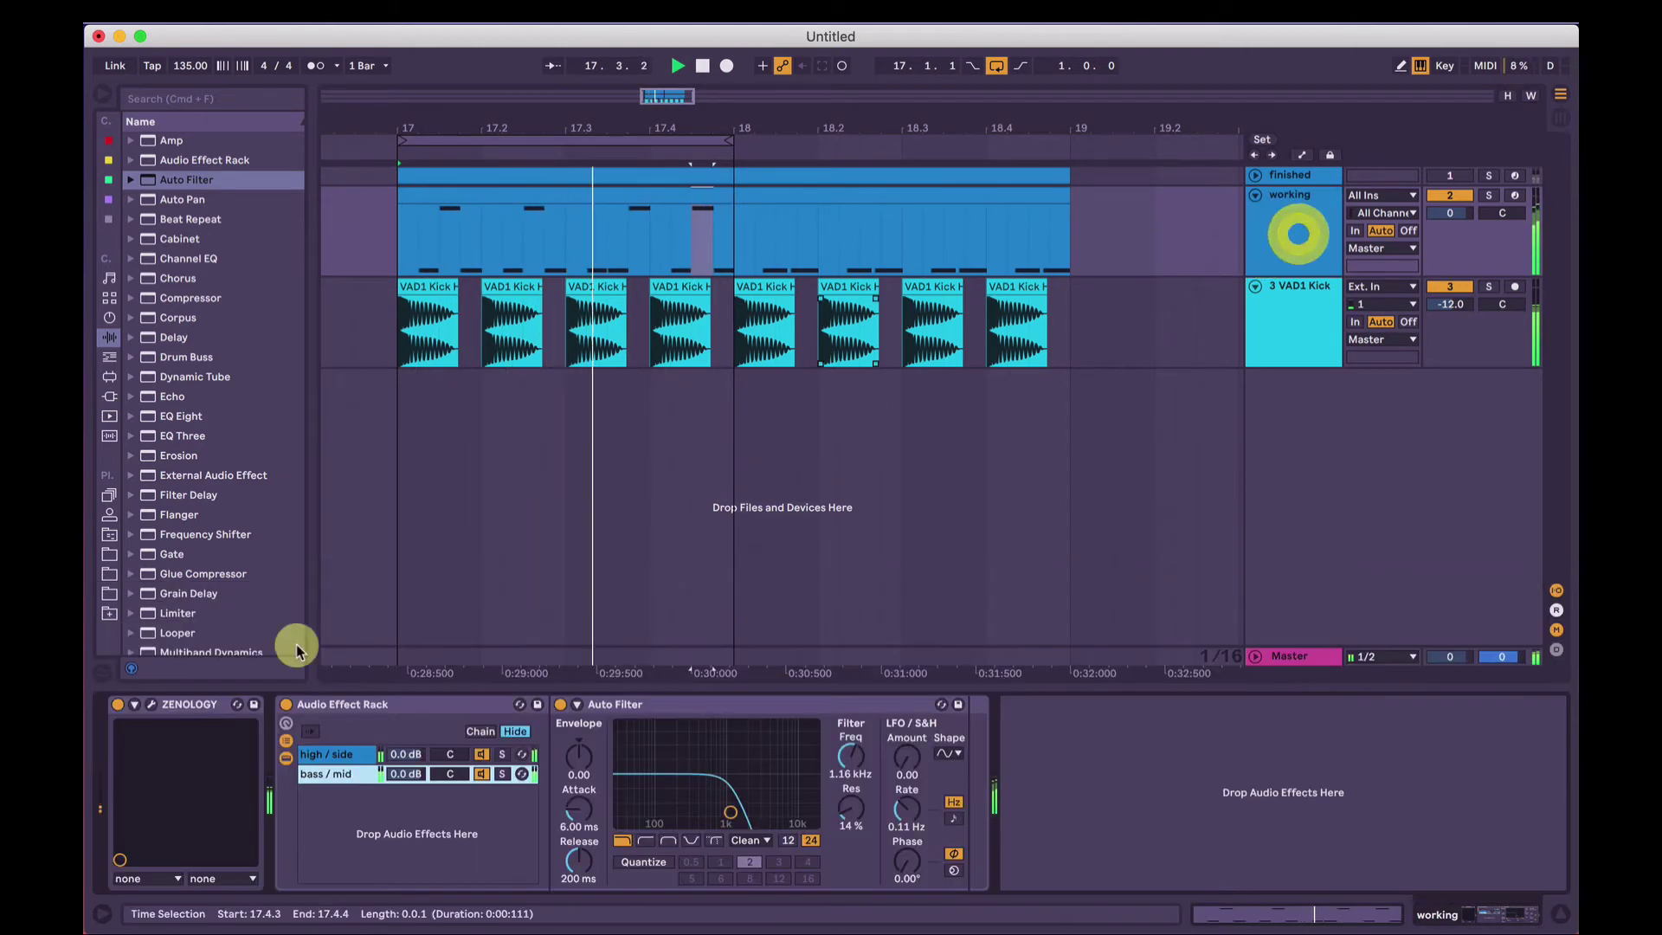
pyautogui.click(151, 710)
pyautogui.click(491, 554)
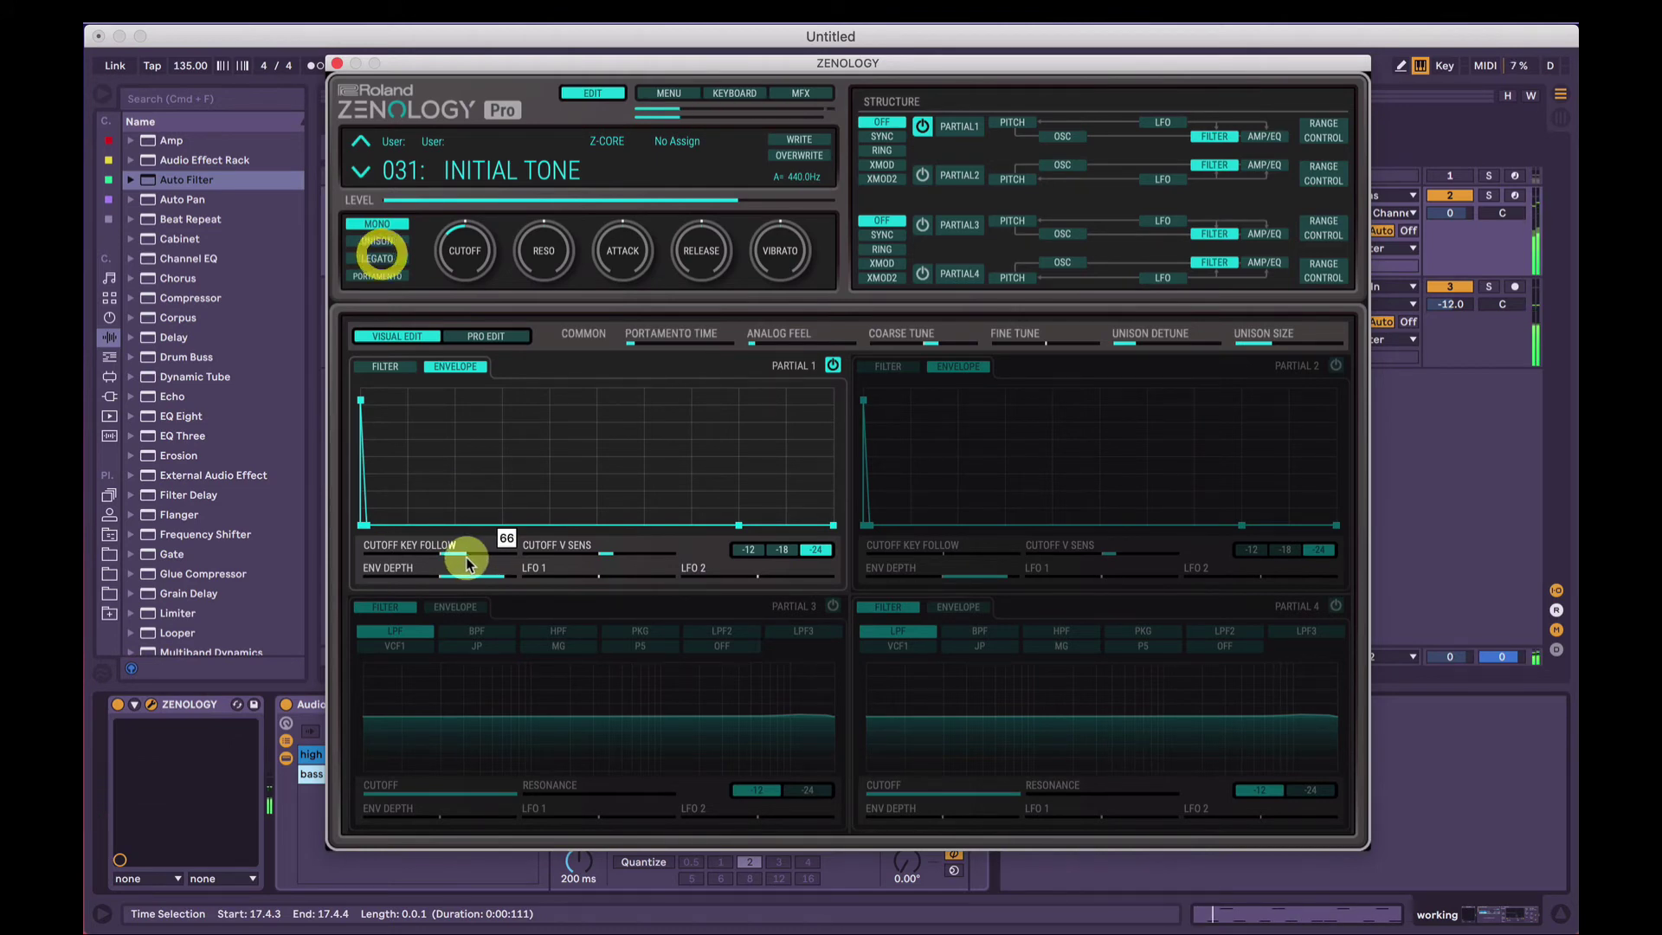
# Move the synth window aside to follow the clip's notes during playback, and bring the window back
pyautogui.moveTo(433, 61); pyautogui.dragTo(776, 65)
pyautogui.click(495, 186)
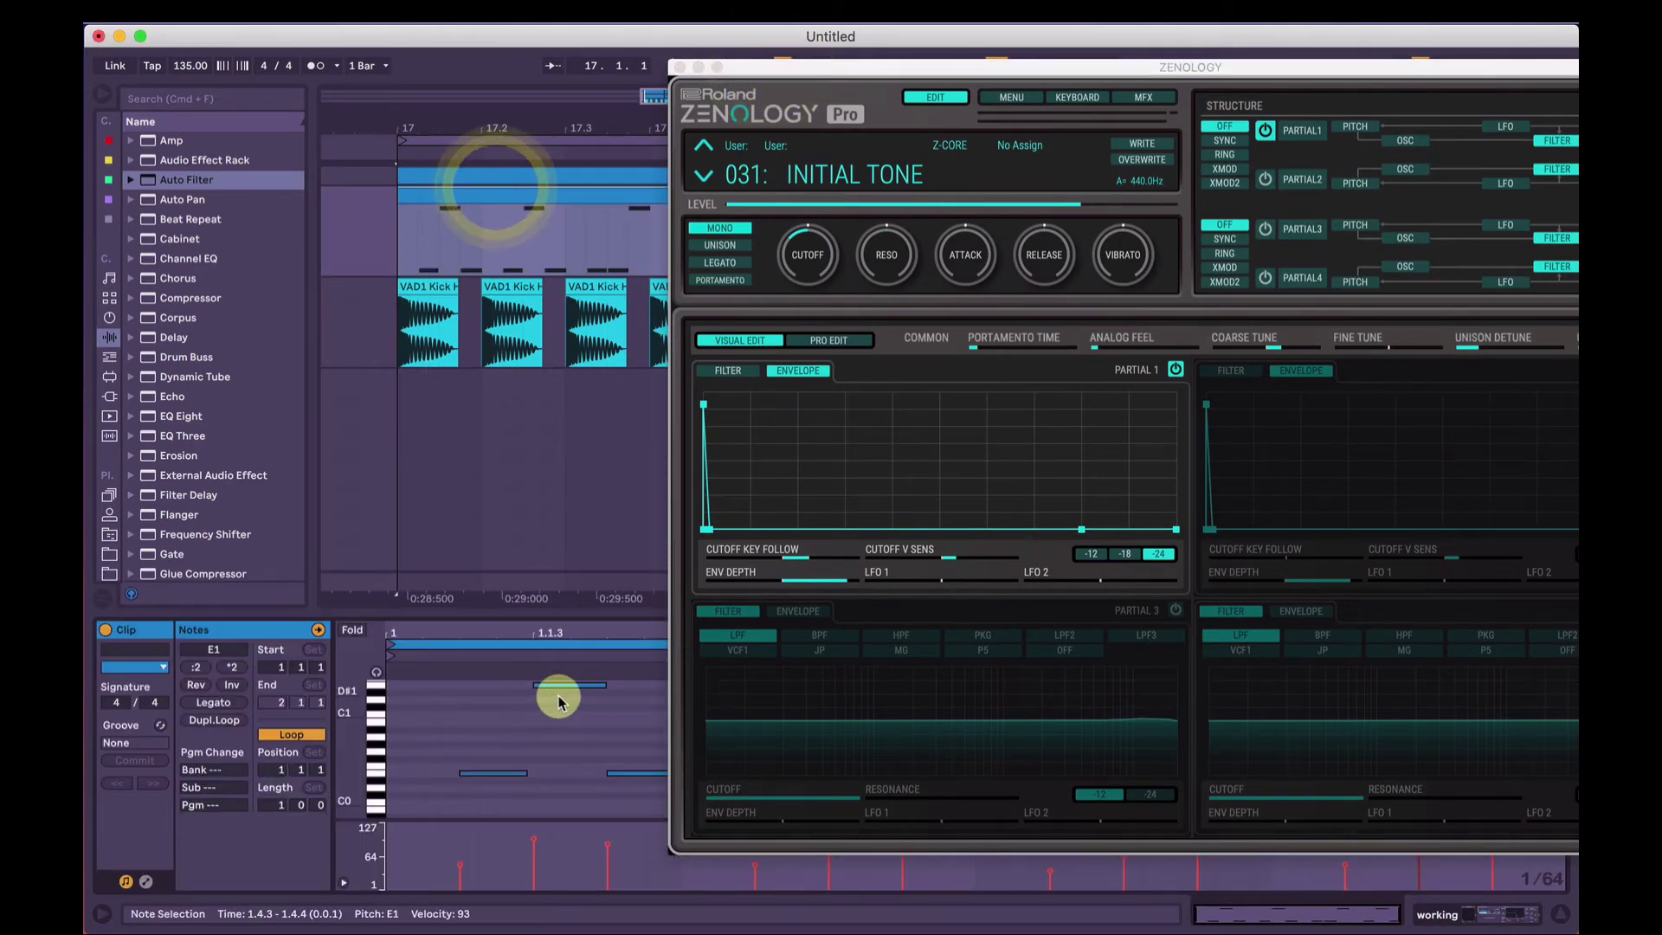
pyautogui.press('space')
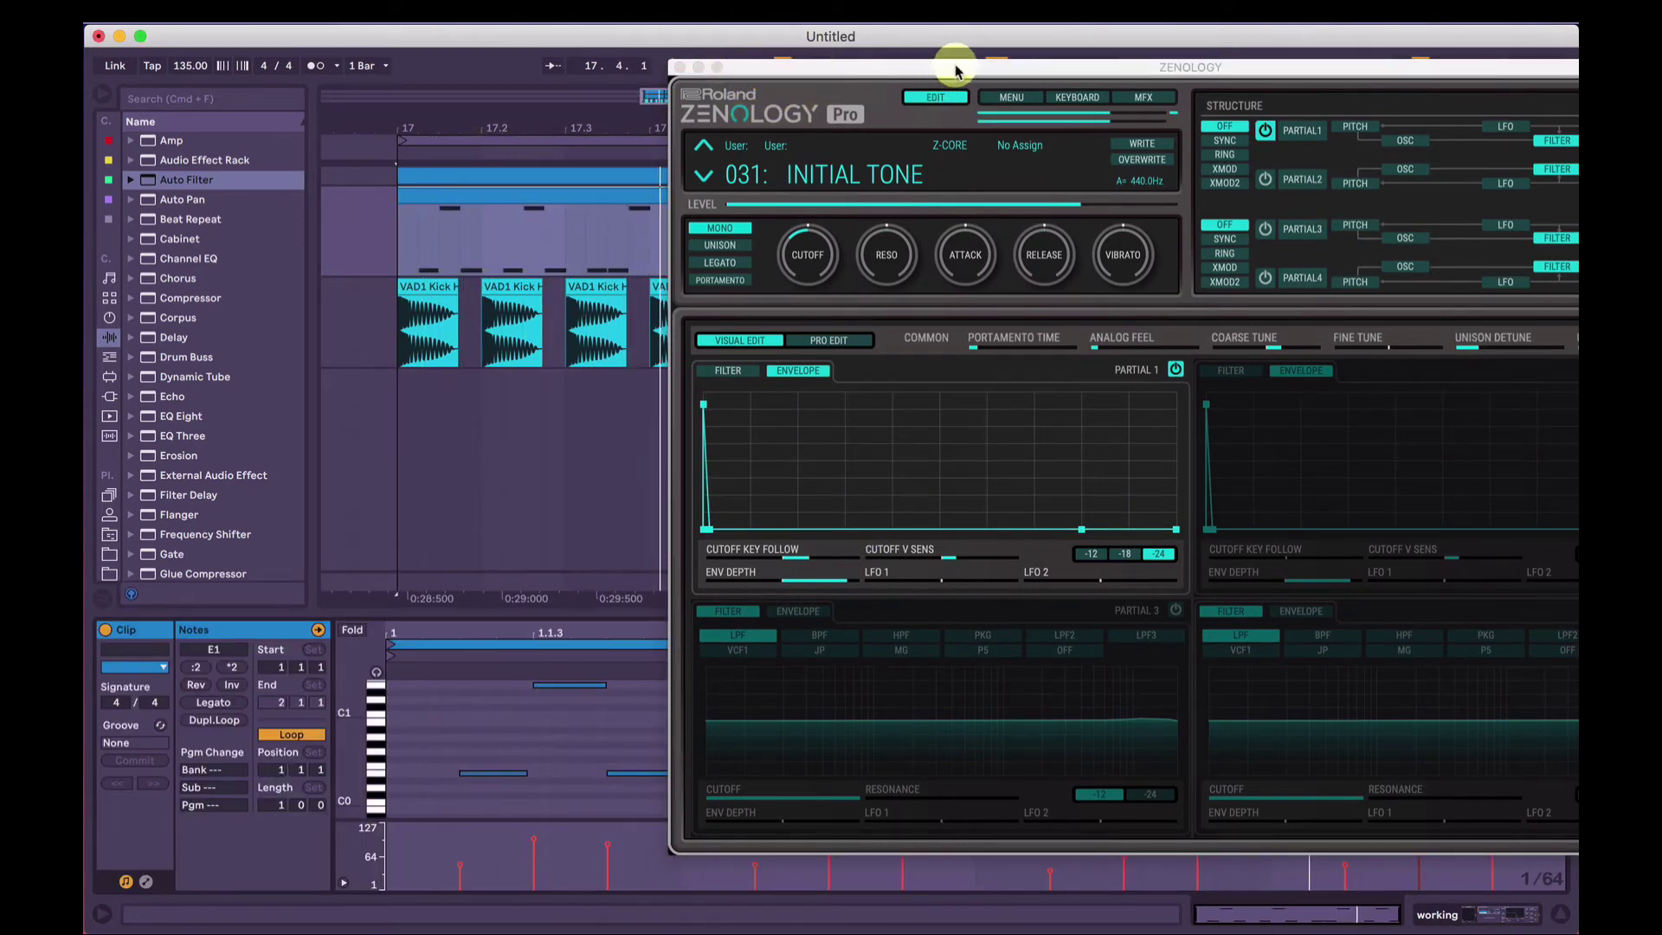
pyautogui.moveTo(956, 66); pyautogui.dragTo(705, 82)
pyautogui.click(703, 66)
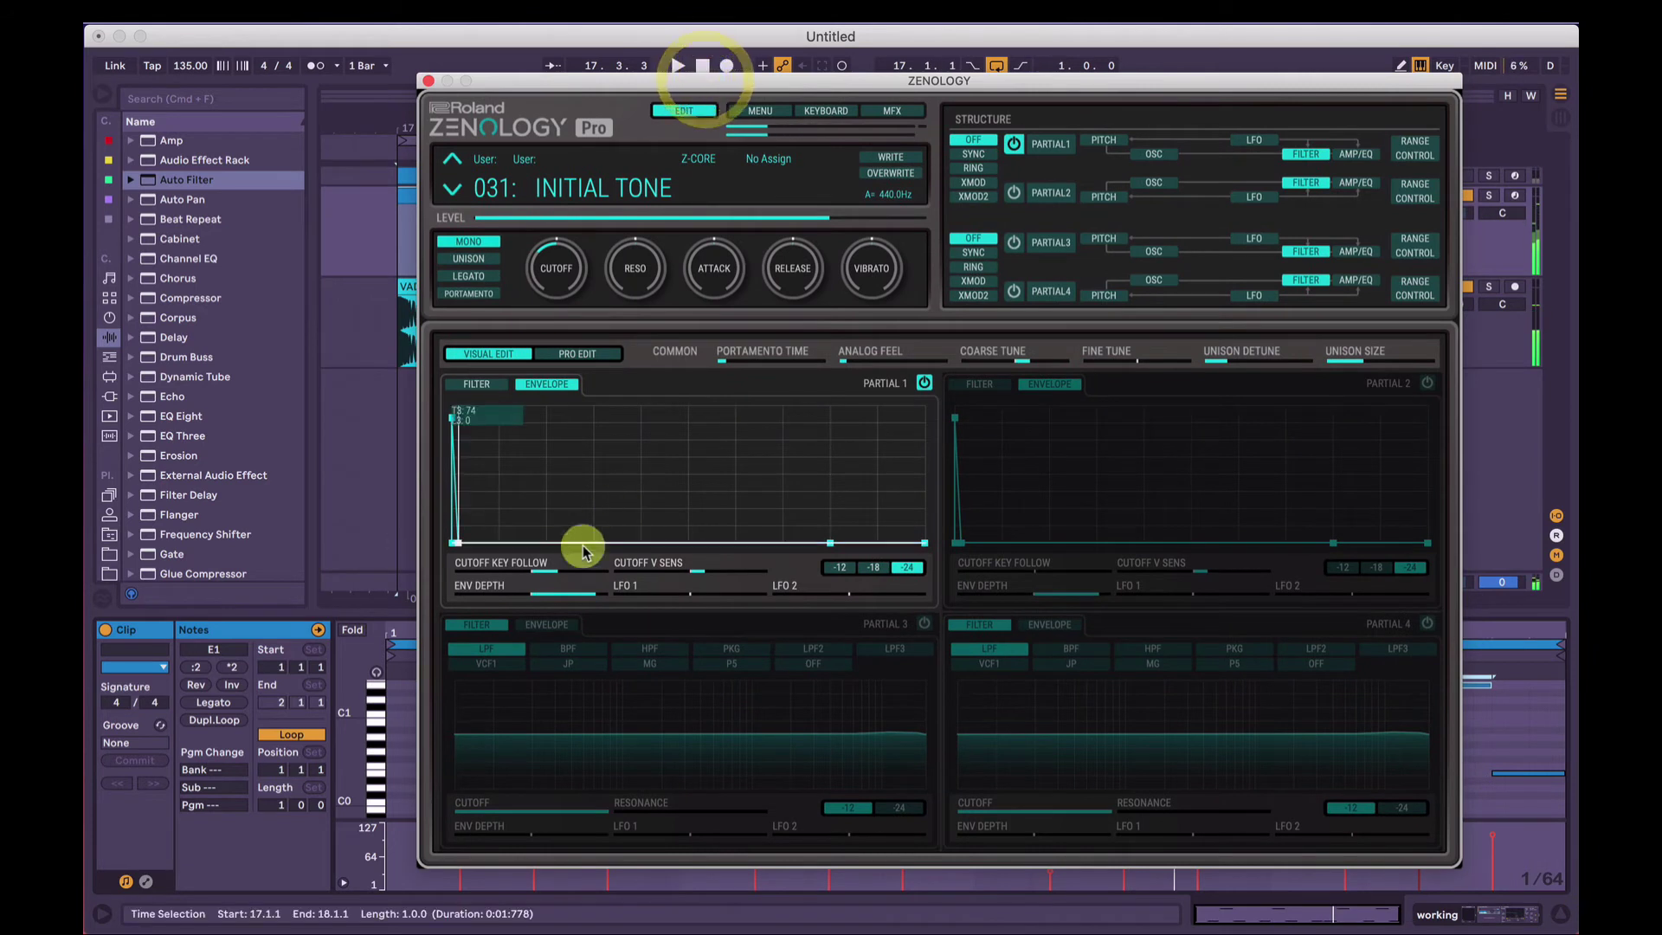
# Inspect partial 1's filter envelope, try the -12 filter slope and return it to -24
pyautogui.click(577, 597)
pyautogui.click(476, 543)
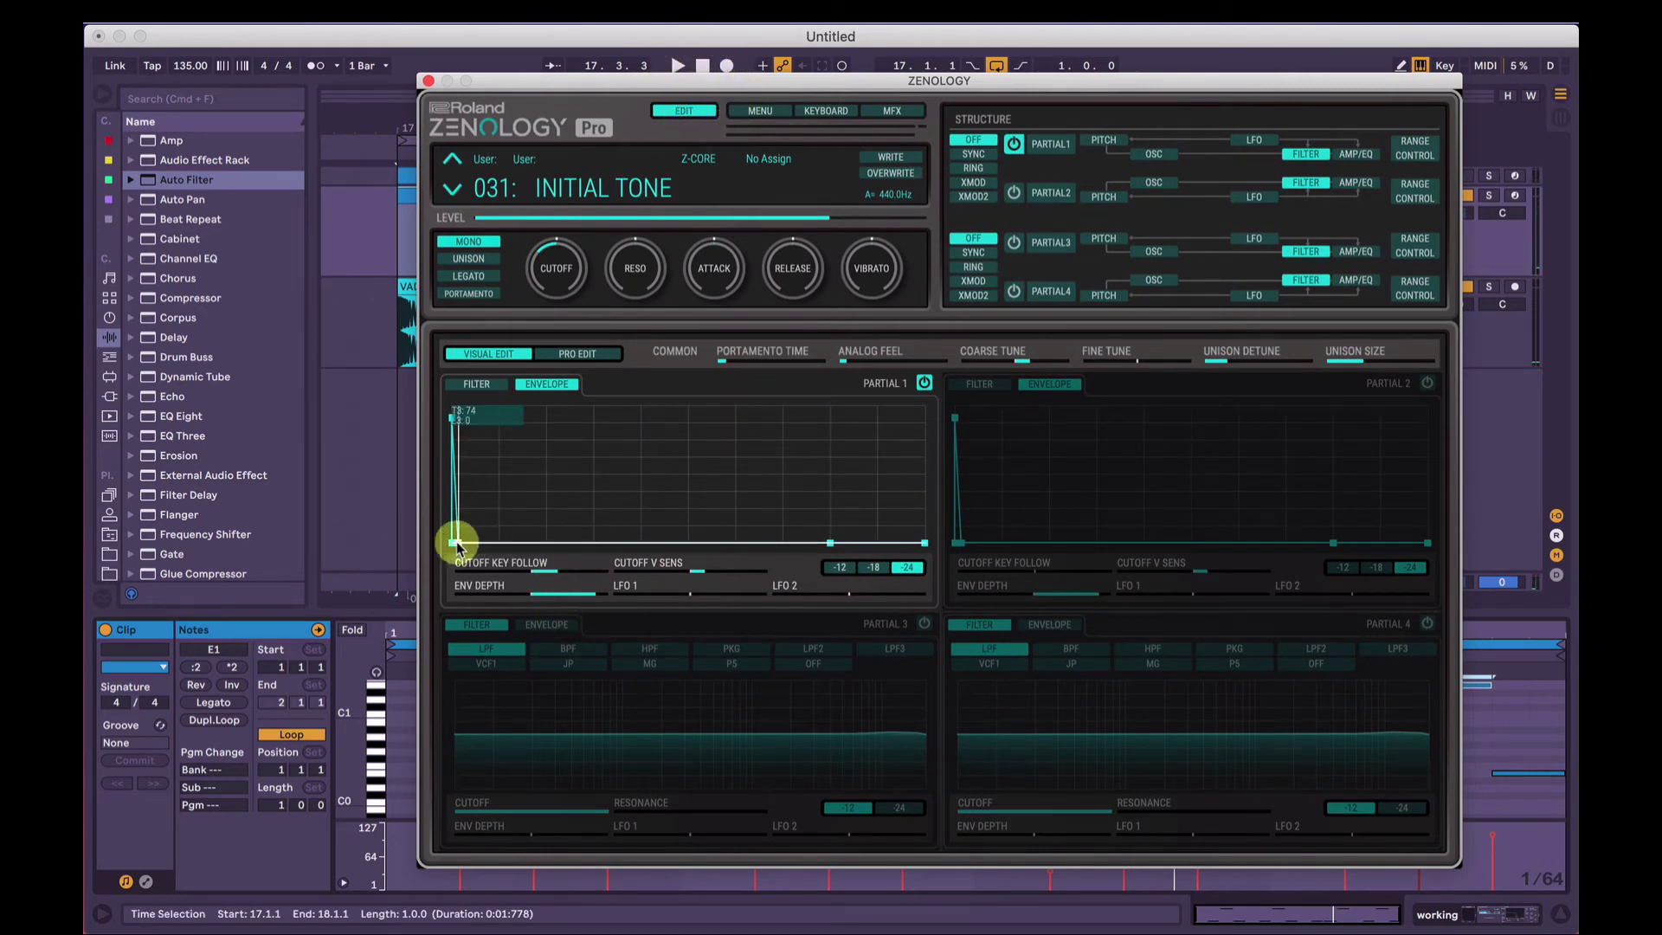
pyautogui.moveTo(458, 545); pyautogui.dragTo(451, 419)
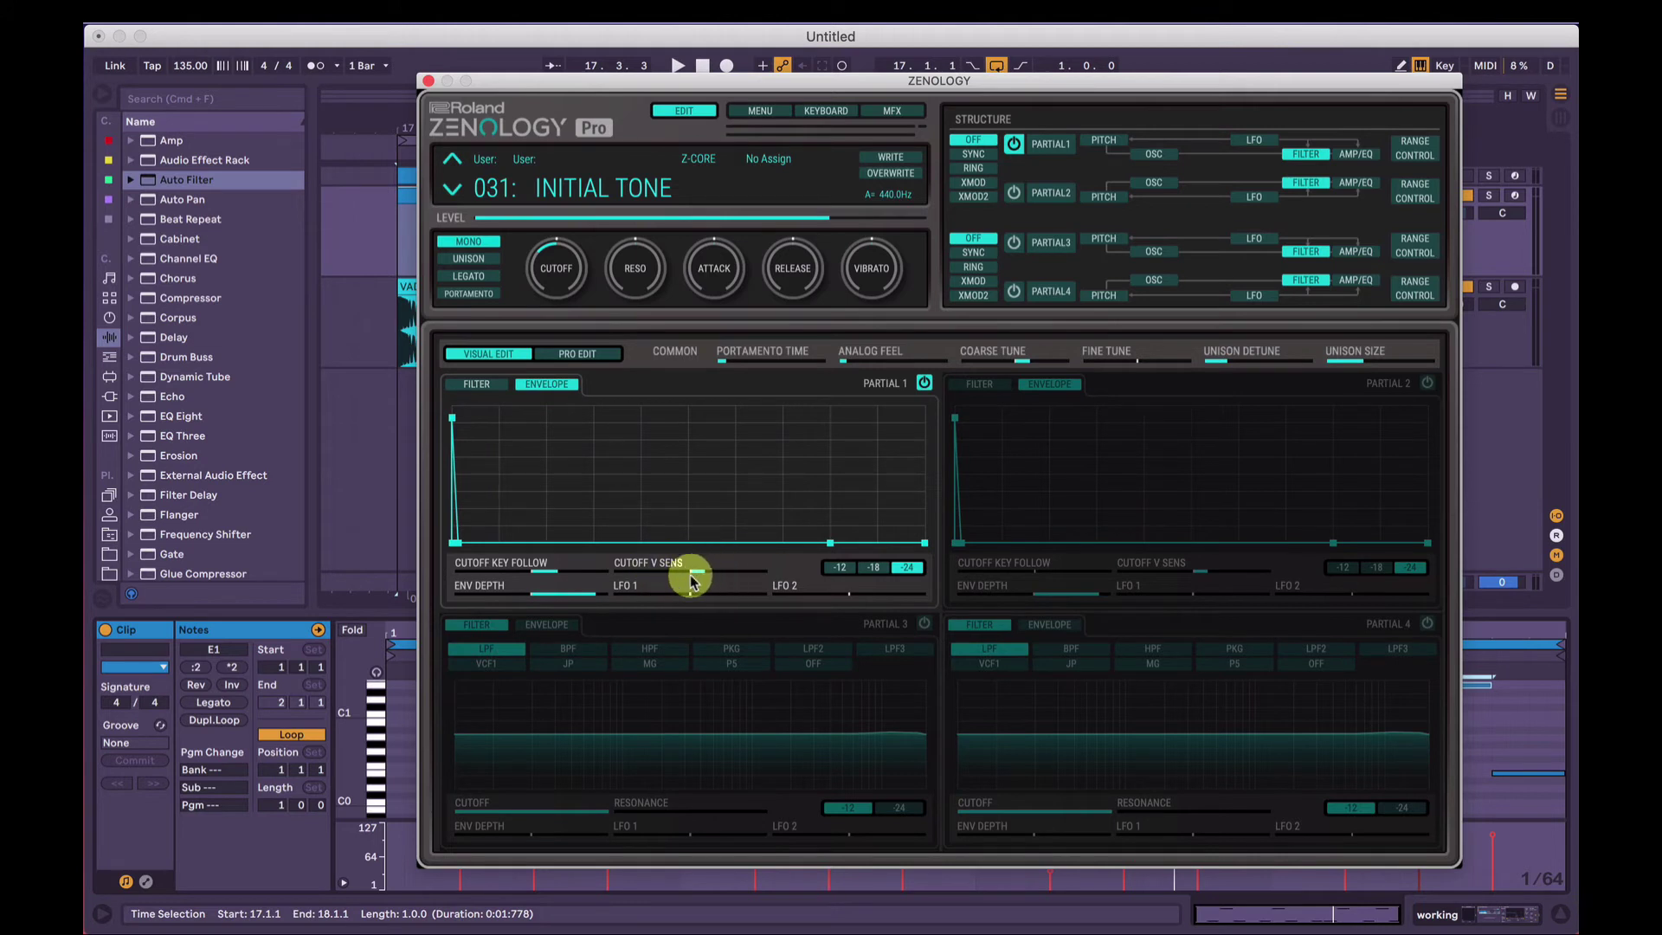
pyautogui.click(844, 570)
pyautogui.click(906, 568)
# Try a resonance of 210 on partial 1's filter, bring it back down, and try the overall cutoff knob, ending at 0
pyautogui.click(481, 384)
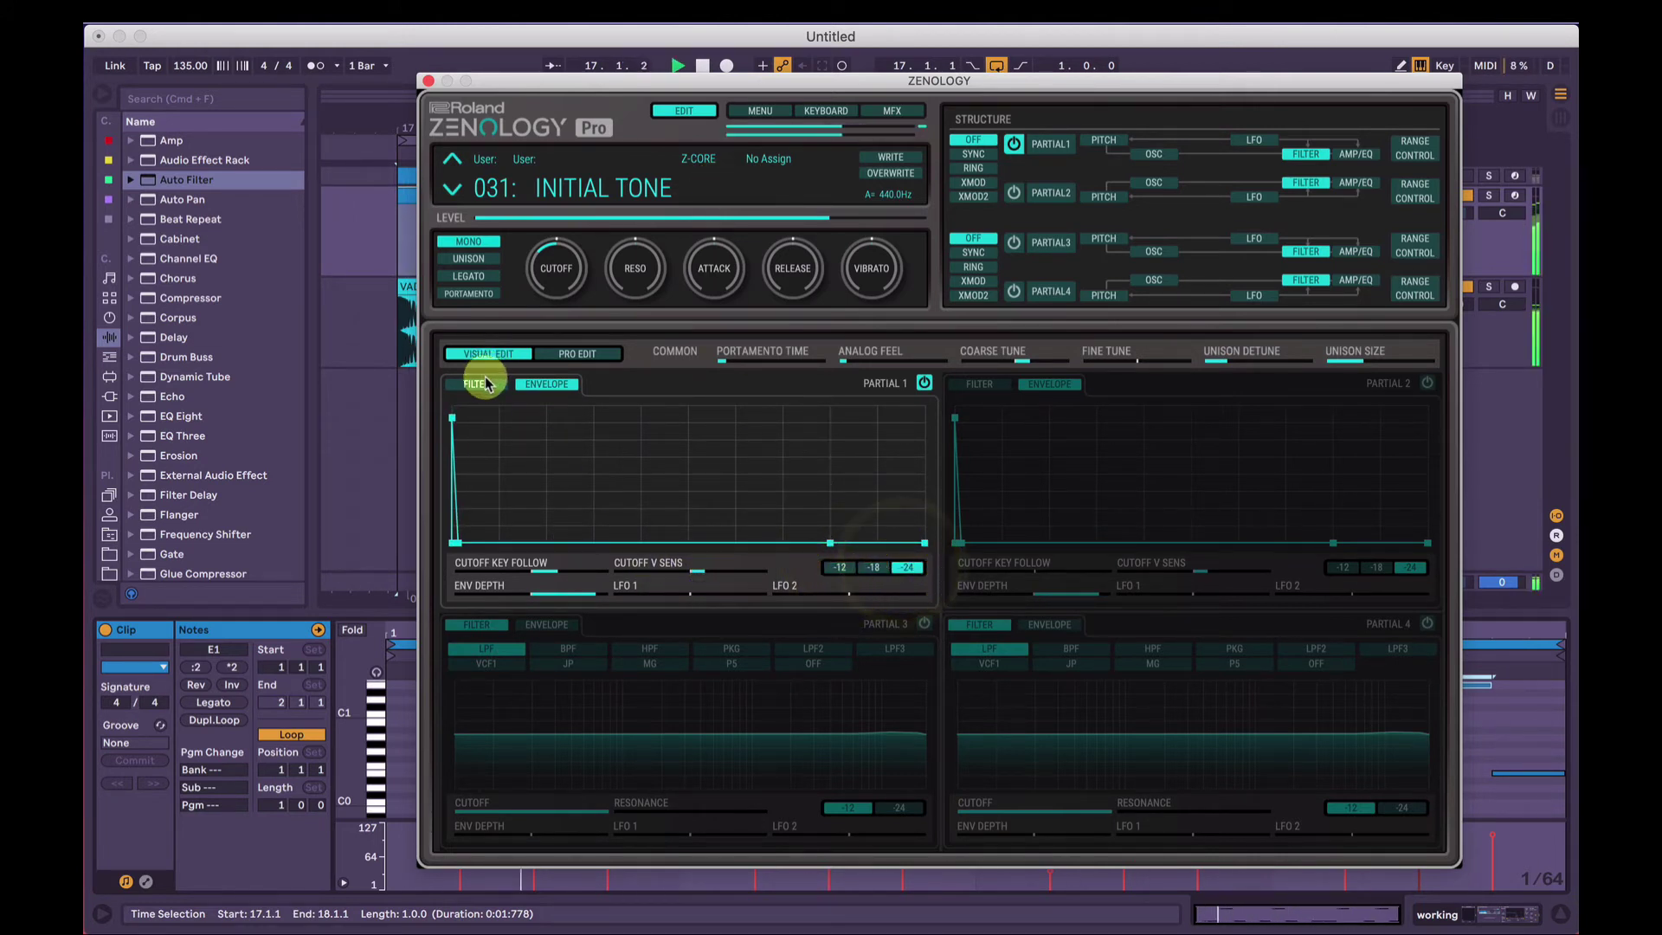
pyautogui.click(645, 578)
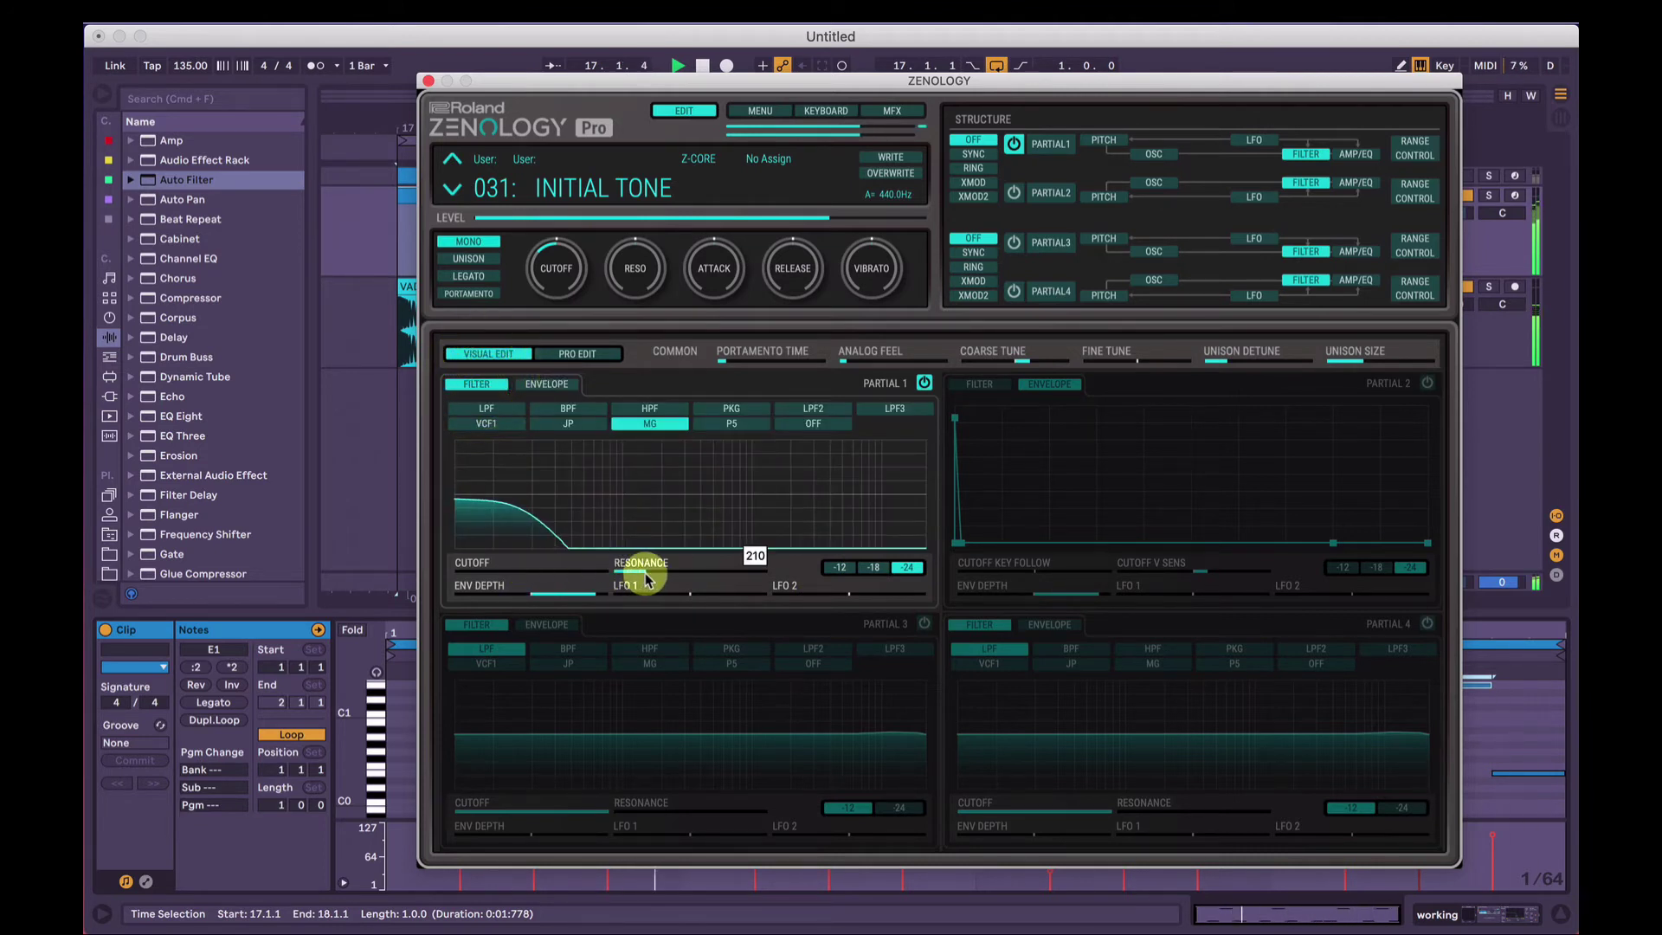
pyautogui.moveTo(641, 579); pyautogui.dragTo(397, 572)
pyautogui.click(555, 285)
pyautogui.moveTo(554, 286); pyautogui.dragTo(559, 260)
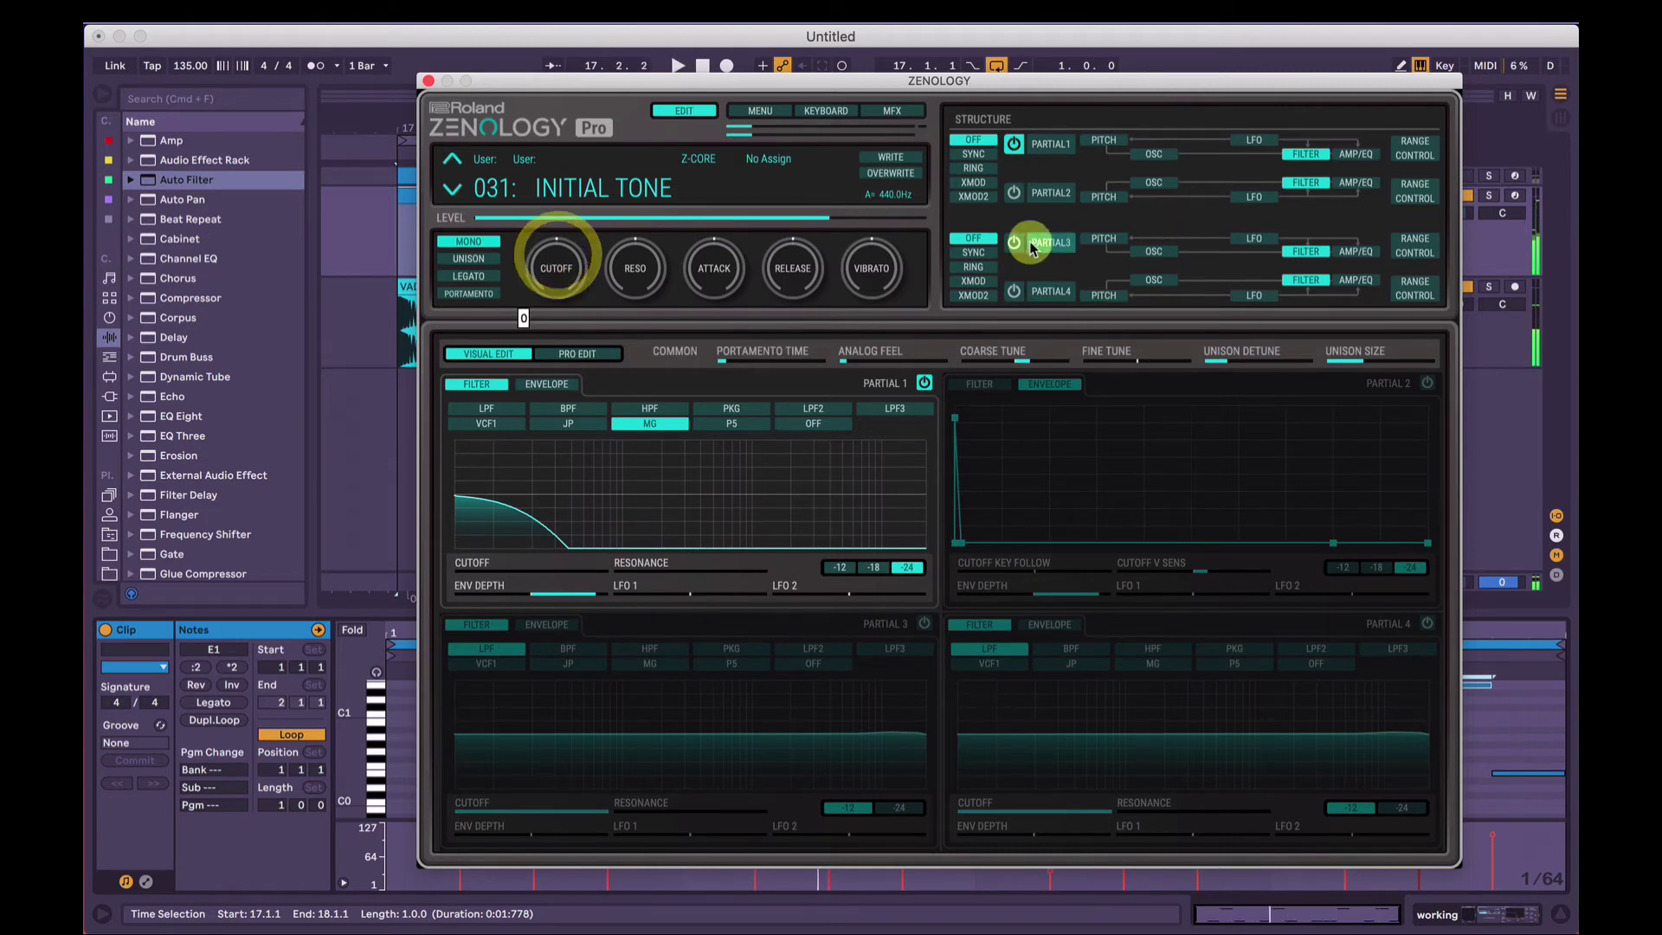
# Switch partial 2 back on and set its filter cutoff key follow to 57
pyautogui.click(1039, 398)
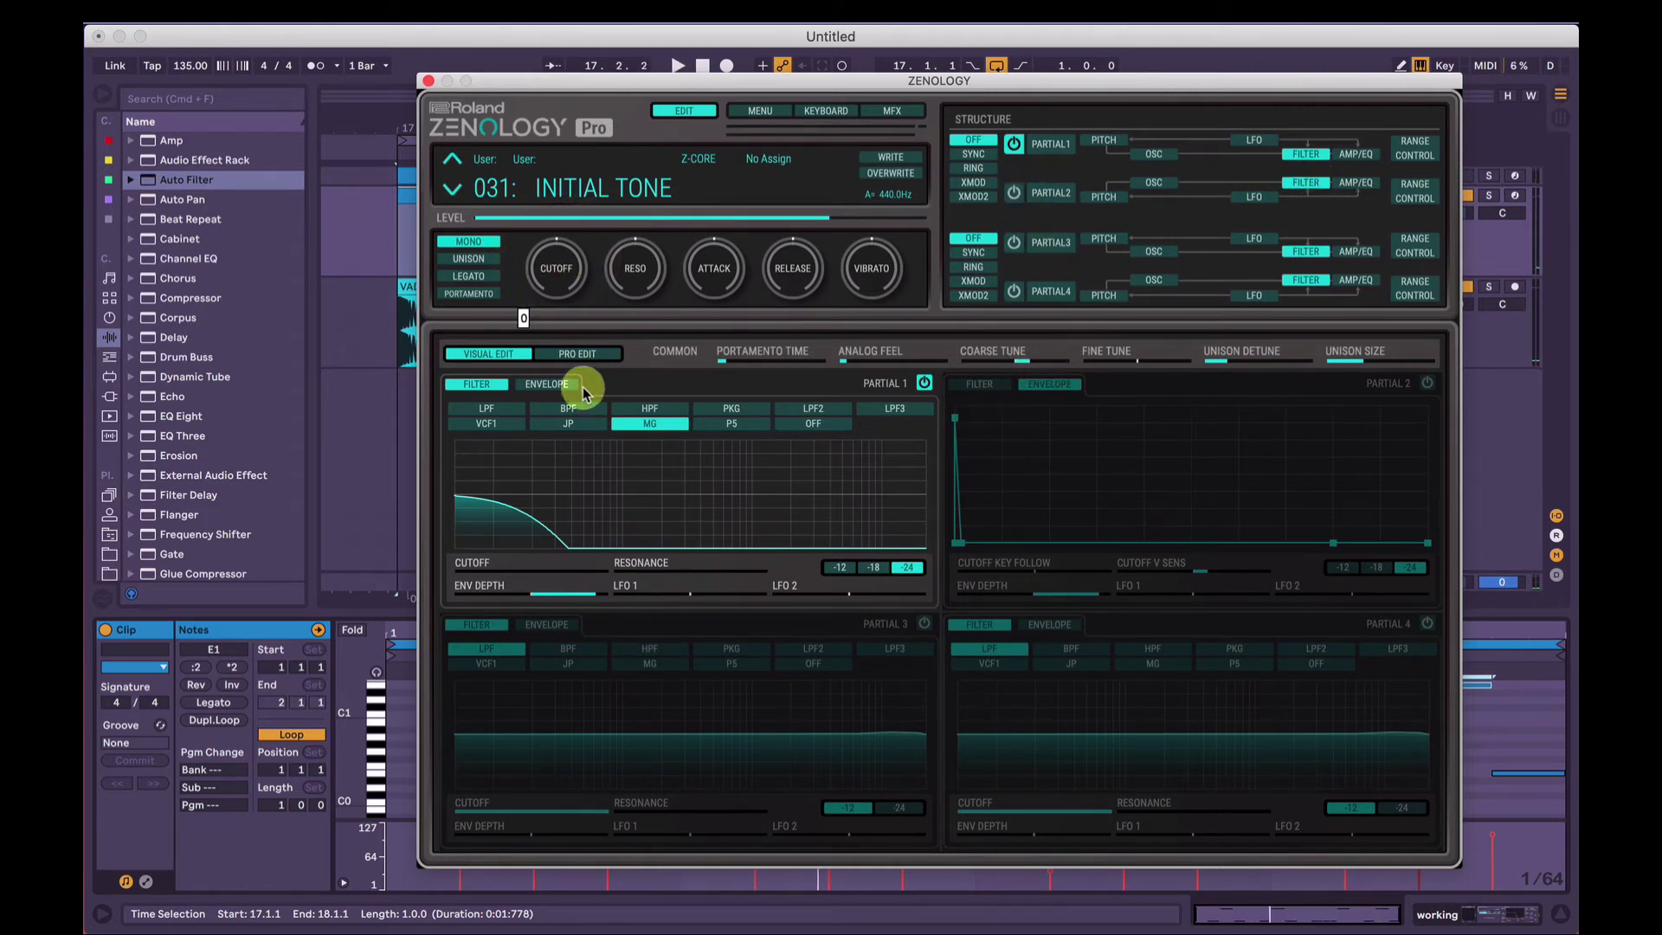
pyautogui.click(547, 384)
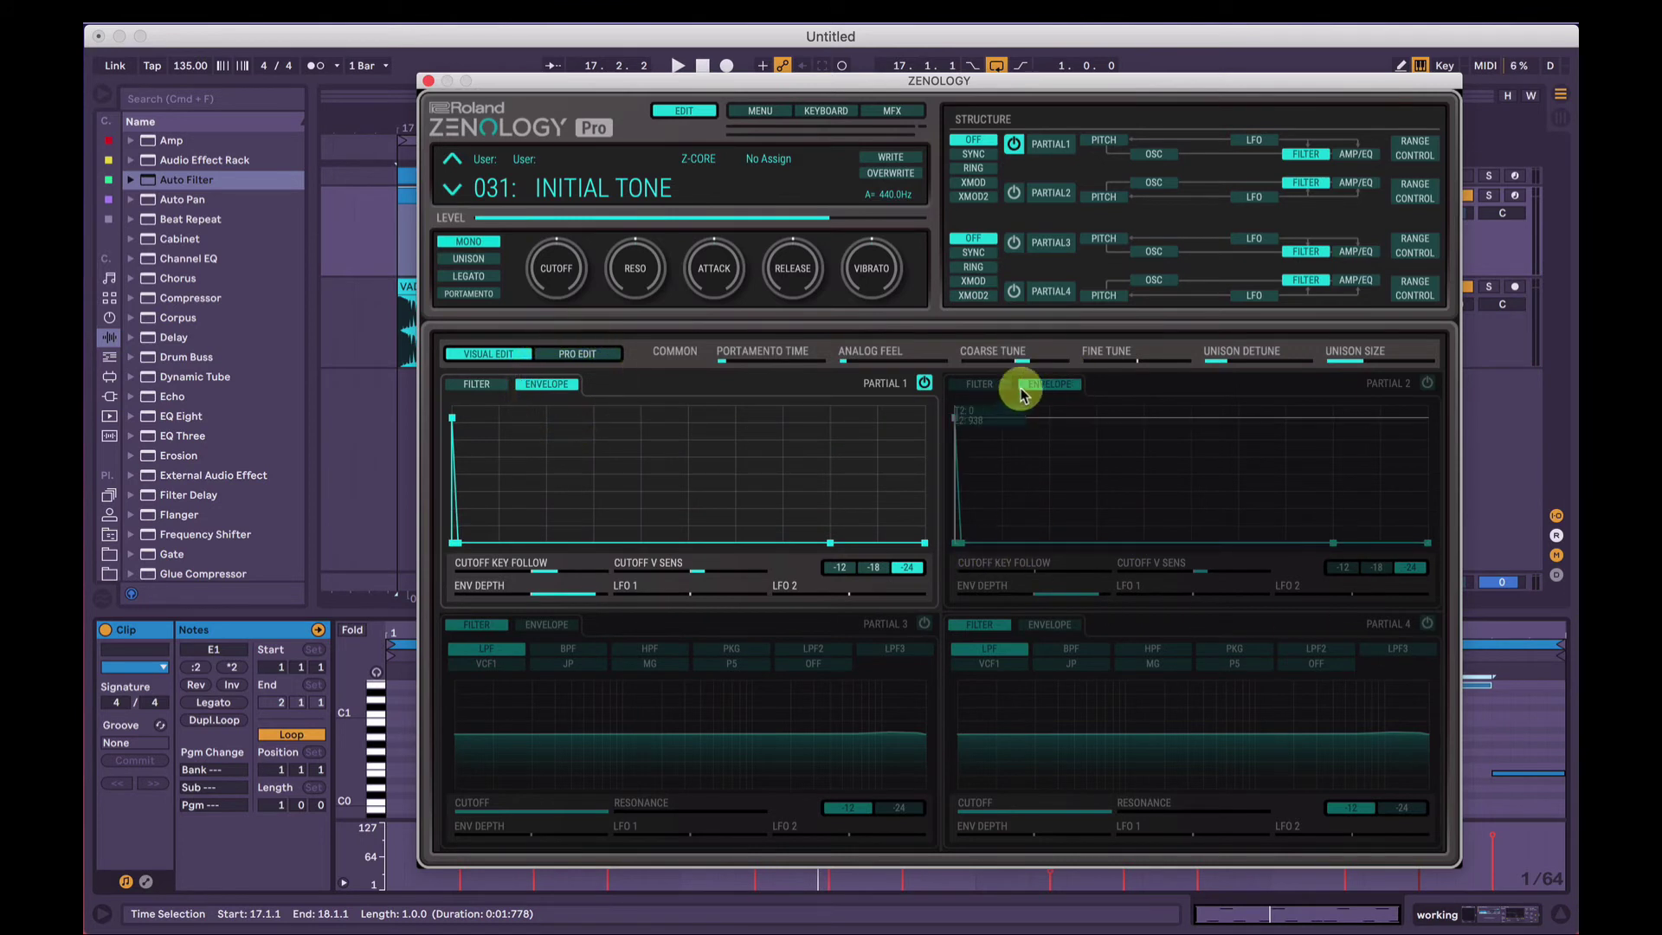
pyautogui.click(1013, 193)
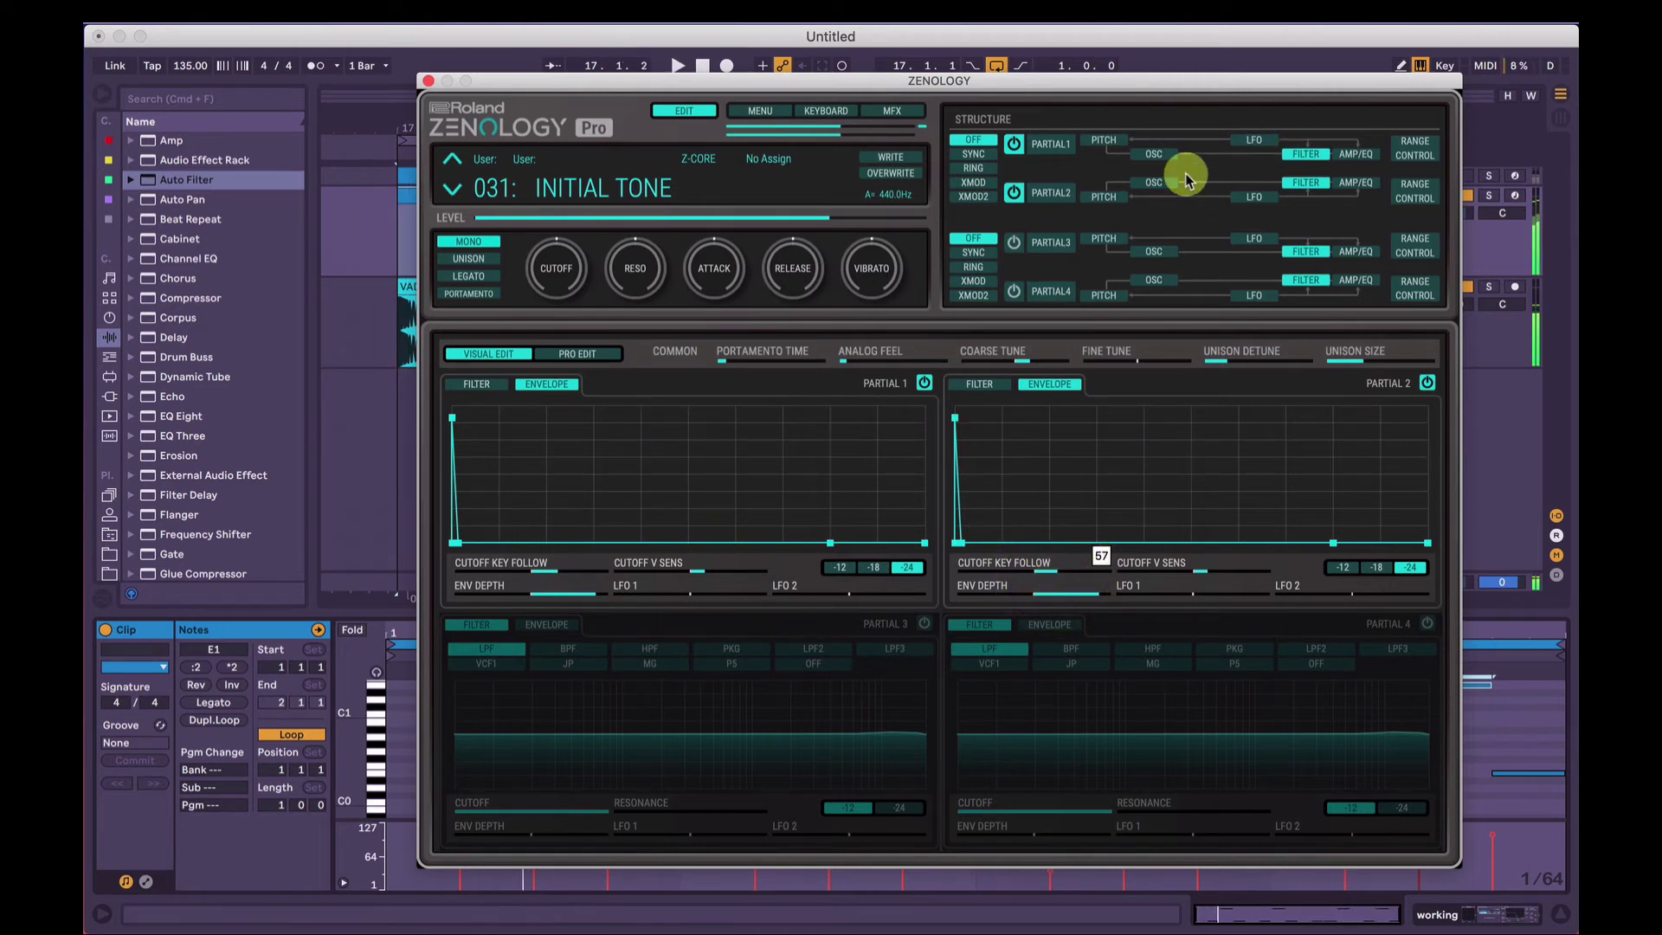
pyautogui.press('space')
# With the loop playing, set partial 2's amp level to 60
pyautogui.click(1345, 192)
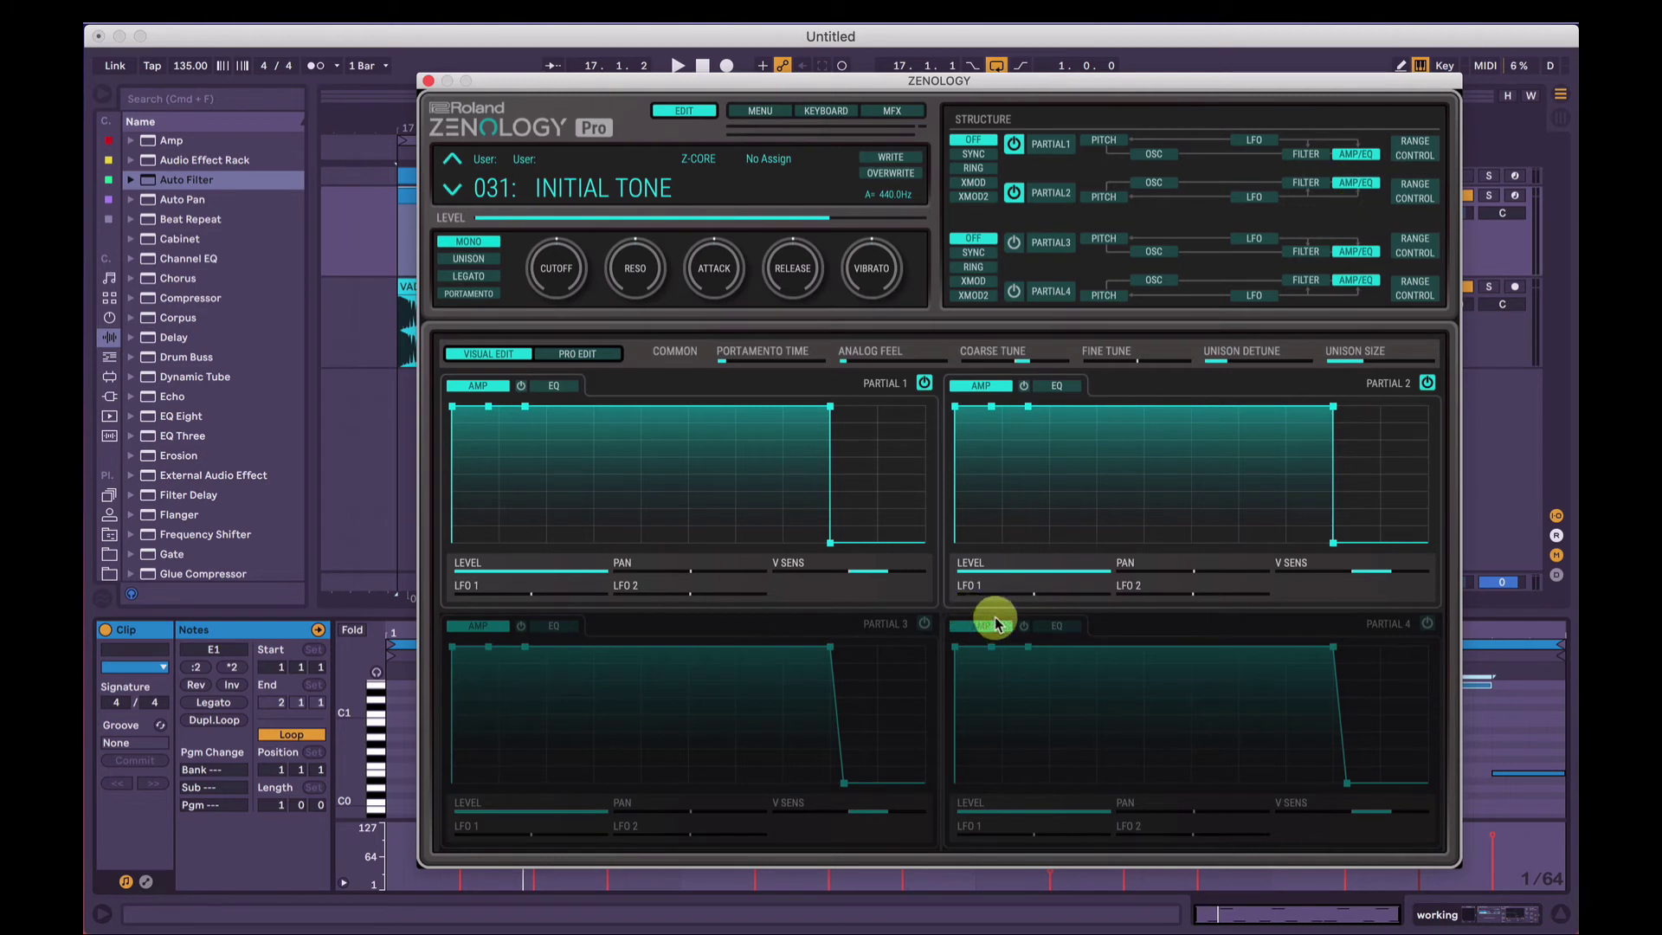
pyautogui.press('space')
pyautogui.click(1073, 573)
pyautogui.moveTo(1056, 580); pyautogui.dragTo(1028, 601)
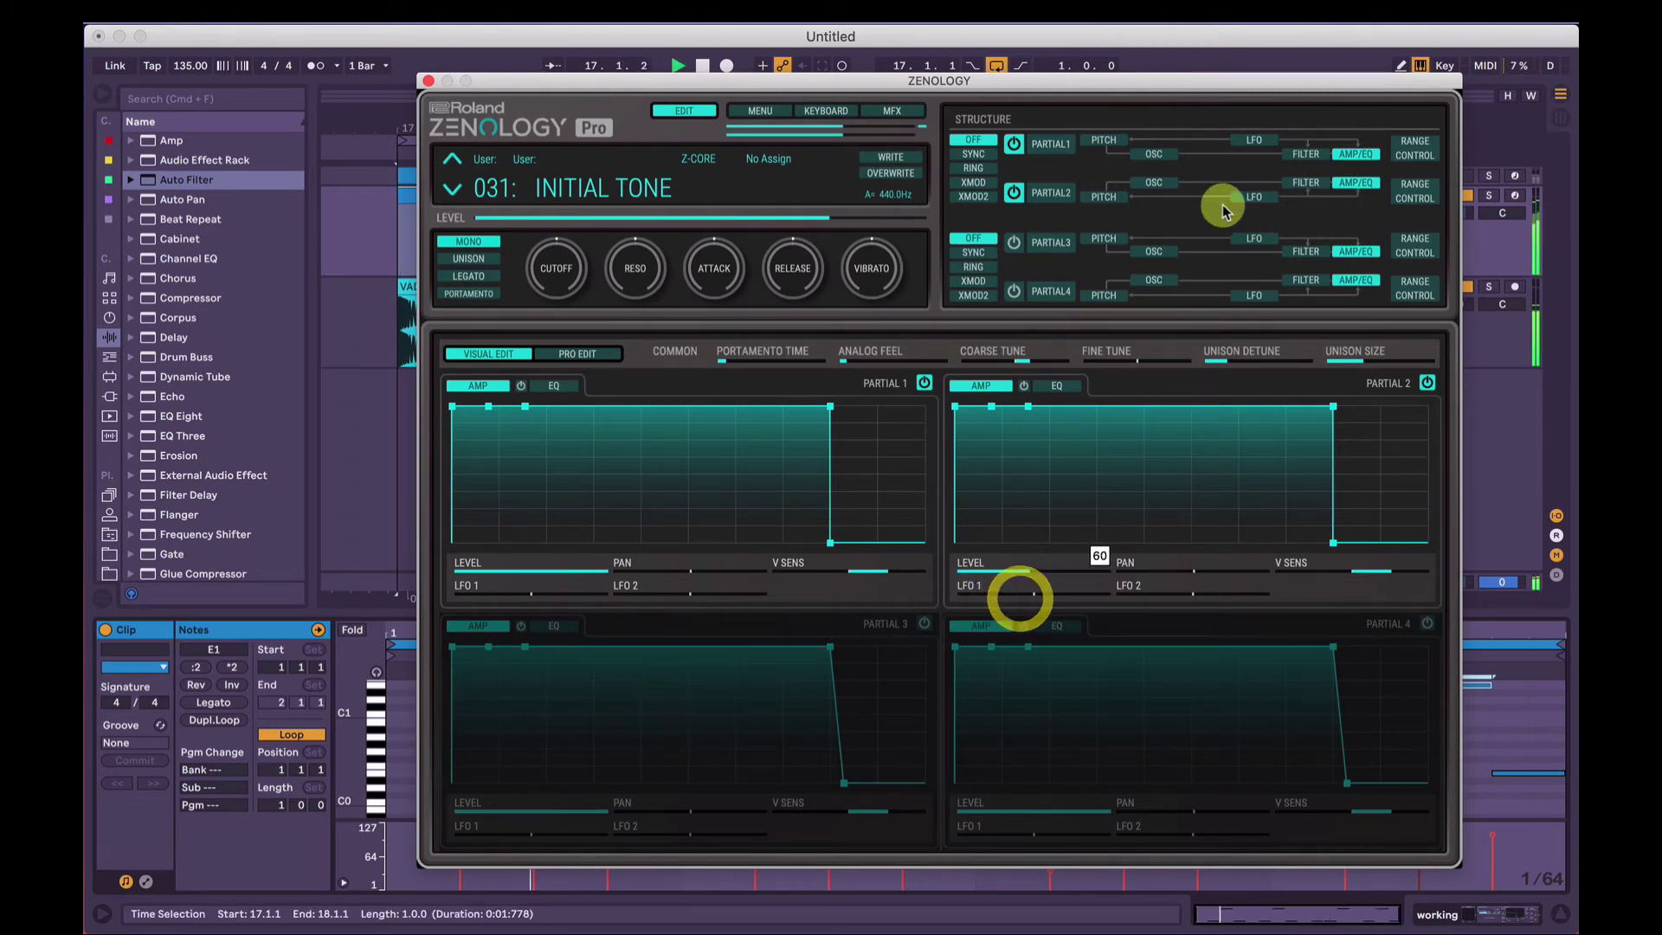
# In partial 1's filter envelope, set the cutoff key follow to 100 and the cutoff velocity sensitivity to 10, and close the synth window
pyautogui.click(1296, 158)
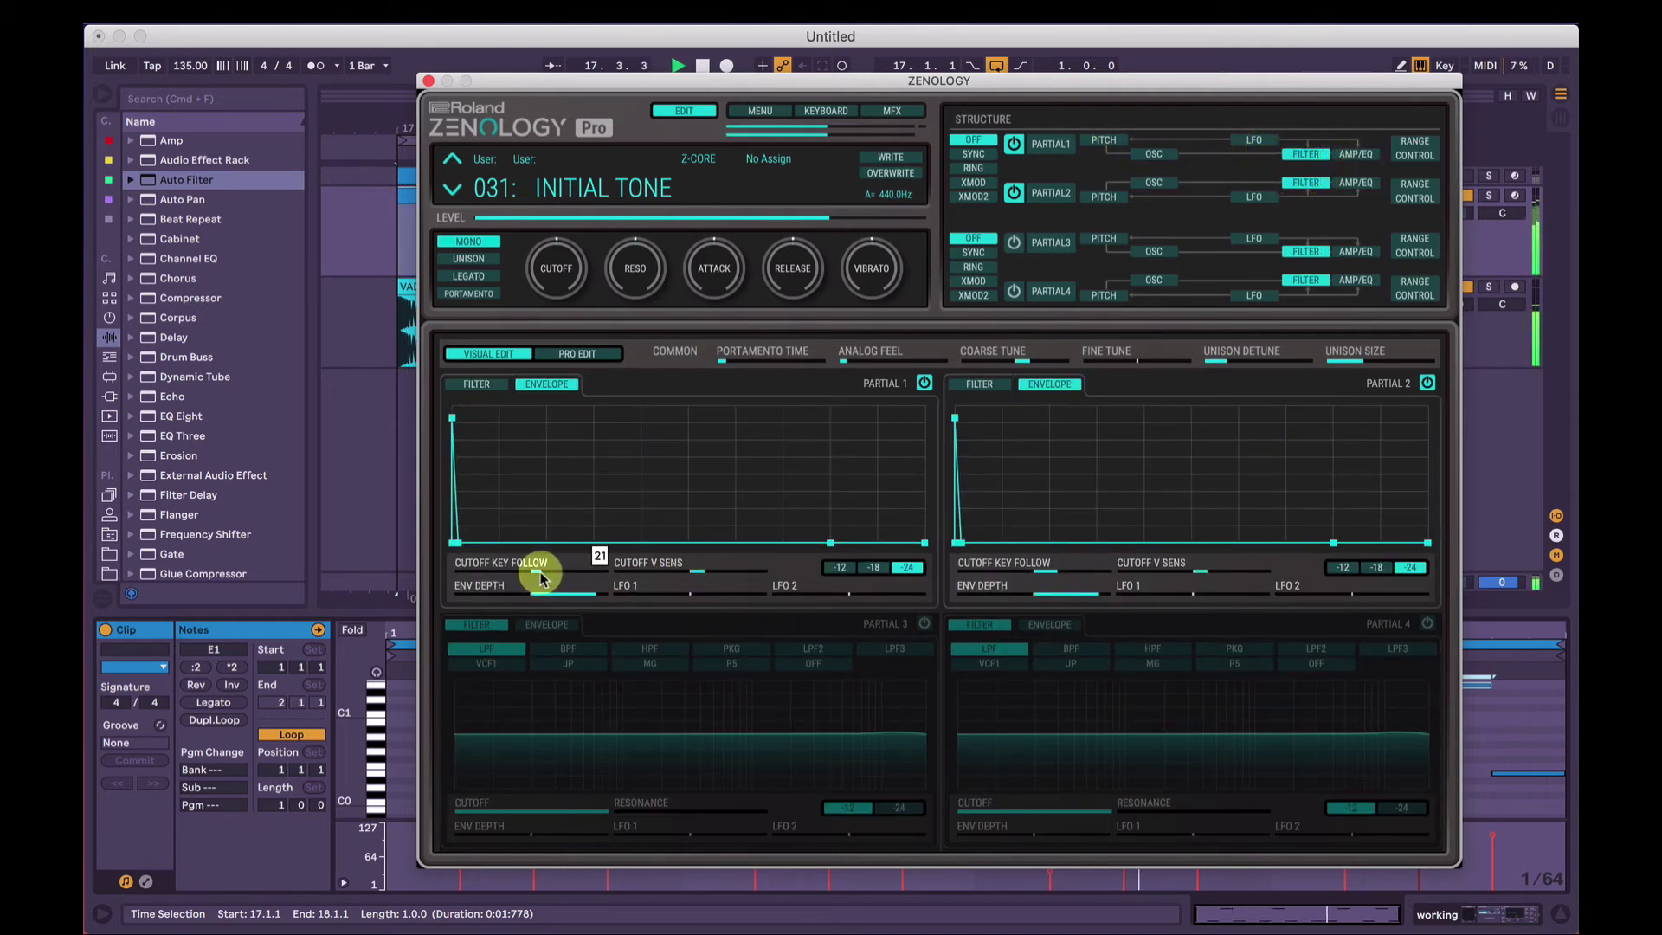
pyautogui.moveTo(558, 578); pyautogui.dragTo(569, 580)
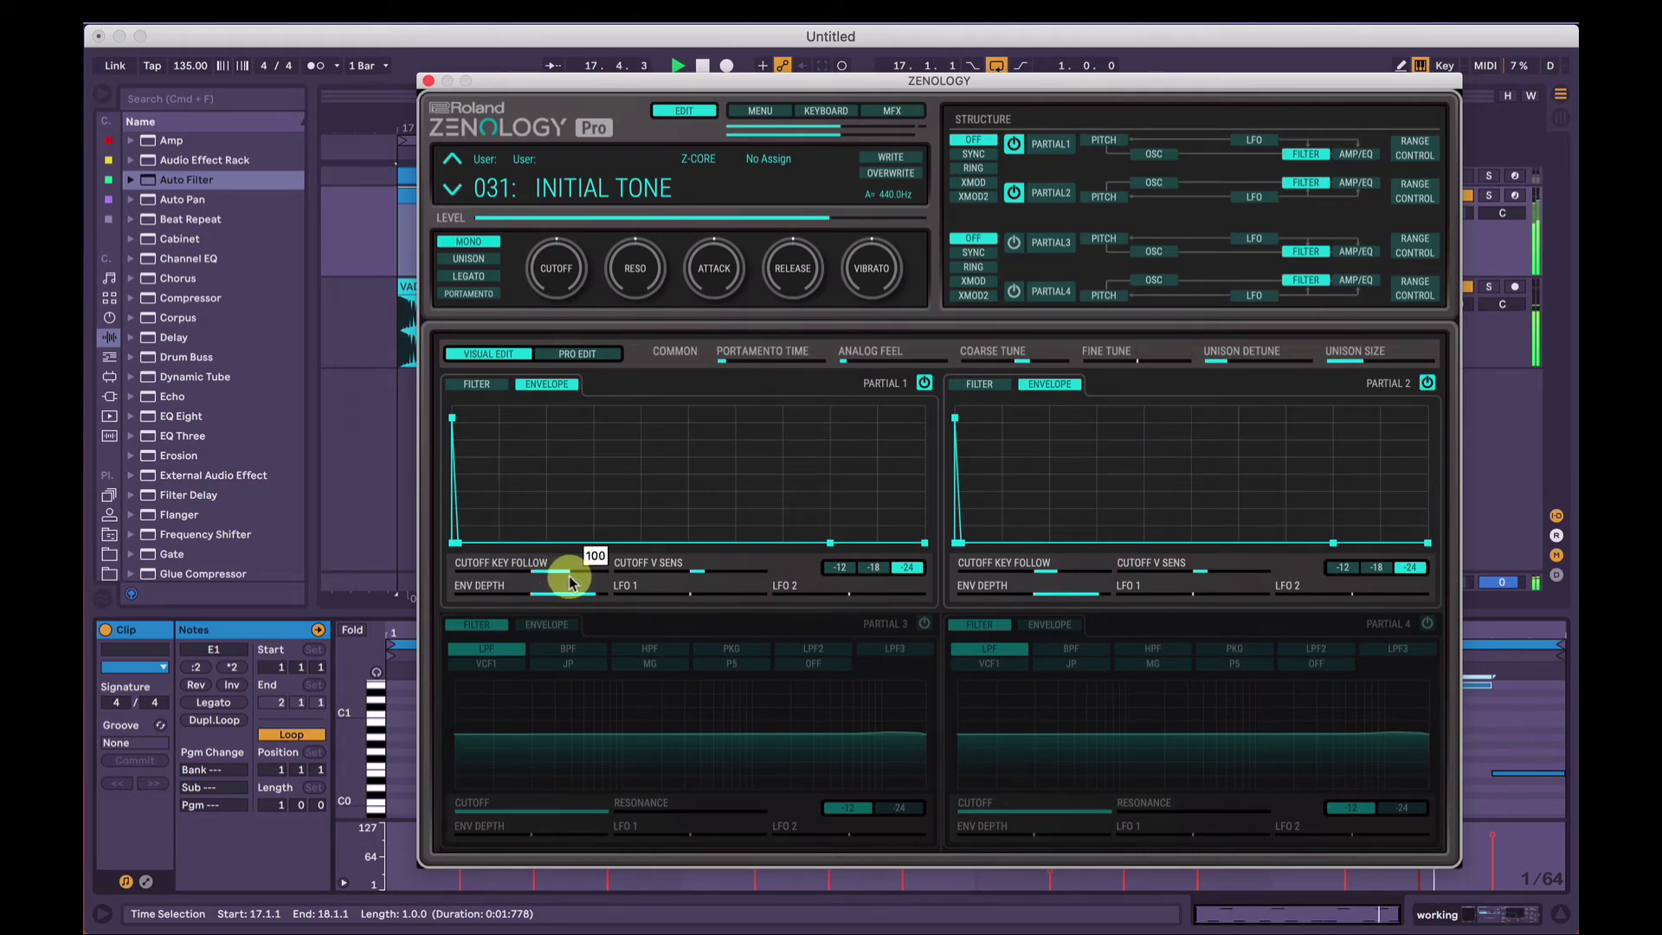
pyautogui.moveTo(700, 579); pyautogui.dragTo(714, 580)
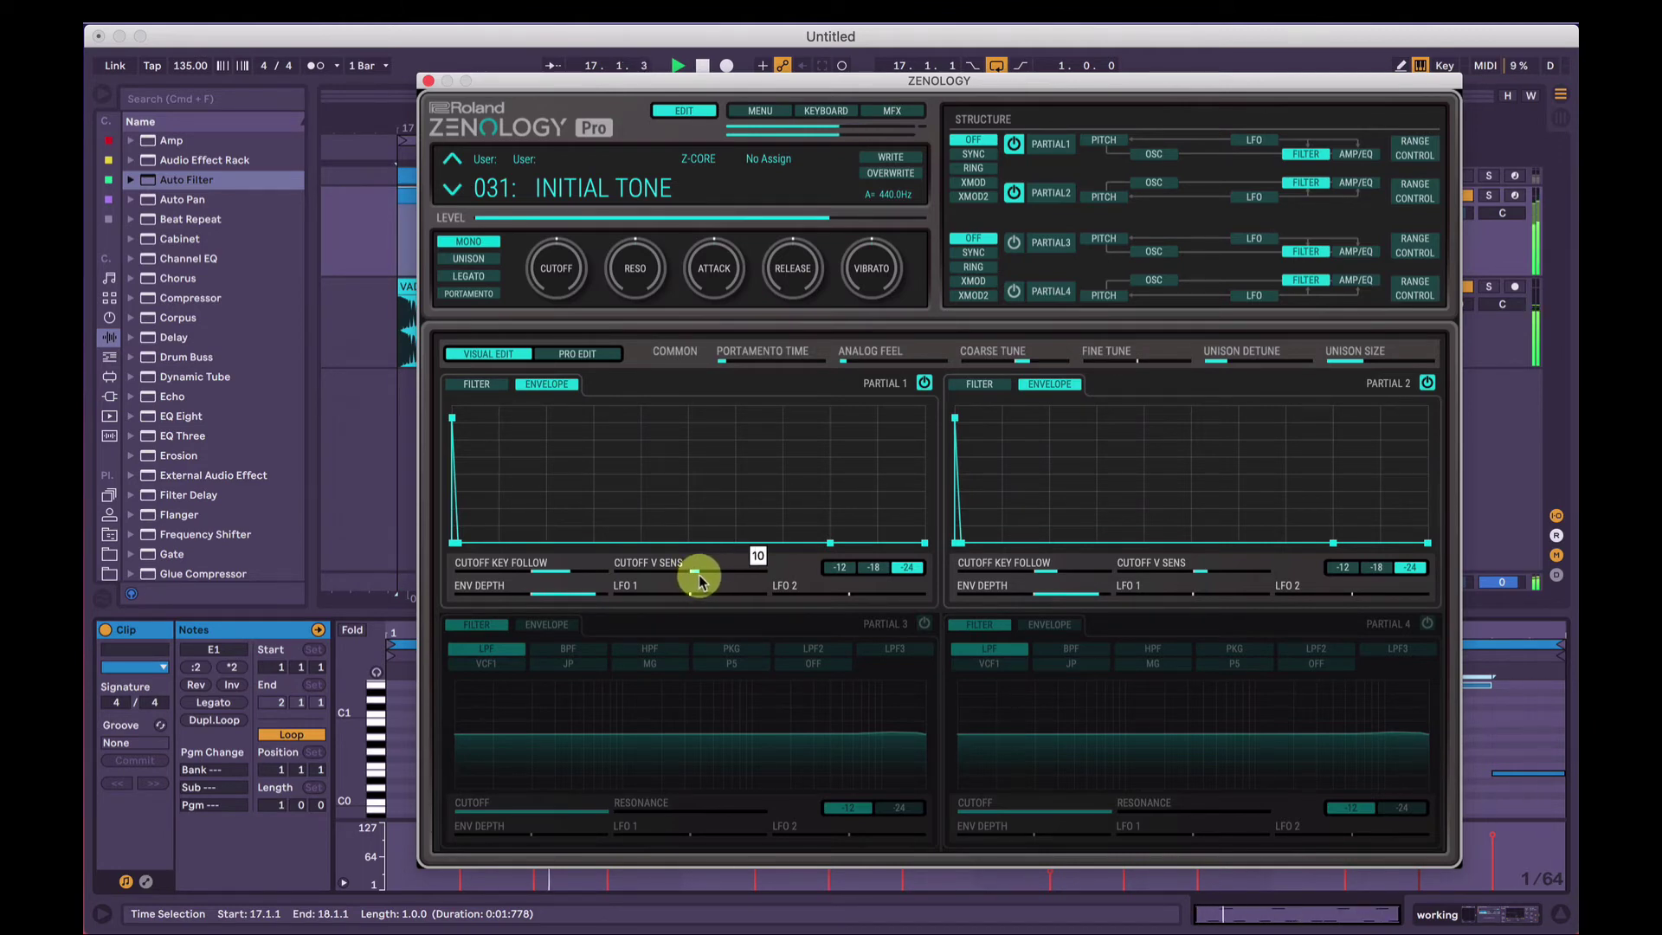
pyautogui.click(428, 81)
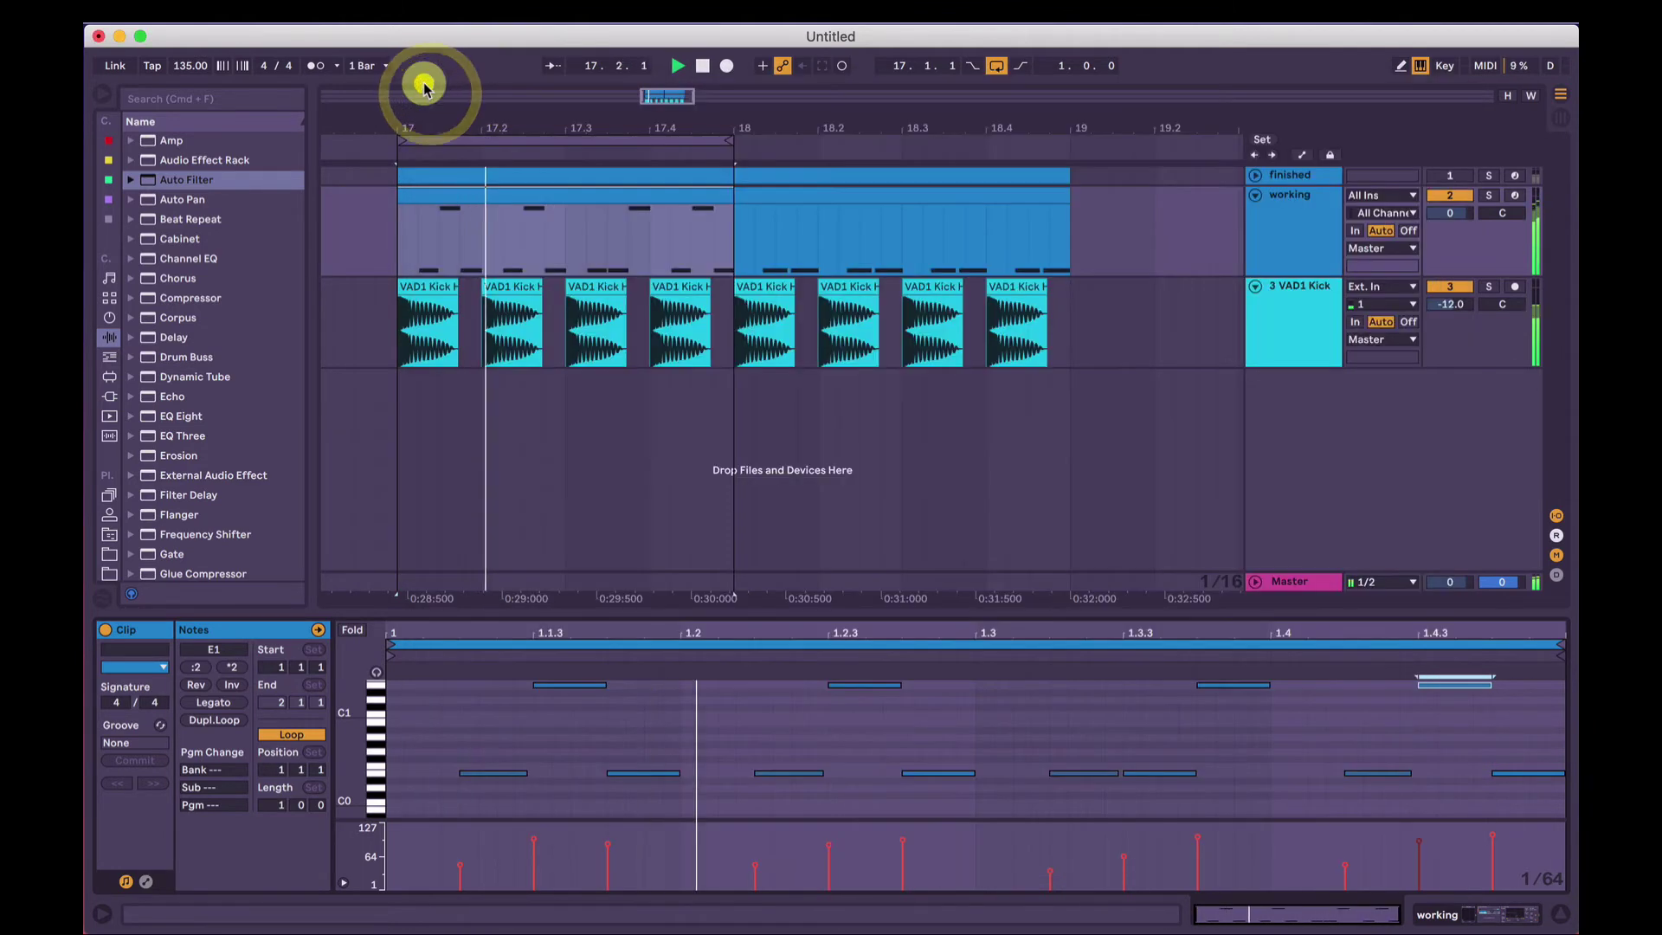
# Reopen the synth from the working track and show its MFX section
pyautogui.click(1303, 252)
pyautogui.press('space')
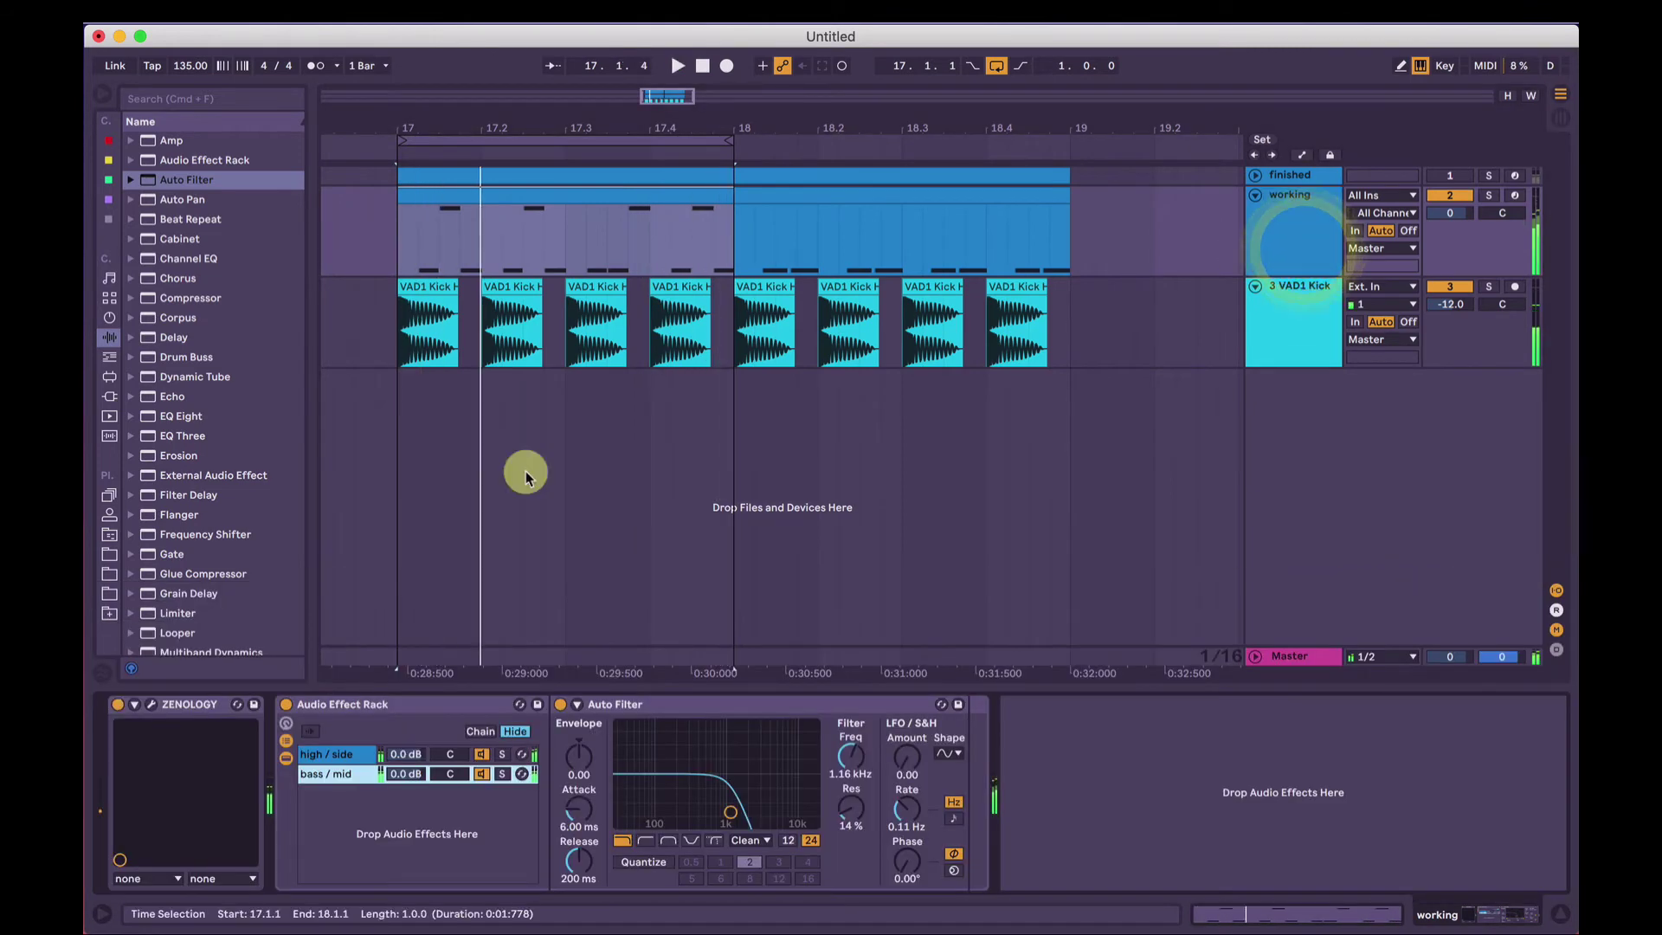
pyautogui.click(156, 703)
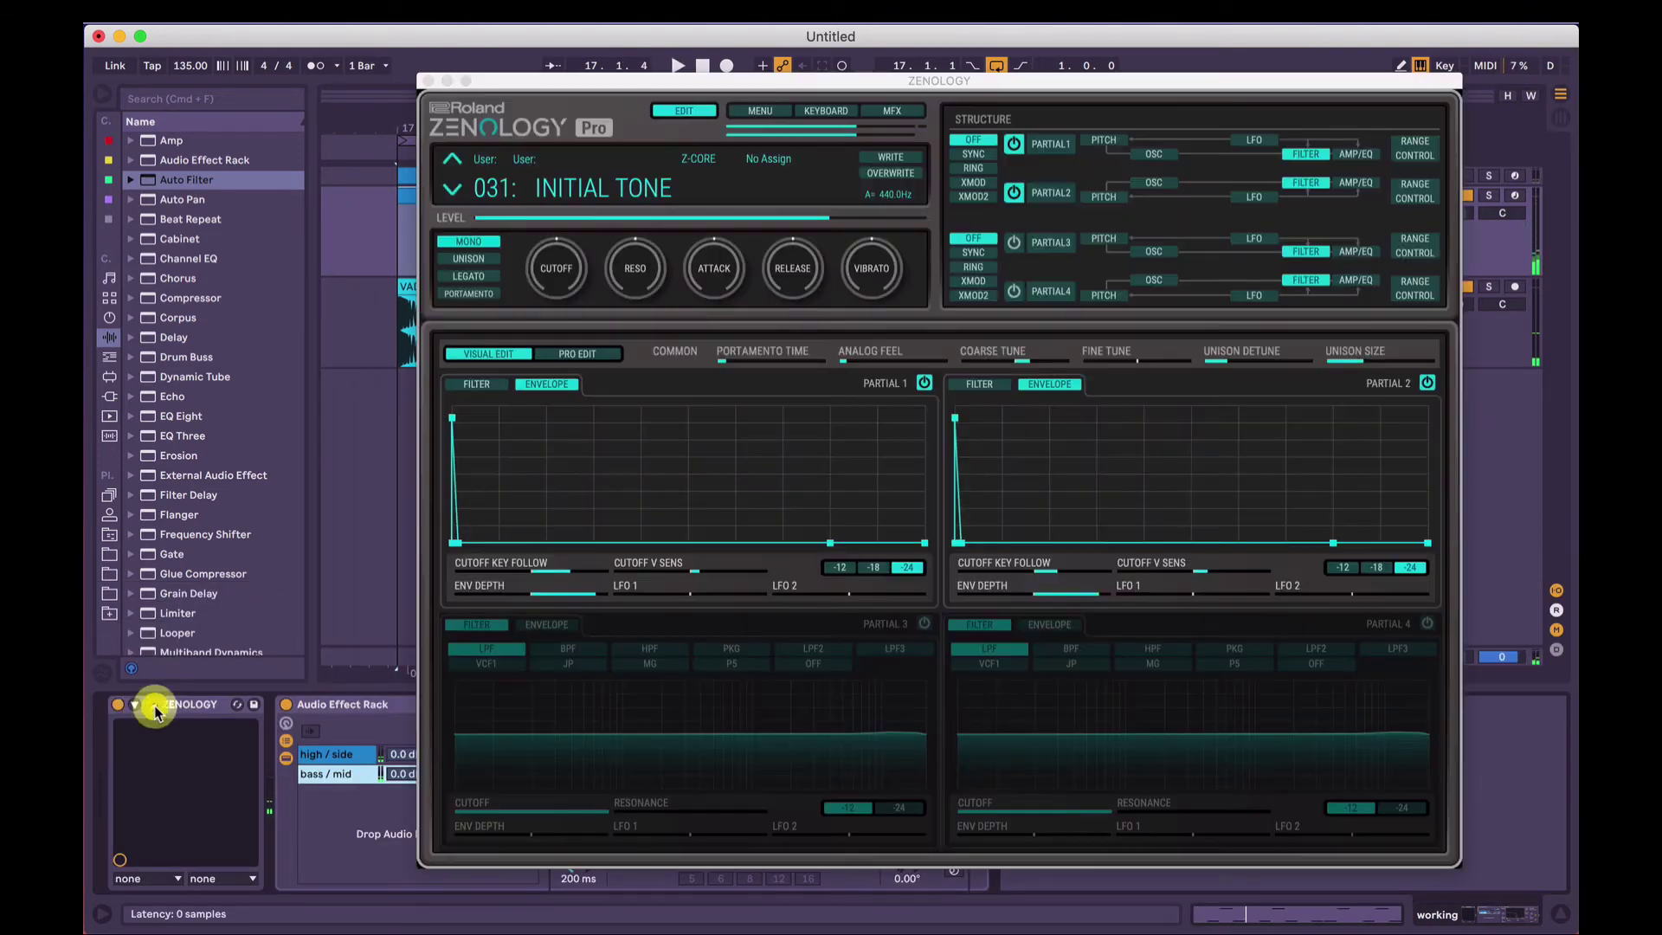
pyautogui.click(896, 119)
pyautogui.press('space')
# Compare the bass with the synth's Compressor bypassed and active, leaving it active, and close the synth window
pyautogui.click(458, 712)
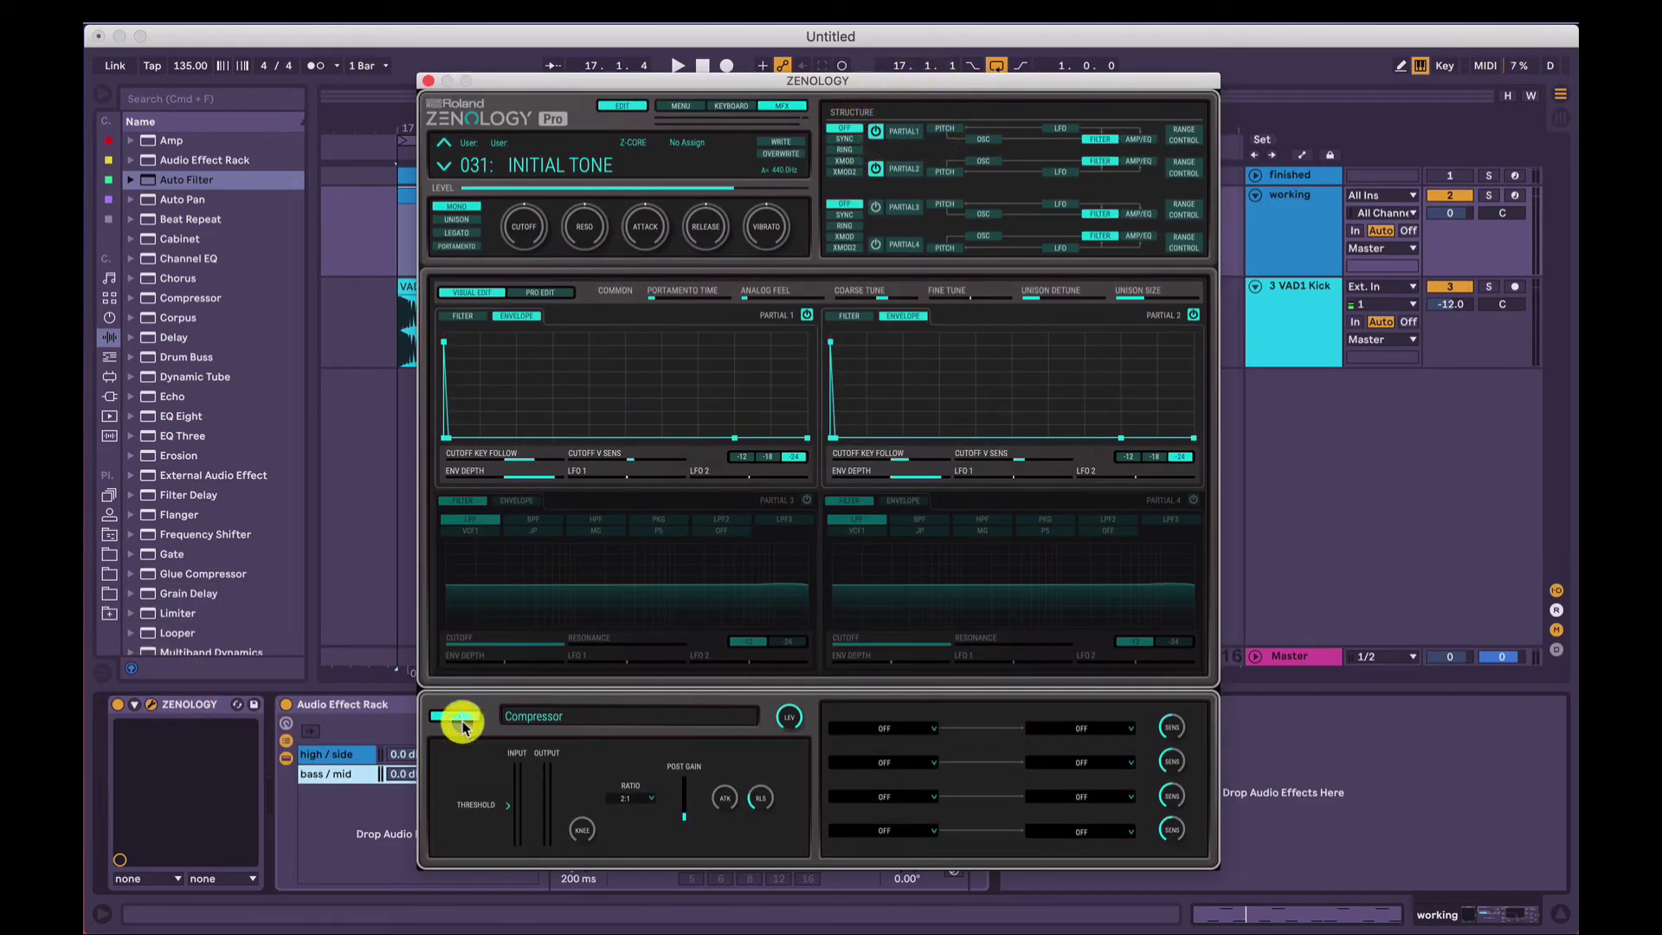
pyautogui.click(472, 715)
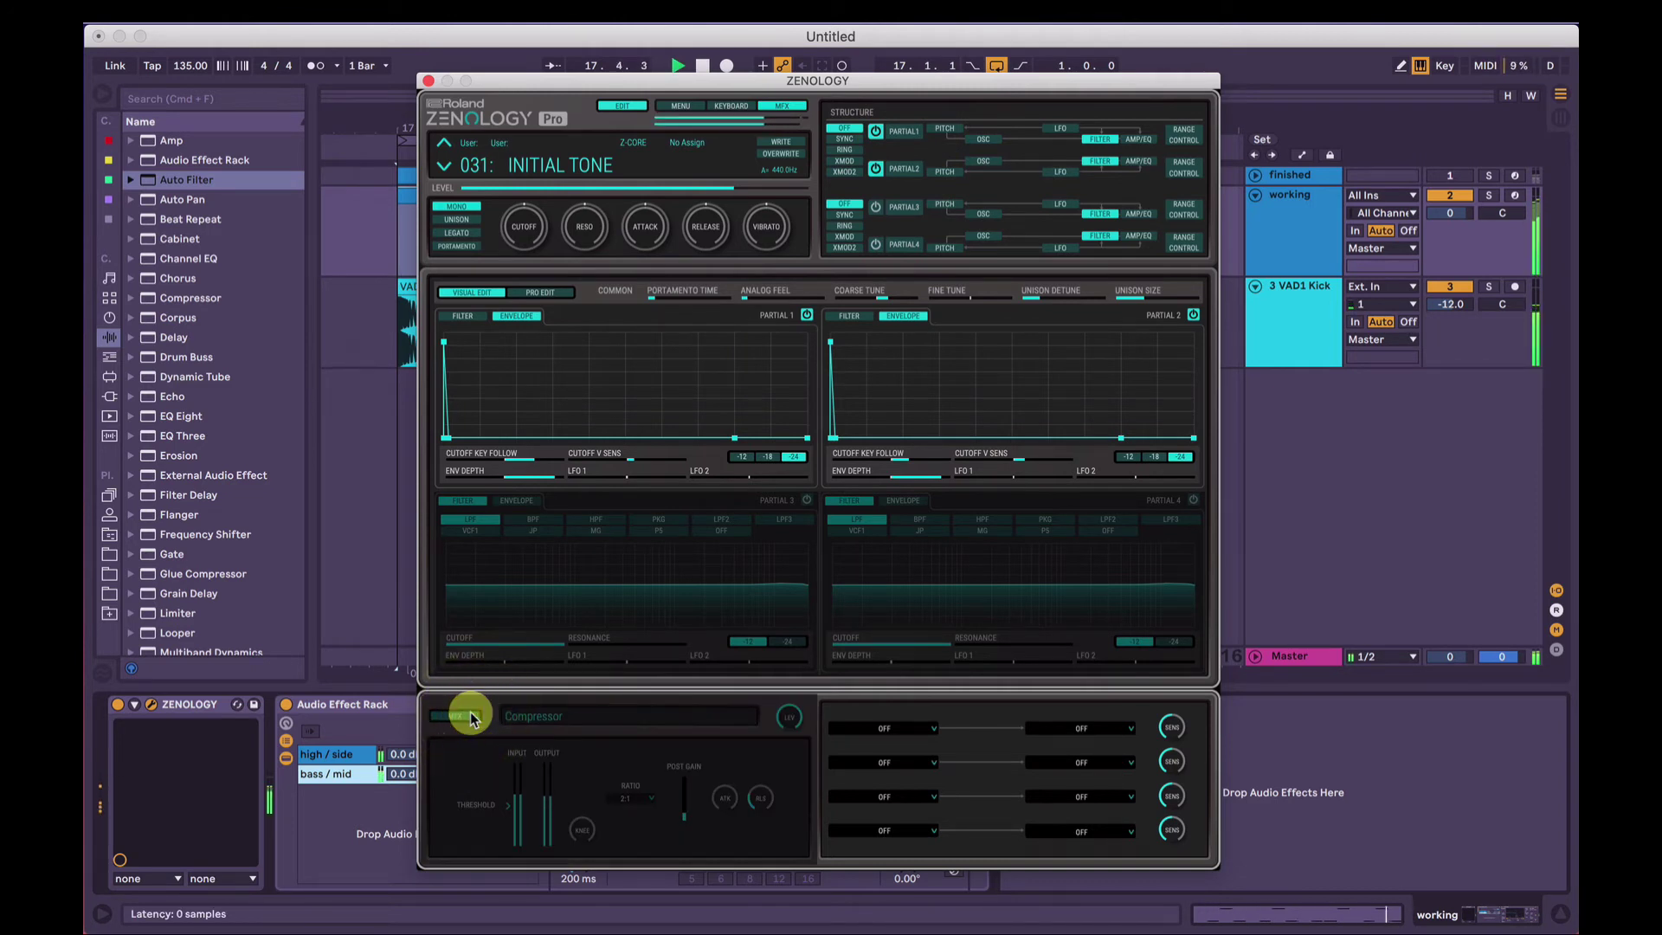
pyautogui.click(472, 717)
pyautogui.press('space')
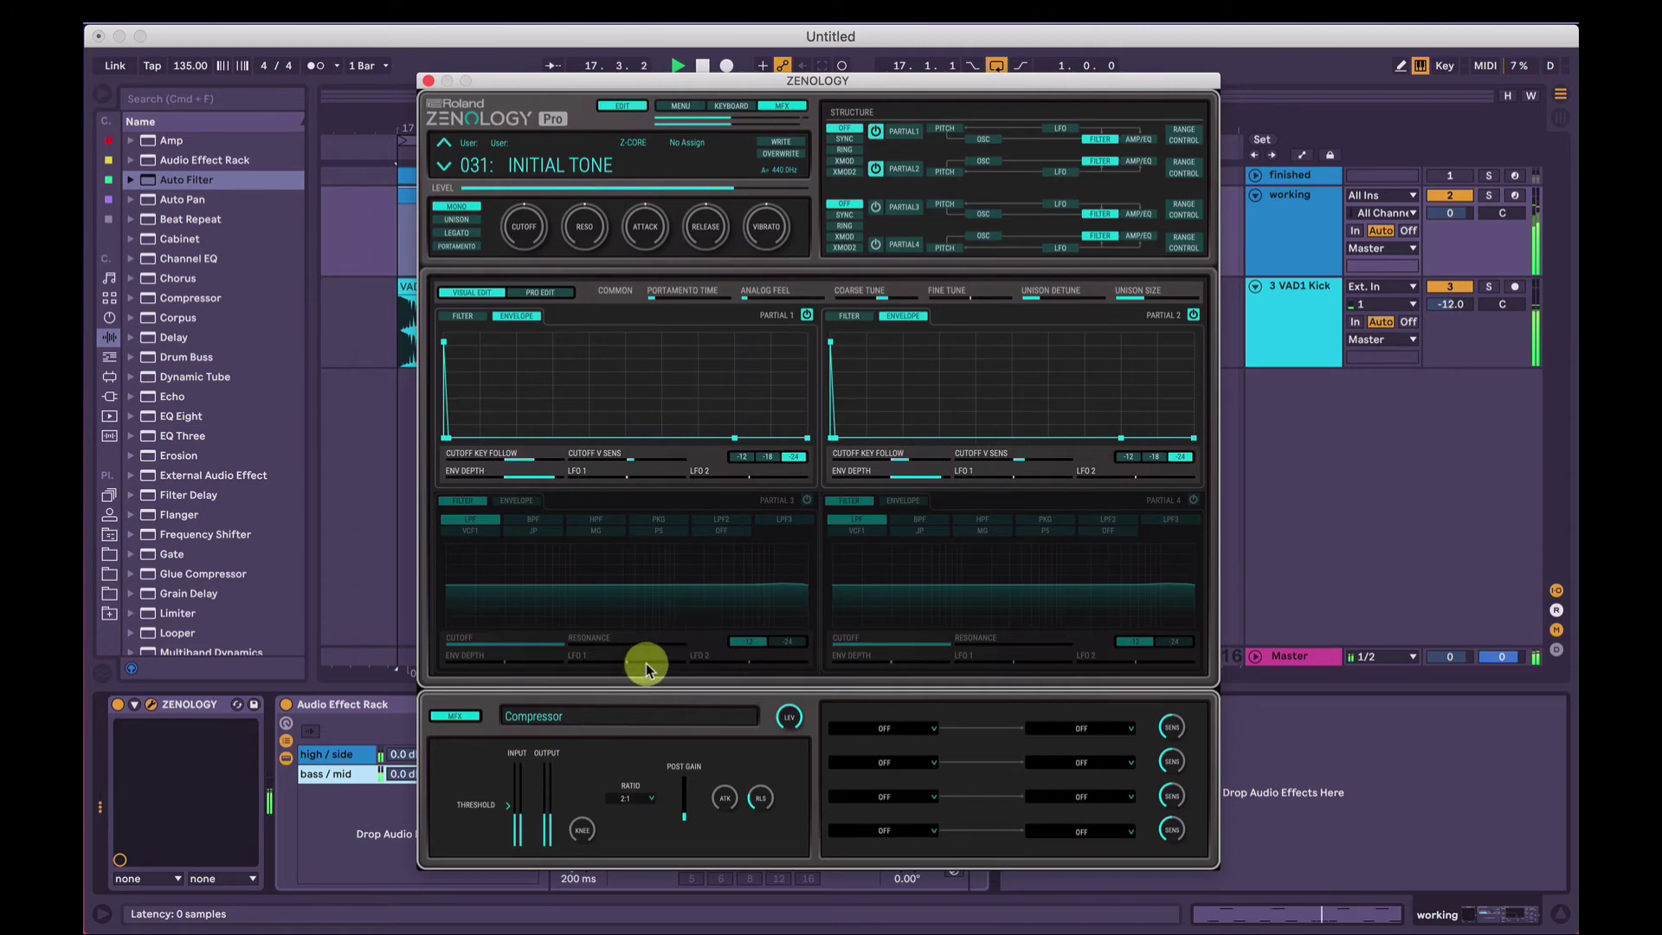
pyautogui.click(427, 80)
pyautogui.press('space')
pyautogui.click(387, 336)
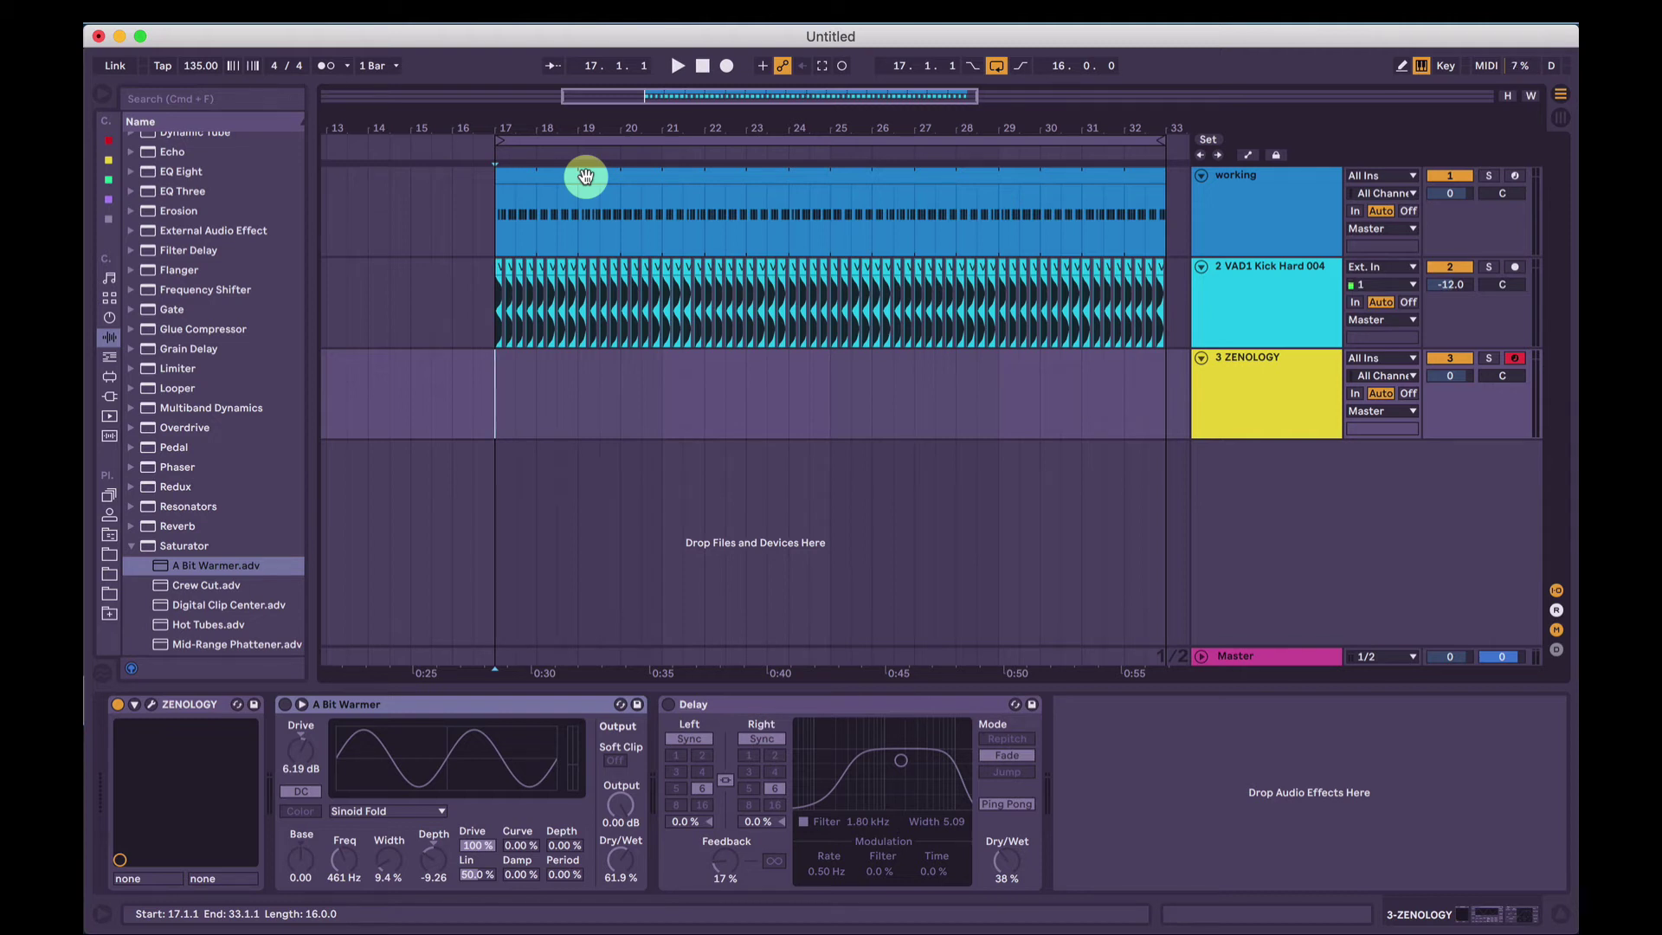
# Open the synth on the ZENOLOGY track and load the user tone 0031: INITIAL TONE from the tone browser
pyautogui.click(726, 65)
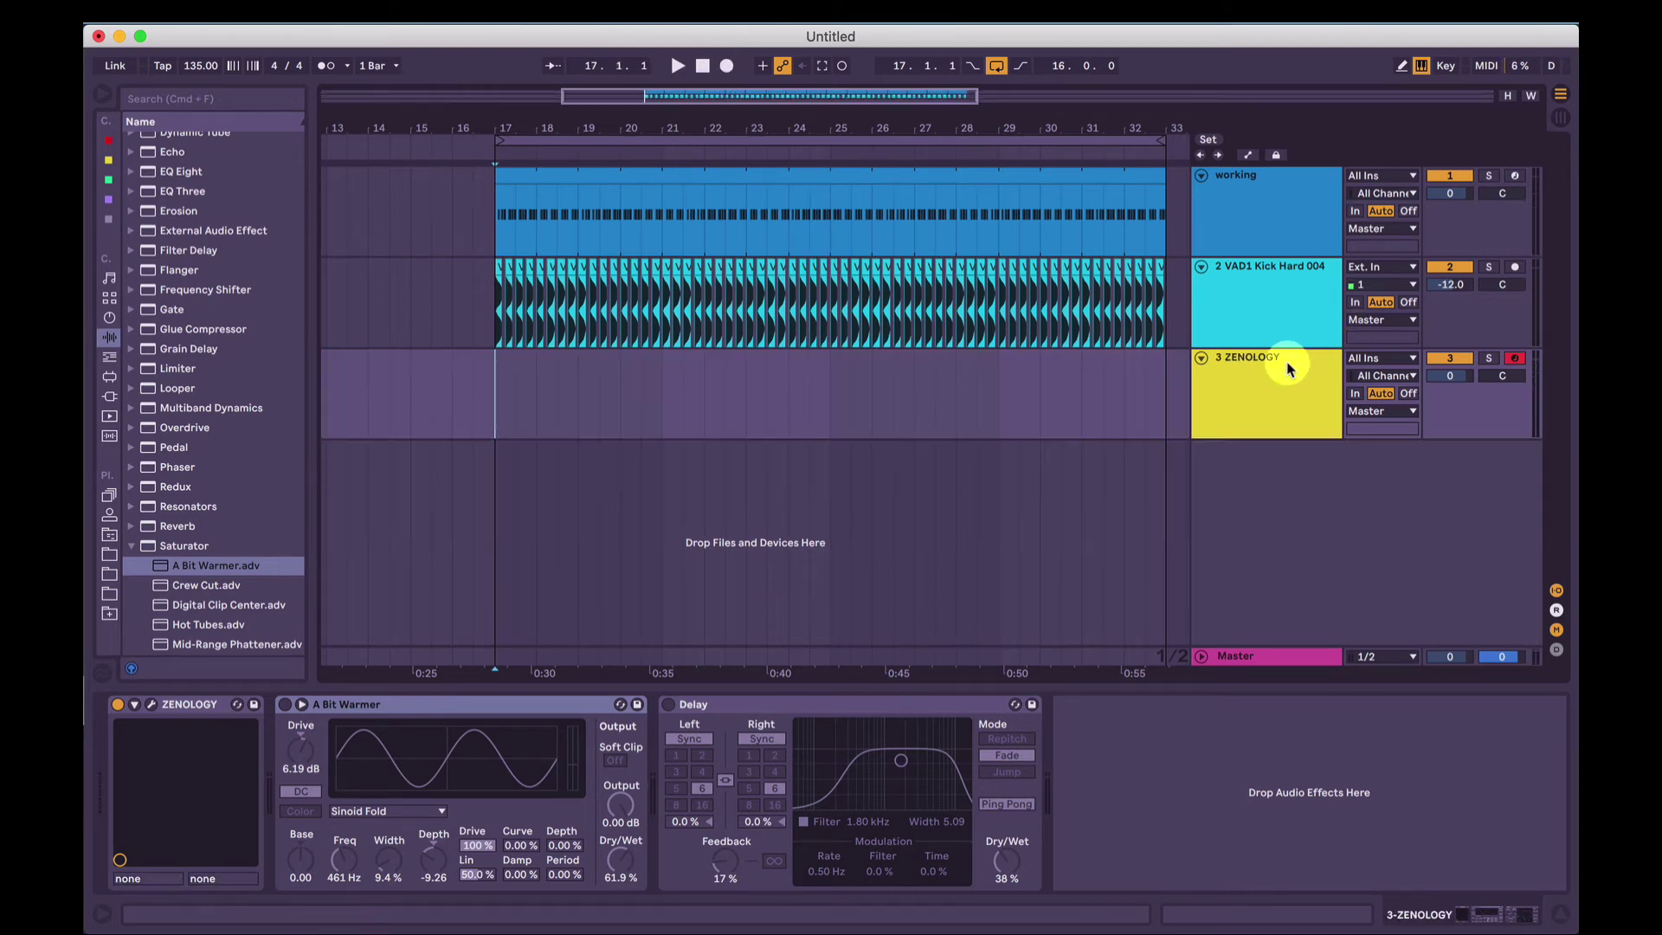
pyautogui.click(1261, 372)
pyautogui.click(150, 705)
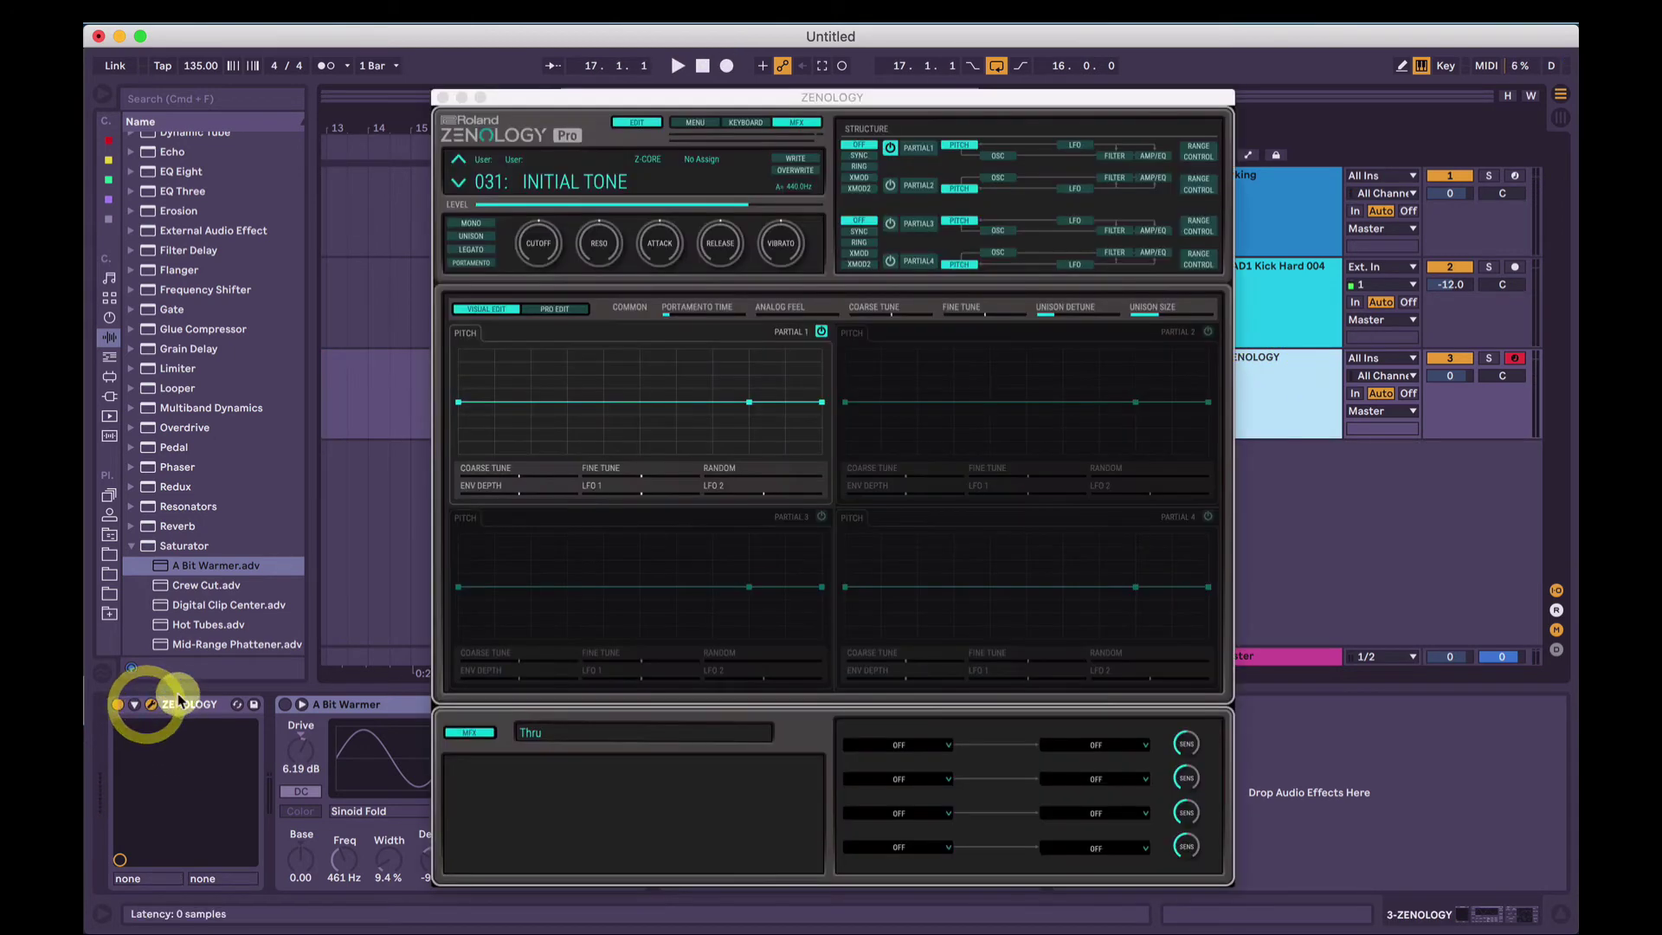
pyautogui.click(563, 182)
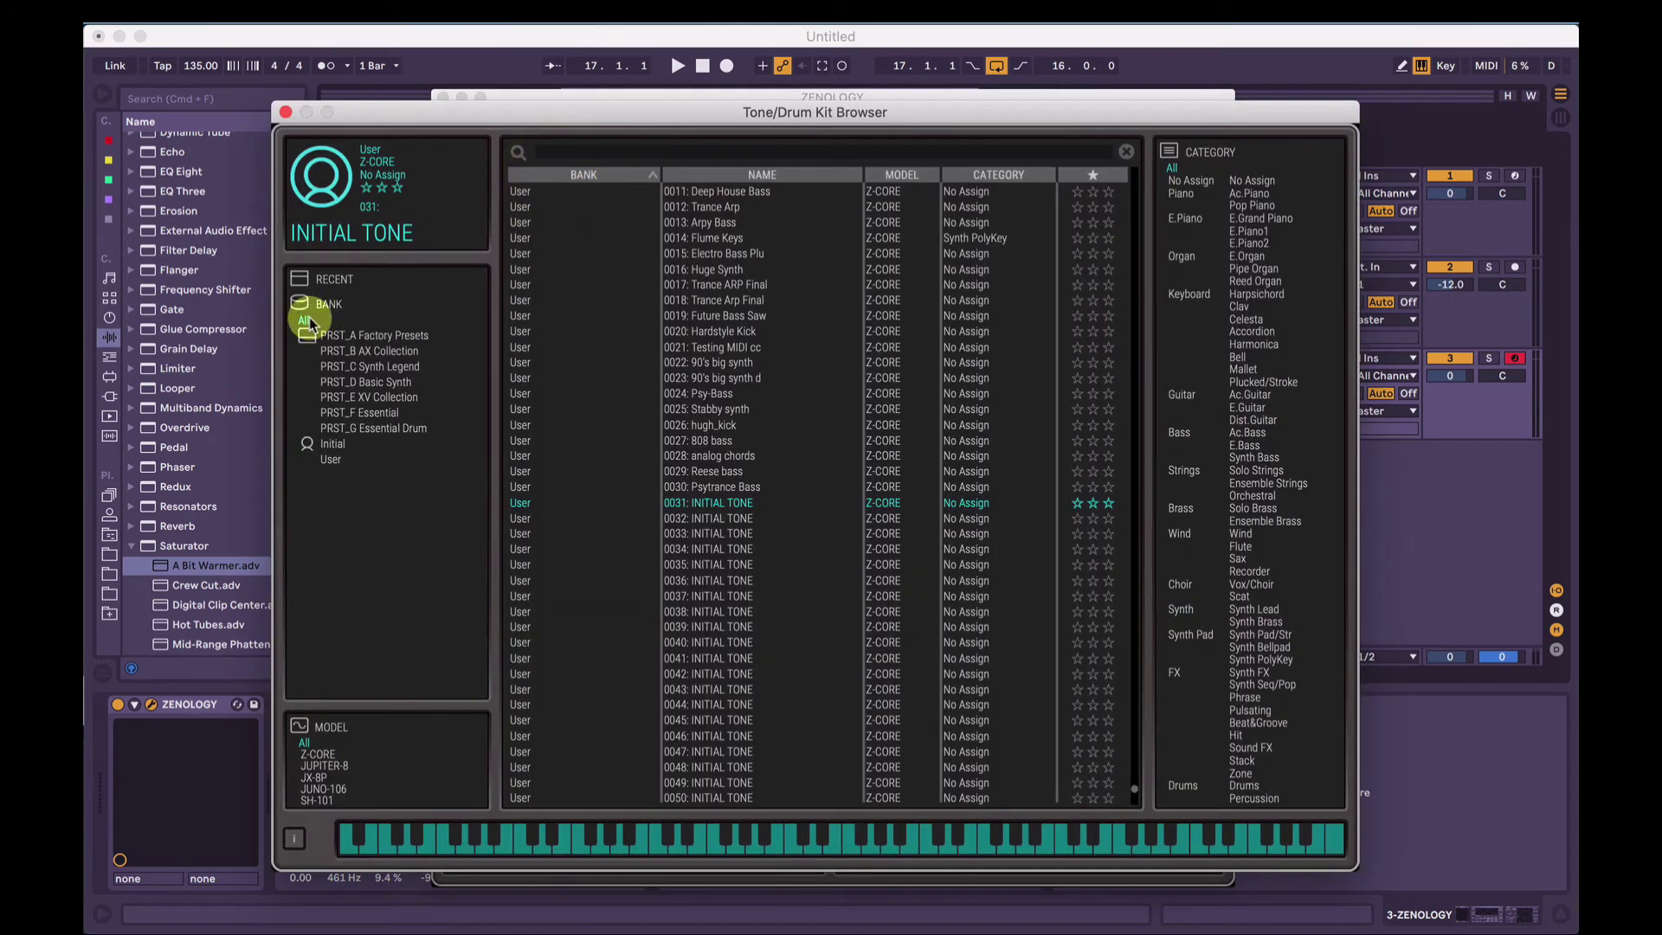
pyautogui.click(737, 505)
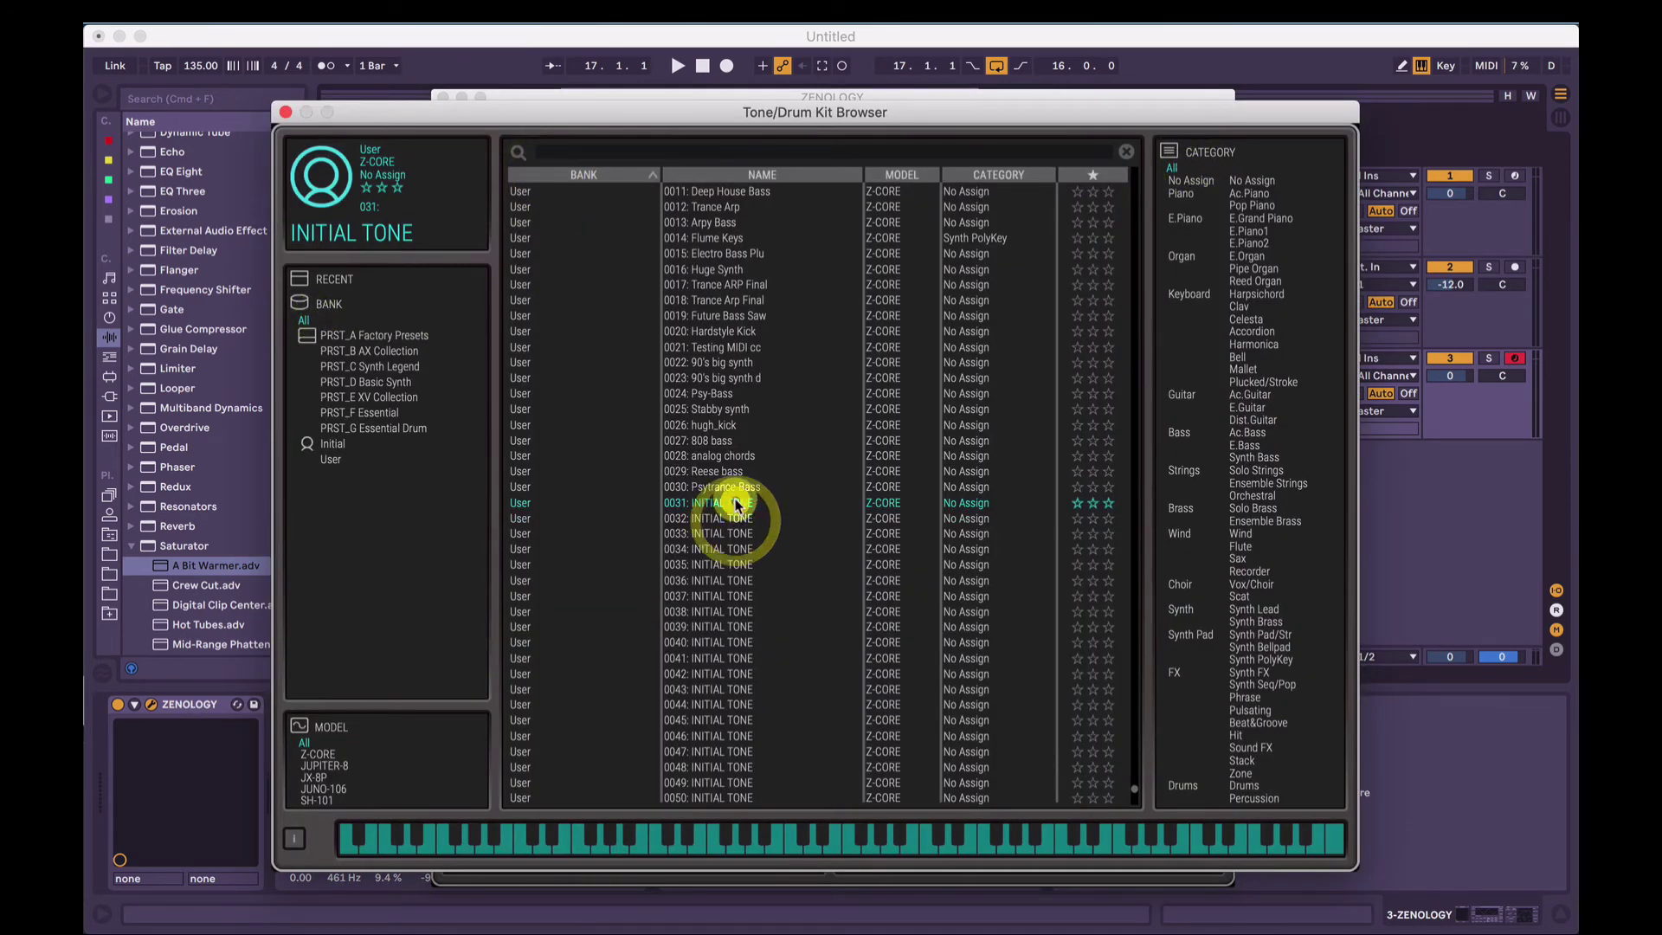
pyautogui.click(284, 112)
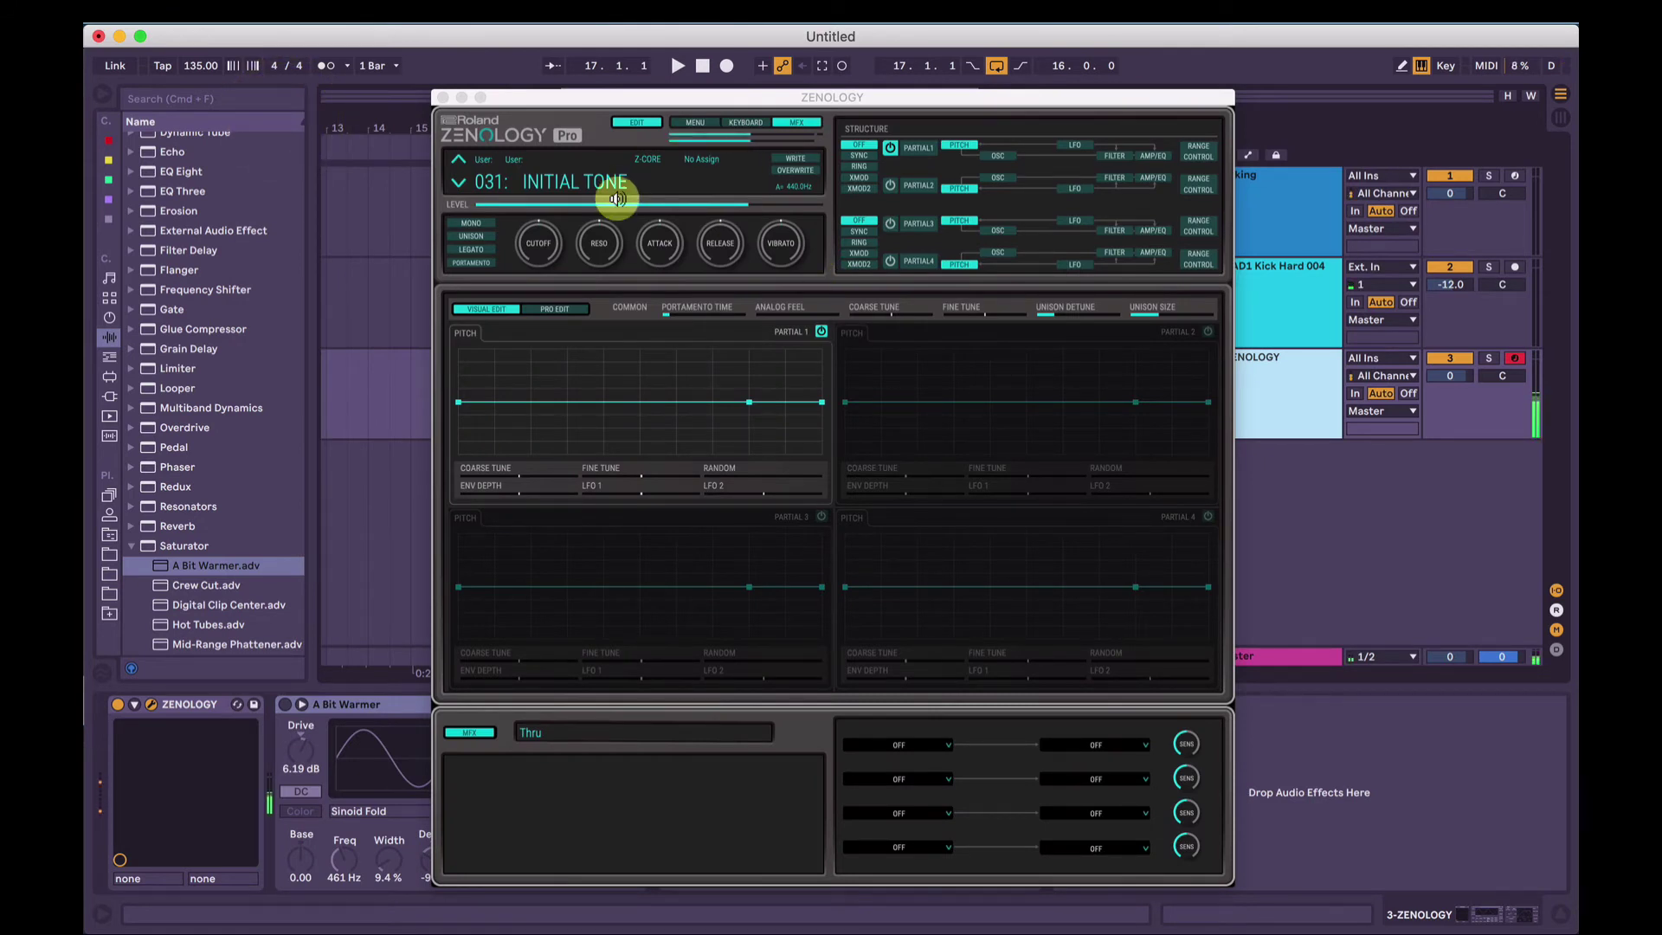
# Enlarge the synth window to 138% zoom and reposition it
pyautogui.click(695, 123)
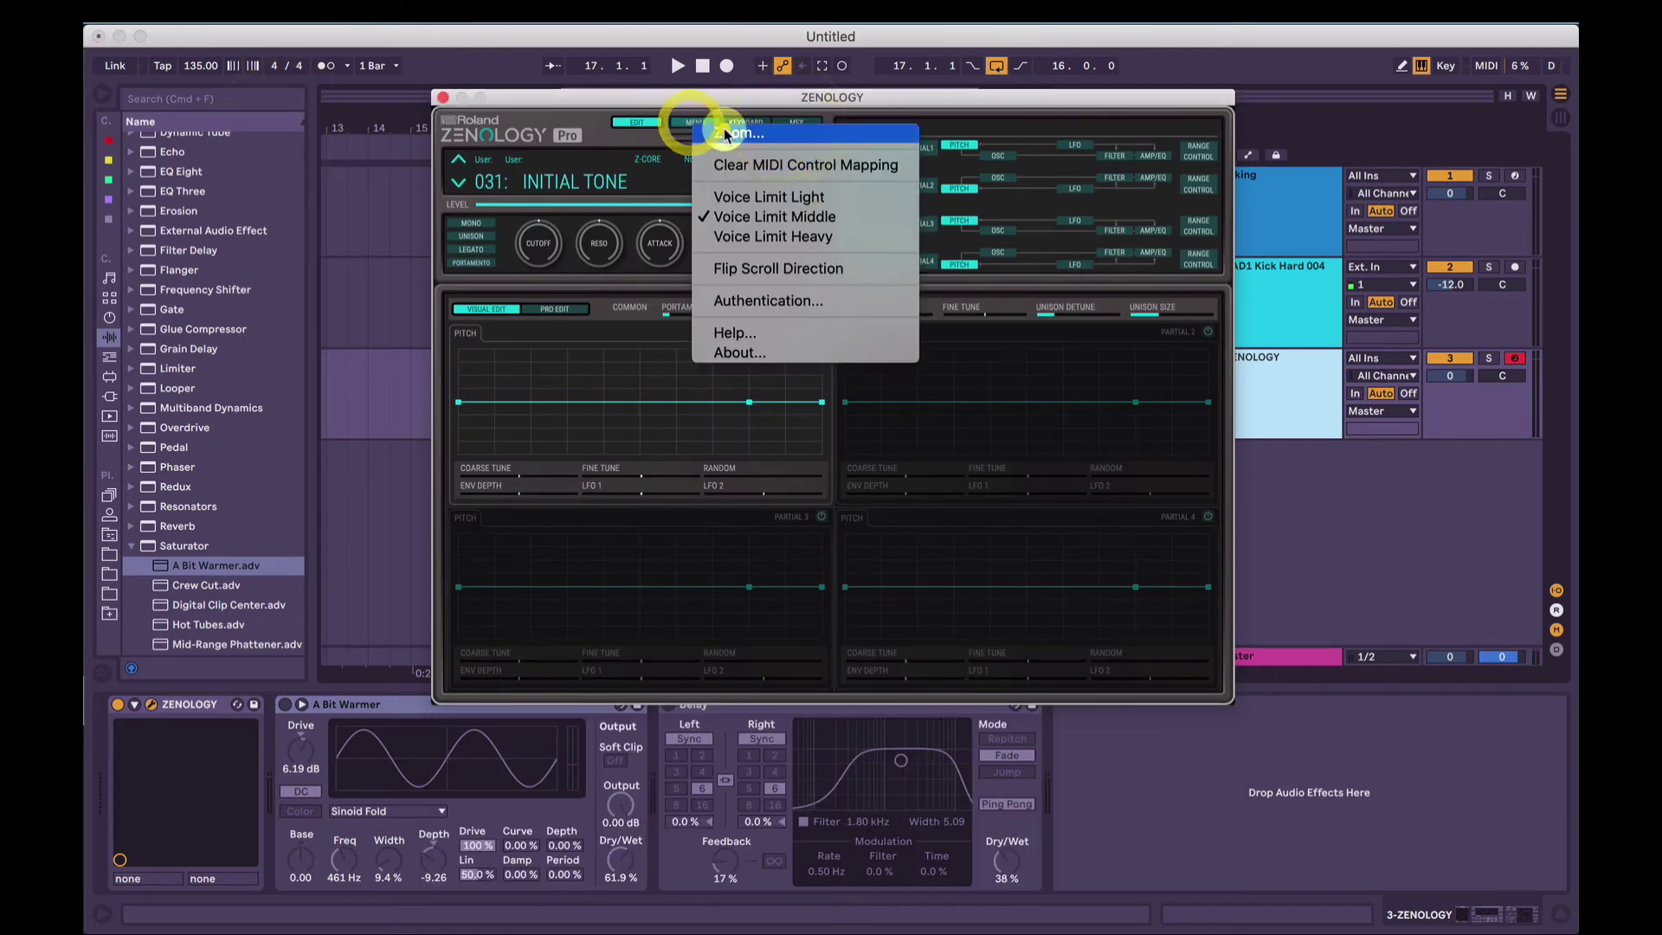
pyautogui.click(725, 134)
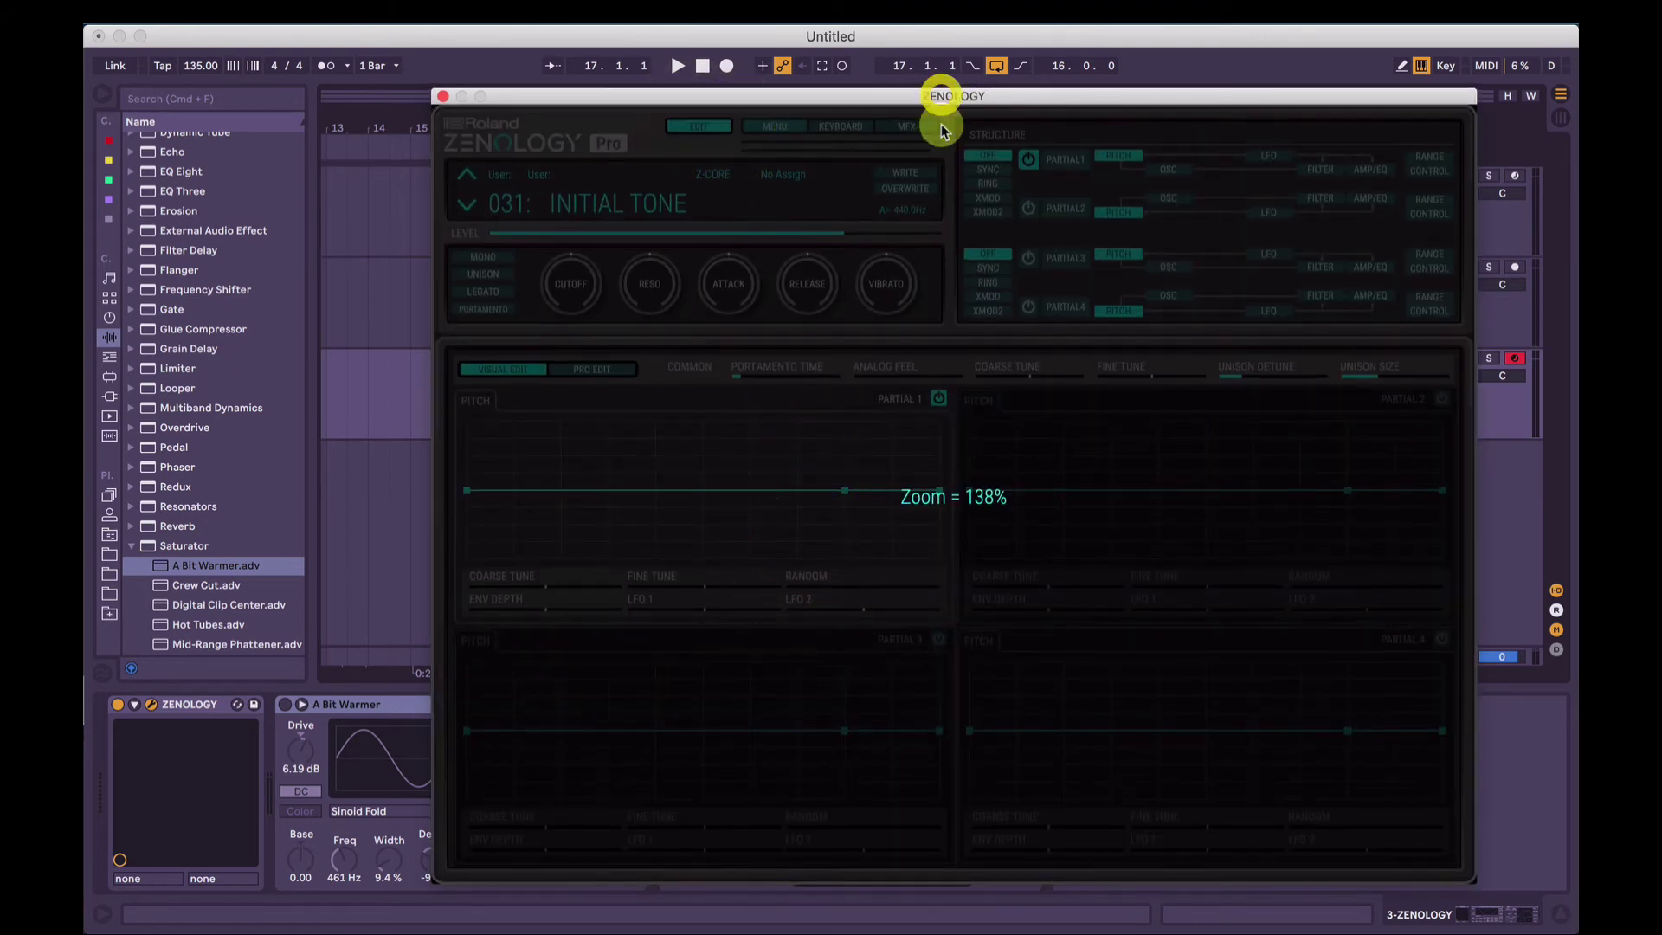
pyautogui.moveTo(948, 96); pyautogui.dragTo(870, 92)
pyautogui.click(851, 257)
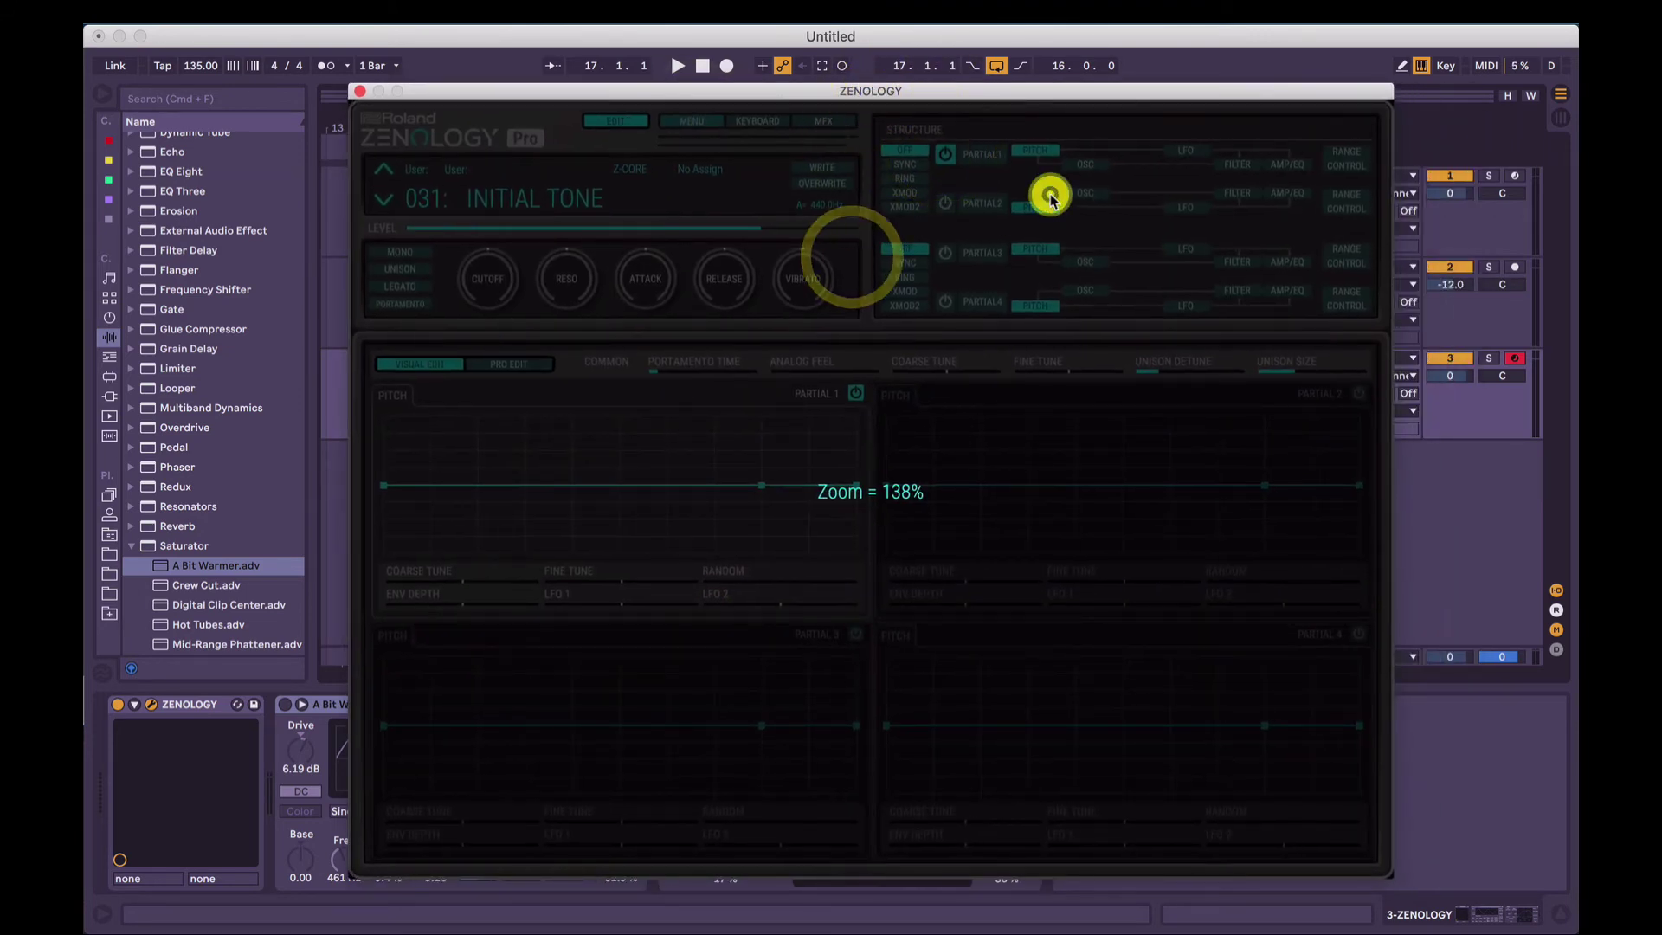
# Set partial 1's oscillator to a VA square wave and switch the tone to mono
pyautogui.click(1077, 164)
pyautogui.click(530, 419)
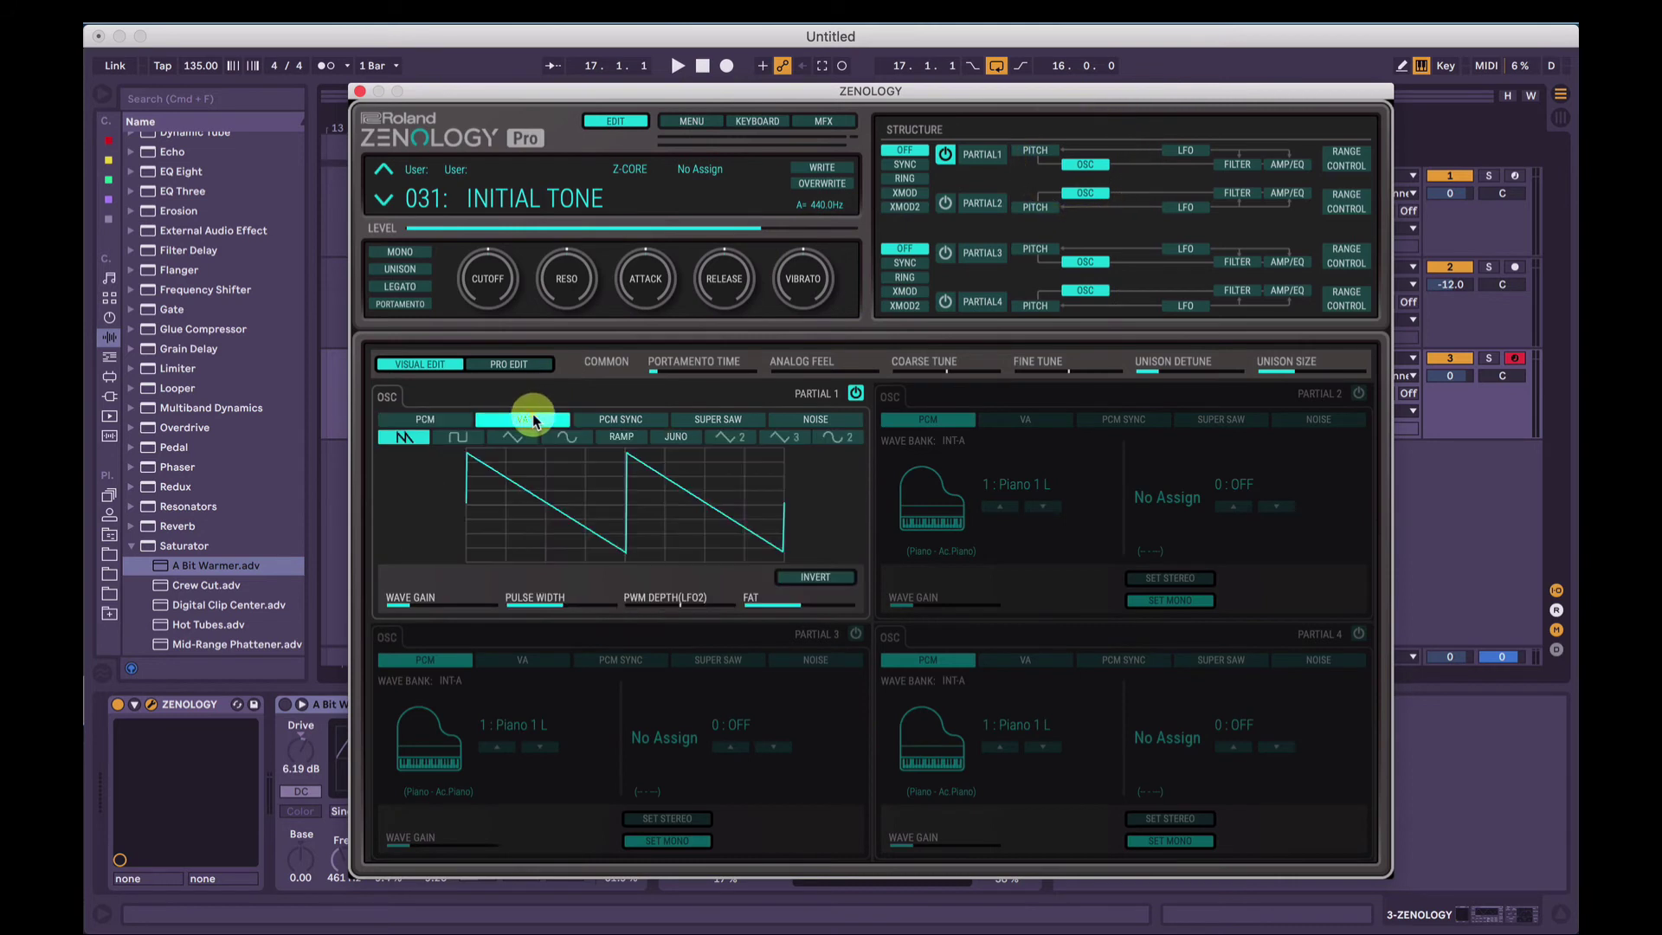
pyautogui.click(510, 438)
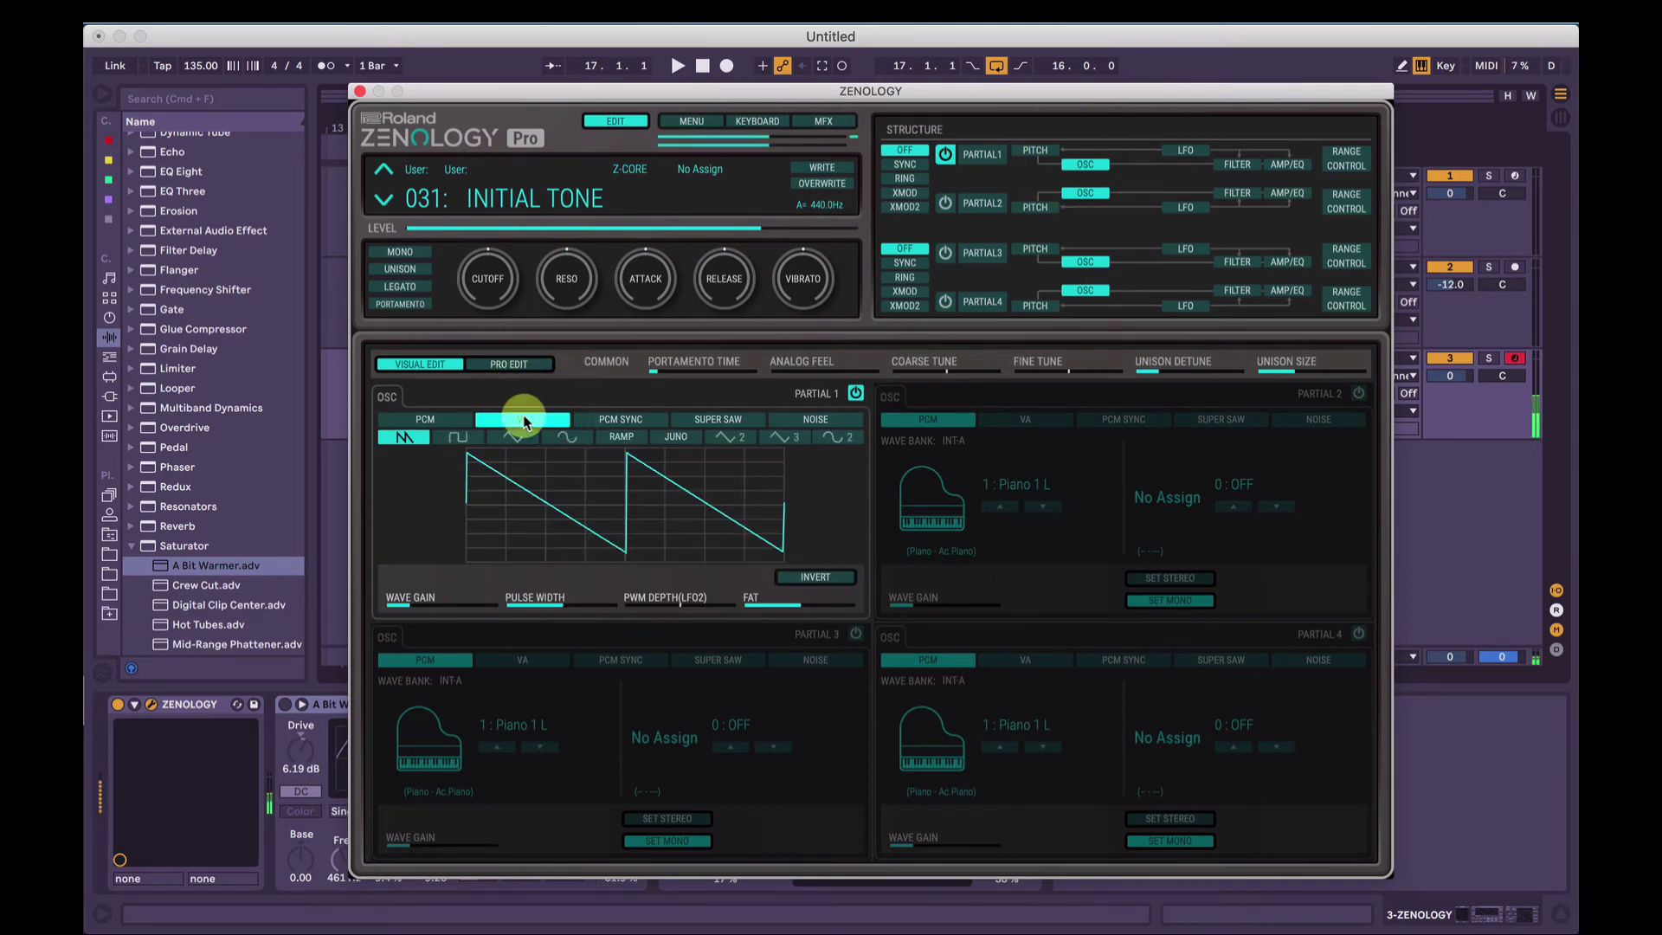
pyautogui.click(465, 439)
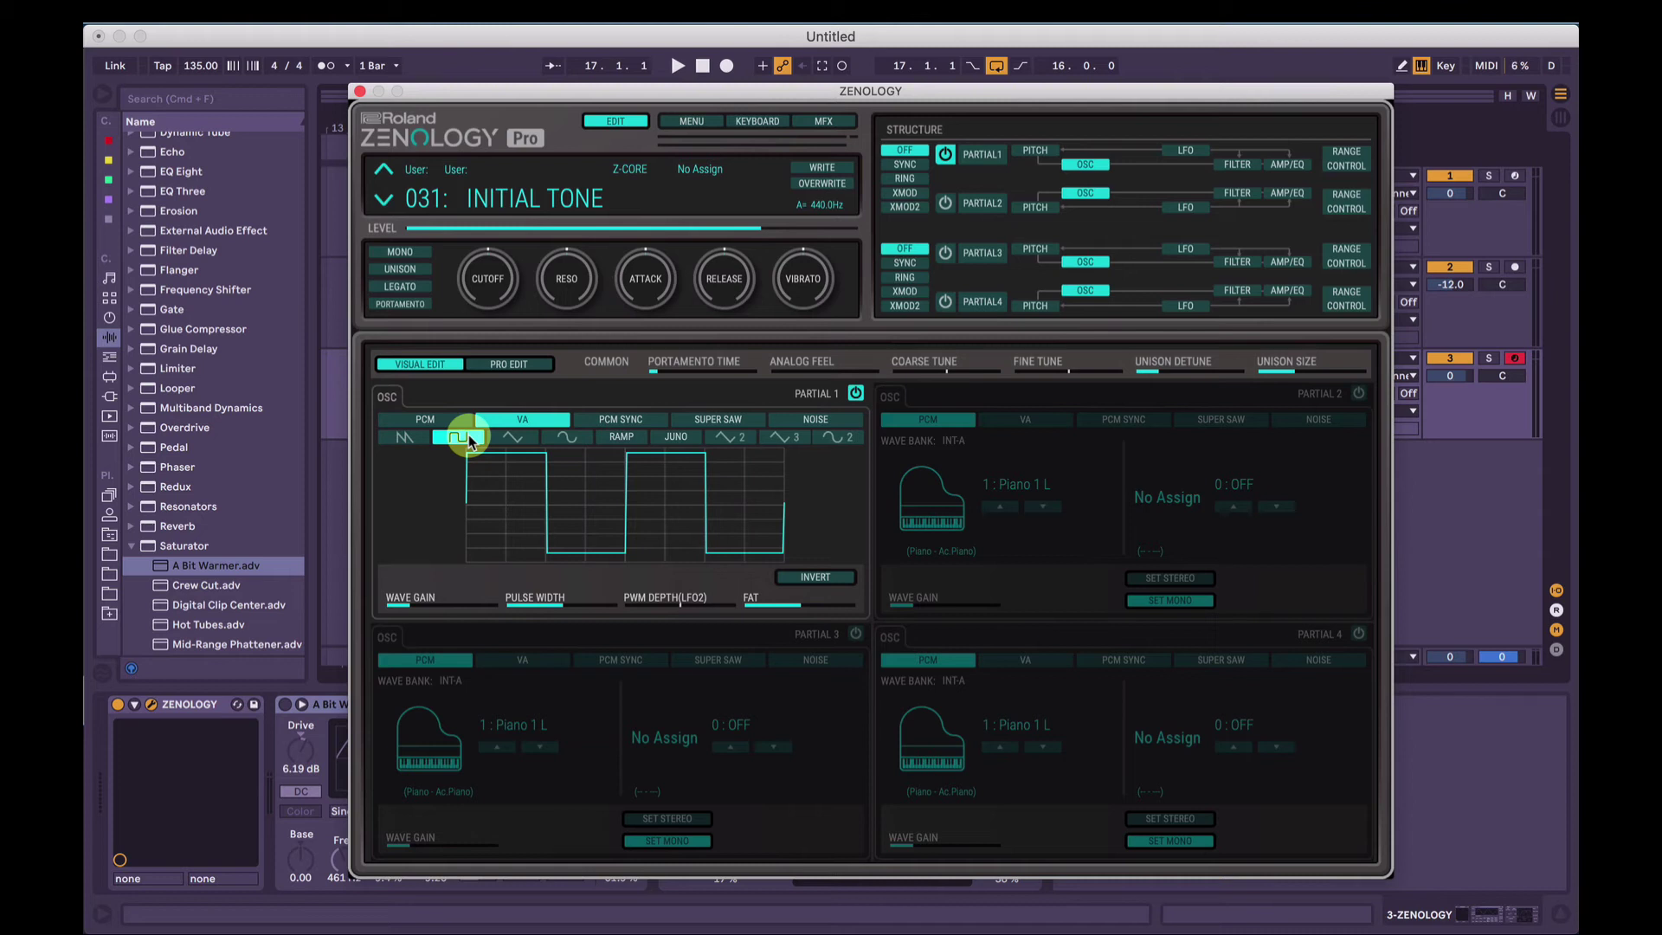
pyautogui.click(399, 259)
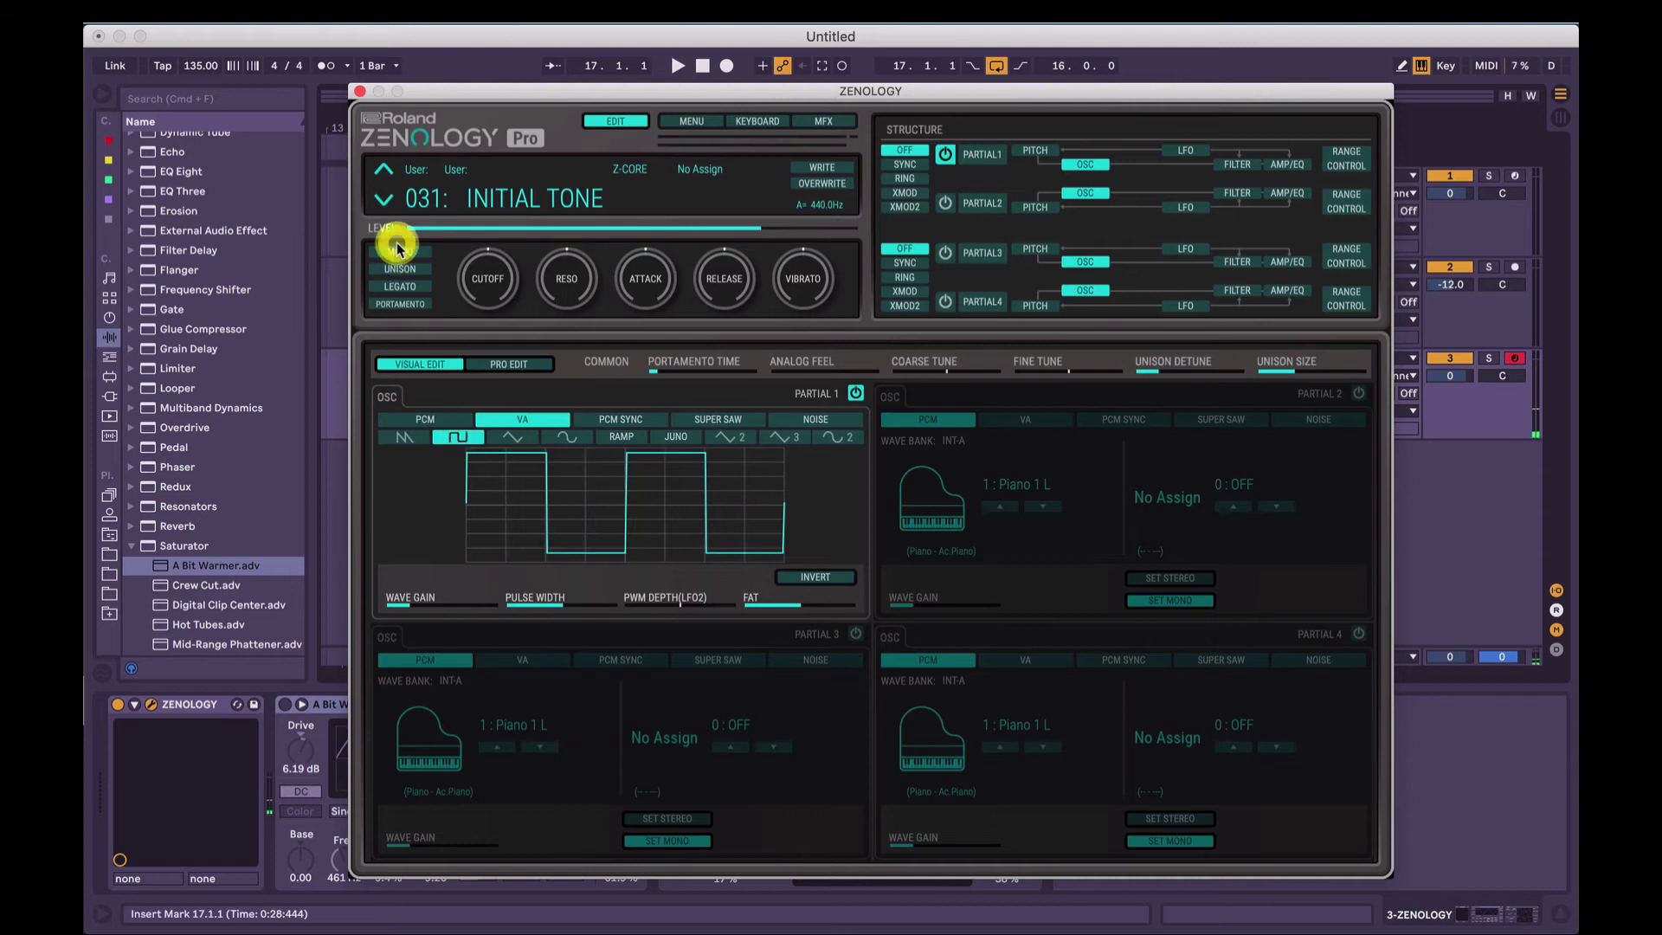
pyautogui.click(923, 161)
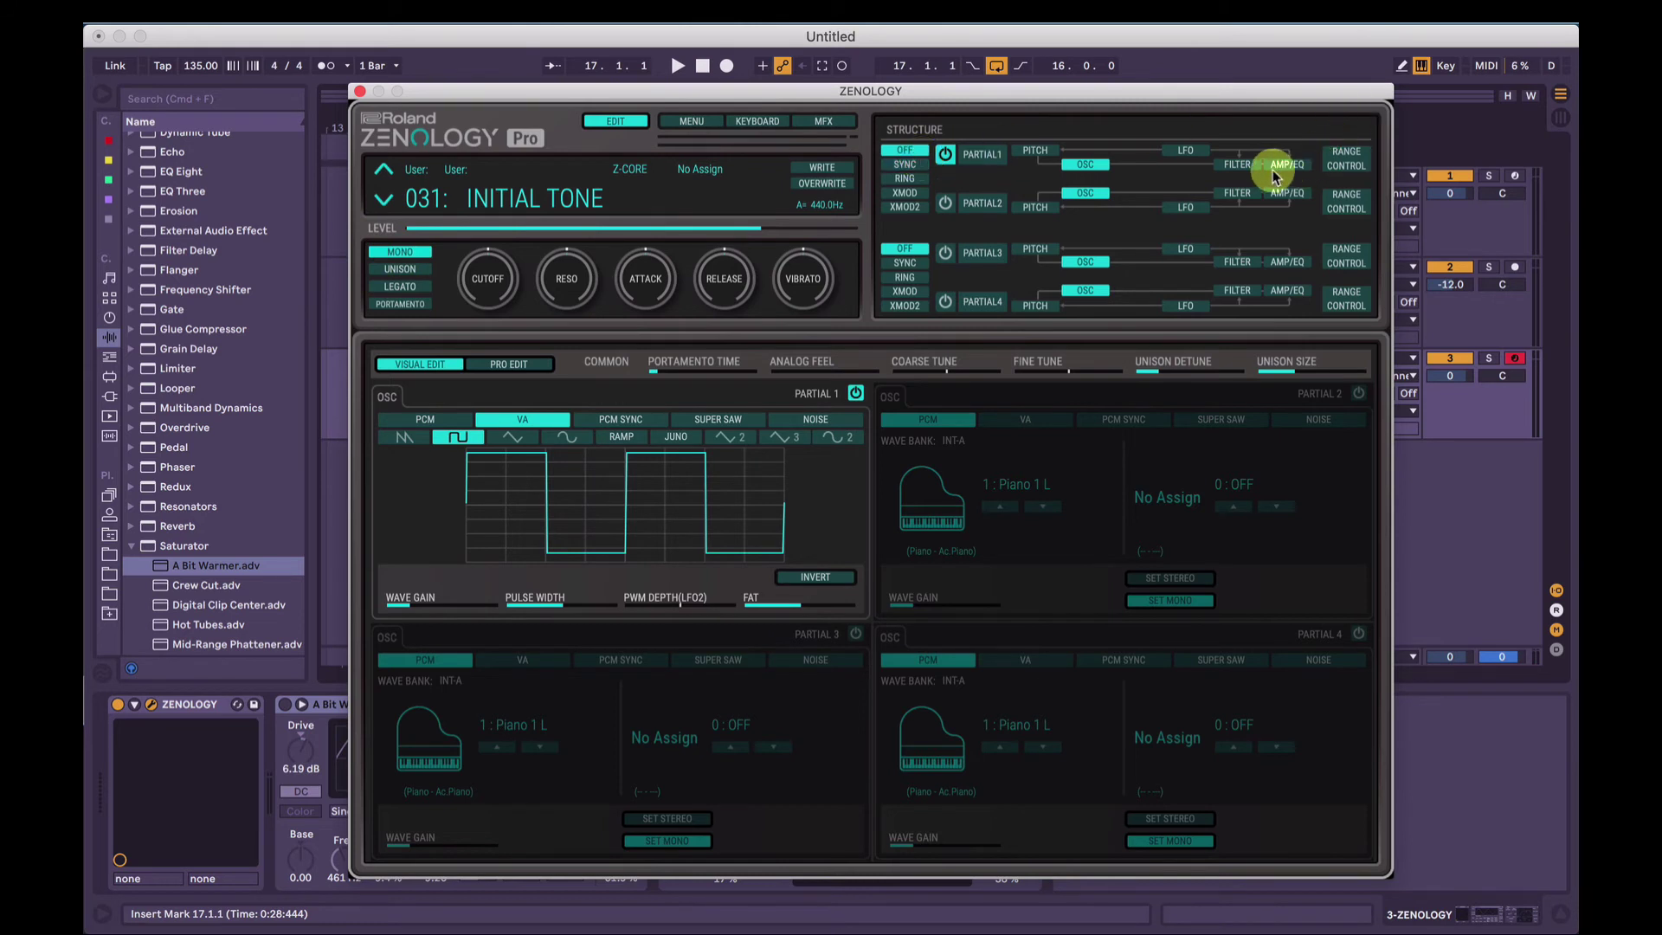
# Give partial 1 a band-pass filter with the -24 slope, resonance 325 and cutoff 449
pyautogui.click(1240, 164)
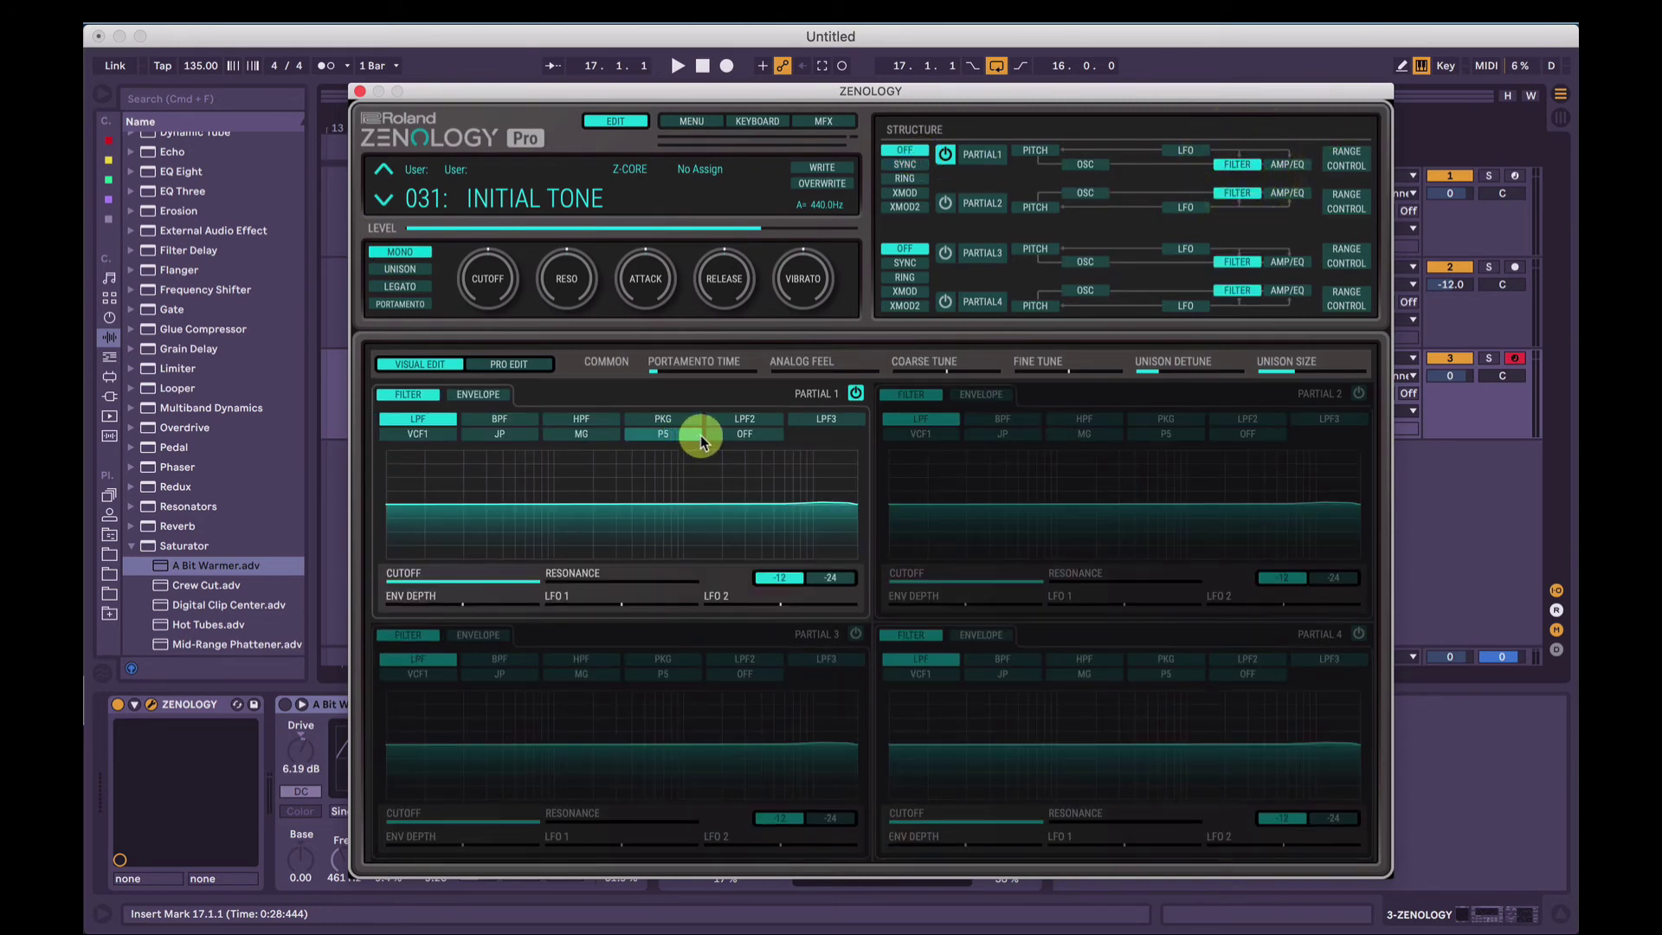
pyautogui.click(523, 419)
pyautogui.moveTo(550, 558); pyautogui.dragTo(579, 511)
pyautogui.click(828, 577)
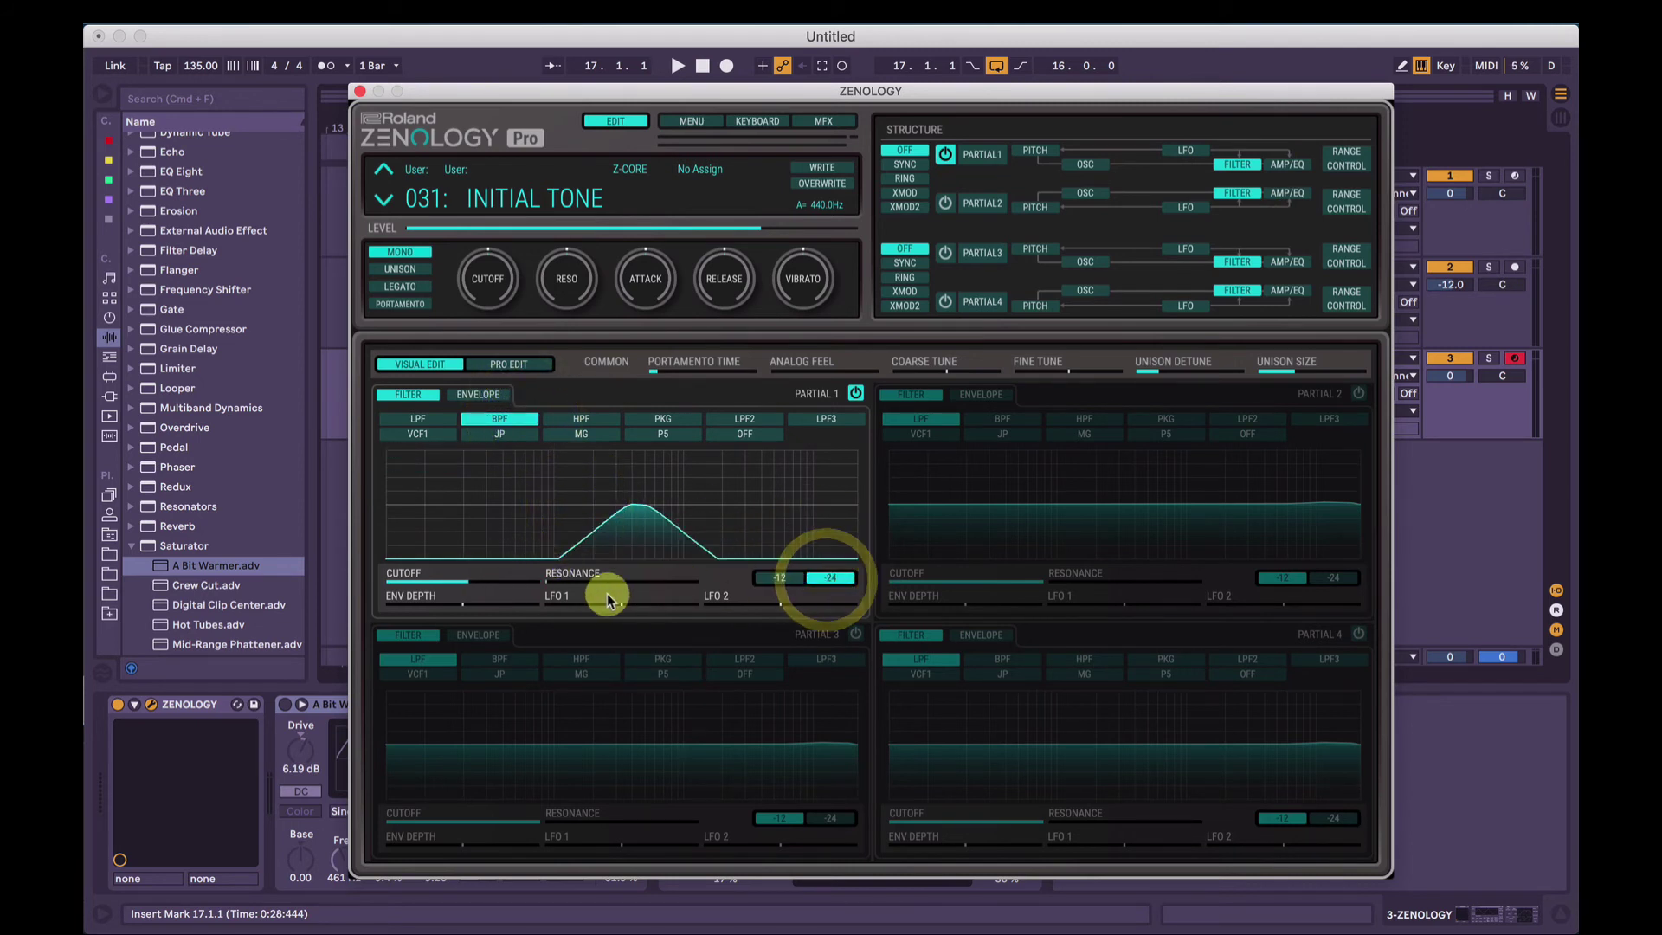
pyautogui.moveTo(604, 581)
pyautogui.mouseDown()
pyautogui.moveTo(579, 582)
pyautogui.moveTo(603, 585)
pyautogui.mouseUp()
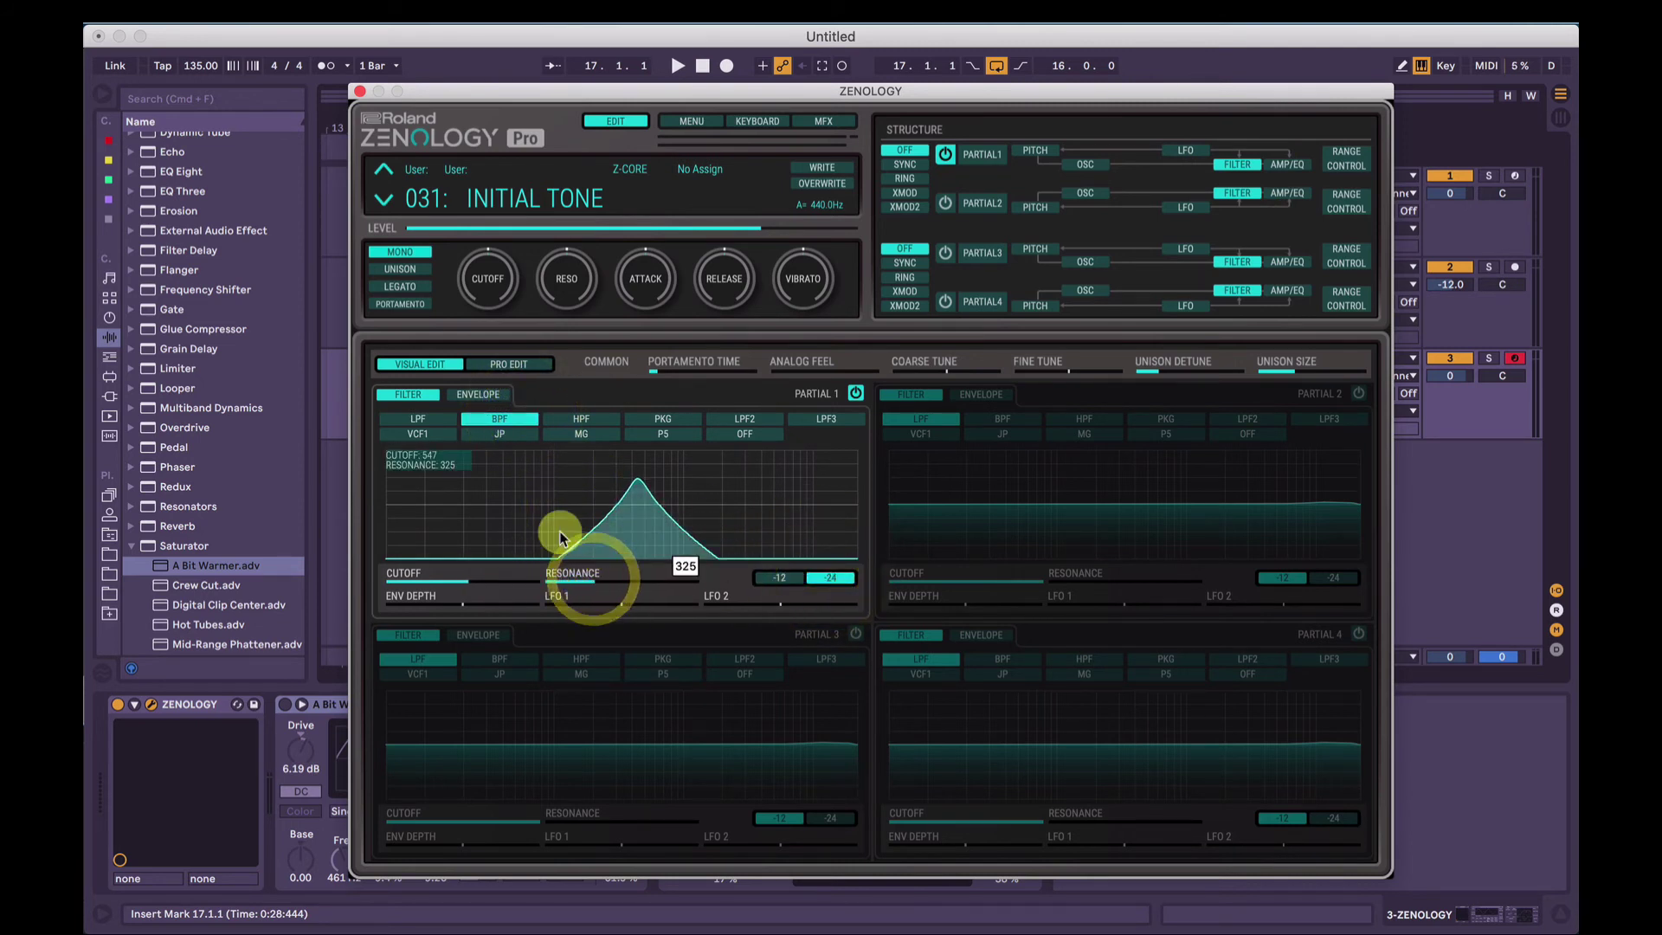
pyautogui.click(475, 589)
pyautogui.moveTo(470, 590)
pyautogui.mouseDown()
pyautogui.moveTo(433, 583)
pyautogui.moveTo(516, 566)
pyautogui.moveTo(450, 584)
pyautogui.mouseUp()
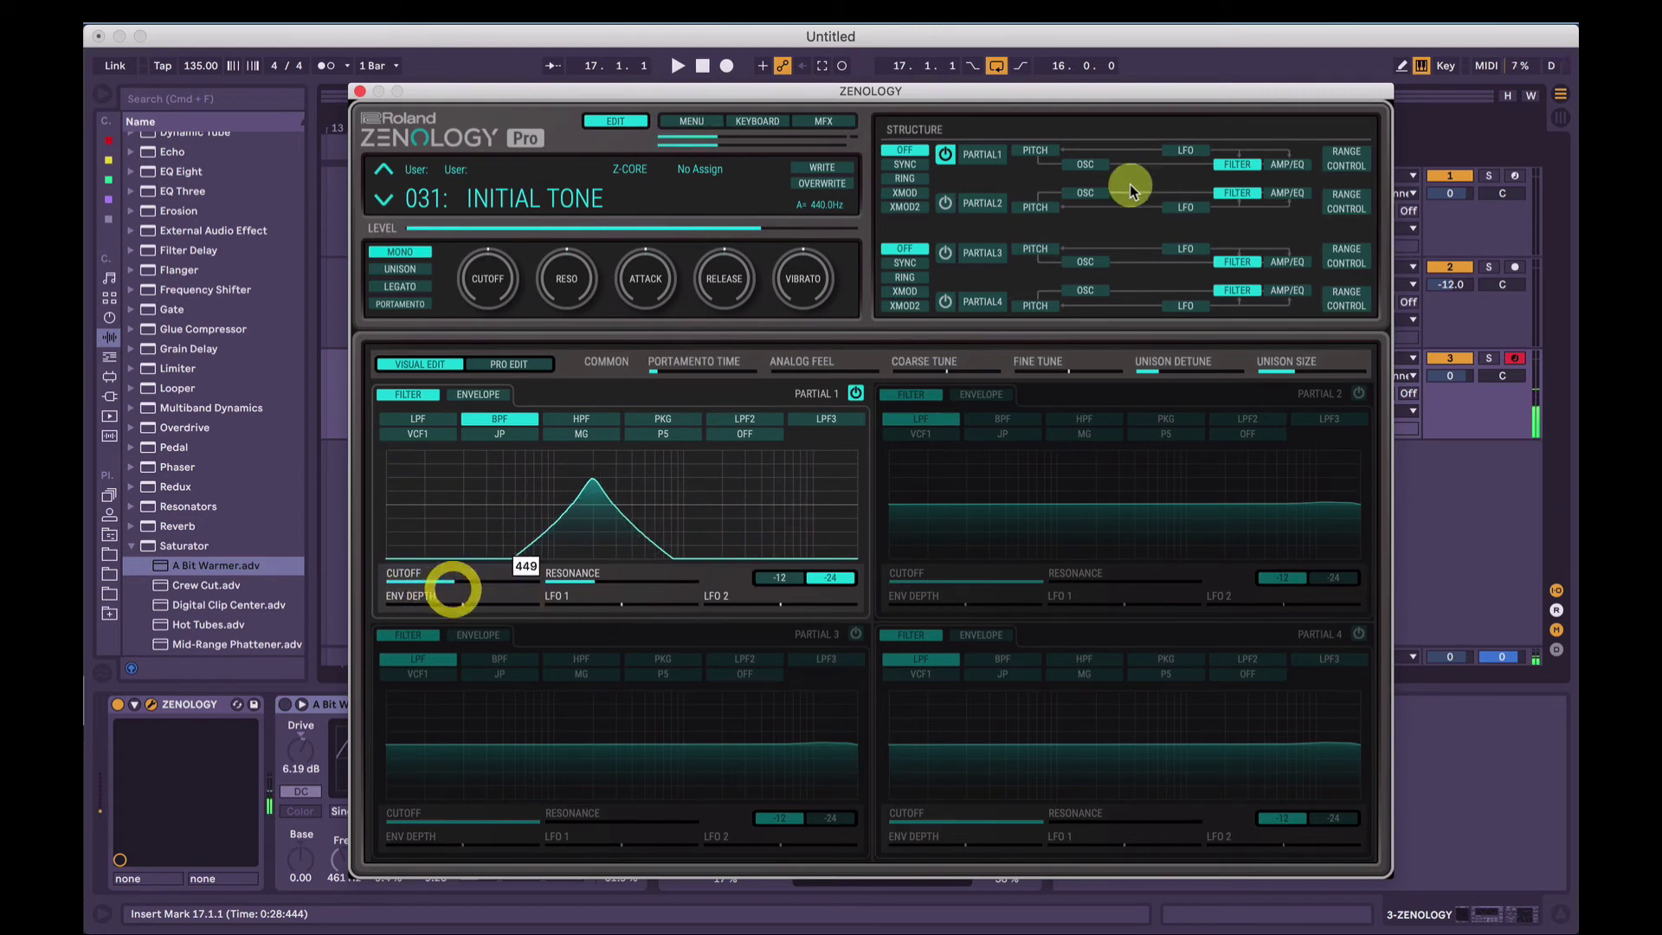
# Set partial 1's wave gain to 0 dB and load Mid-Side Delay as the synth's MFX effect
pyautogui.click(1084, 165)
pyautogui.click(417, 612)
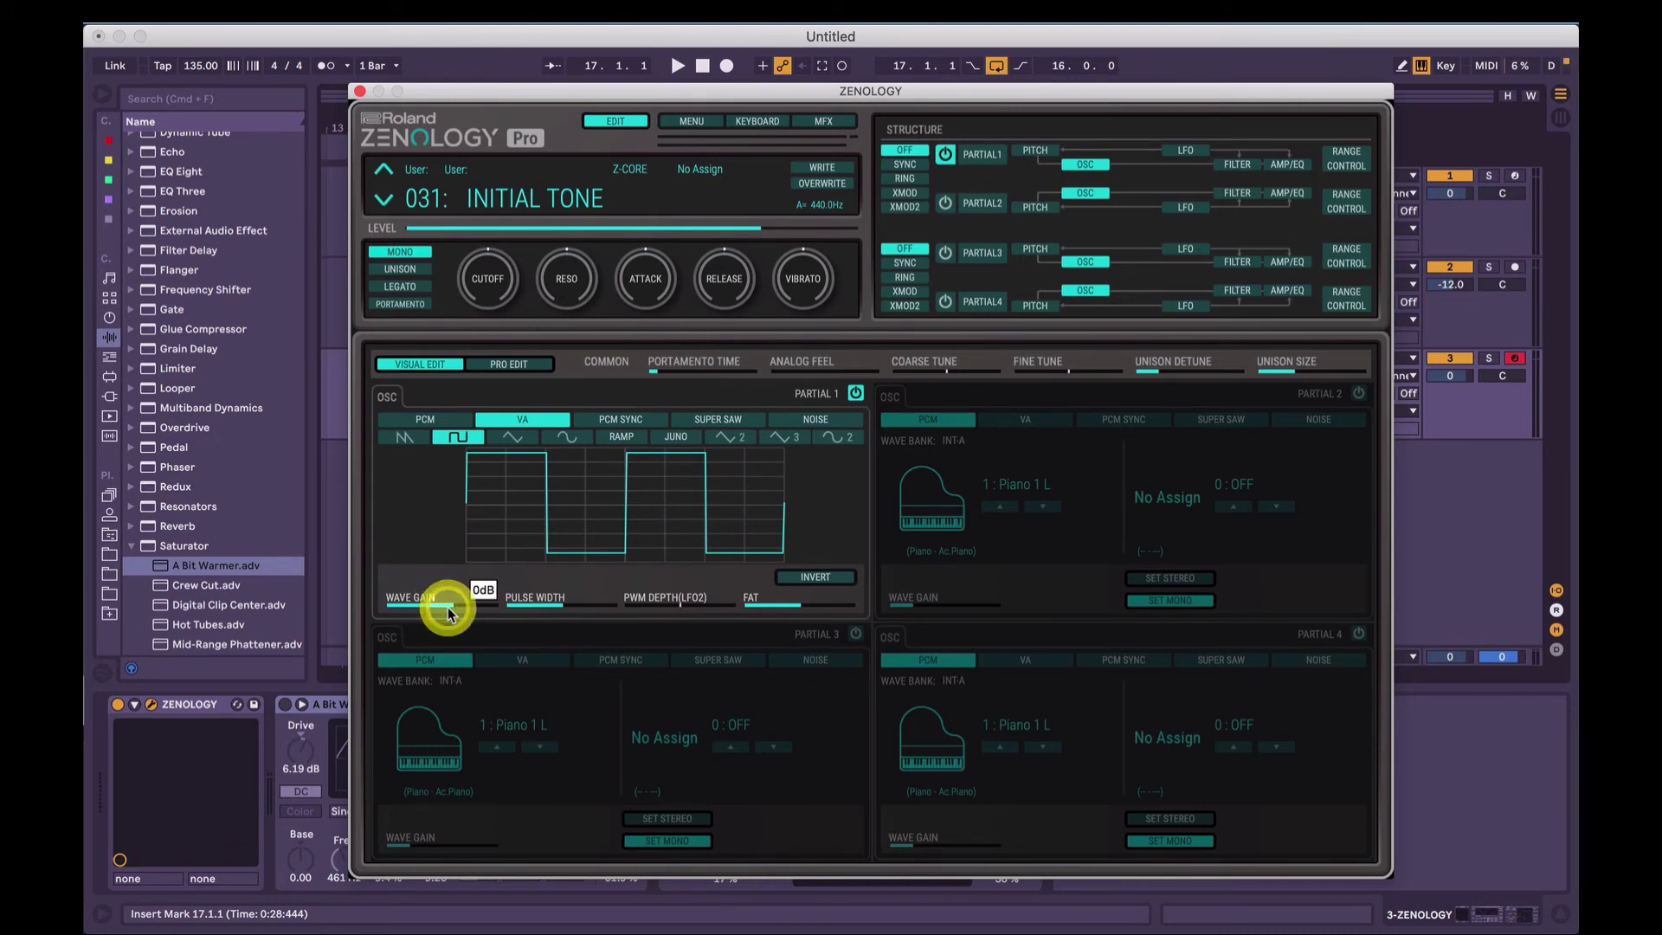
pyautogui.click(812, 123)
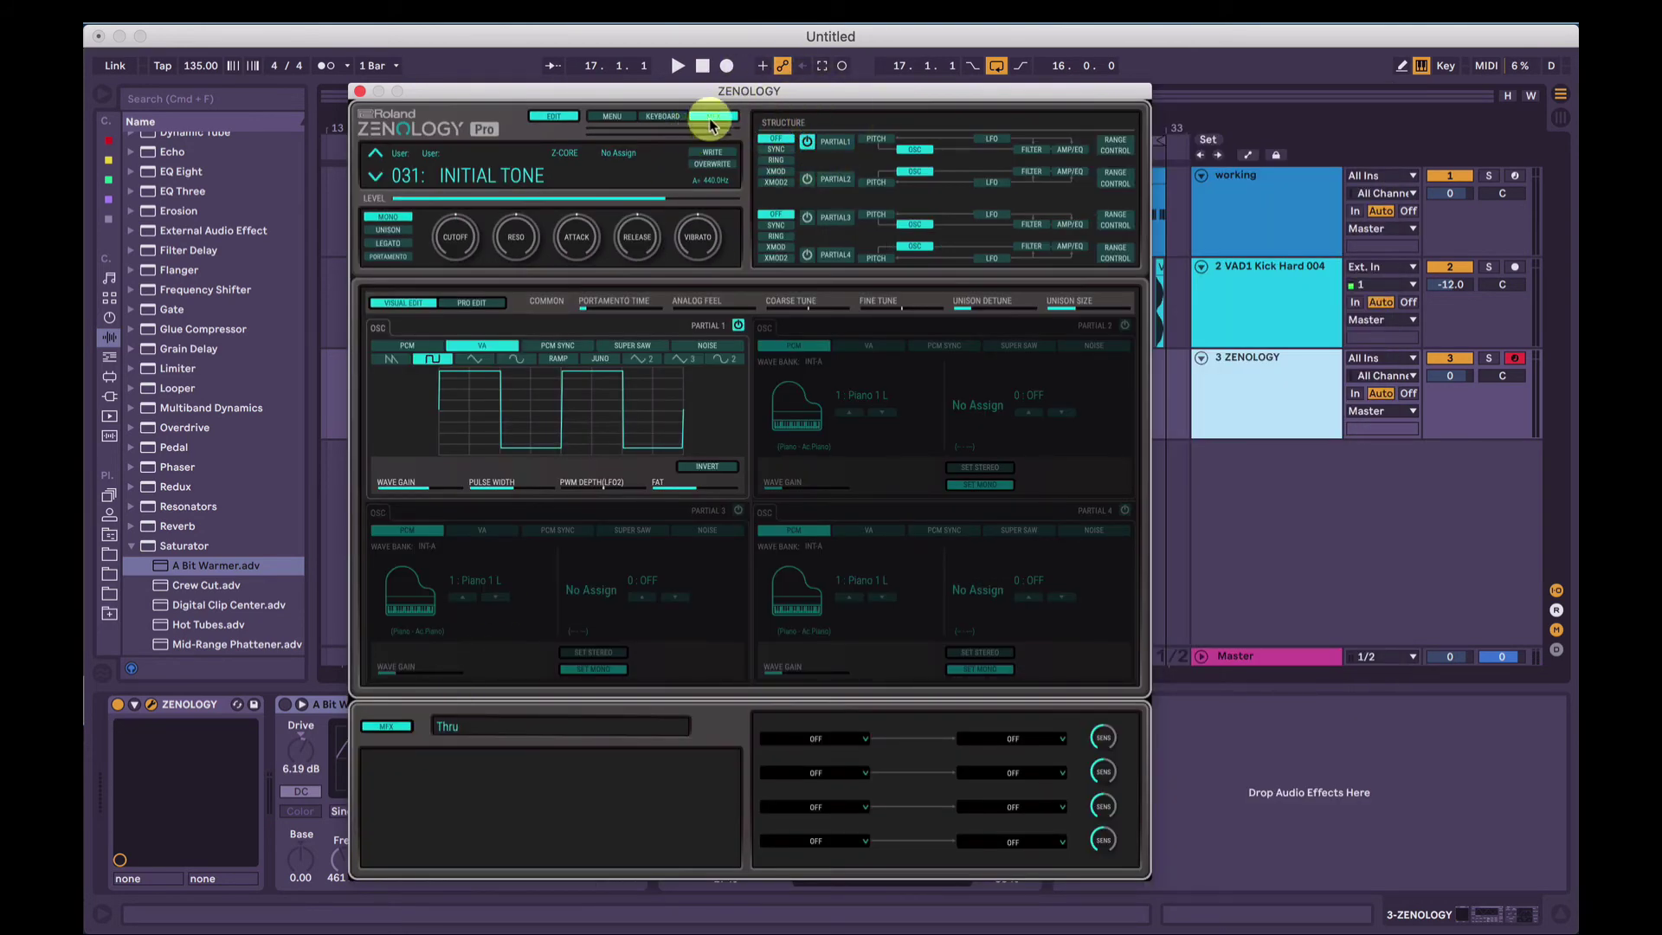
pyautogui.click(461, 730)
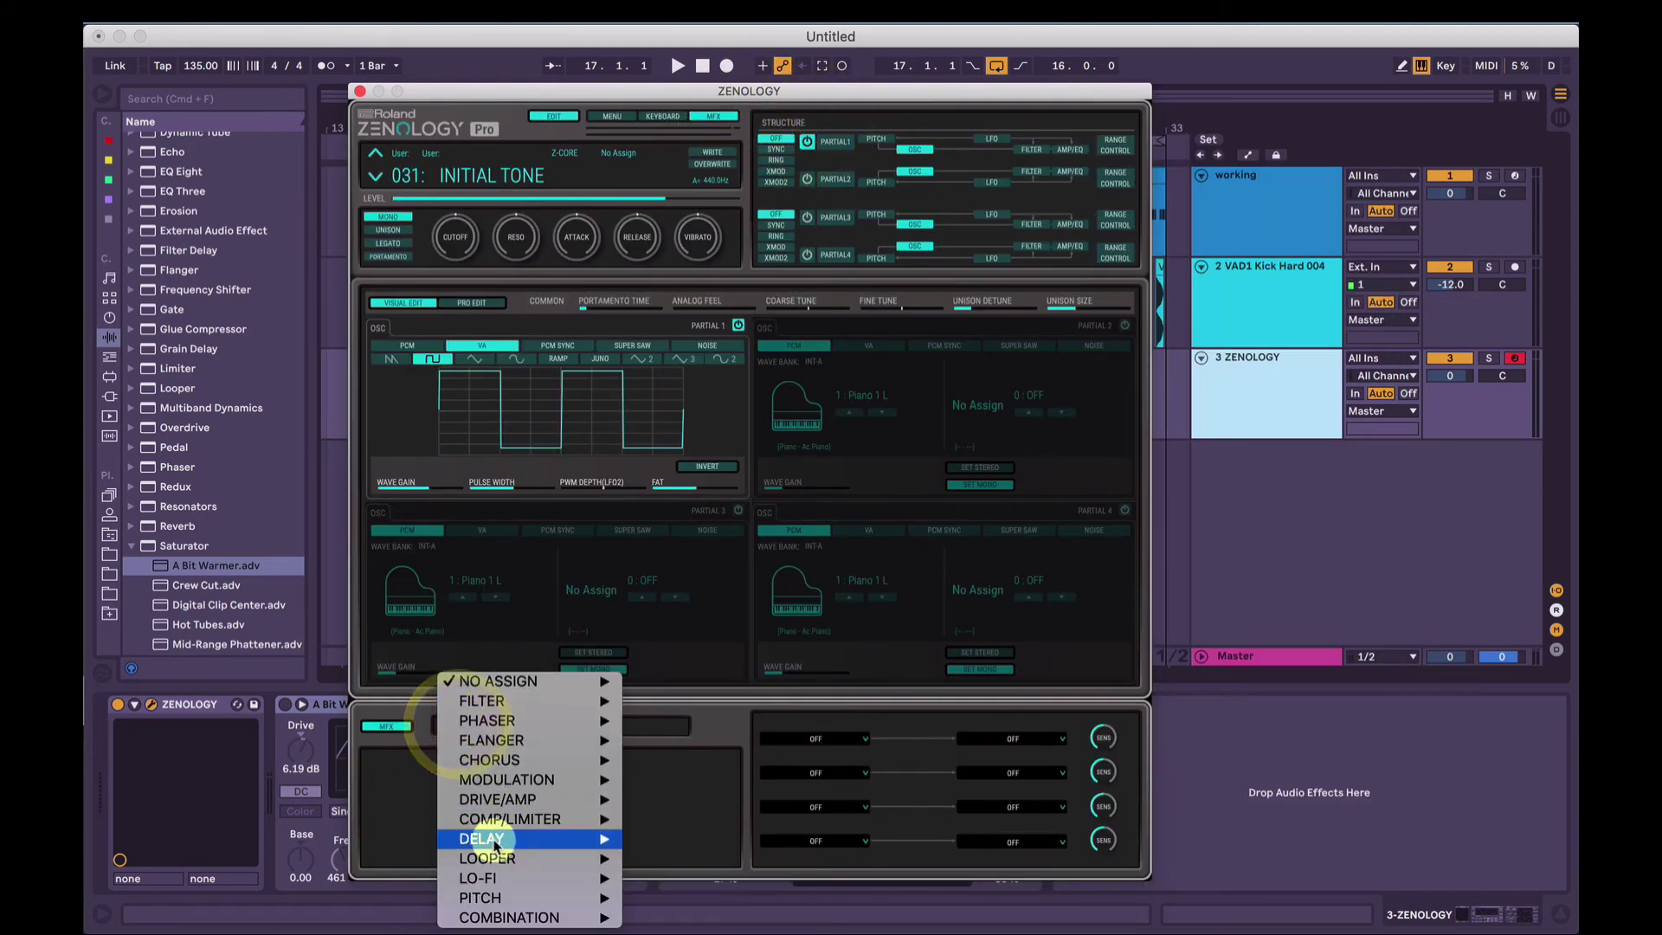
pyautogui.moveTo(482, 839)
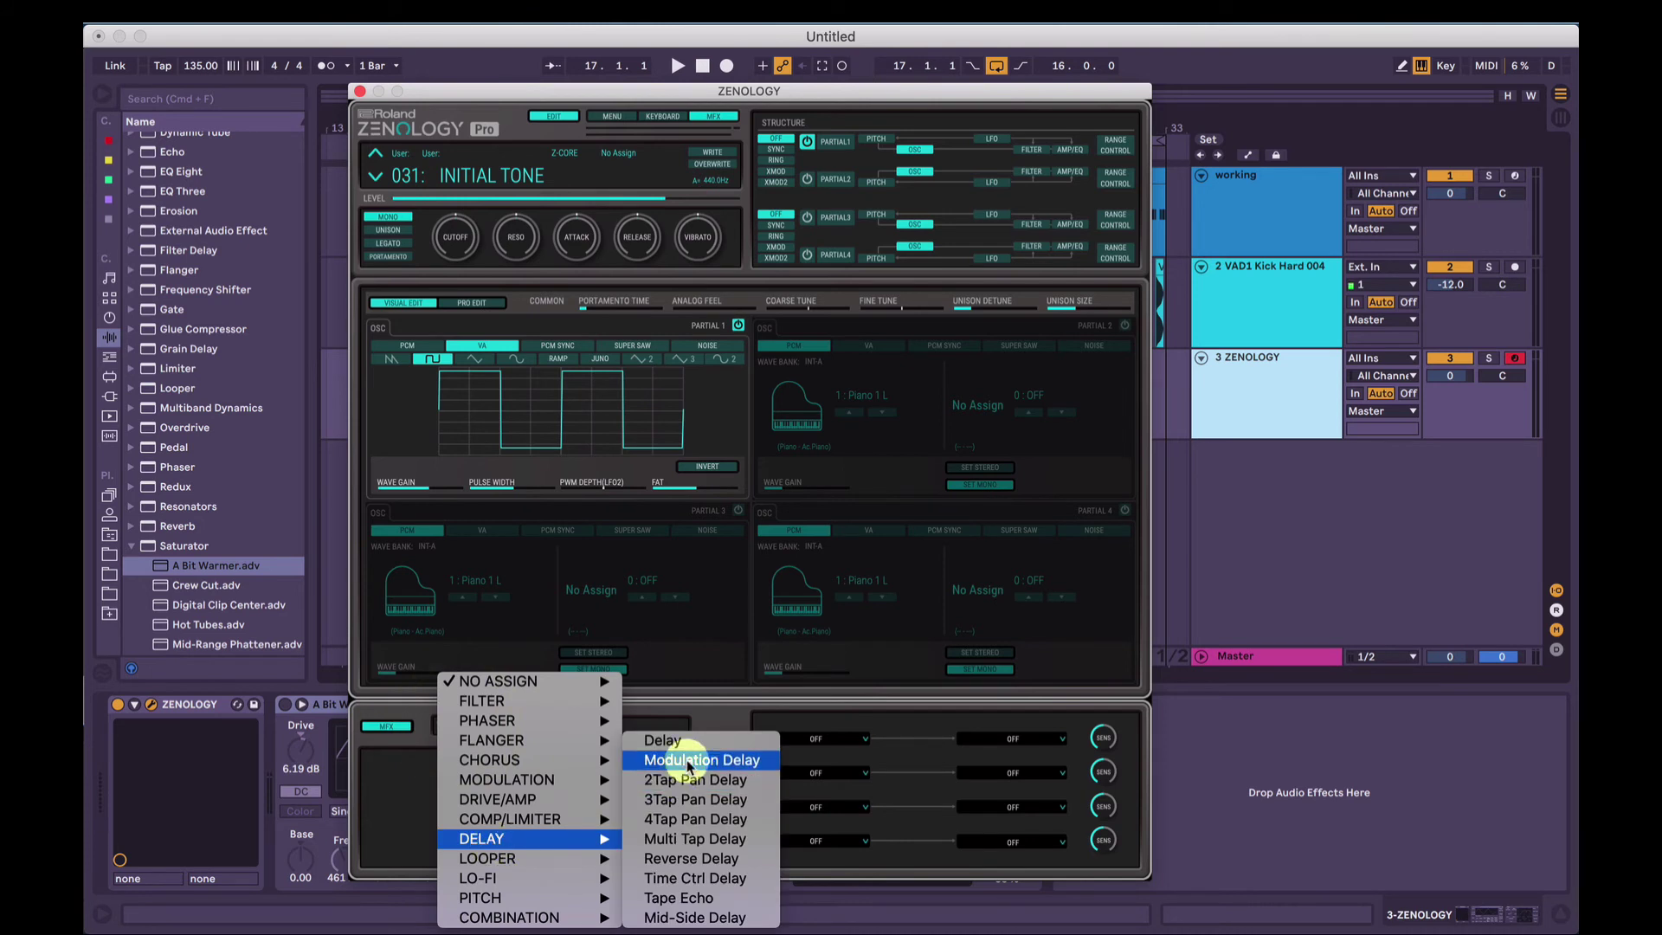
pyautogui.click(692, 918)
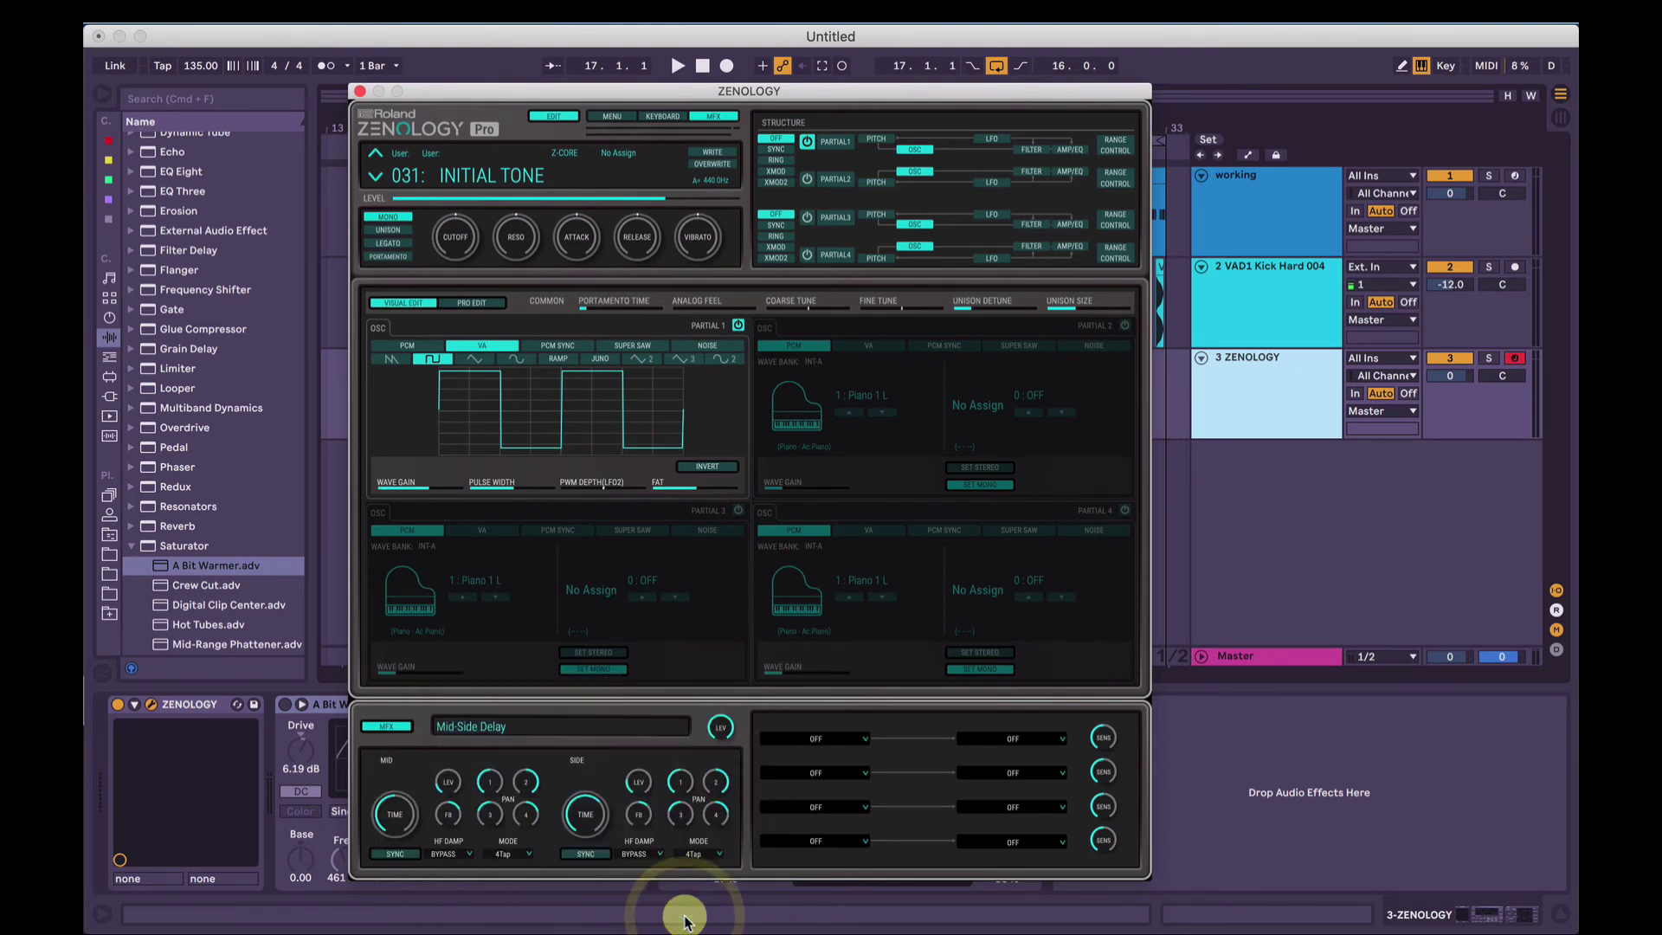
# Show partial 1's filter settings with the MFX section hidden and the synth window enlarged again
pyautogui.click(1033, 149)
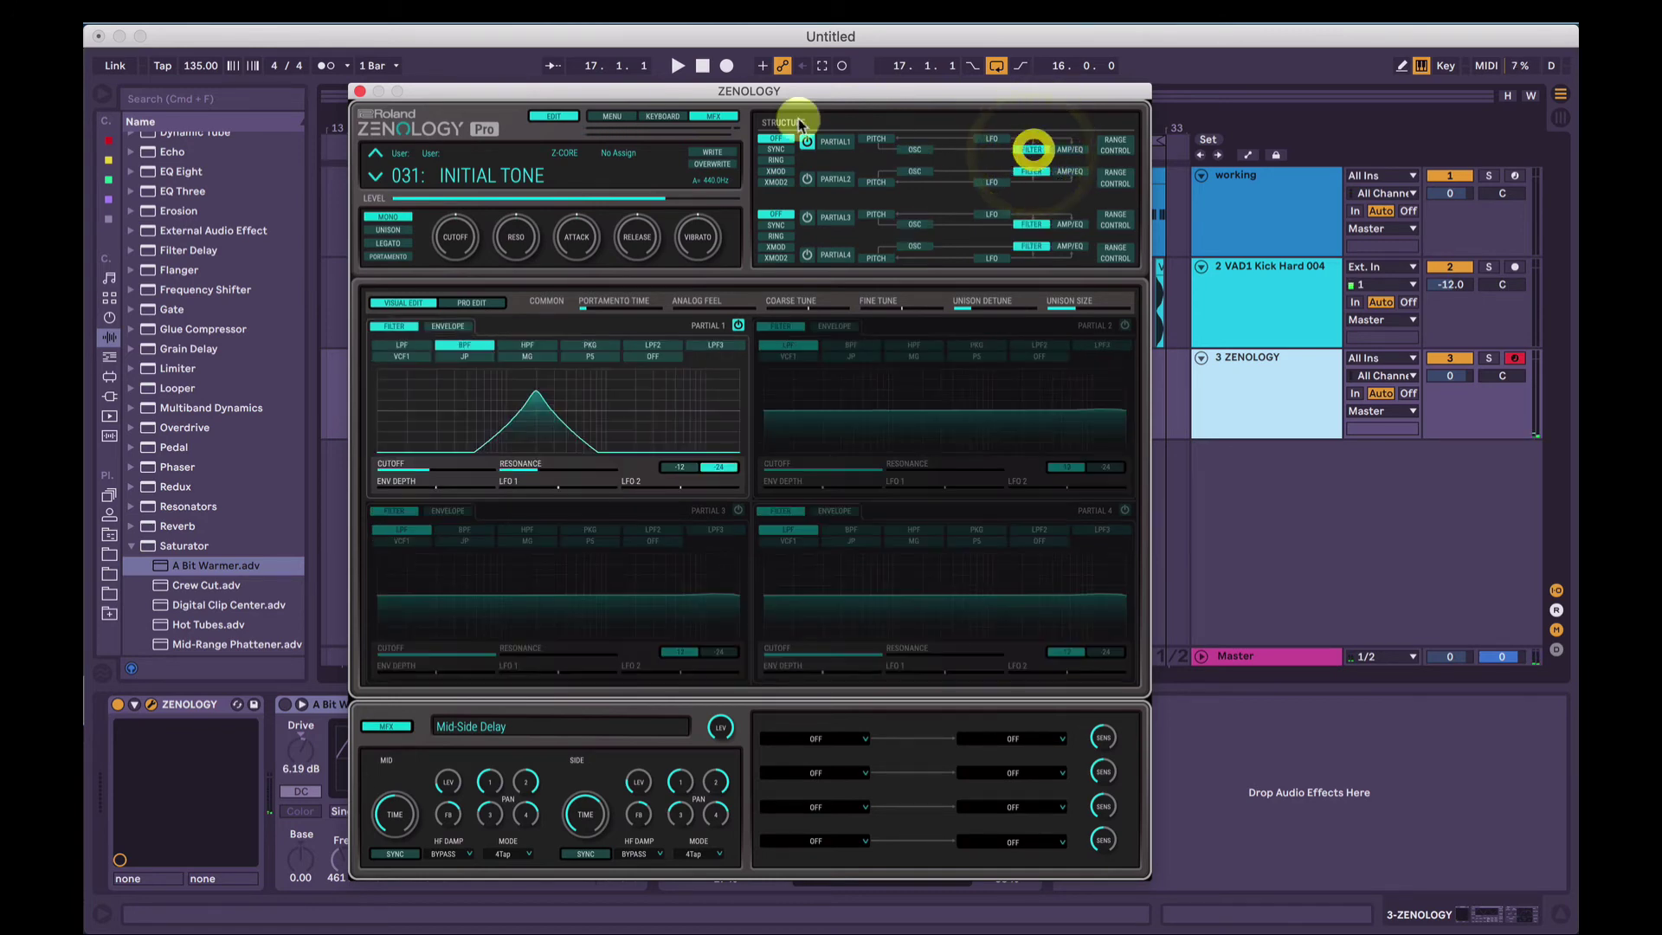
pyautogui.click(713, 115)
pyautogui.click(714, 115)
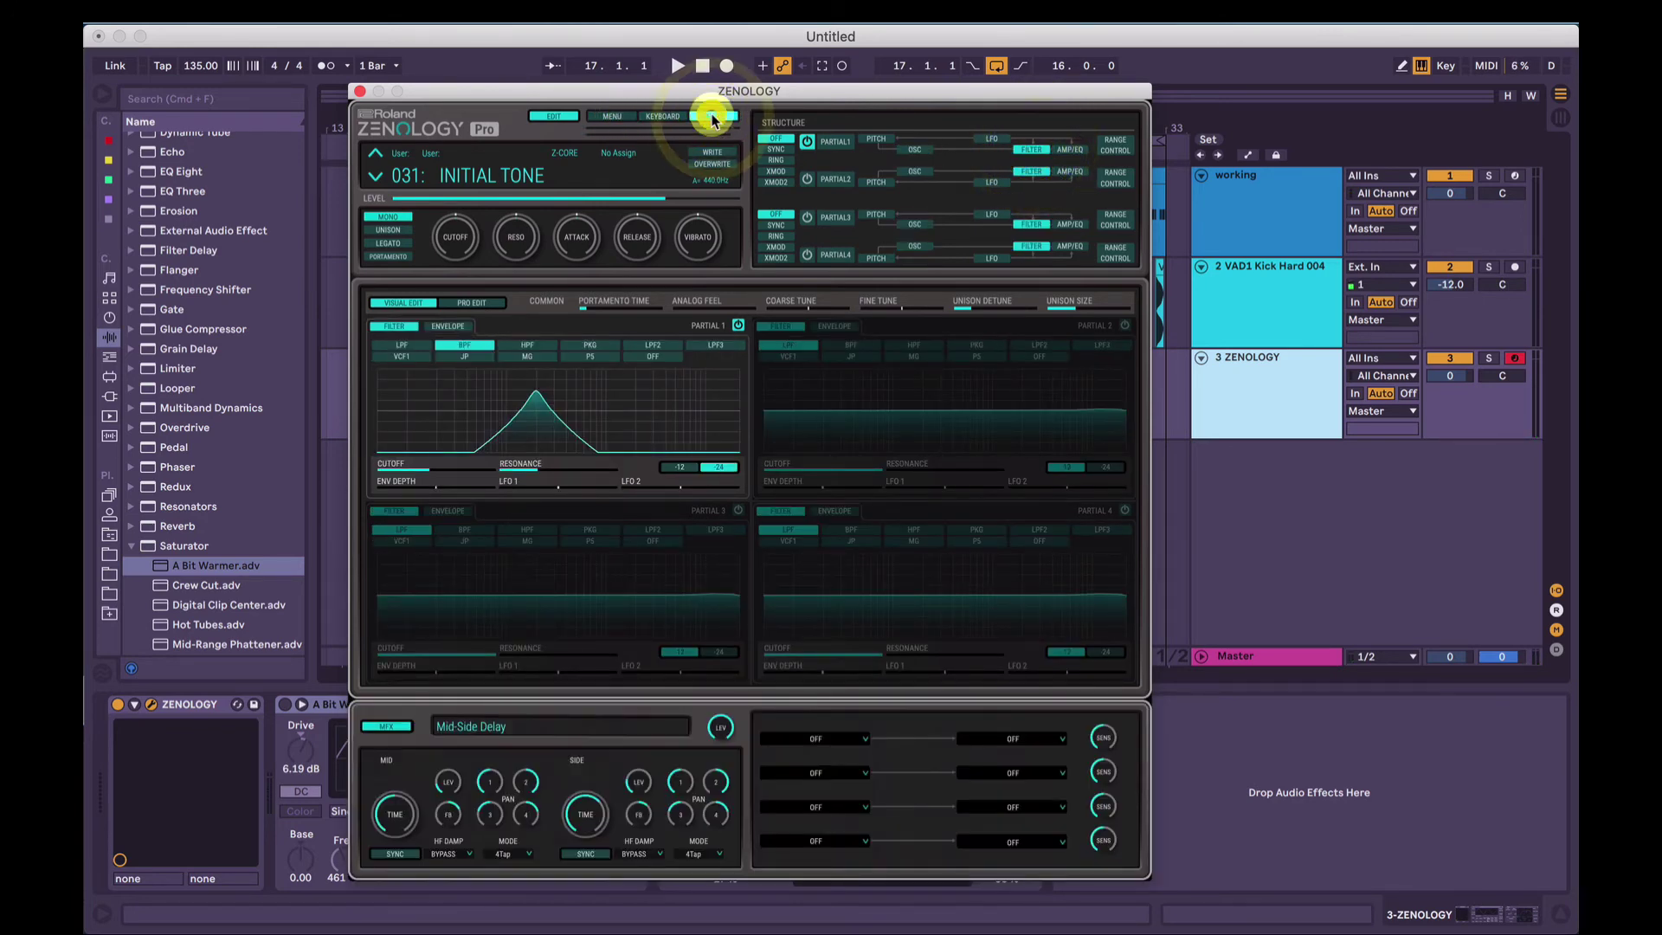
pyautogui.click(714, 115)
pyautogui.click(713, 115)
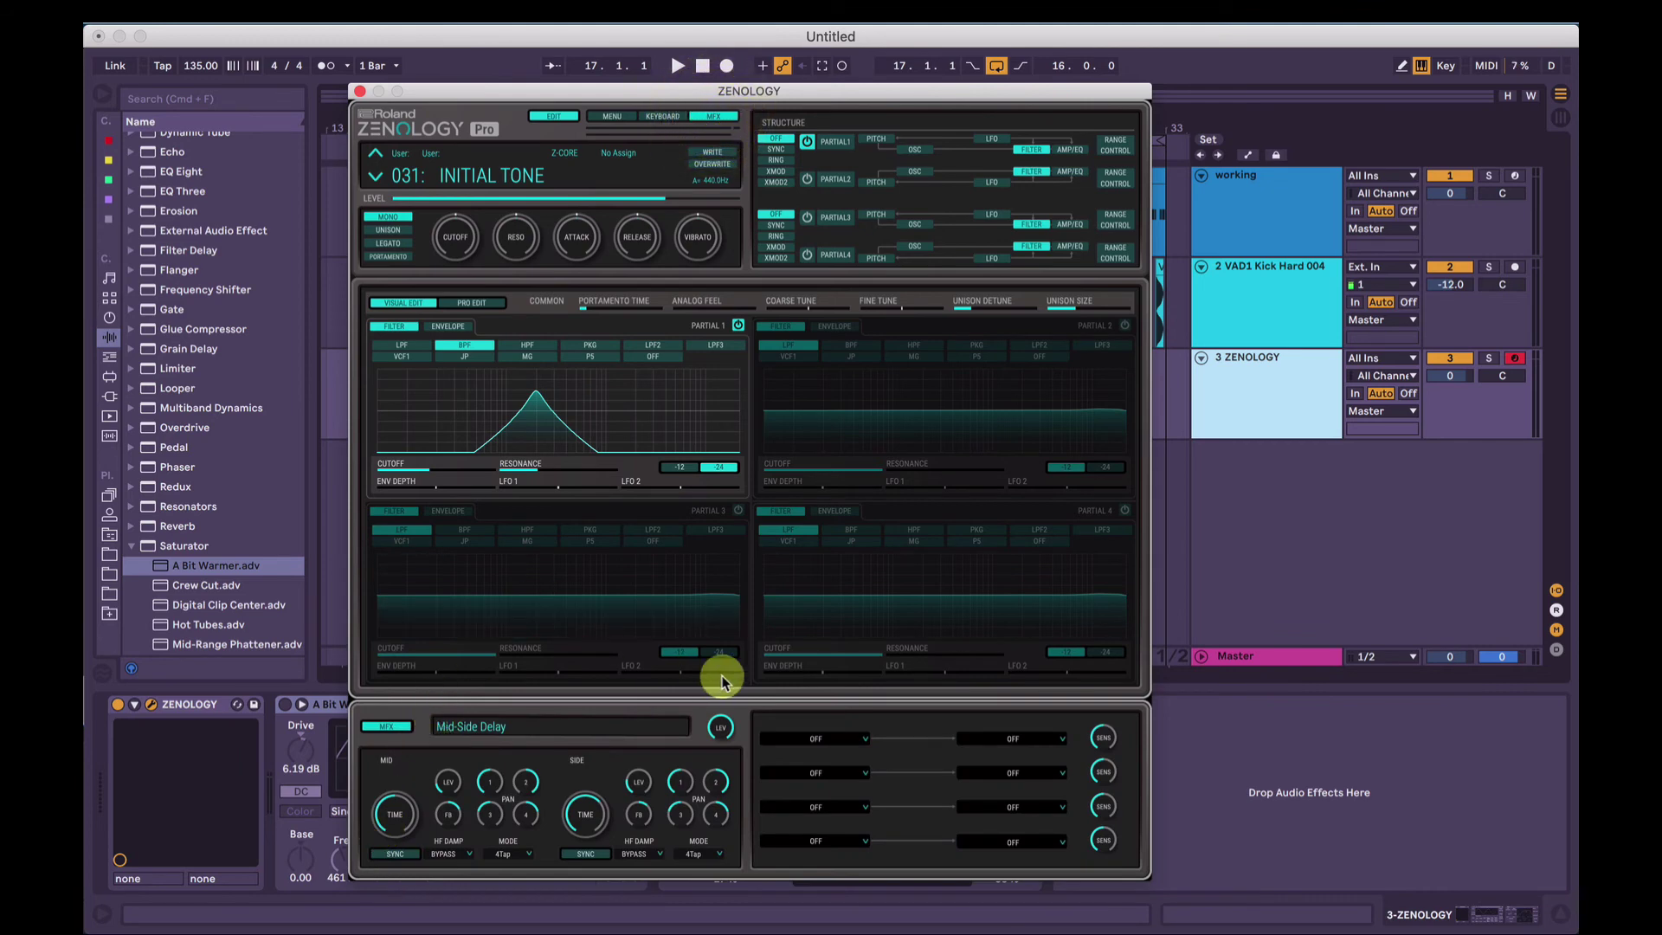
pyautogui.click(708, 114)
pyautogui.click(626, 119)
pyautogui.moveTo(658, 128)
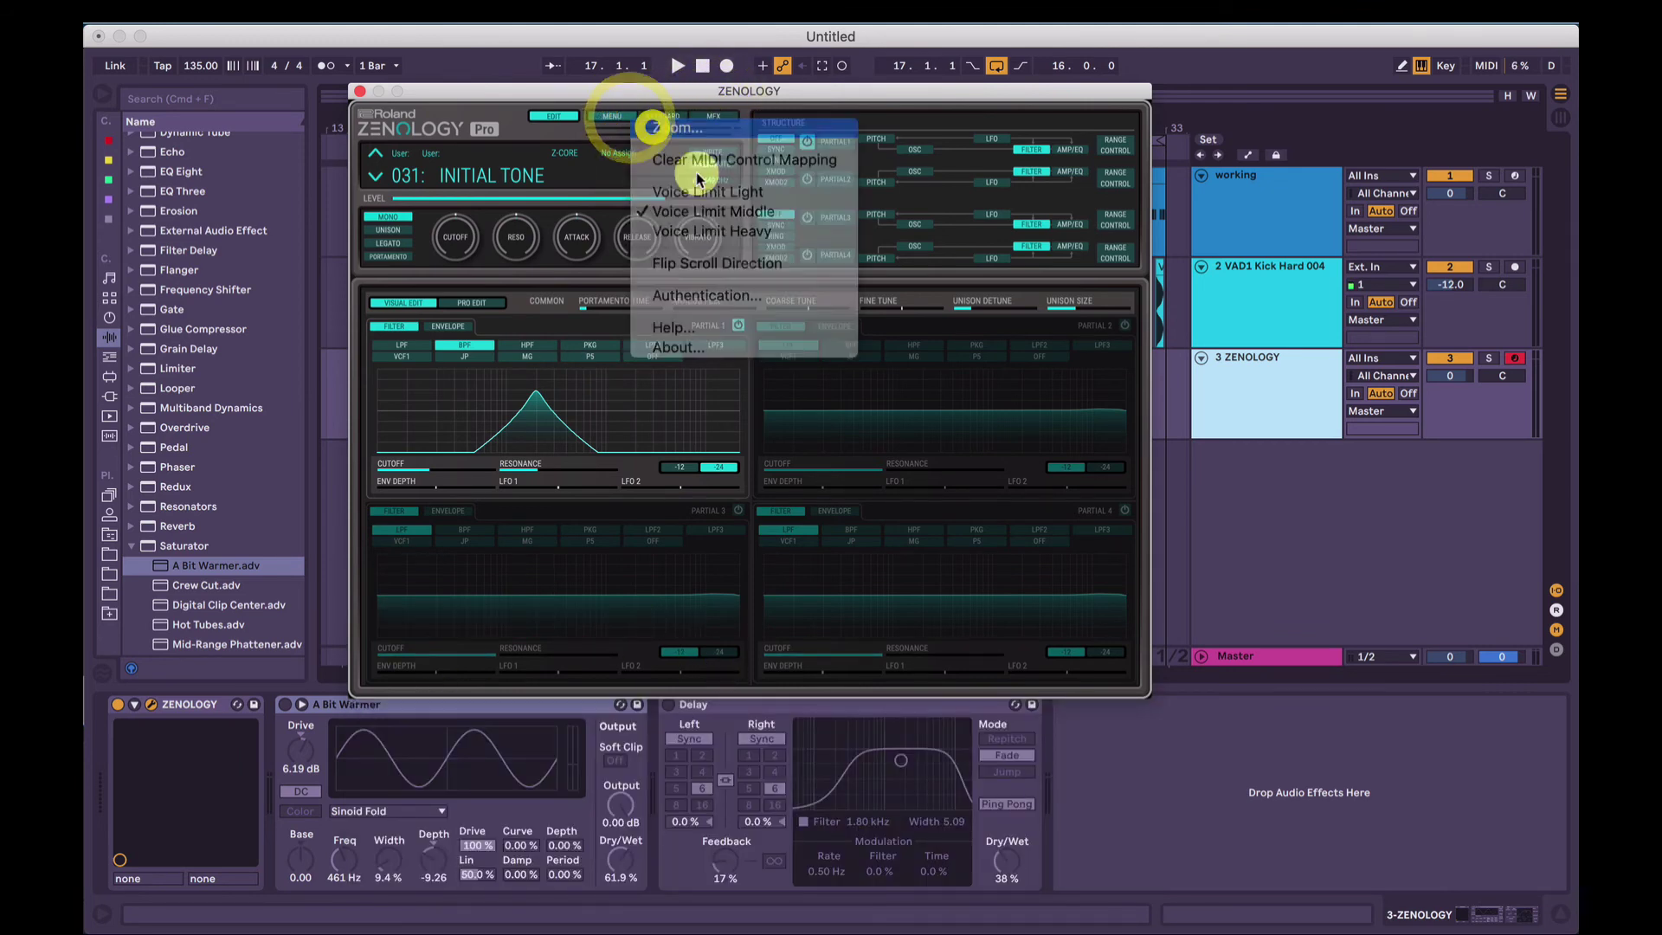
pyautogui.click(734, 211)
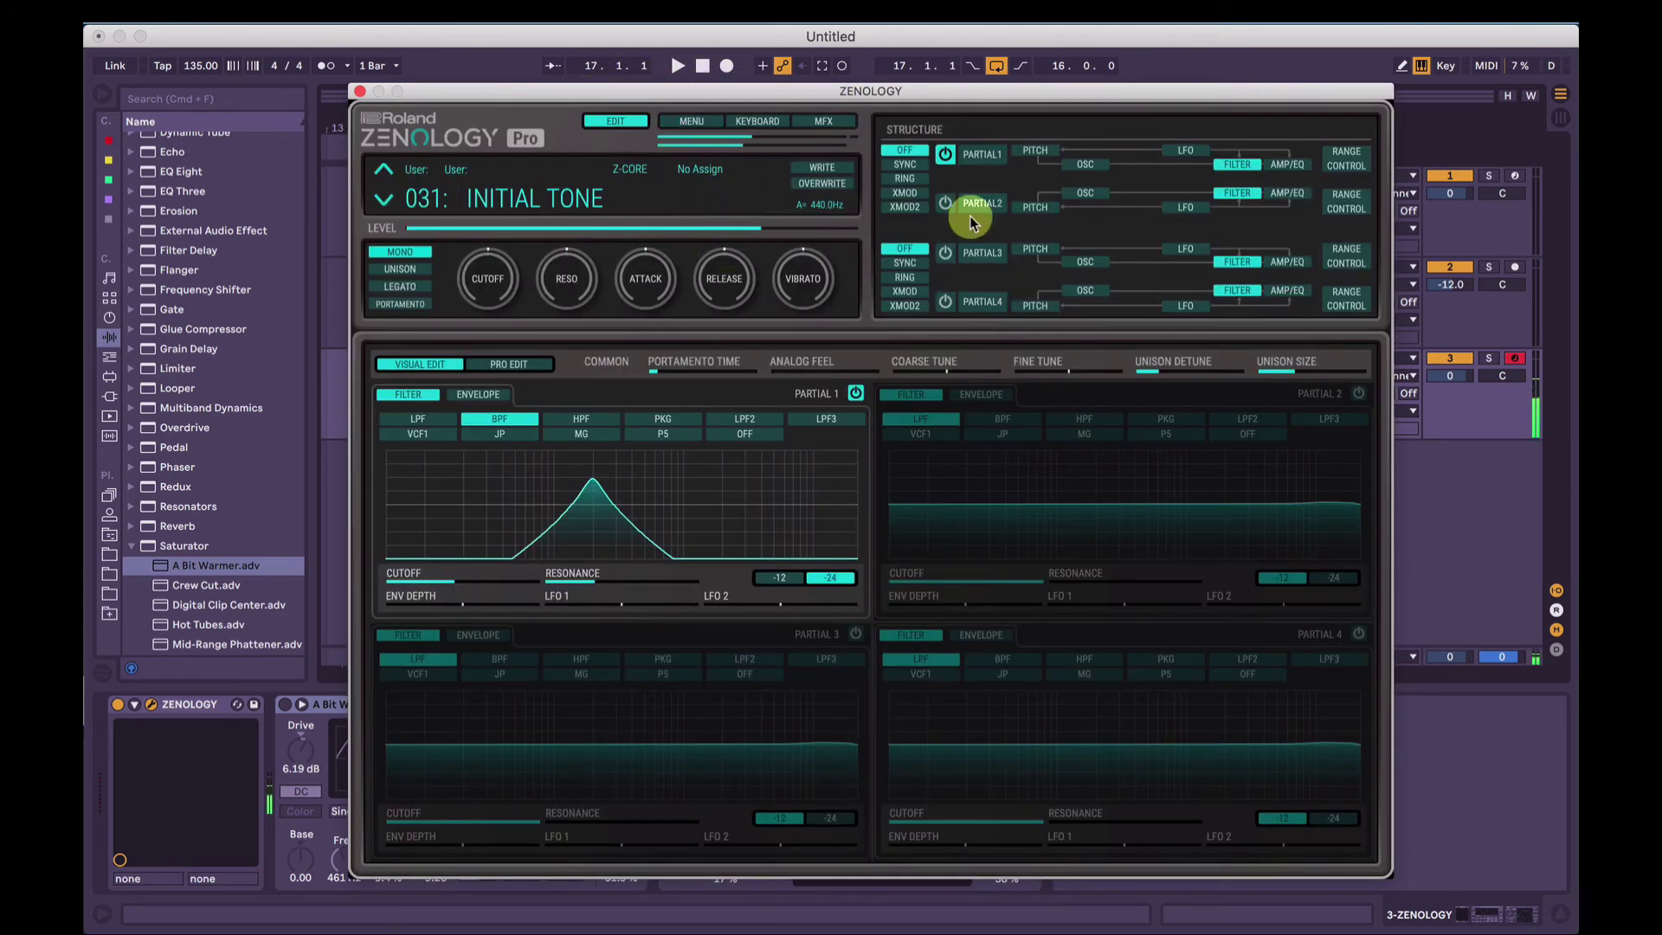
# Set partial 1's band-pass filter cutoff to 402
pyautogui.click(481, 595)
pyautogui.moveTo(453, 582)
pyautogui.mouseDown()
pyautogui.moveTo(494, 575)
pyautogui.moveTo(425, 590)
pyautogui.moveTo(485, 579)
pyautogui.moveTo(427, 575)
pyautogui.moveTo(516, 575)
pyautogui.moveTo(458, 574)
pyautogui.moveTo(468, 594)
pyautogui.moveTo(449, 597)
pyautogui.mouseUp()
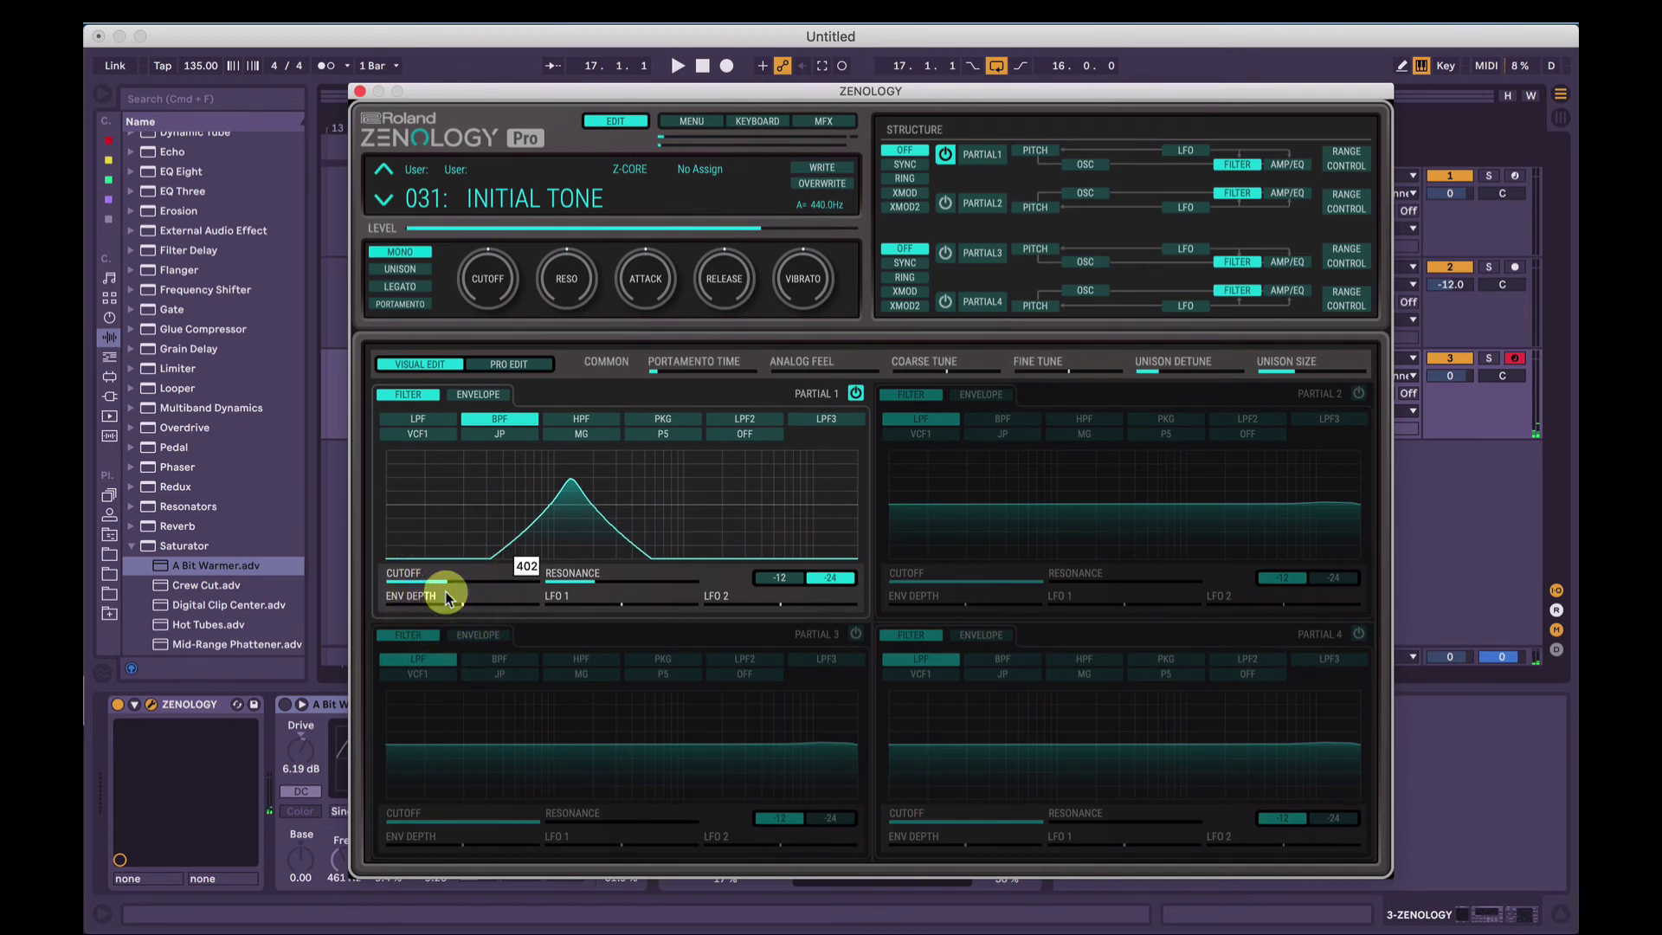
# Shape a short spike at the start of partial 1's pitch envelope and set its envelope depth to 100
pyautogui.click(1043, 160)
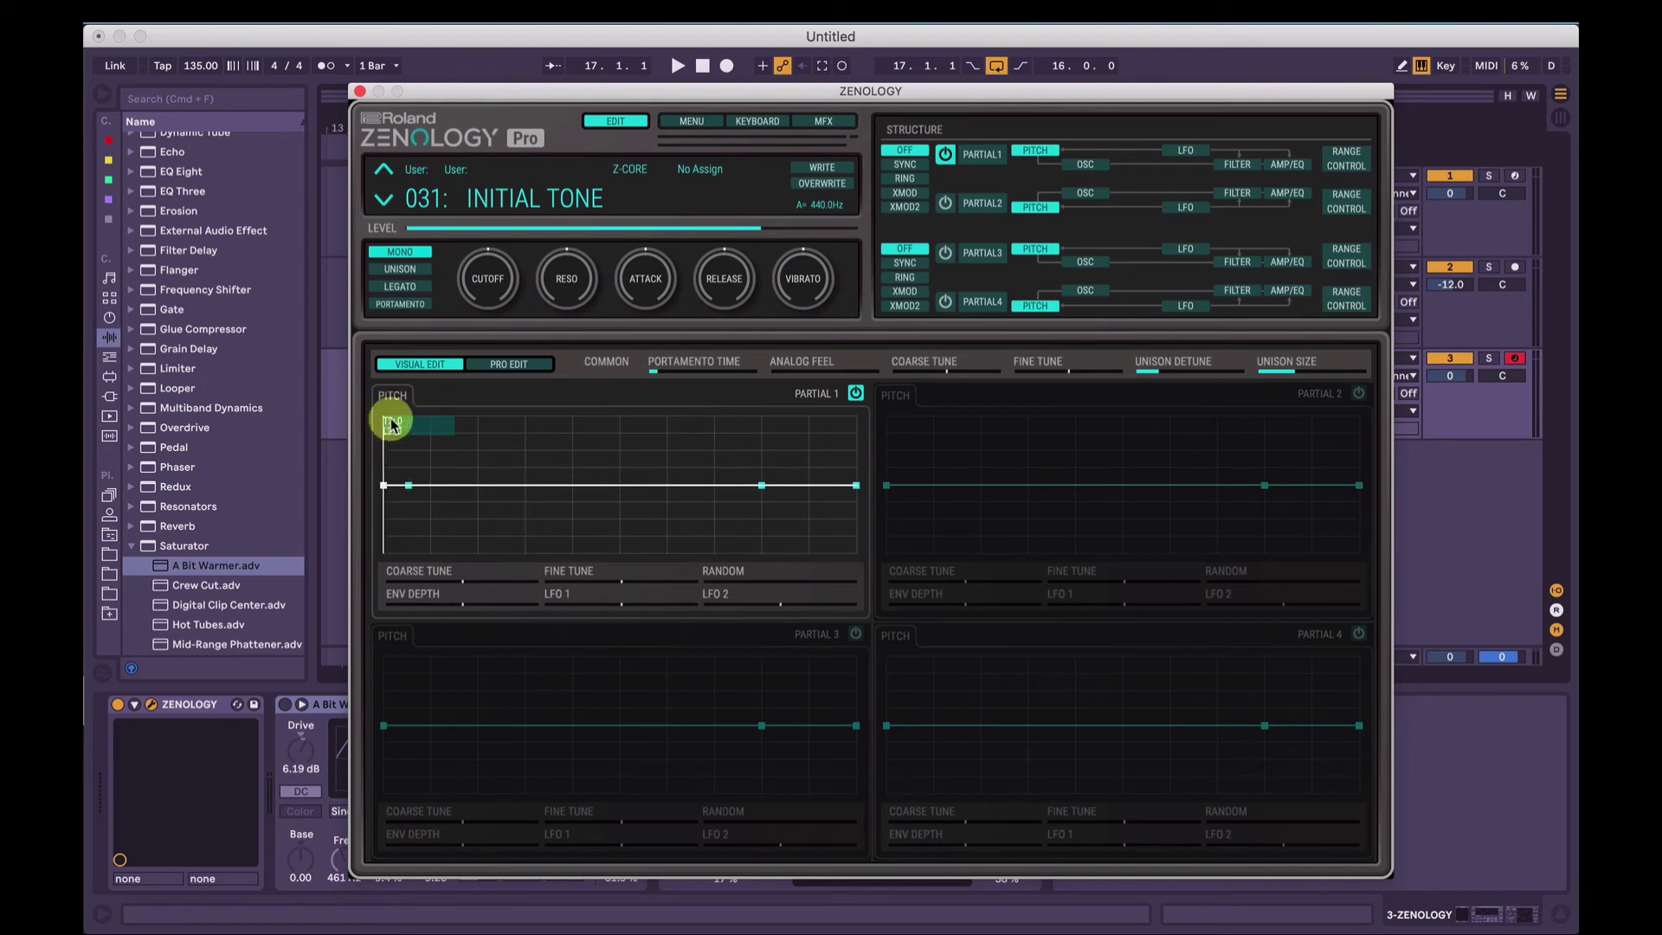
pyautogui.moveTo(410, 490); pyautogui.dragTo(396, 412)
pyautogui.click(385, 487)
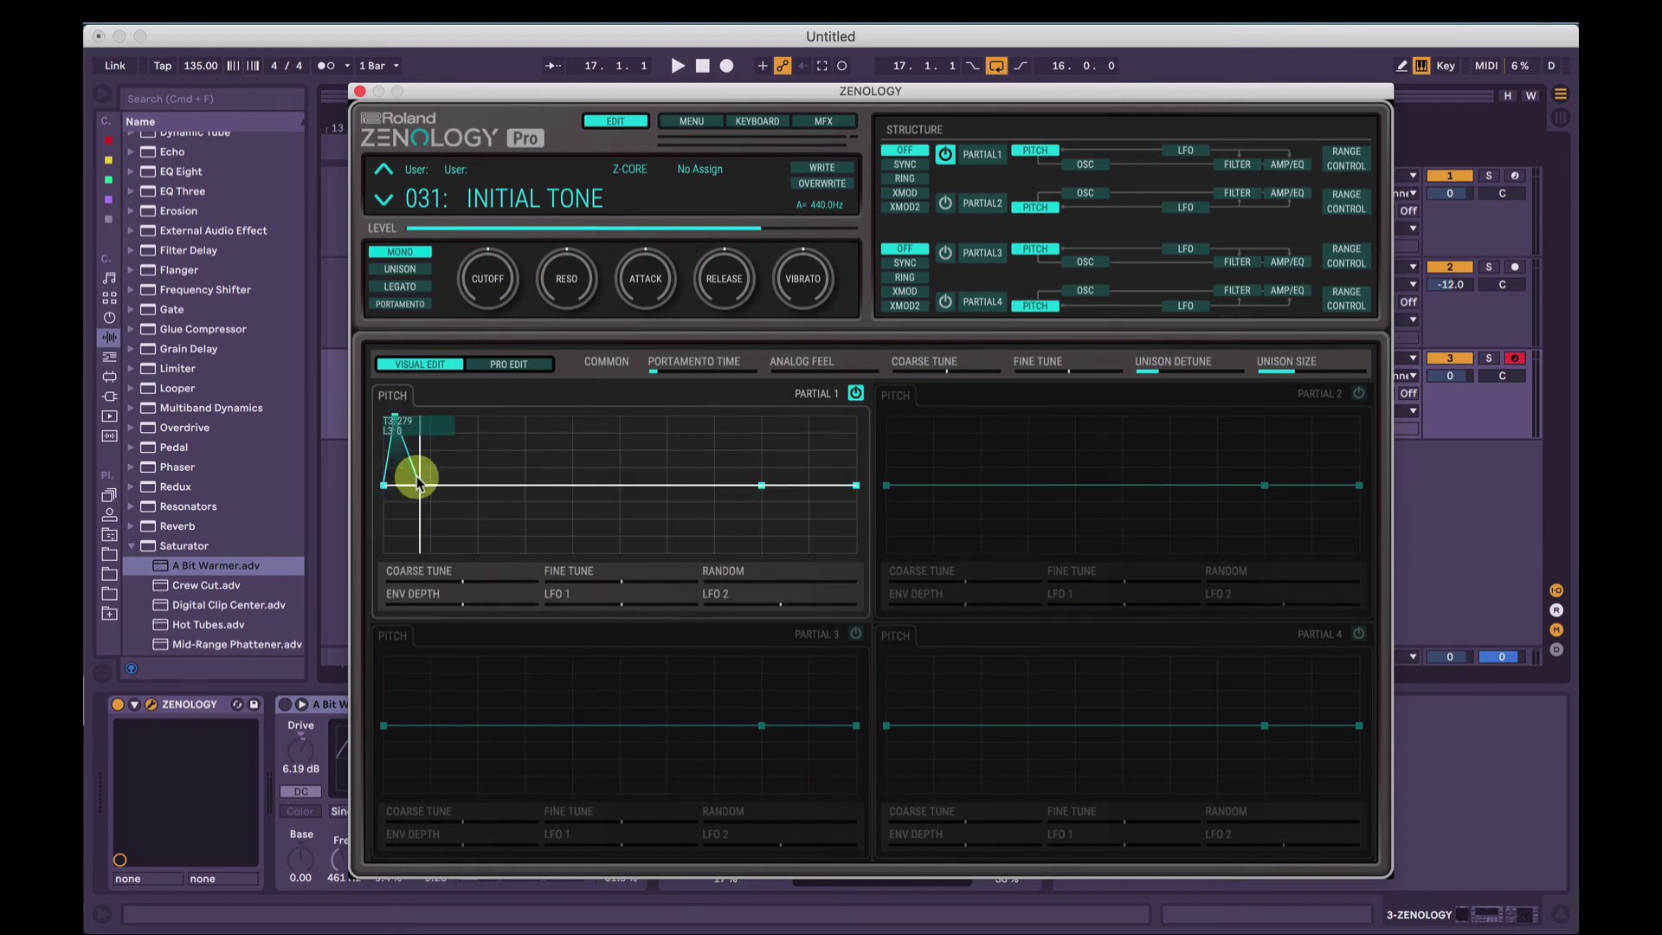
pyautogui.moveTo(460, 604); pyautogui.dragTo(551, 606)
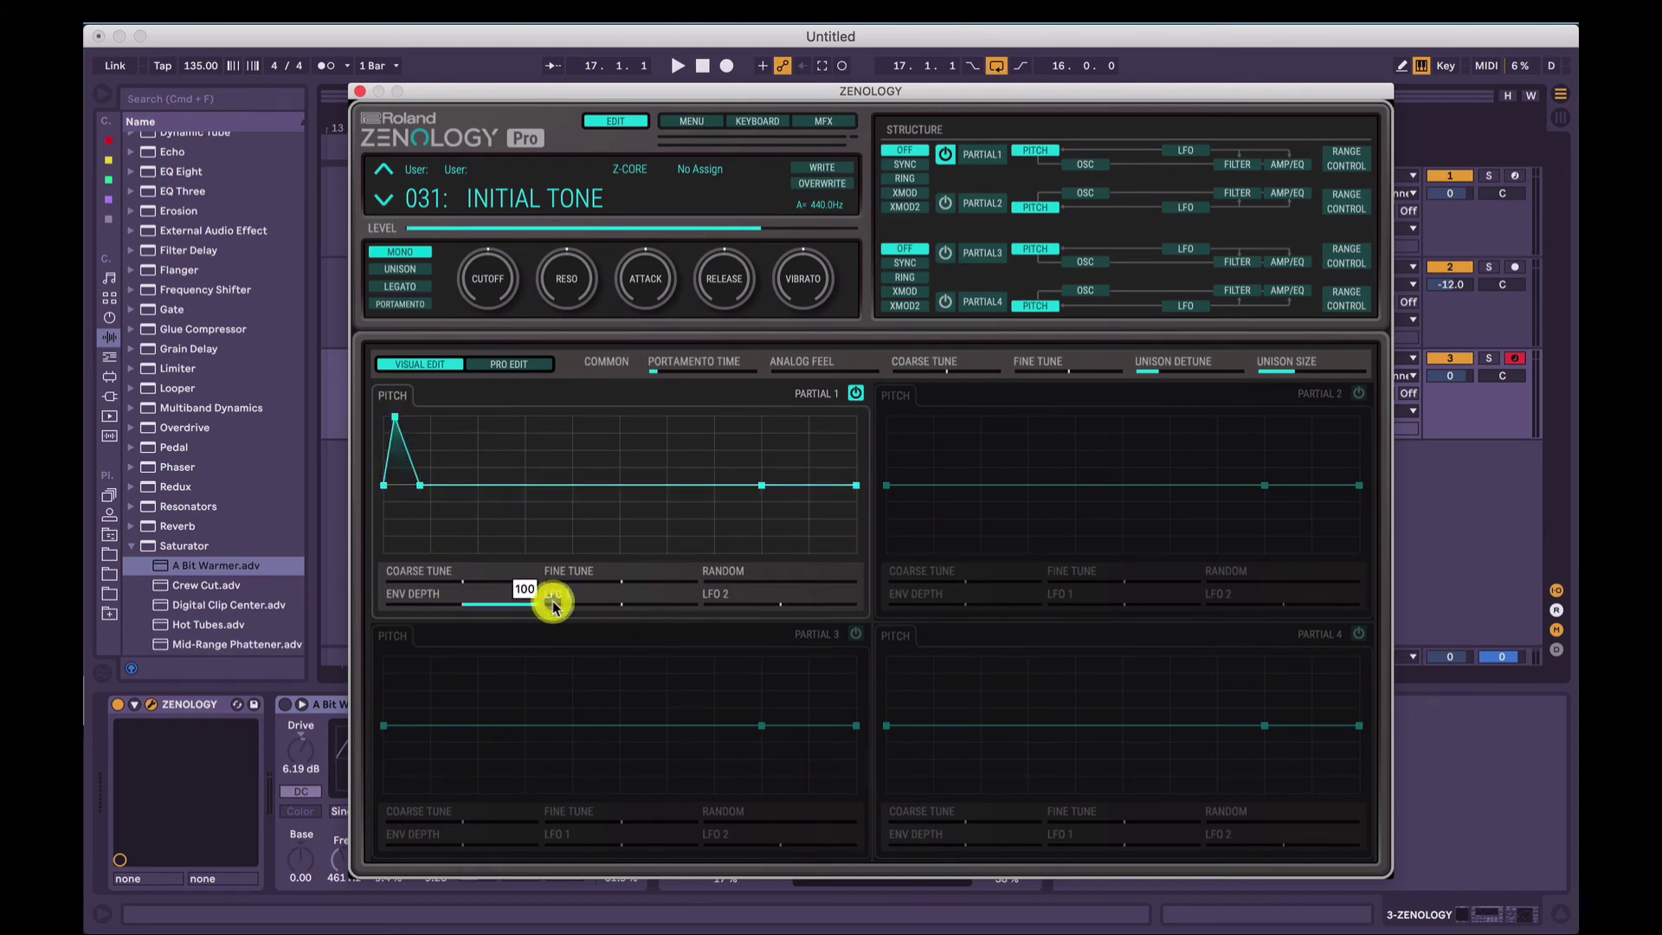
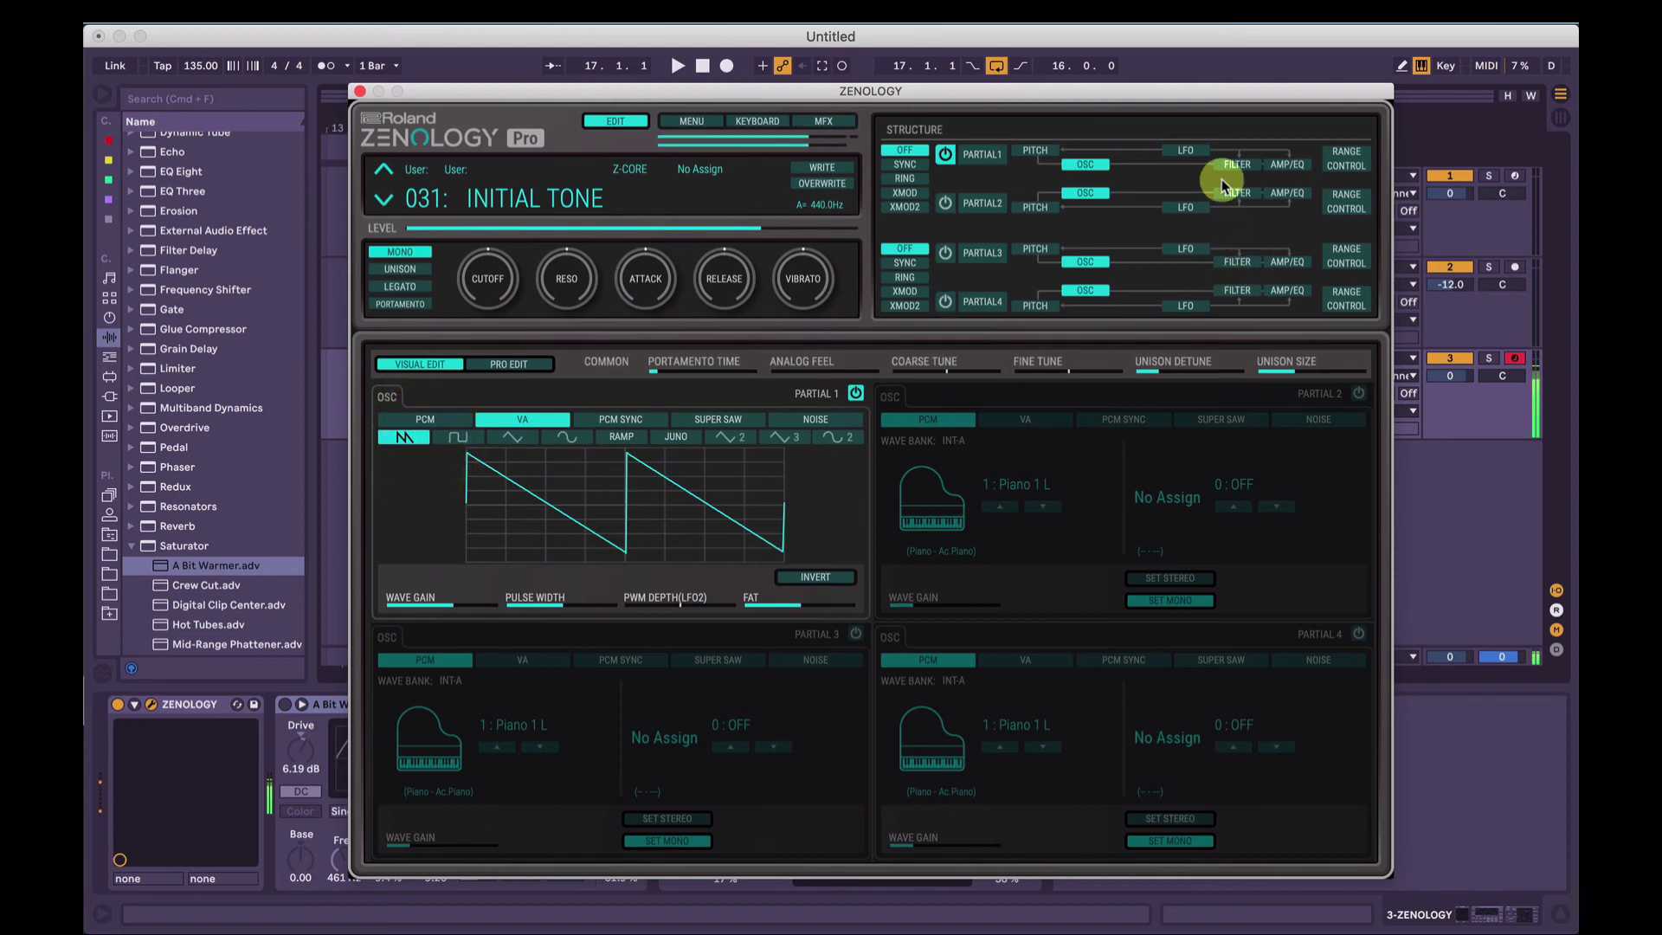
# Lower partial 1's filter cutoff and change its oscillator to a square wave with a pulse width of 97
pyautogui.moveTo(538, 587); pyautogui.dragTo(454, 587)
pyautogui.click(1085, 165)
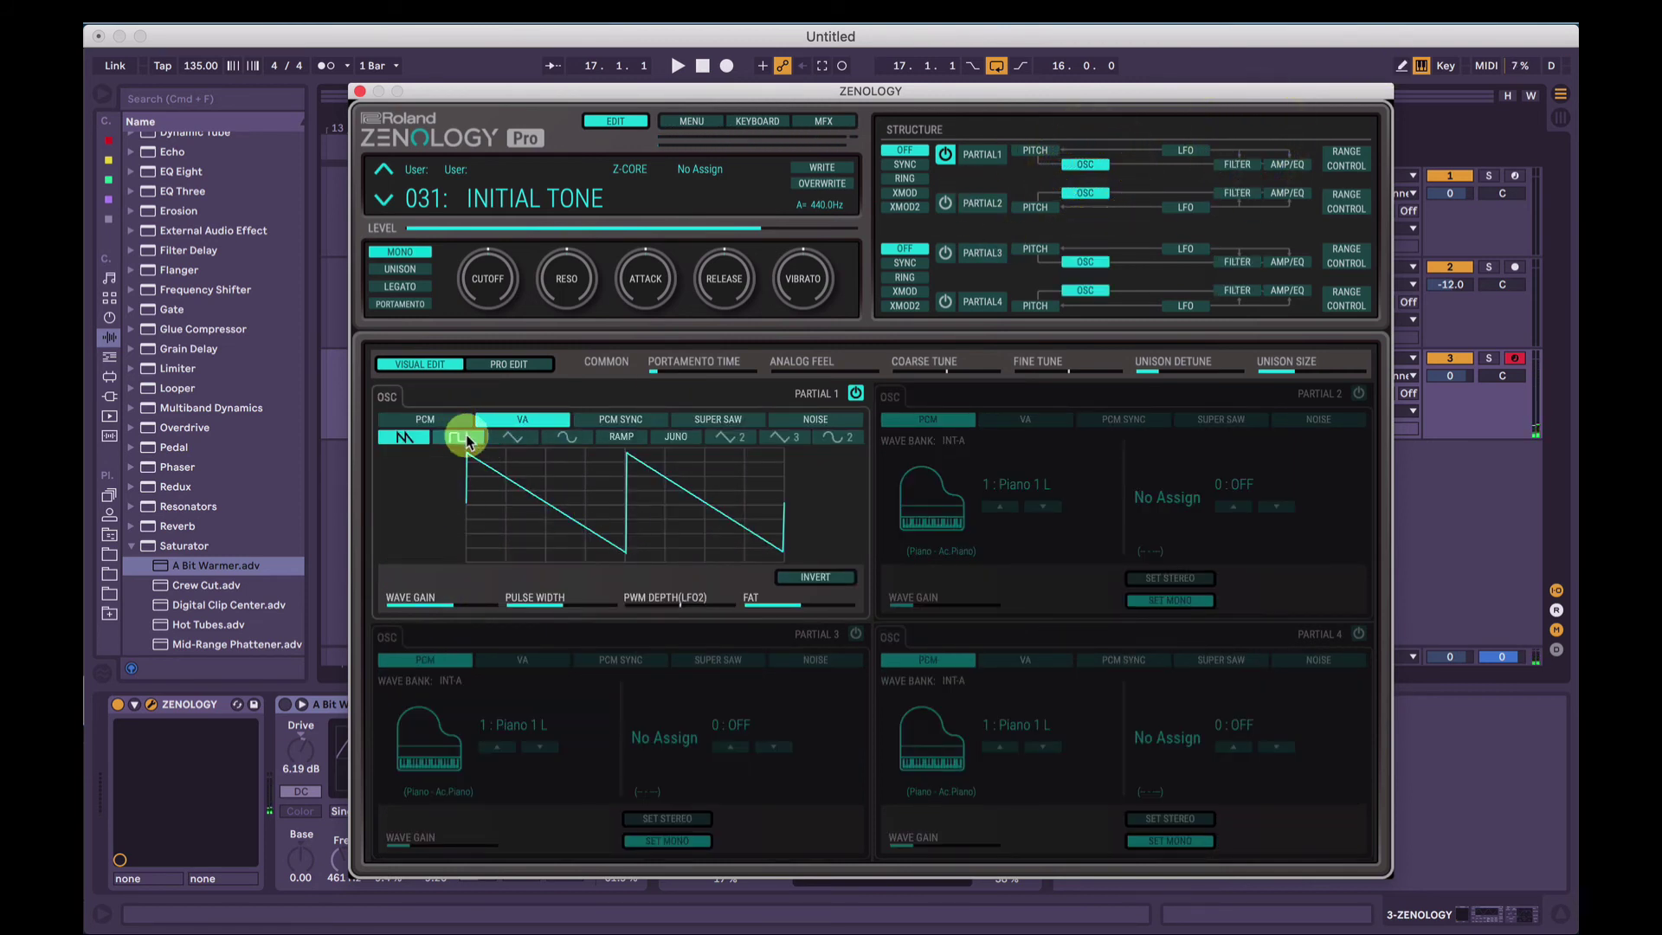
pyautogui.moveTo(560, 611)
pyautogui.mouseDown()
pyautogui.moveTo(597, 609)
pyautogui.moveTo(538, 609)
pyautogui.moveTo(561, 611)
pyautogui.mouseUp()
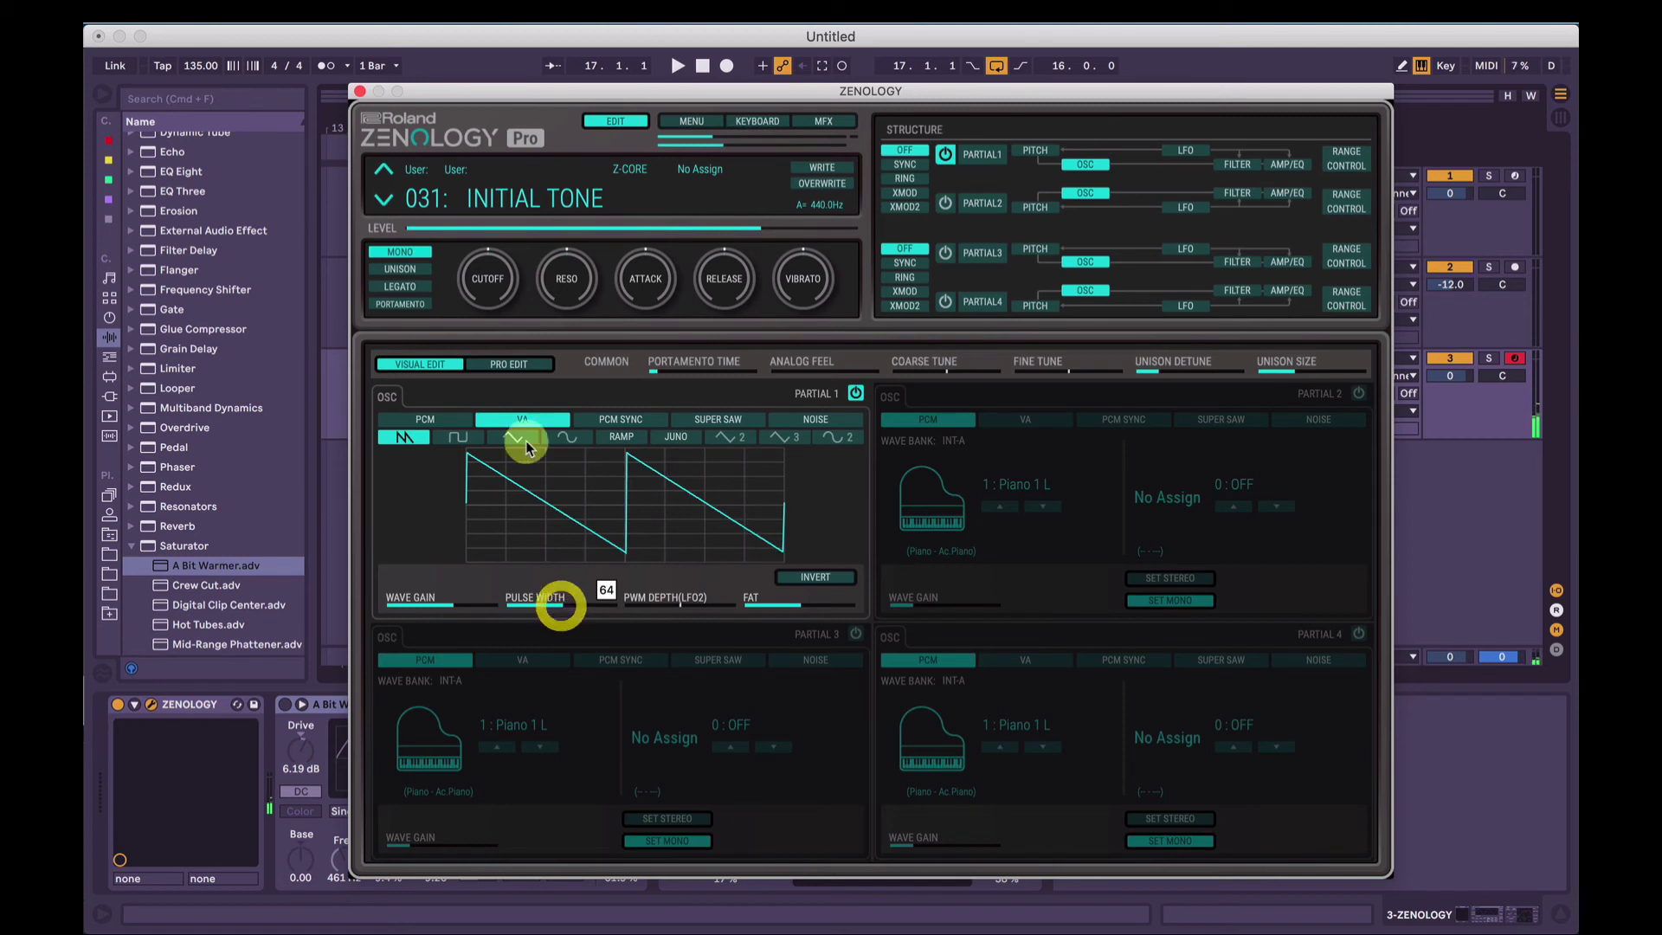
pyautogui.click(458, 437)
pyautogui.moveTo(558, 606); pyautogui.dragTo(624, 494)
# Start MIDI CC learning for partial 1's filter cutoff so a hardware controller can move it
pyautogui.click(1243, 163)
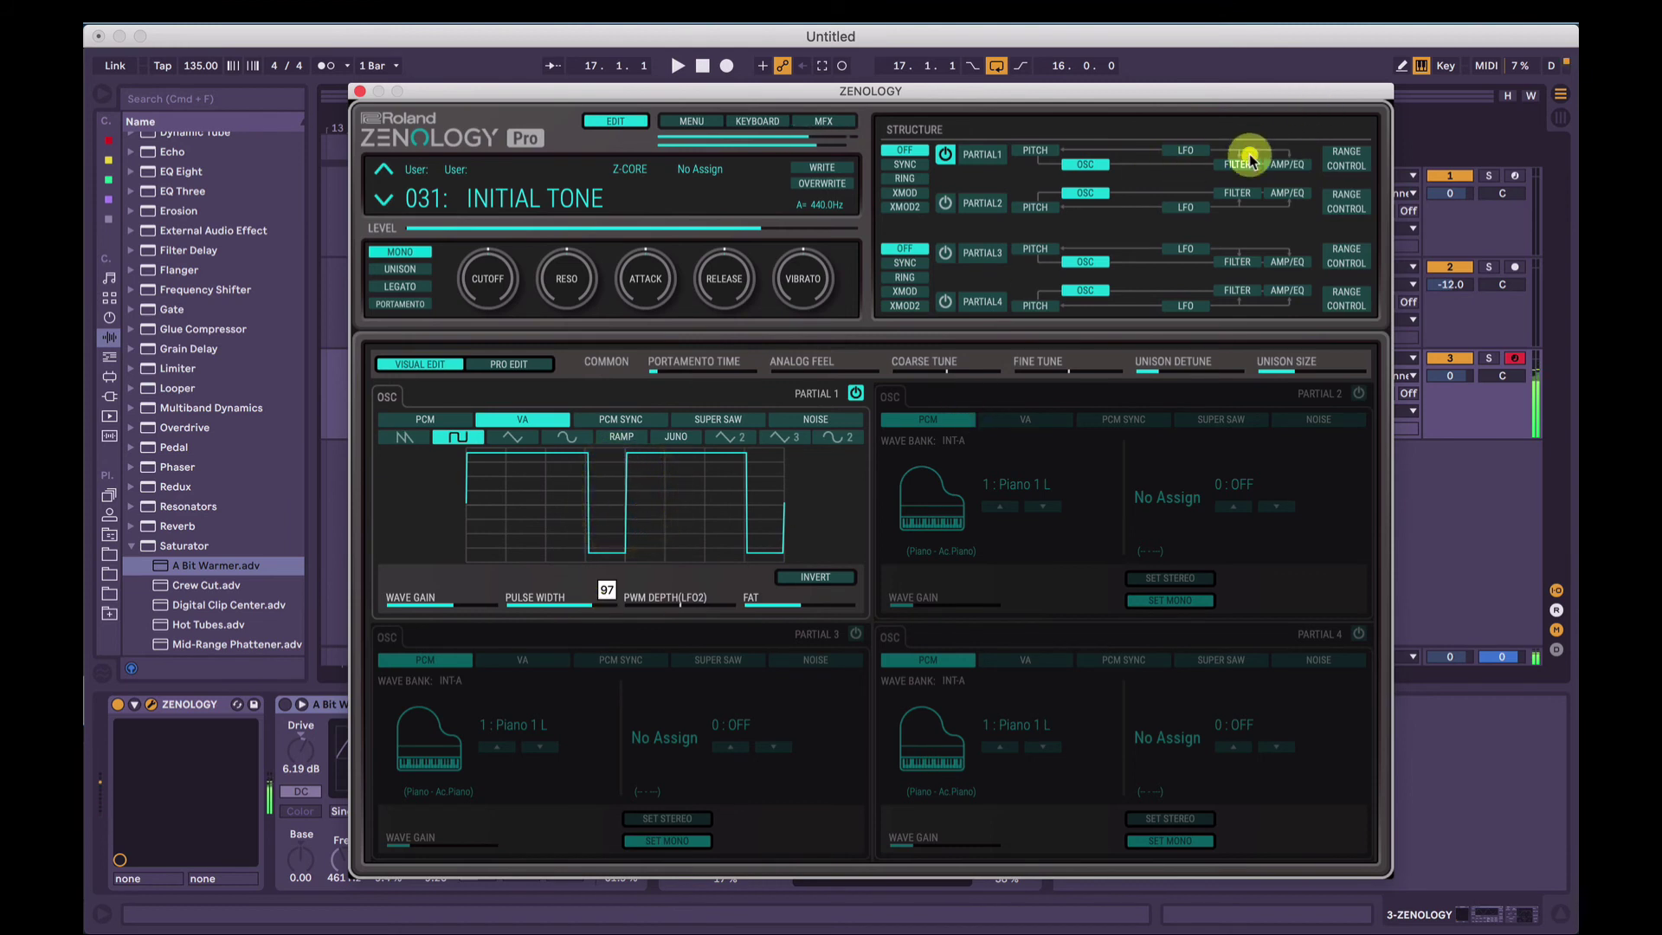
pyautogui.click(470, 578)
pyautogui.moveTo(470, 578)
pyautogui.mouseDown()
pyautogui.moveTo(493, 575)
pyautogui.moveTo(427, 583)
pyautogui.moveTo(469, 589)
pyautogui.mouseUp()
pyautogui.rightClick(468, 589)
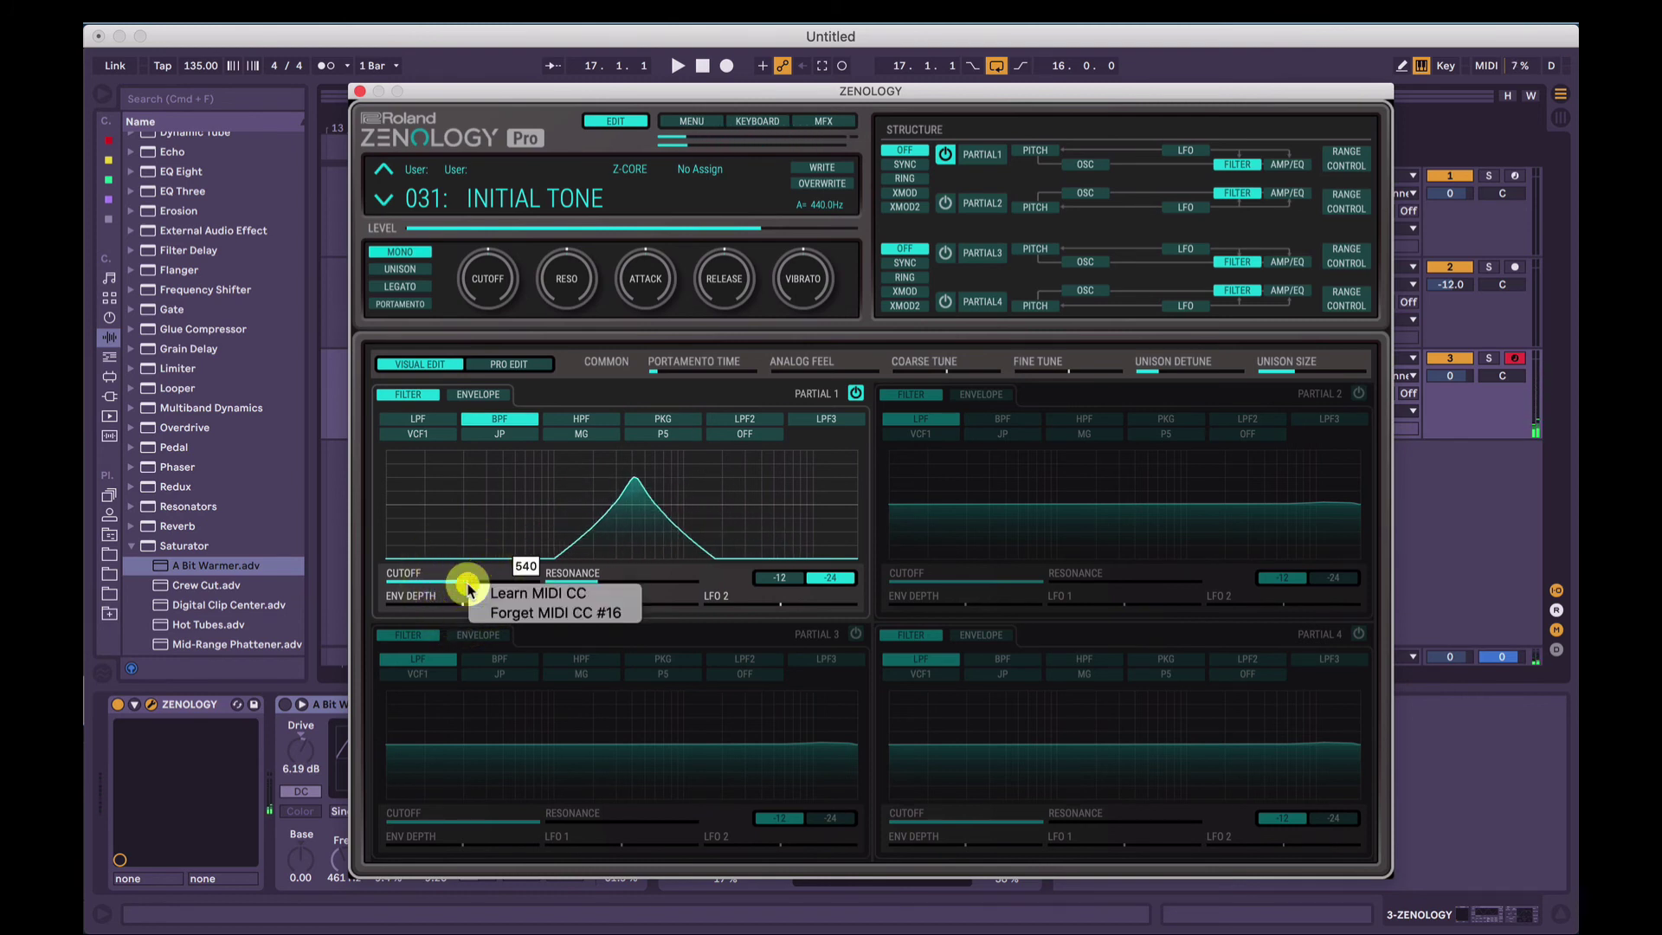
pyautogui.click(507, 600)
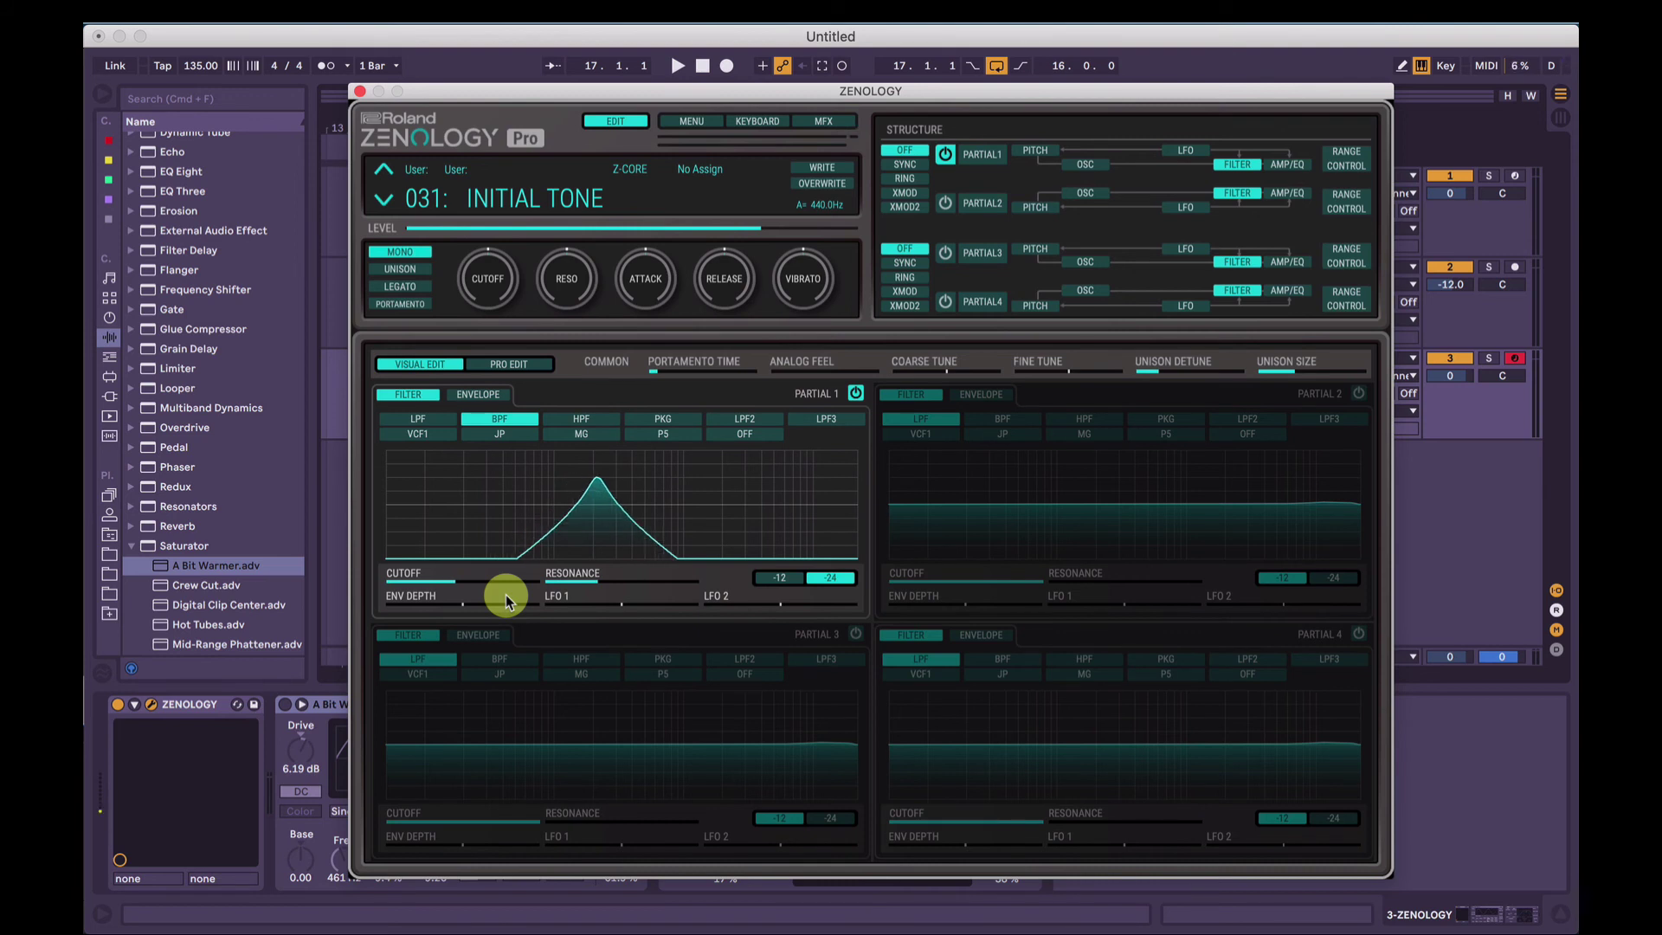
# Start MIDI CC learning for the pulse width of partial 1's oscillator
pyautogui.click(1082, 164)
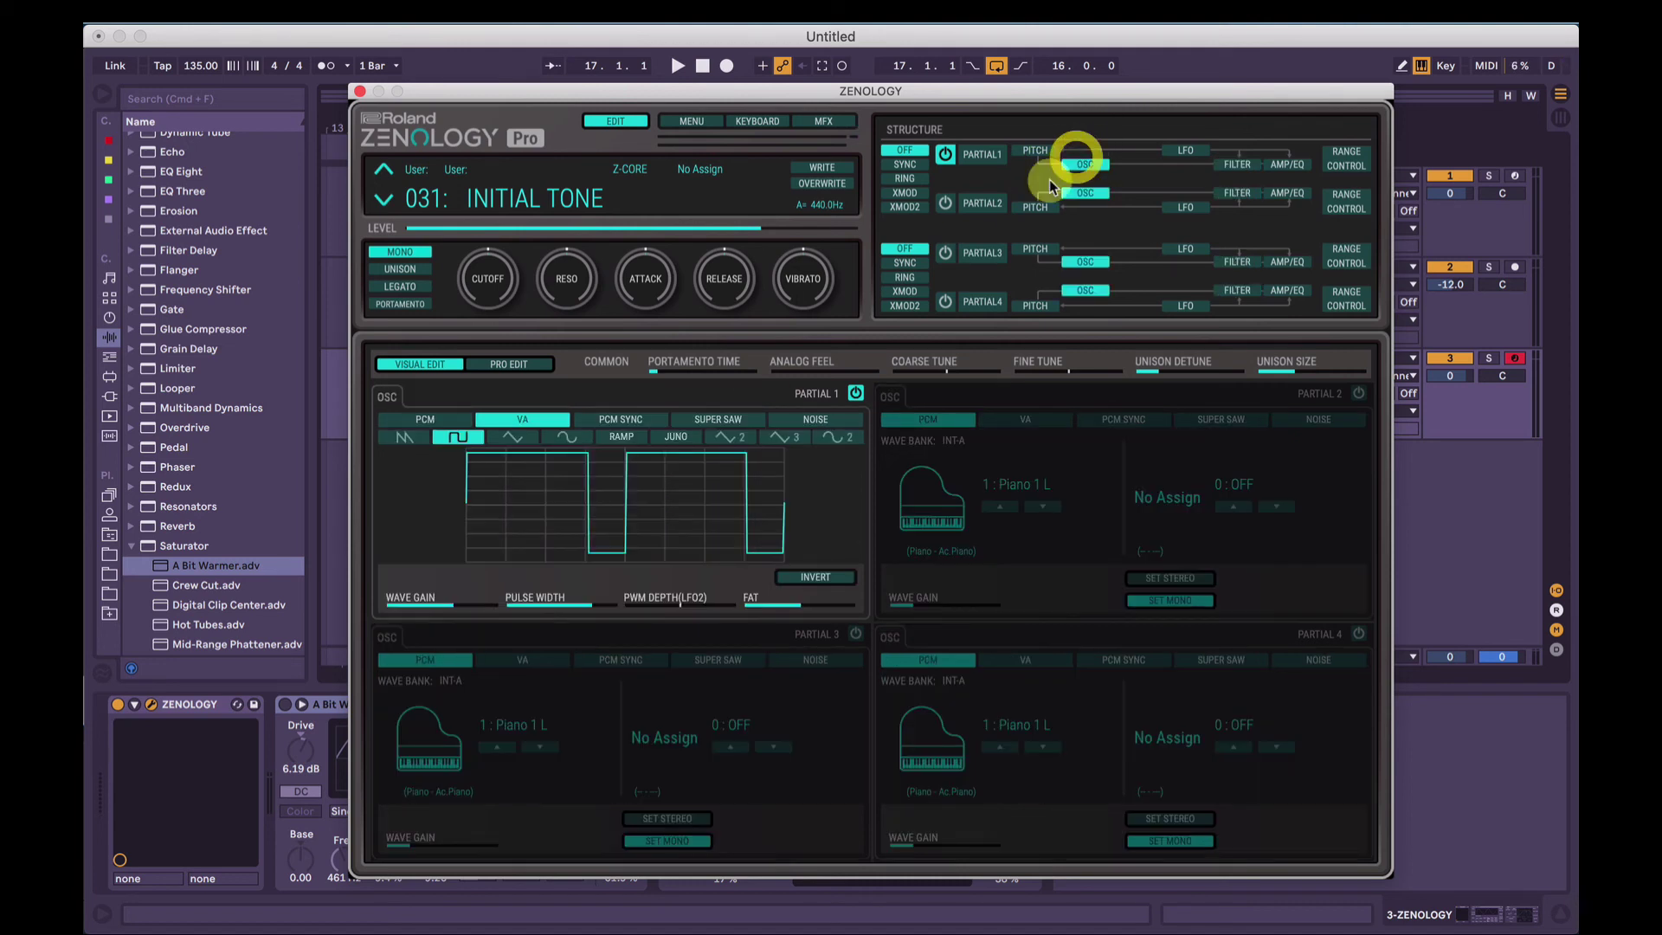
pyautogui.rightClick(565, 604)
pyautogui.click(595, 606)
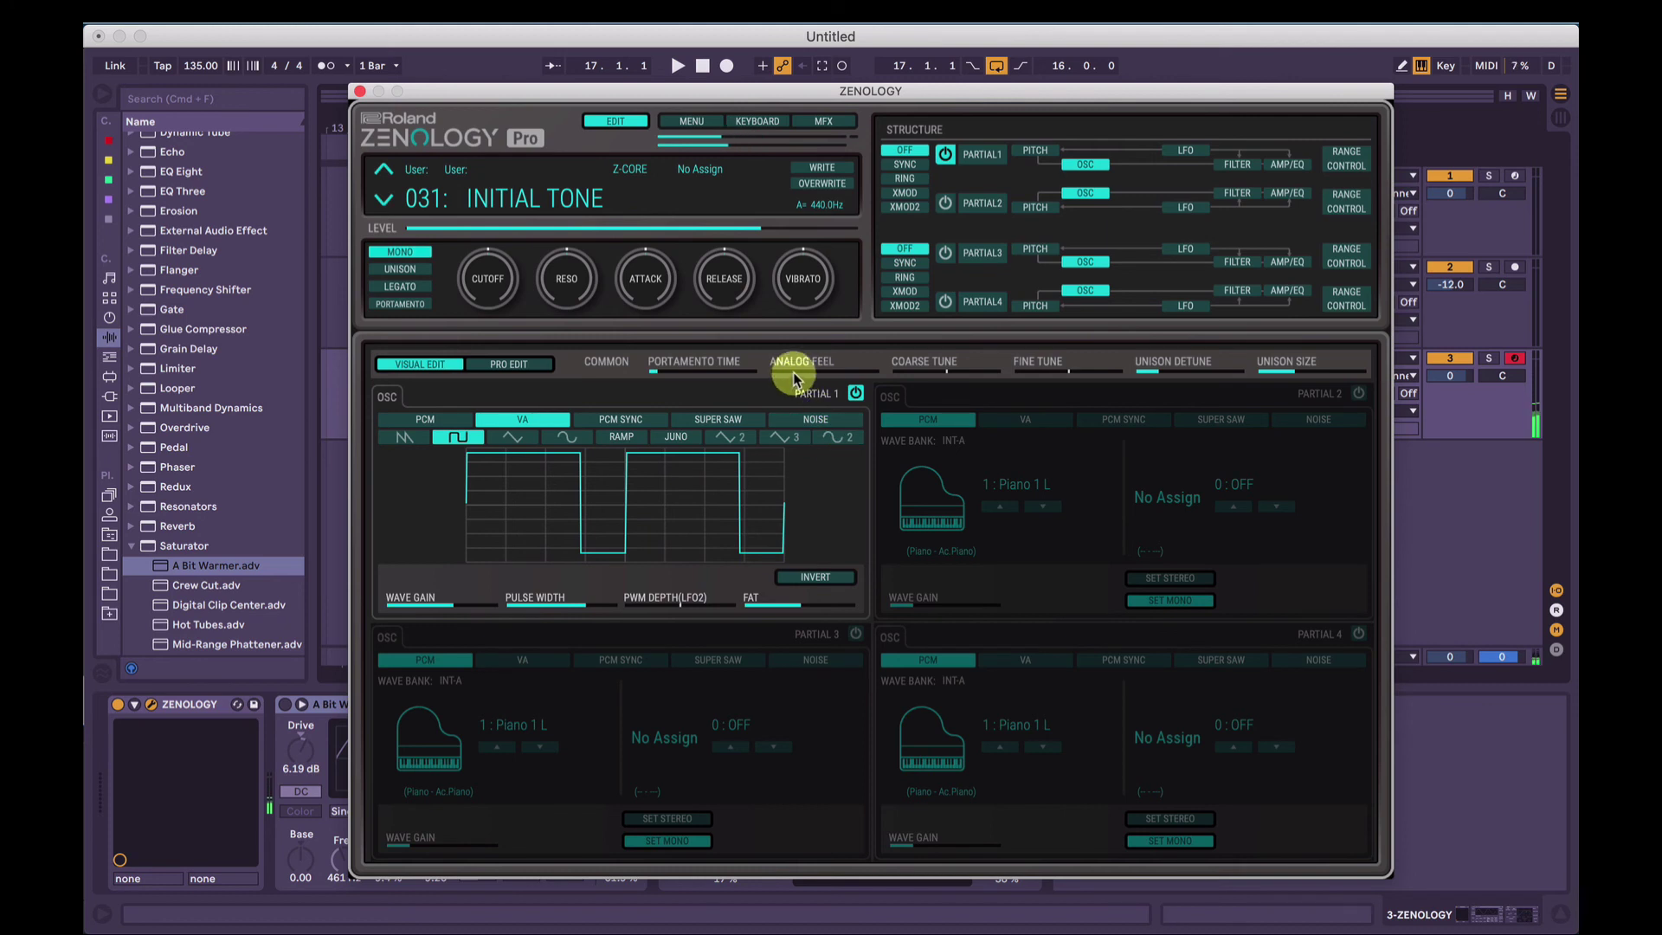
# Raise the analog feel, then turn on unison with a larger size and a detune of 69
pyautogui.moveTo(790, 378)
pyautogui.mouseDown()
pyautogui.moveTo(883, 383)
pyautogui.moveTo(794, 375)
pyautogui.mouseUp()
pyautogui.click(424, 272)
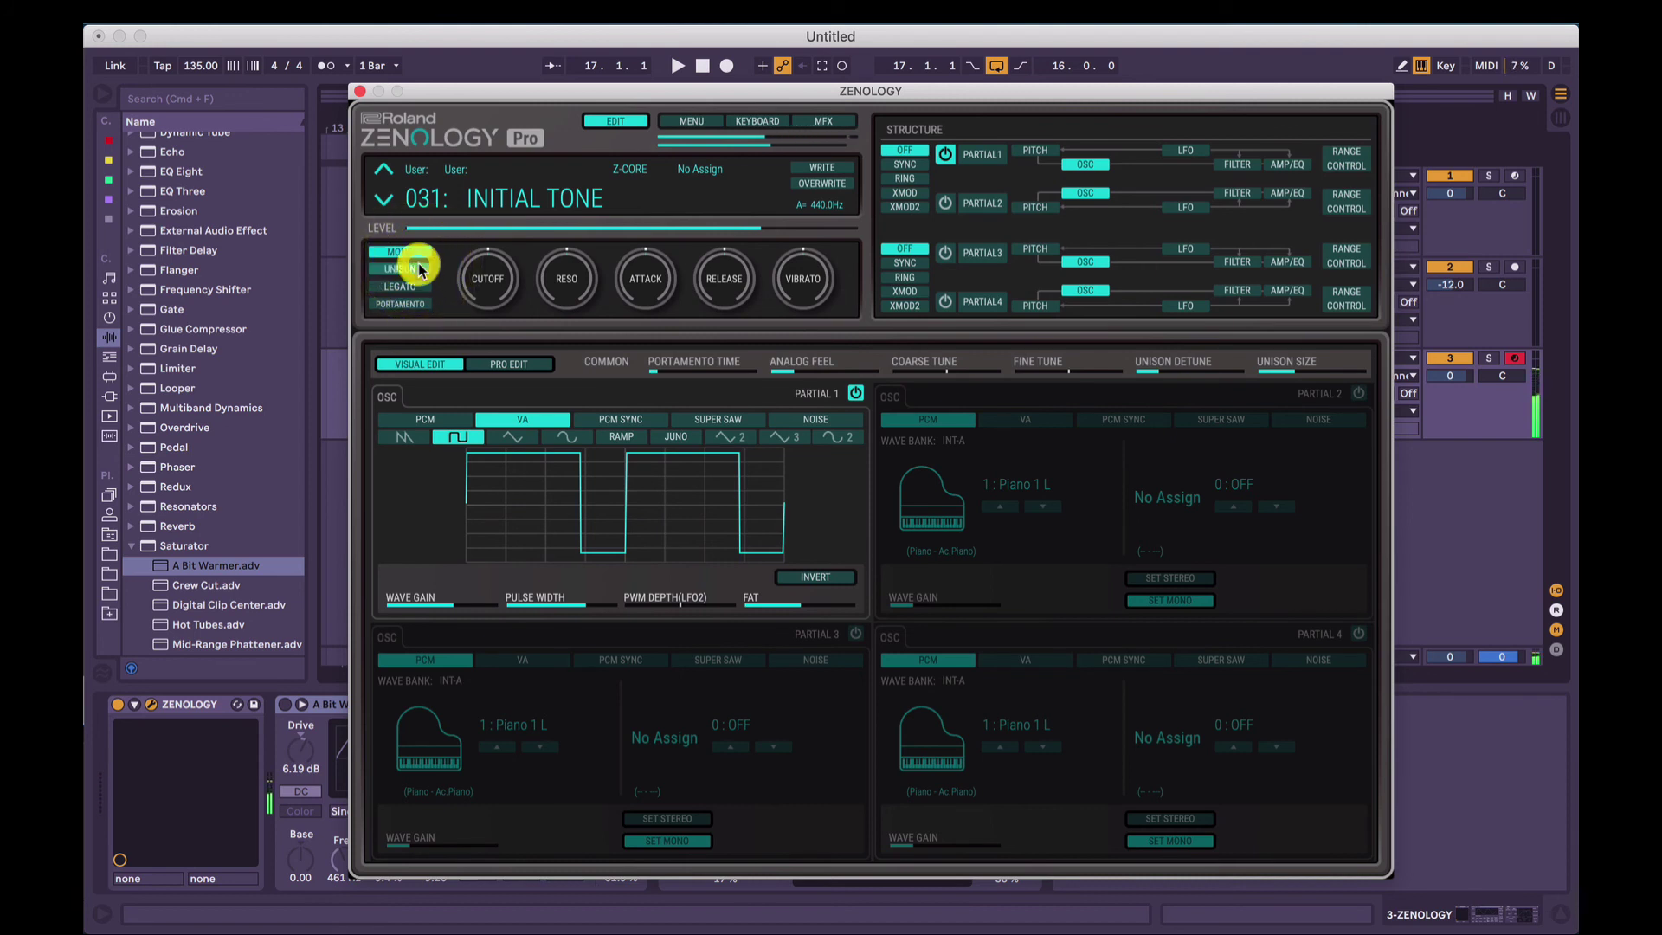
pyautogui.moveTo(1244, 358); pyautogui.dragTo(1338, 389)
pyautogui.click(1210, 370)
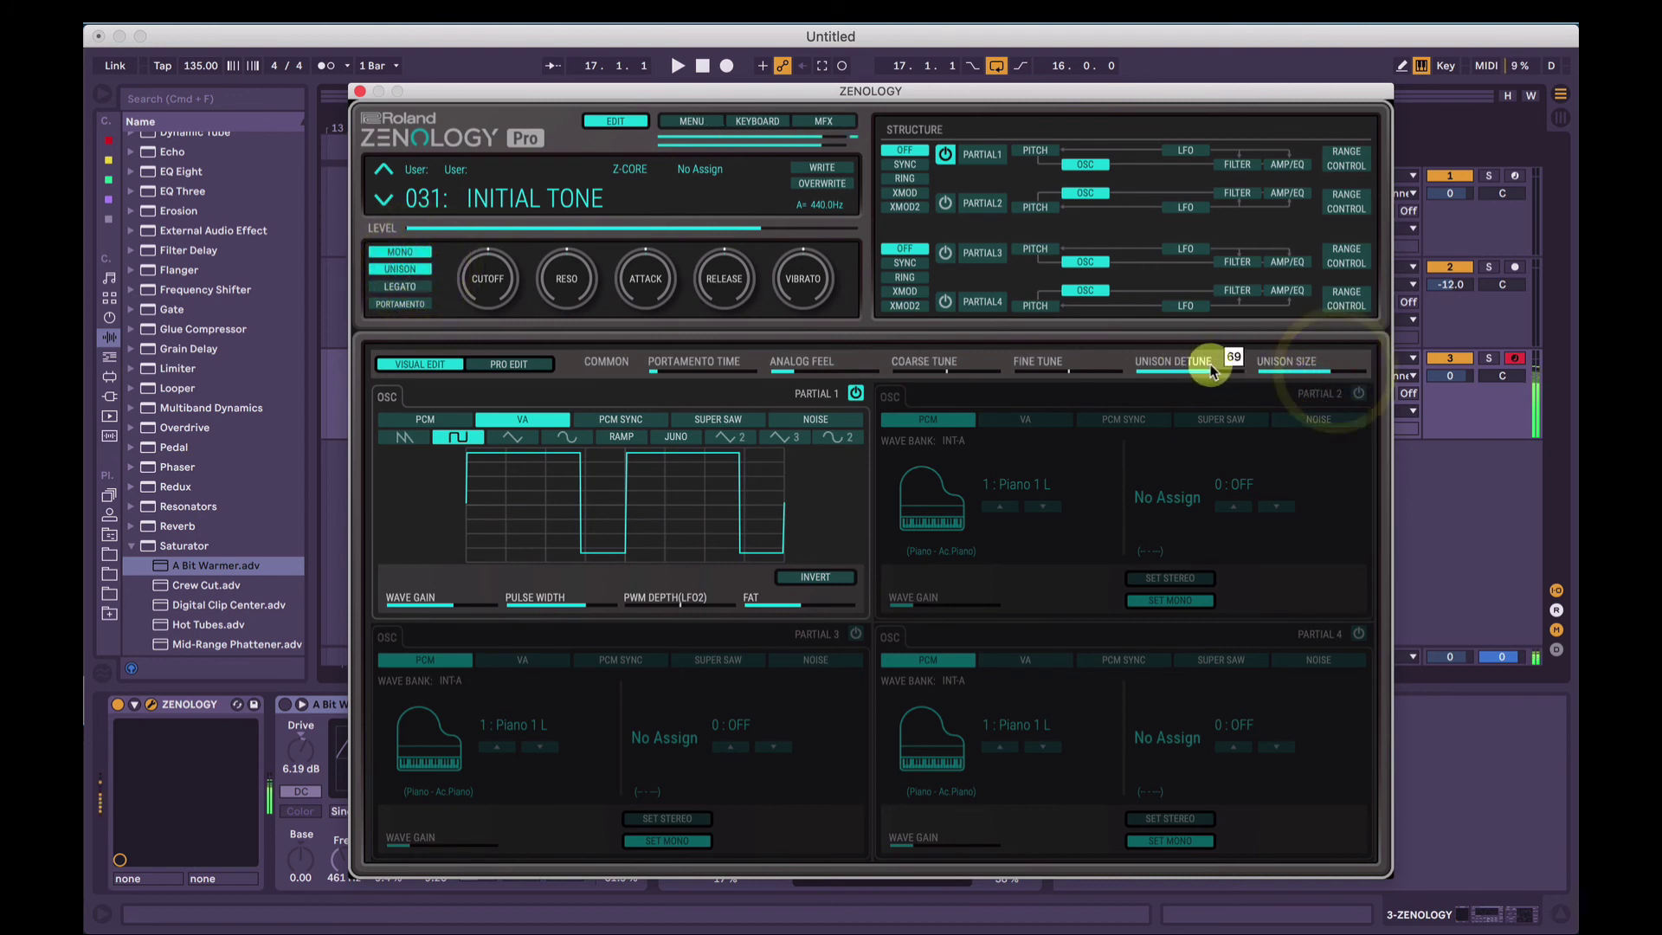
# Turn unison off while keeping mono mode on, and lower the tone's level slightly
pyautogui.click(416, 254)
pyautogui.click(416, 270)
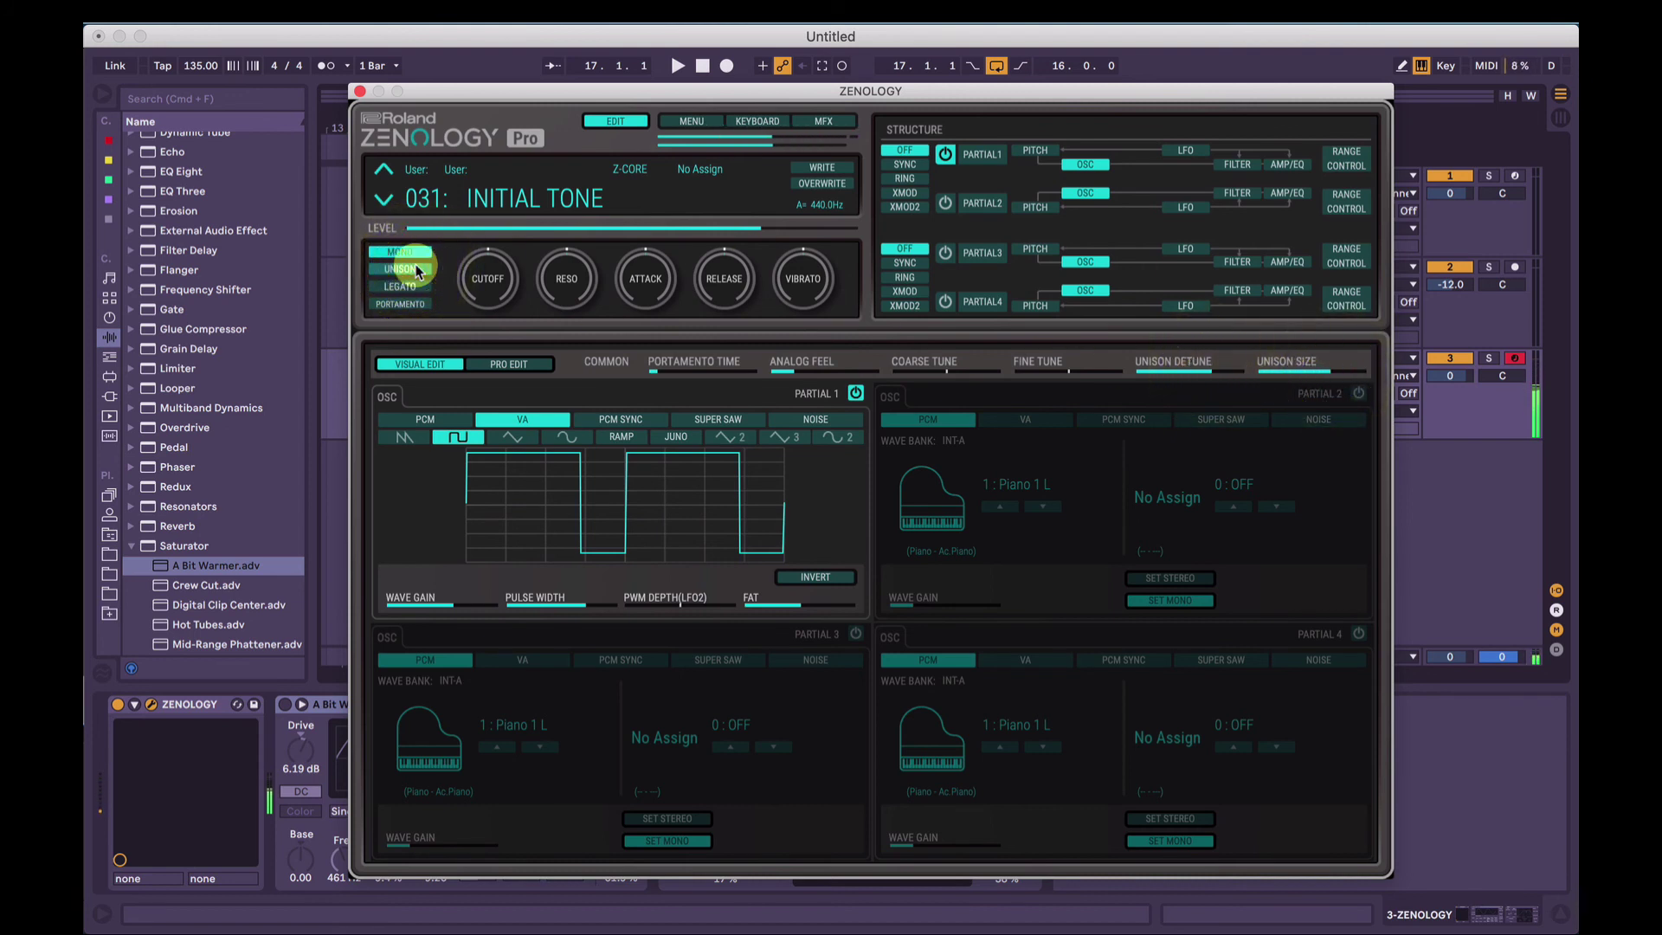
pyautogui.moveTo(866, 229); pyautogui.dragTo(753, 228)
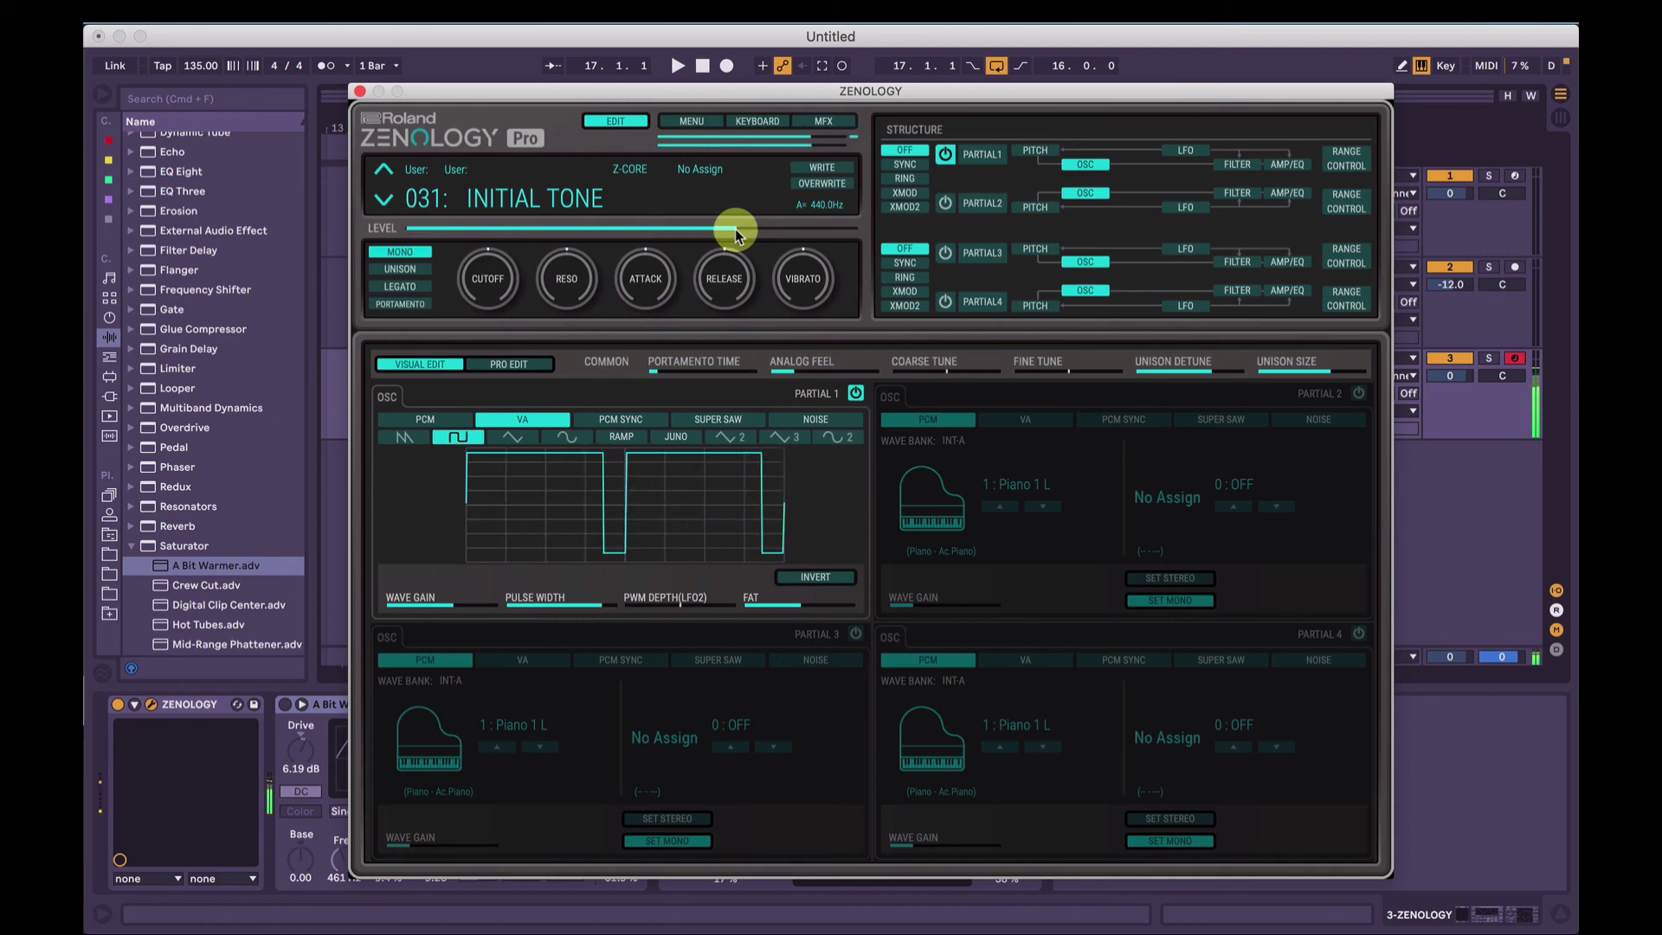
# Close the synth window, rename the lead's track squelch source, and add a record-armed audio track named squelch audio
pyautogui.click(359, 91)
pyautogui.click(1321, 326)
pyautogui.click(1338, 355)
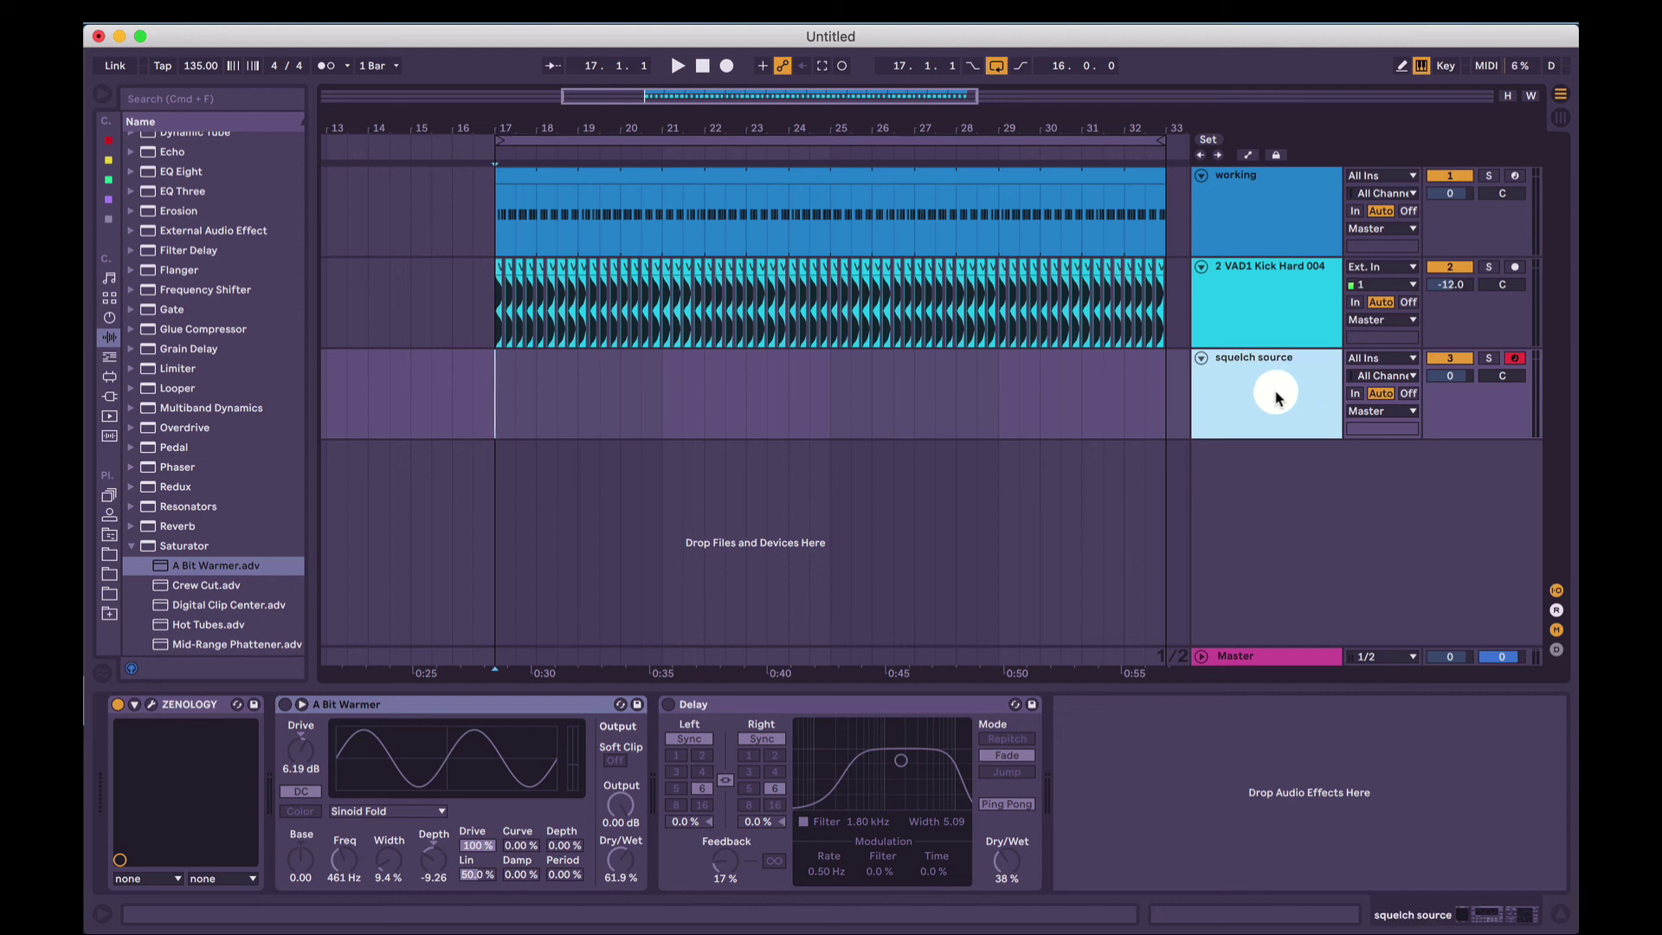
pyautogui.press('super+t')
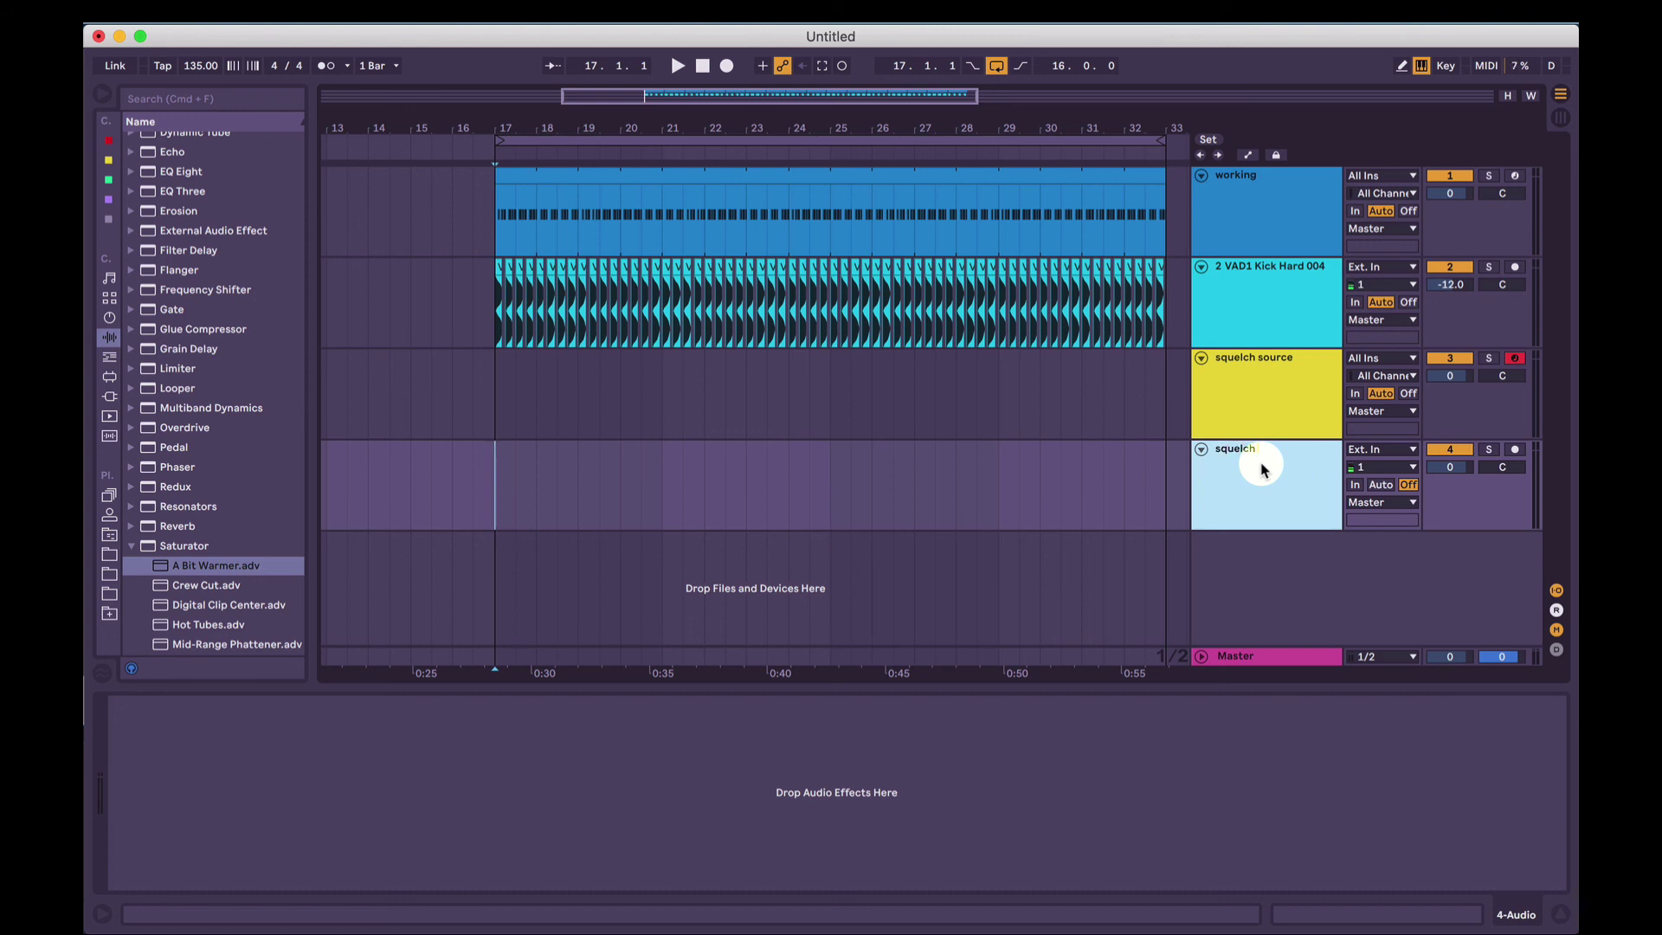
pyautogui.click(1517, 451)
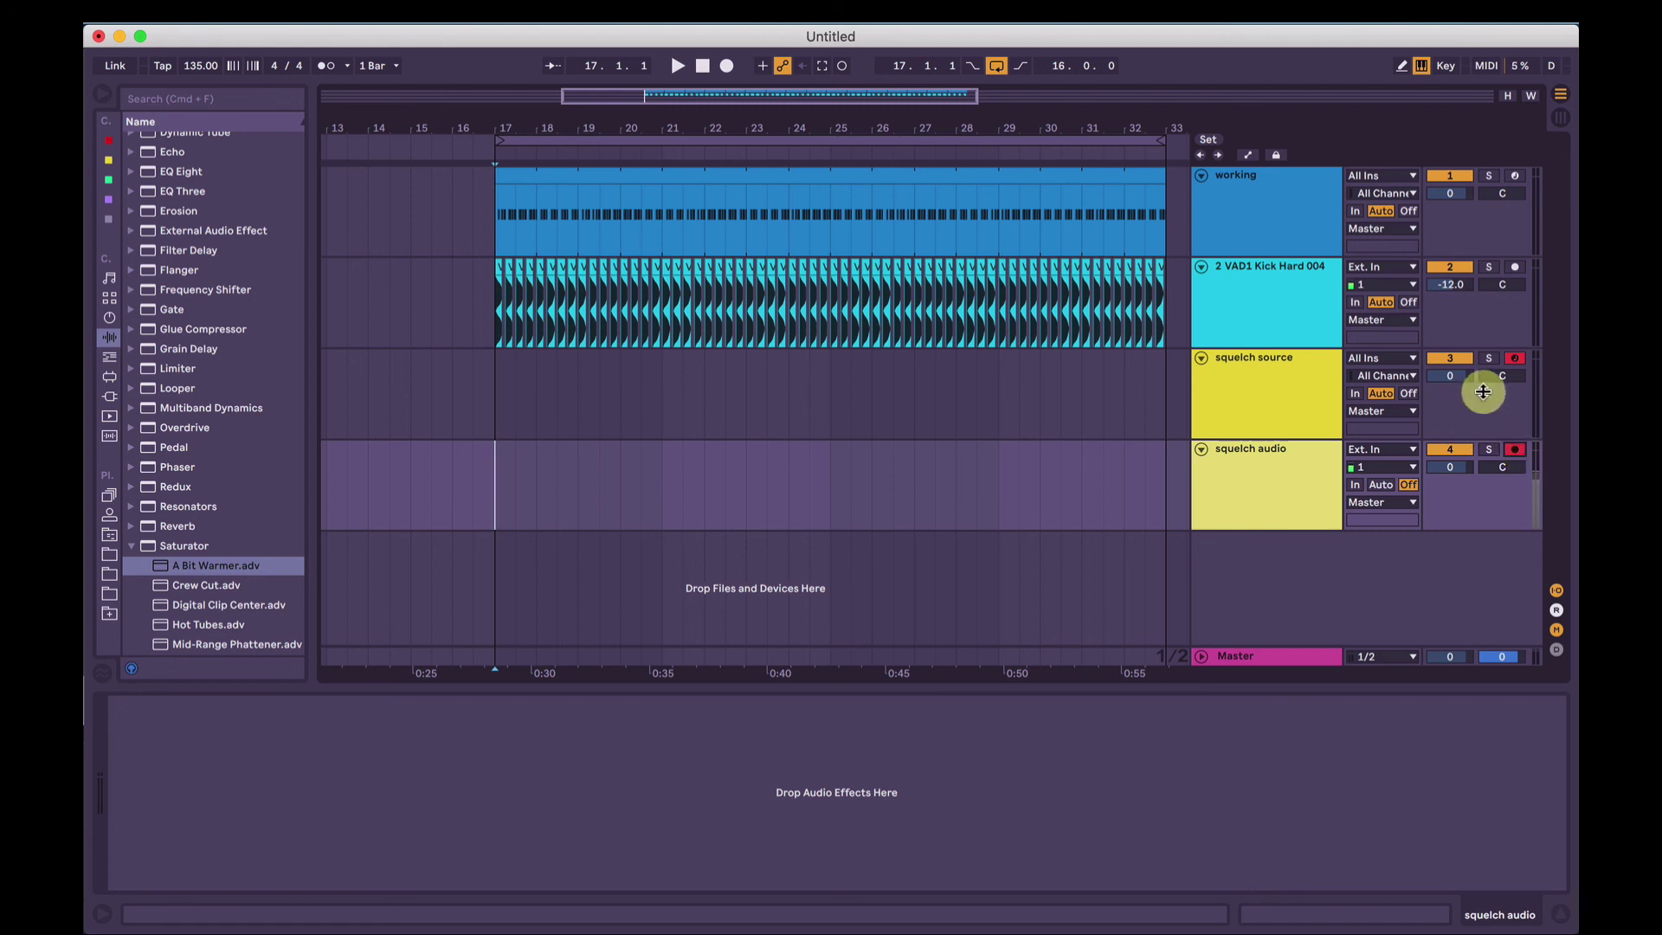
# Try a short recording on both squelch tracks from bar 17
pyautogui.click(728, 66)
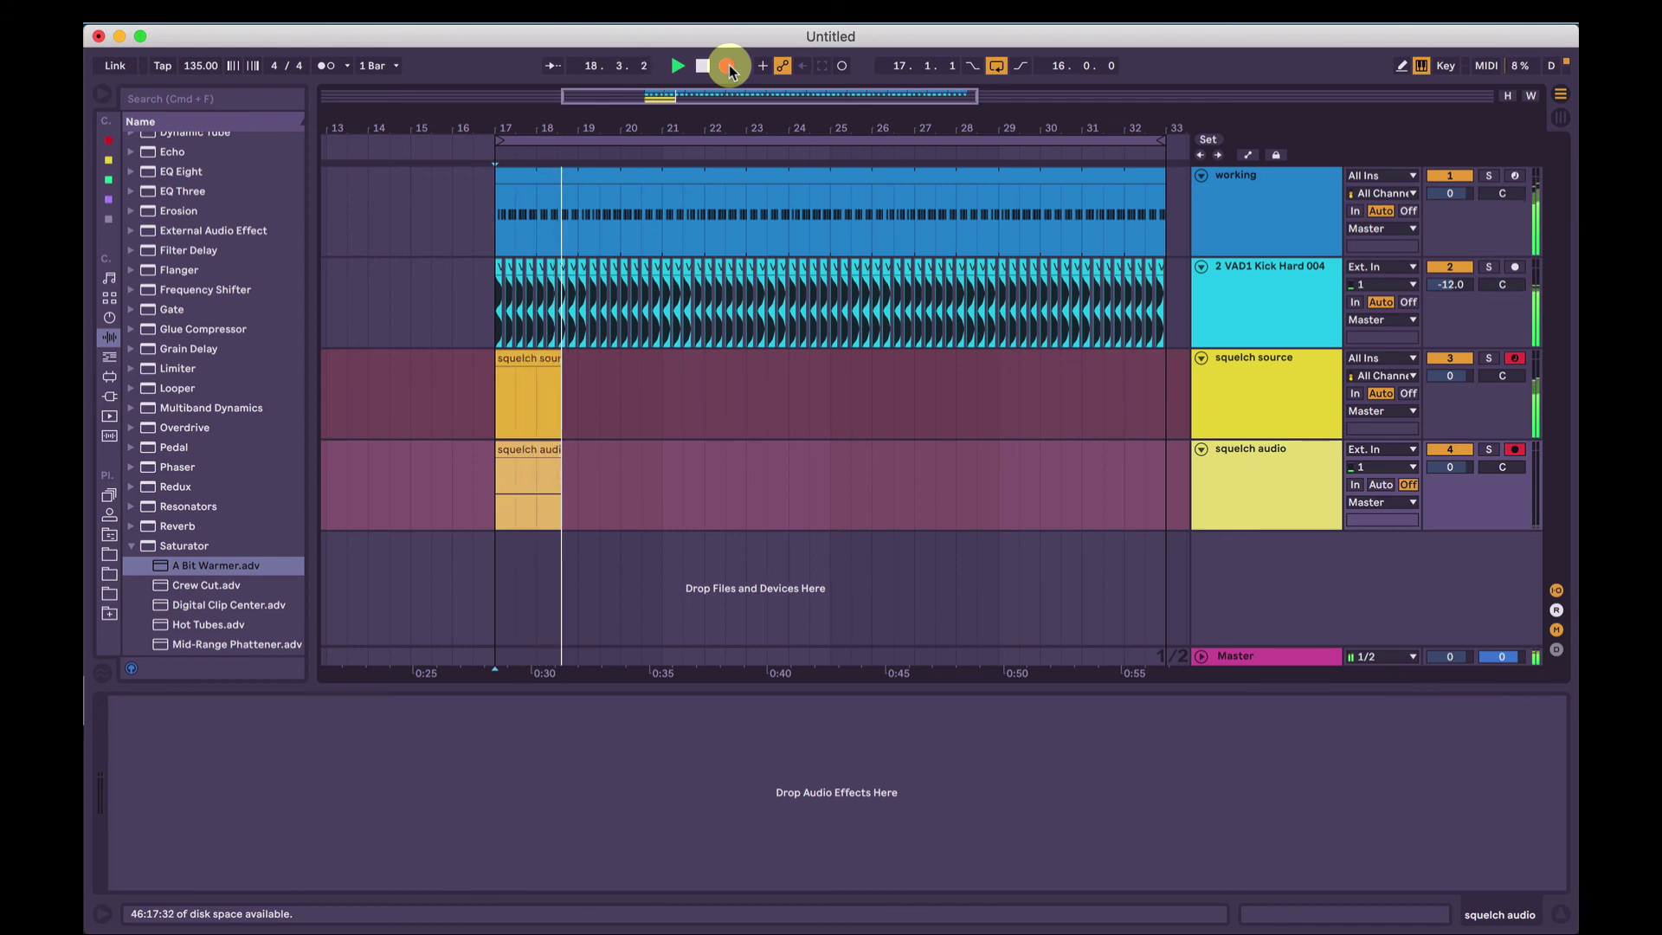
pyautogui.press('space')
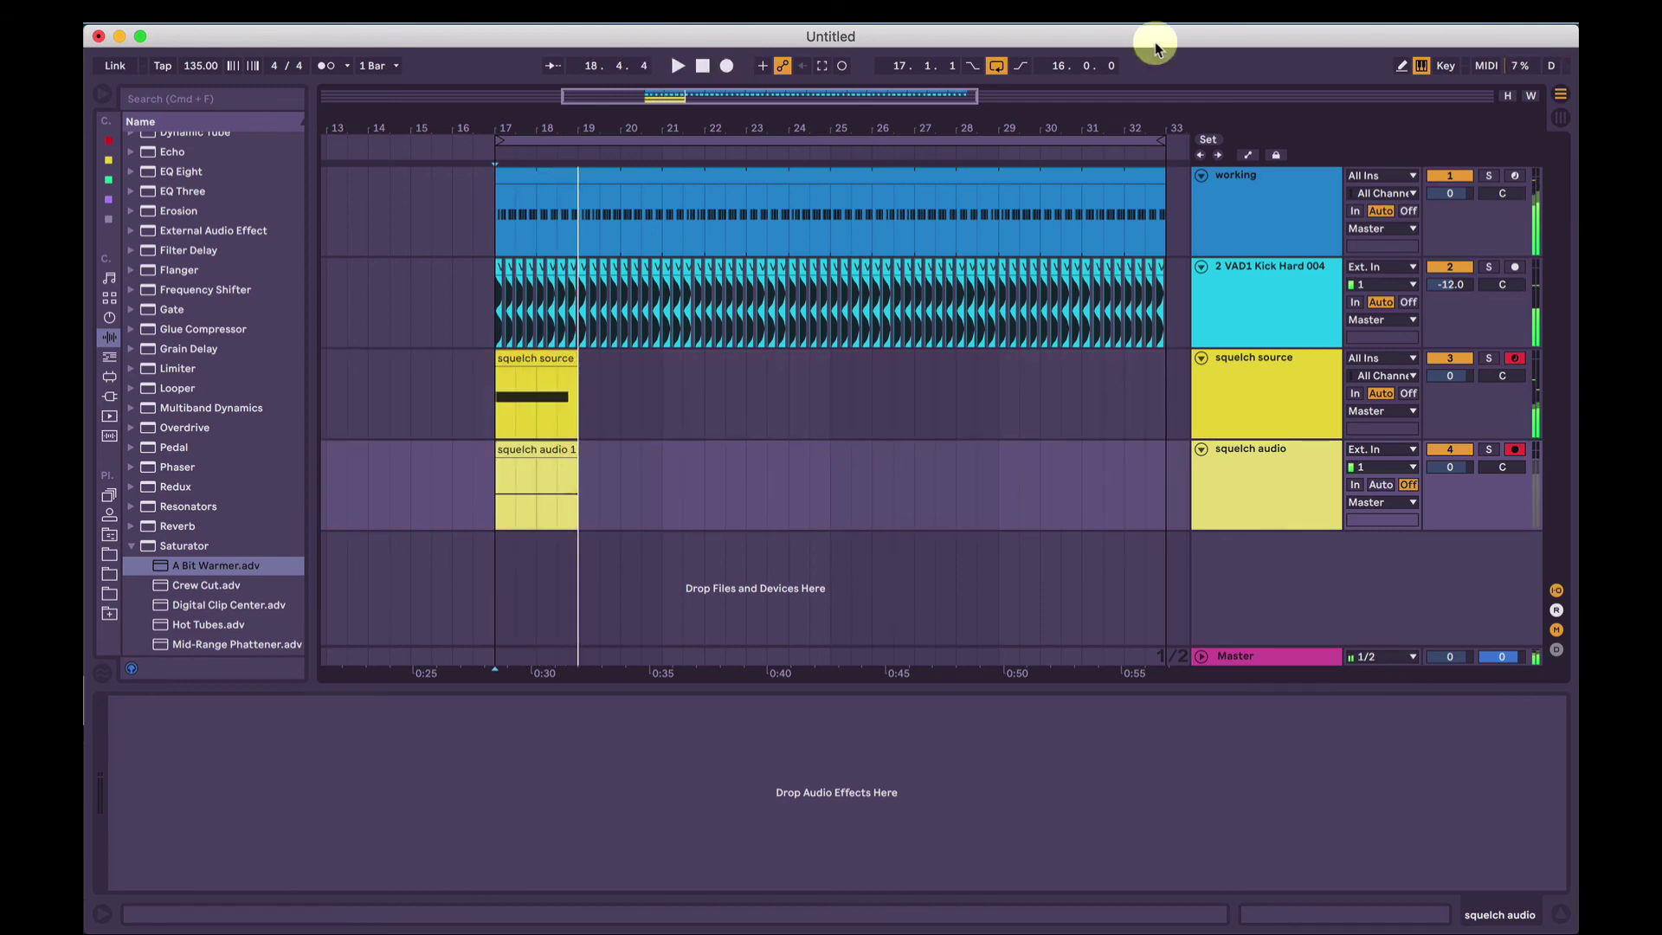
# Set the squelch audio track's input to squelch source and delete the short test clips from both squelch tracks
pyautogui.click(1382, 451)
pyautogui.click(1398, 549)
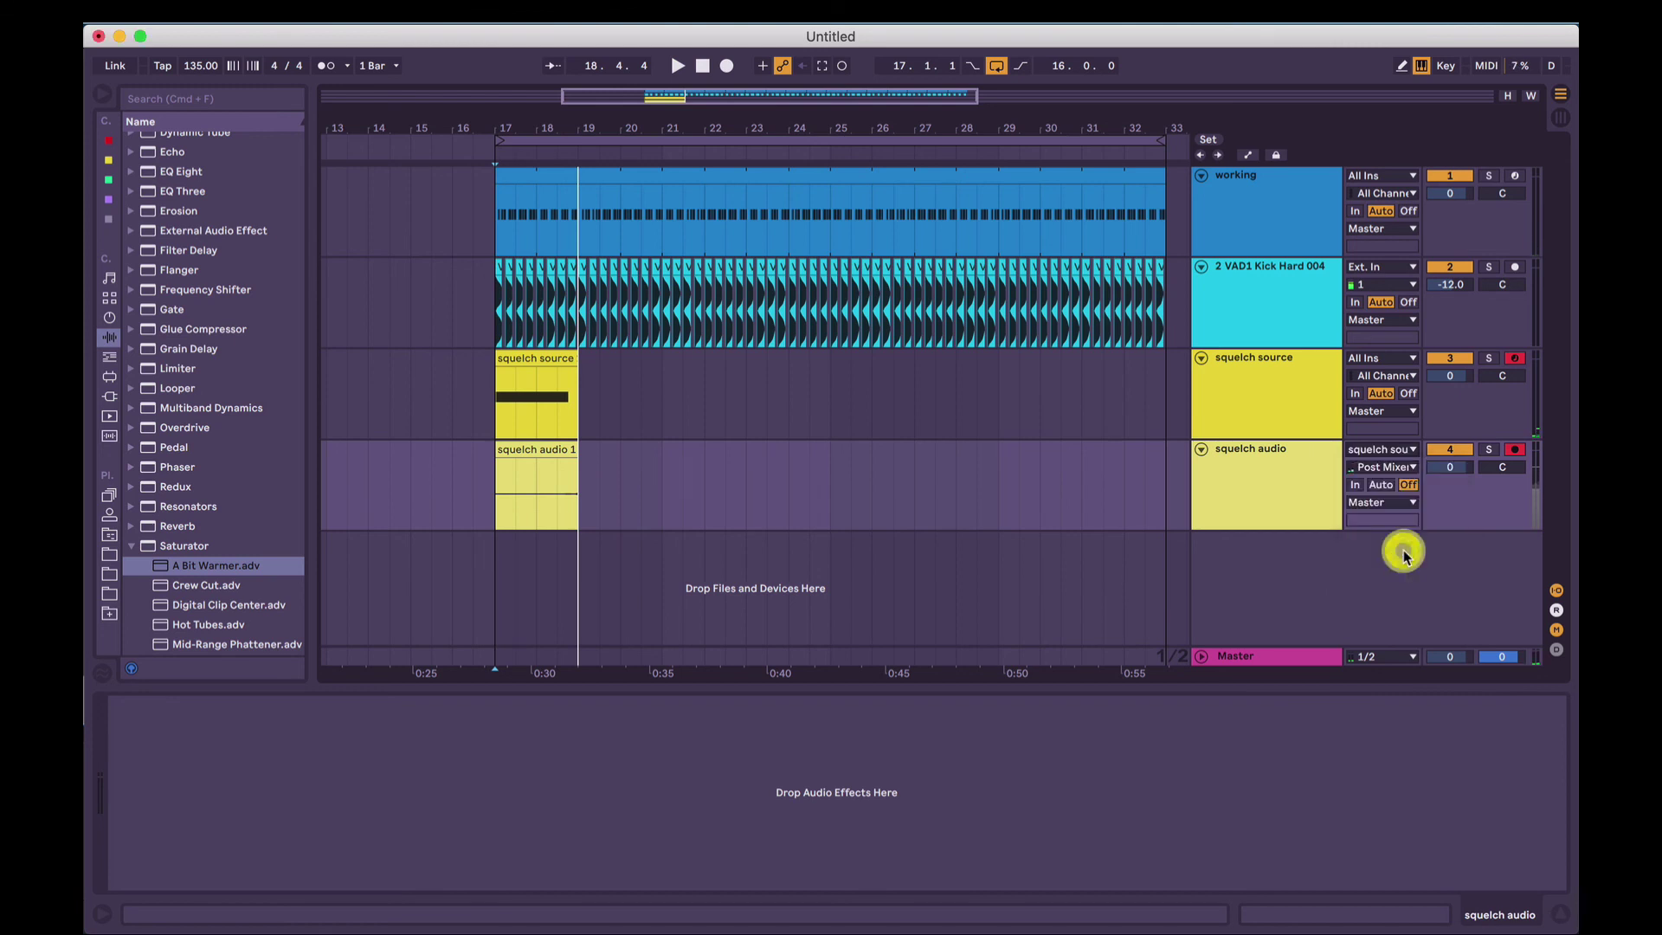
pyautogui.moveTo(575, 471); pyautogui.dragTo(557, 434)
pyautogui.press('Delete')
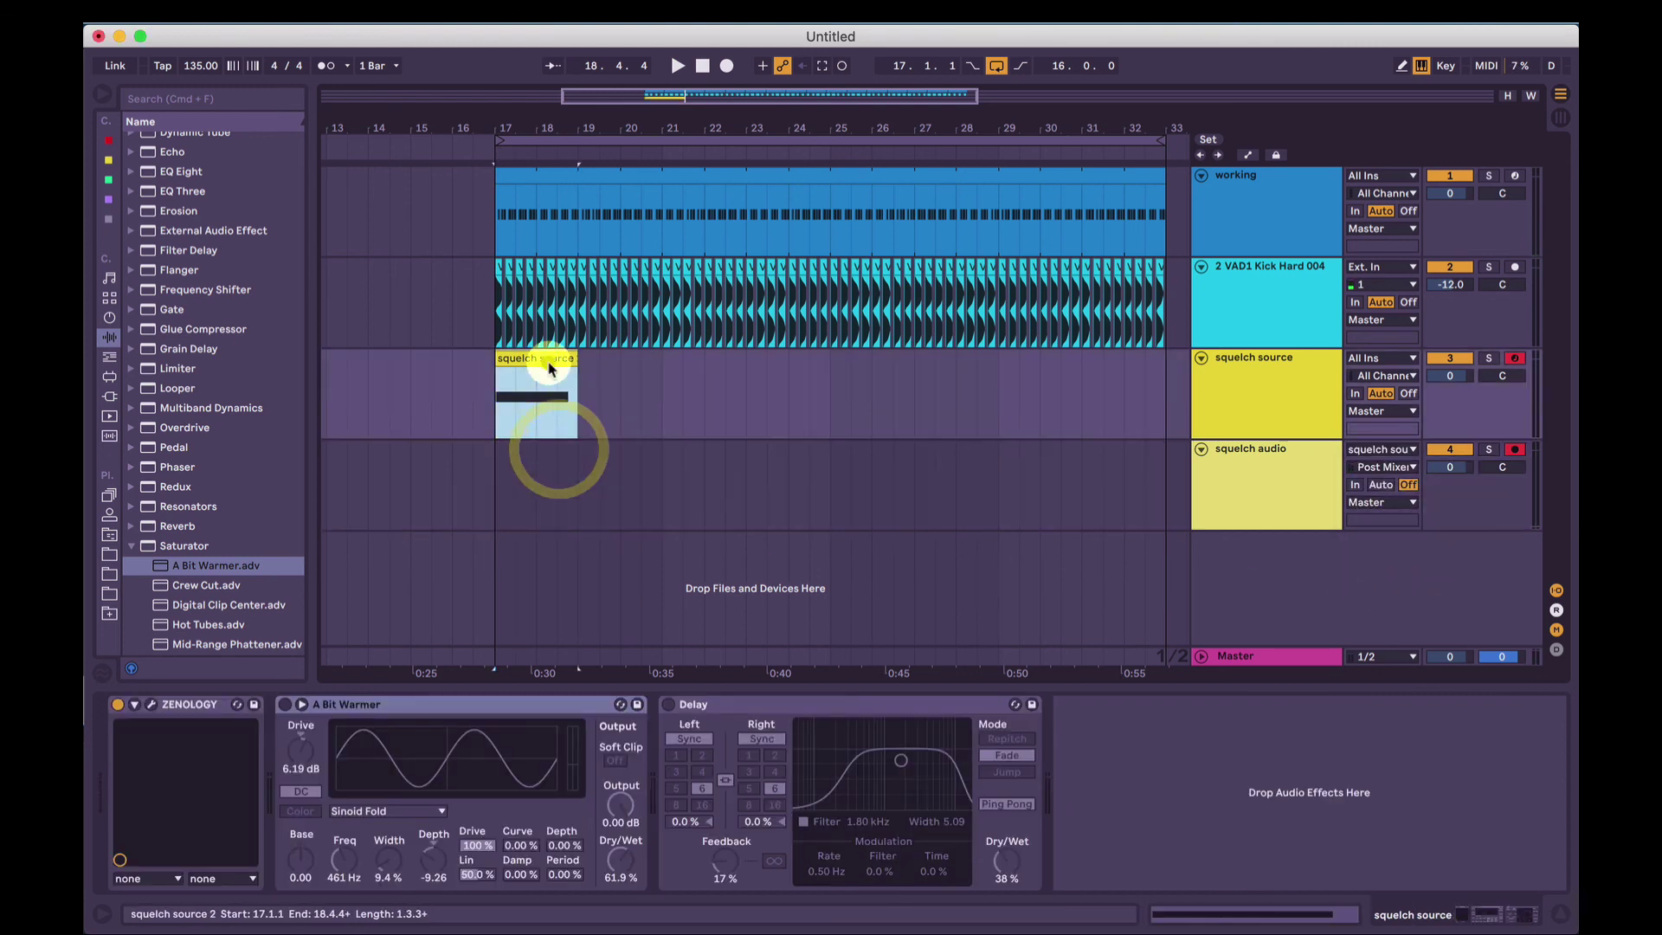
# Record the lead performance from bar 17 through the 16-bar loop on both squelch tracks, and end the recording
pyautogui.click(494, 375)
pyautogui.click(727, 66)
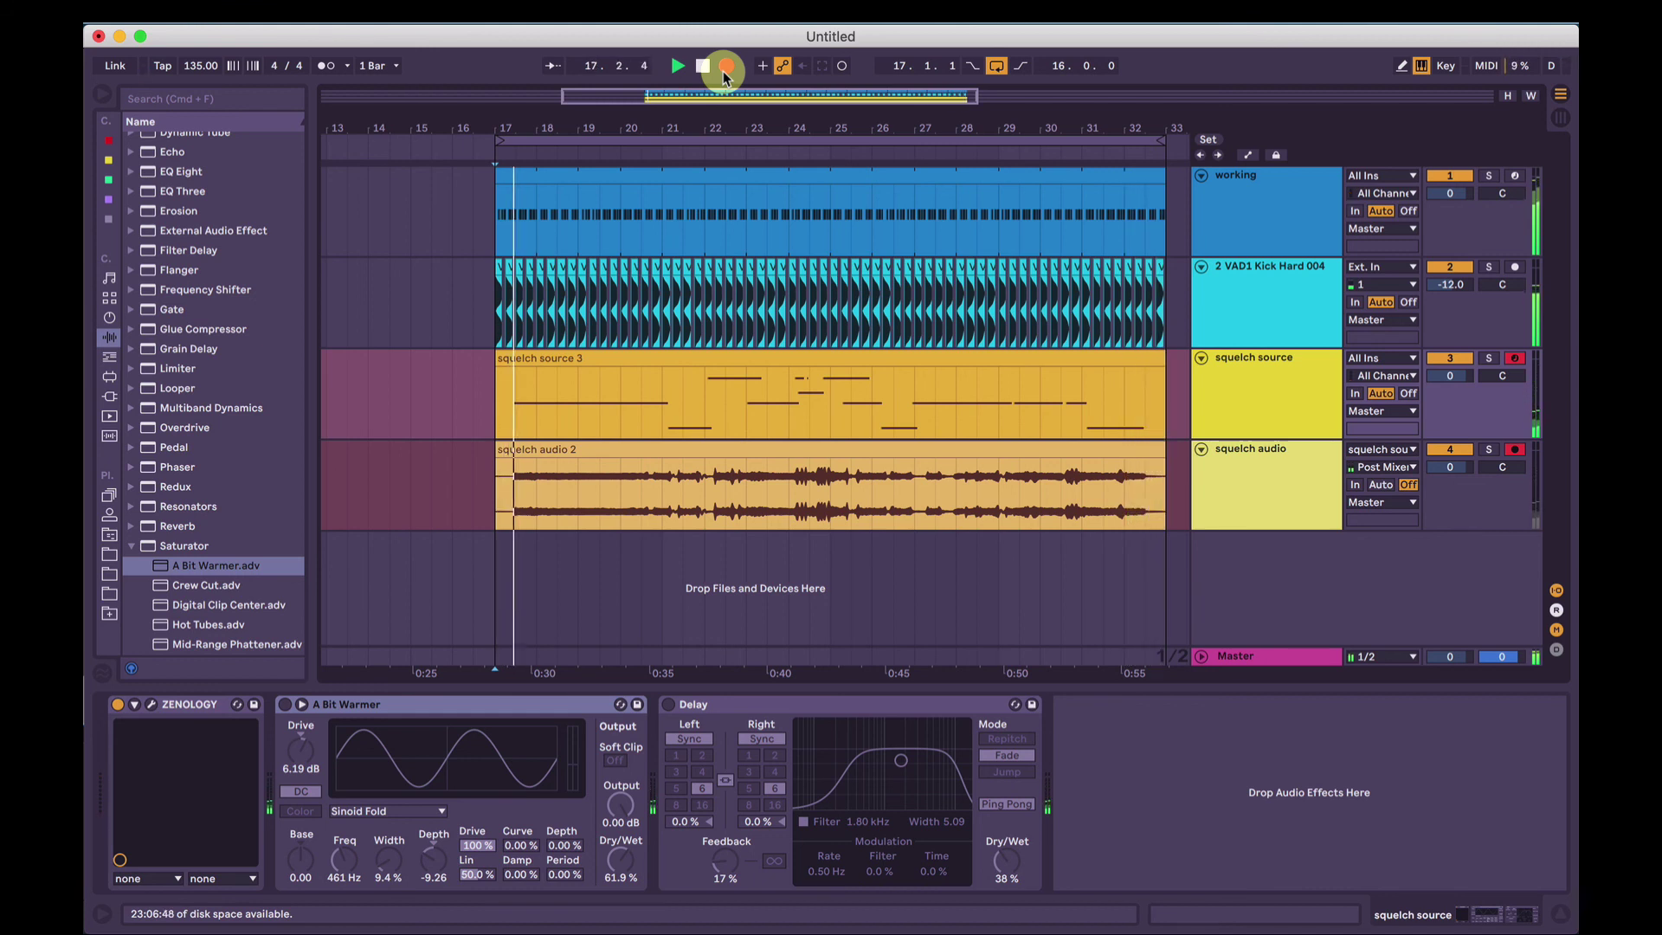
pyautogui.click(725, 70)
# Add the A Bit Warmer saturator preset to the squelch audio track
pyautogui.click(1224, 454)
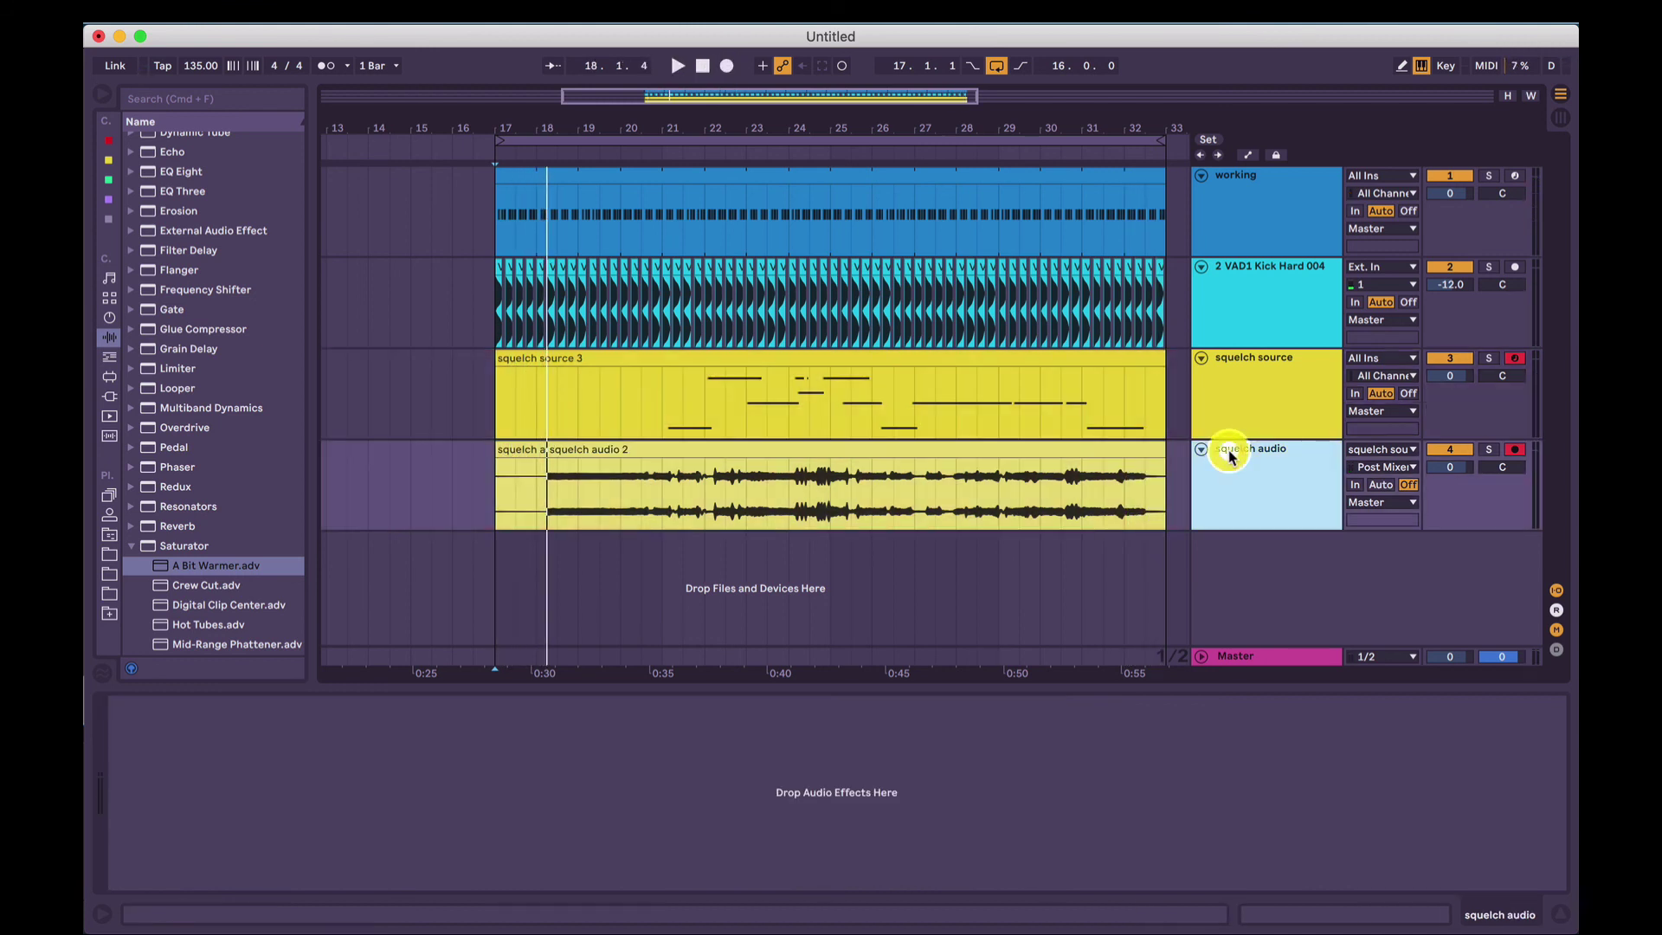
pyautogui.click(1246, 450)
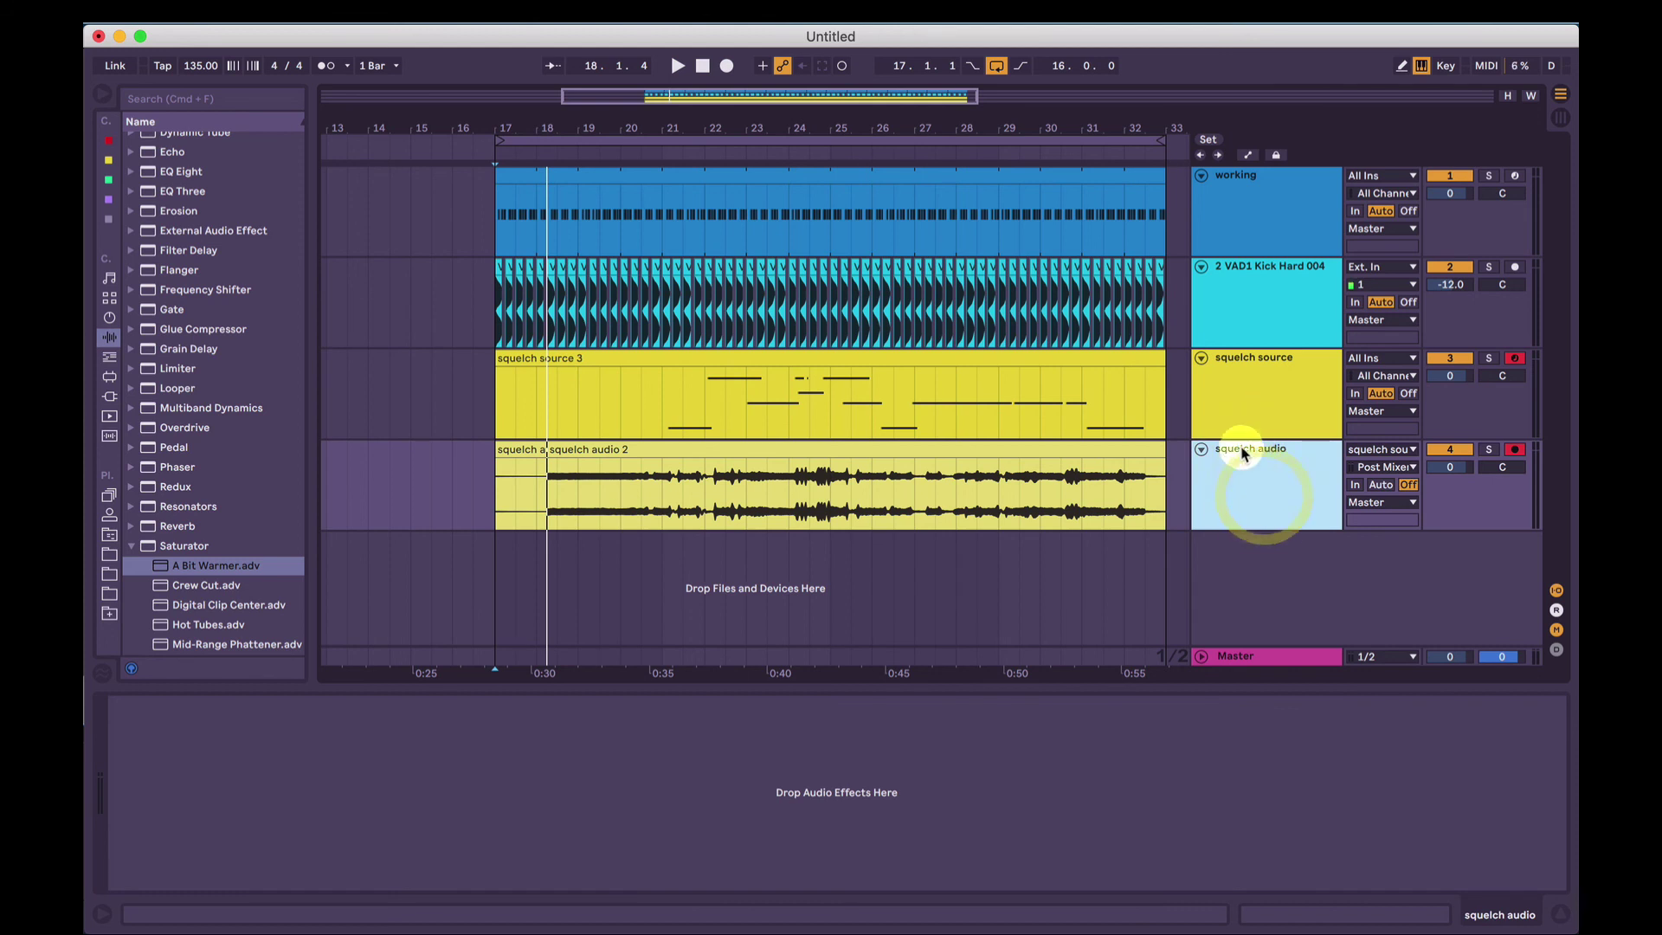
pyautogui.moveTo(215, 566); pyautogui.dragTo(267, 779)
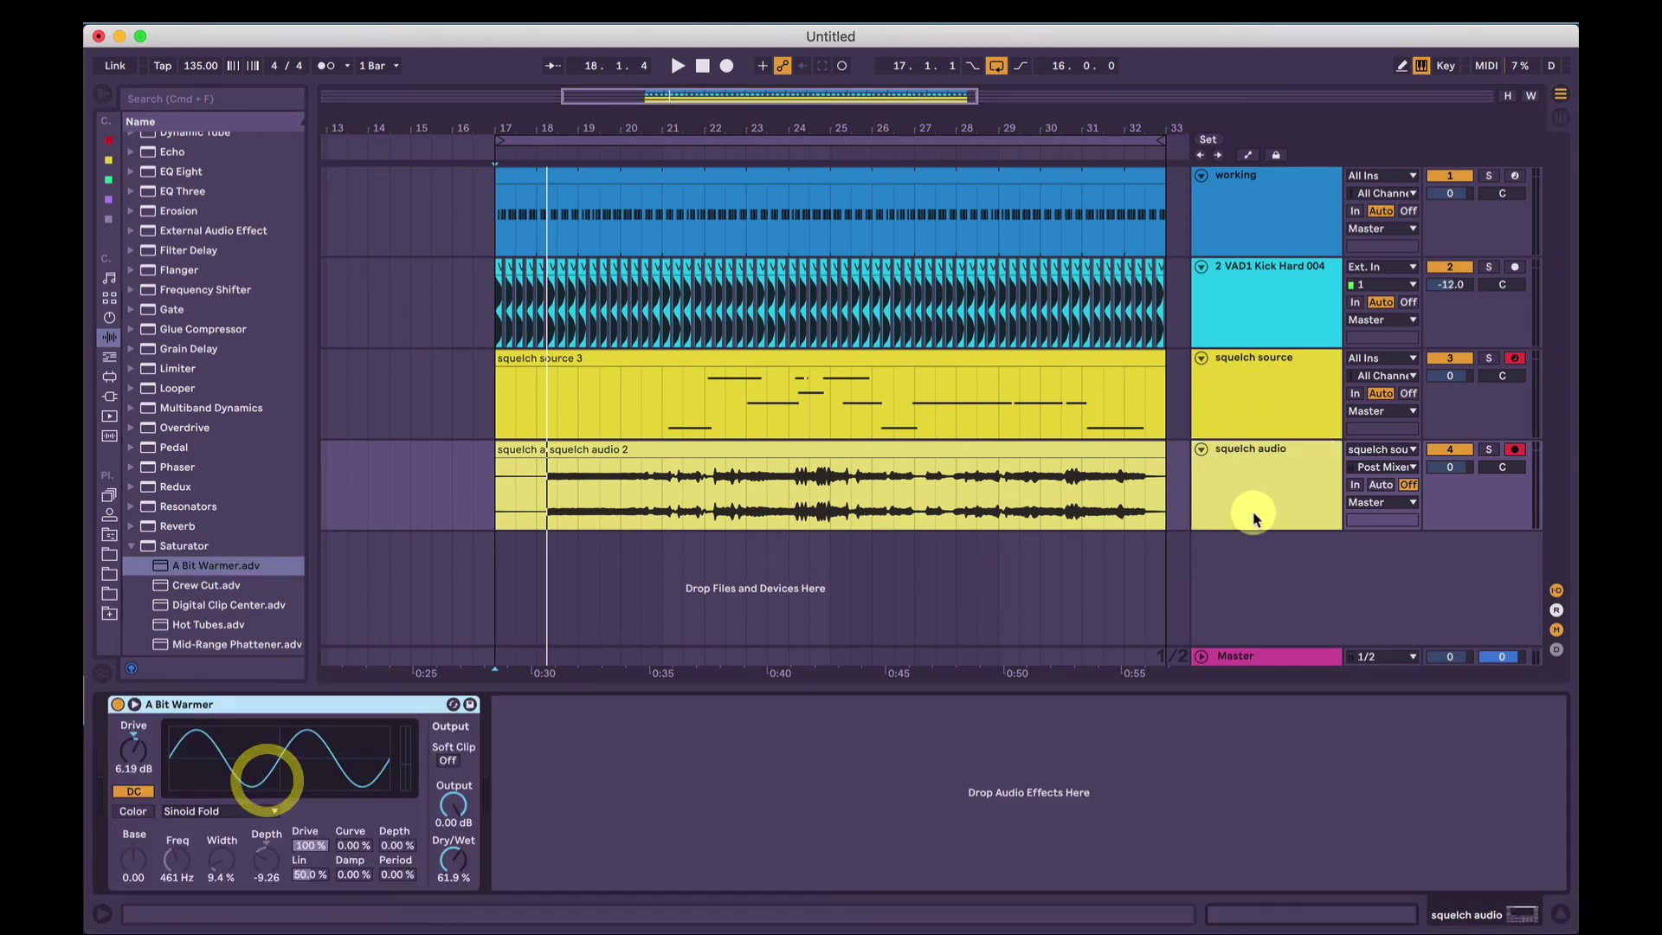
# Play the squelch audio from about bar 22, first soloed and then in the mix, with the squelch source track muted
pyautogui.click(722, 515)
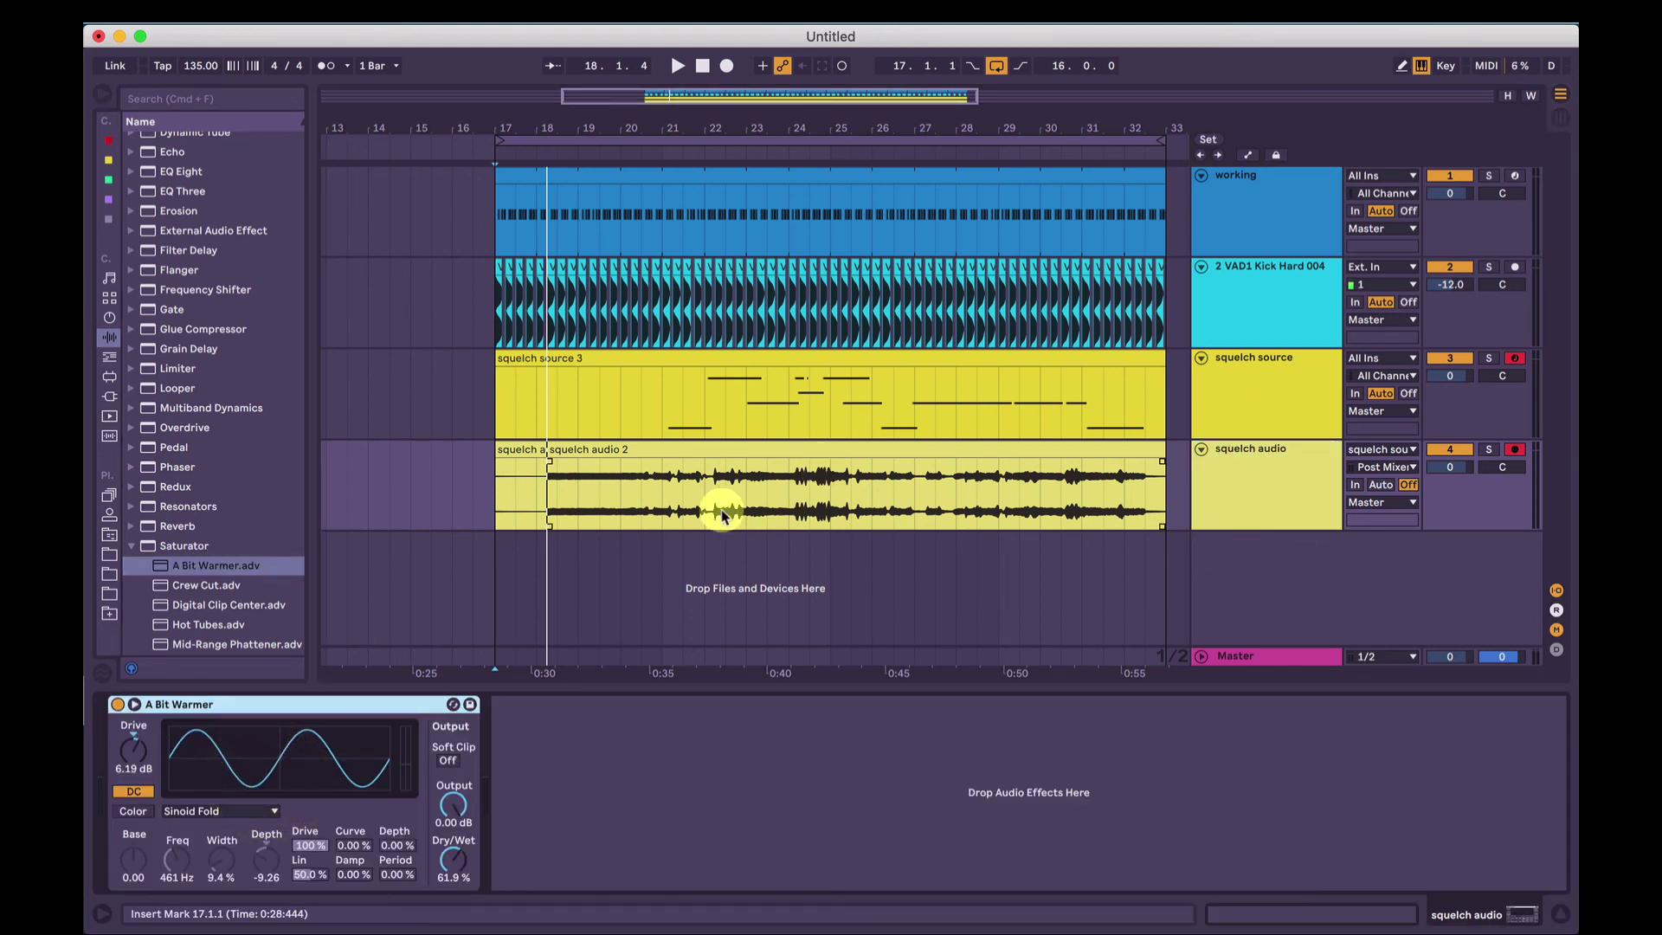
pyautogui.click(1489, 449)
pyautogui.press('space')
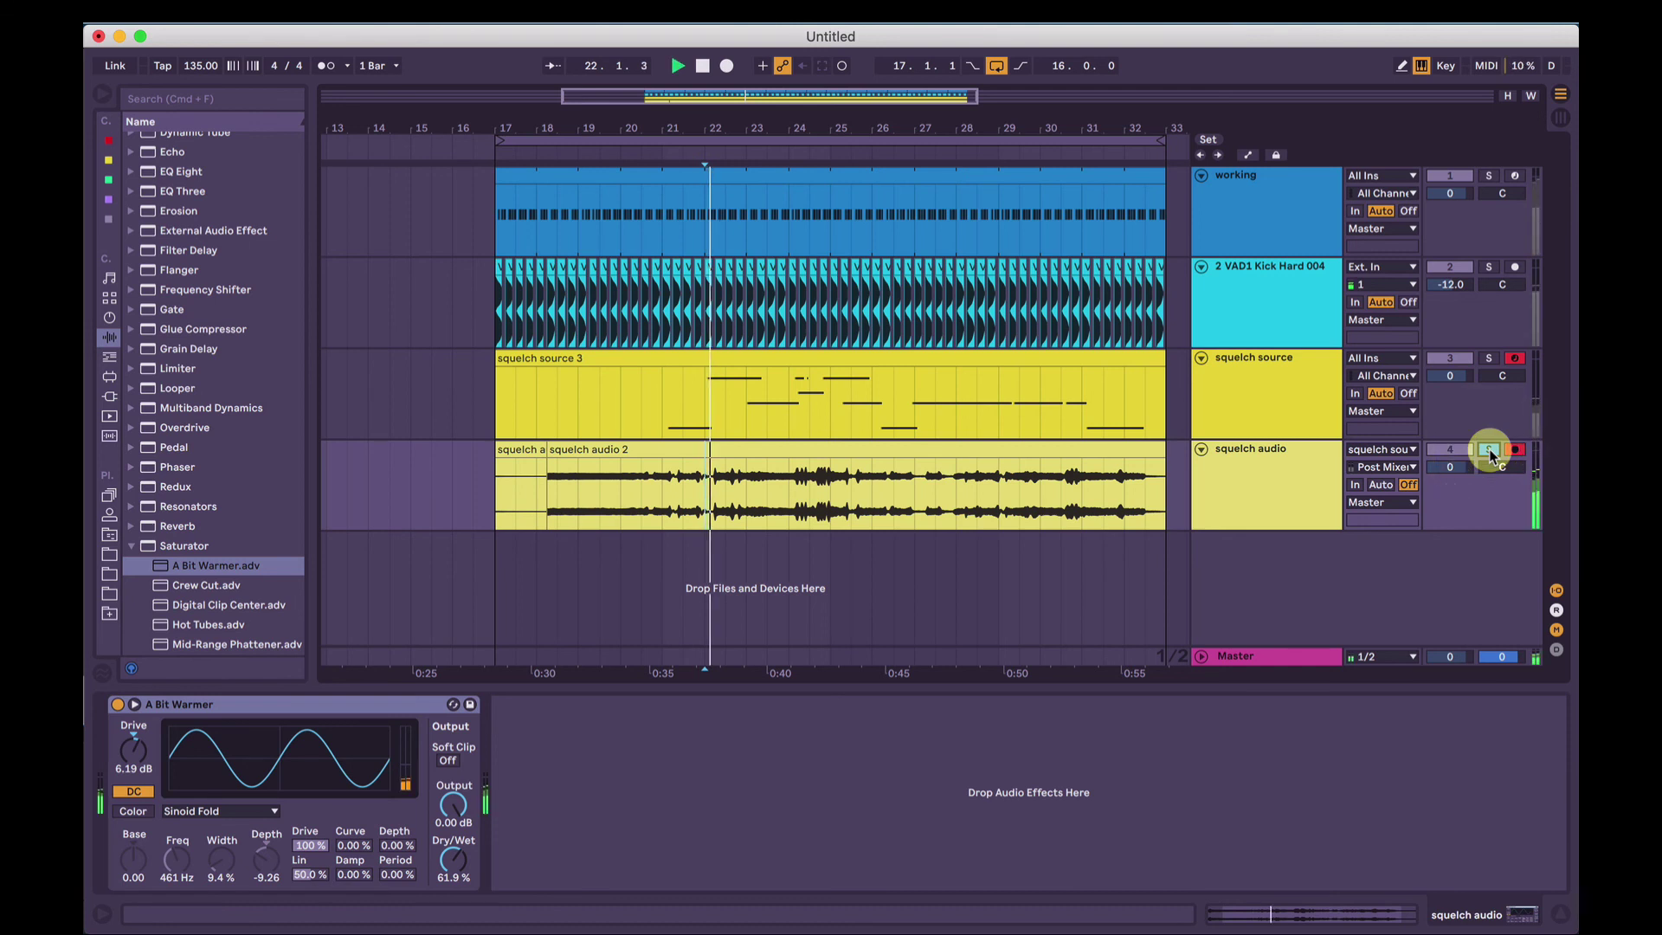
pyautogui.click(1489, 449)
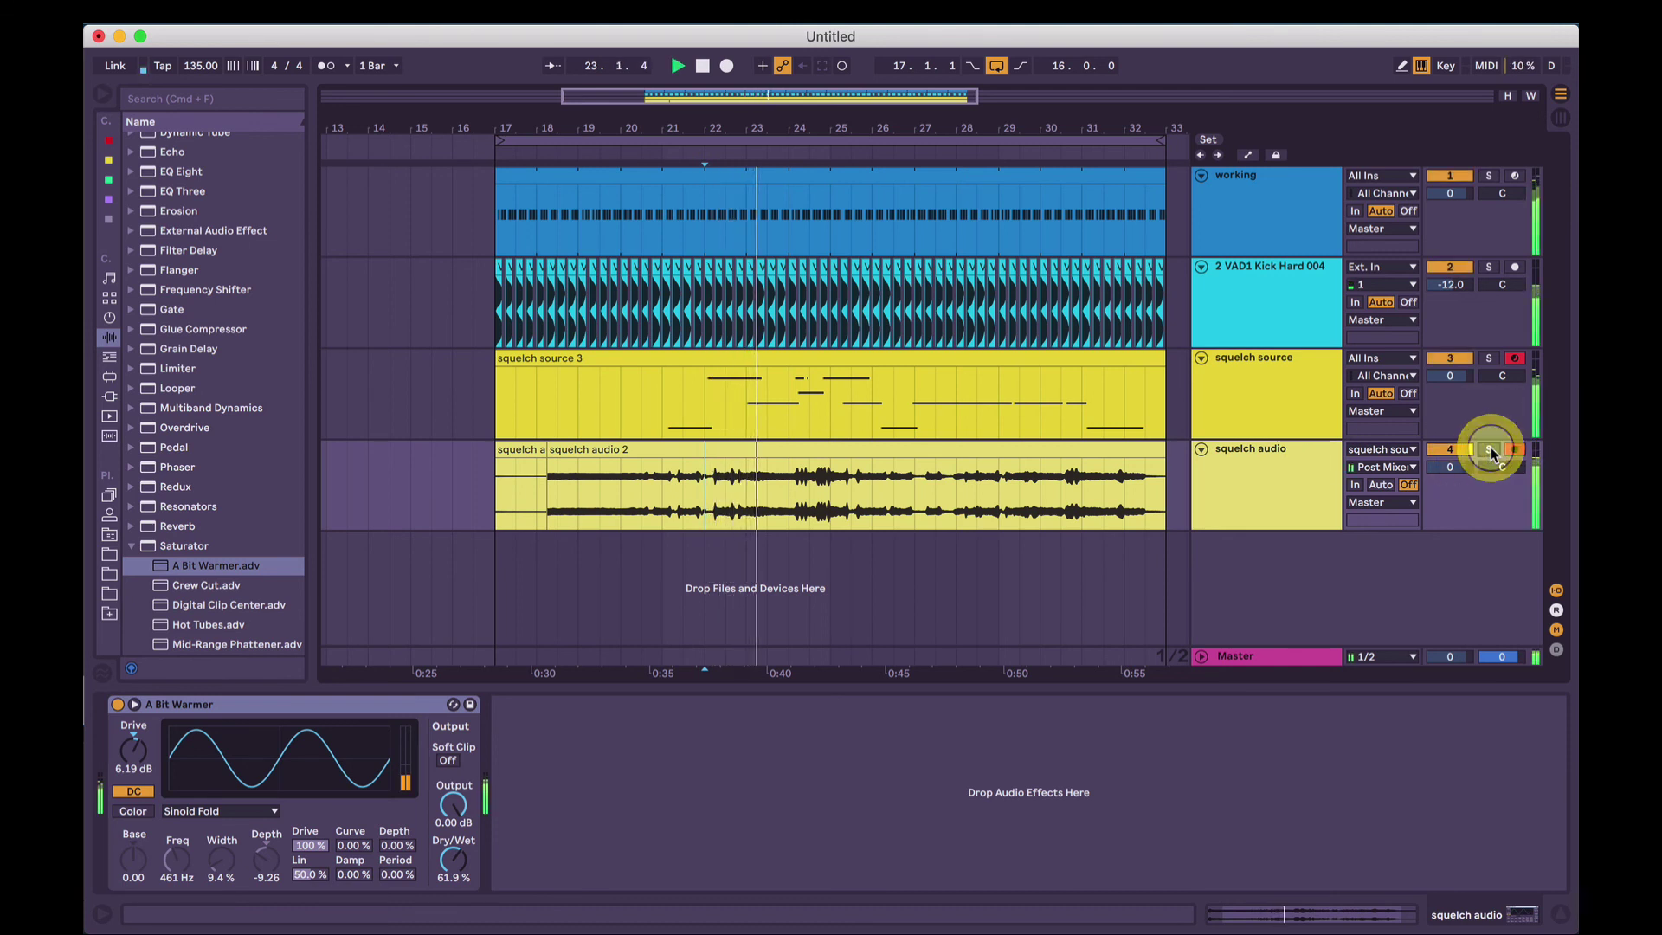
pyautogui.click(1452, 358)
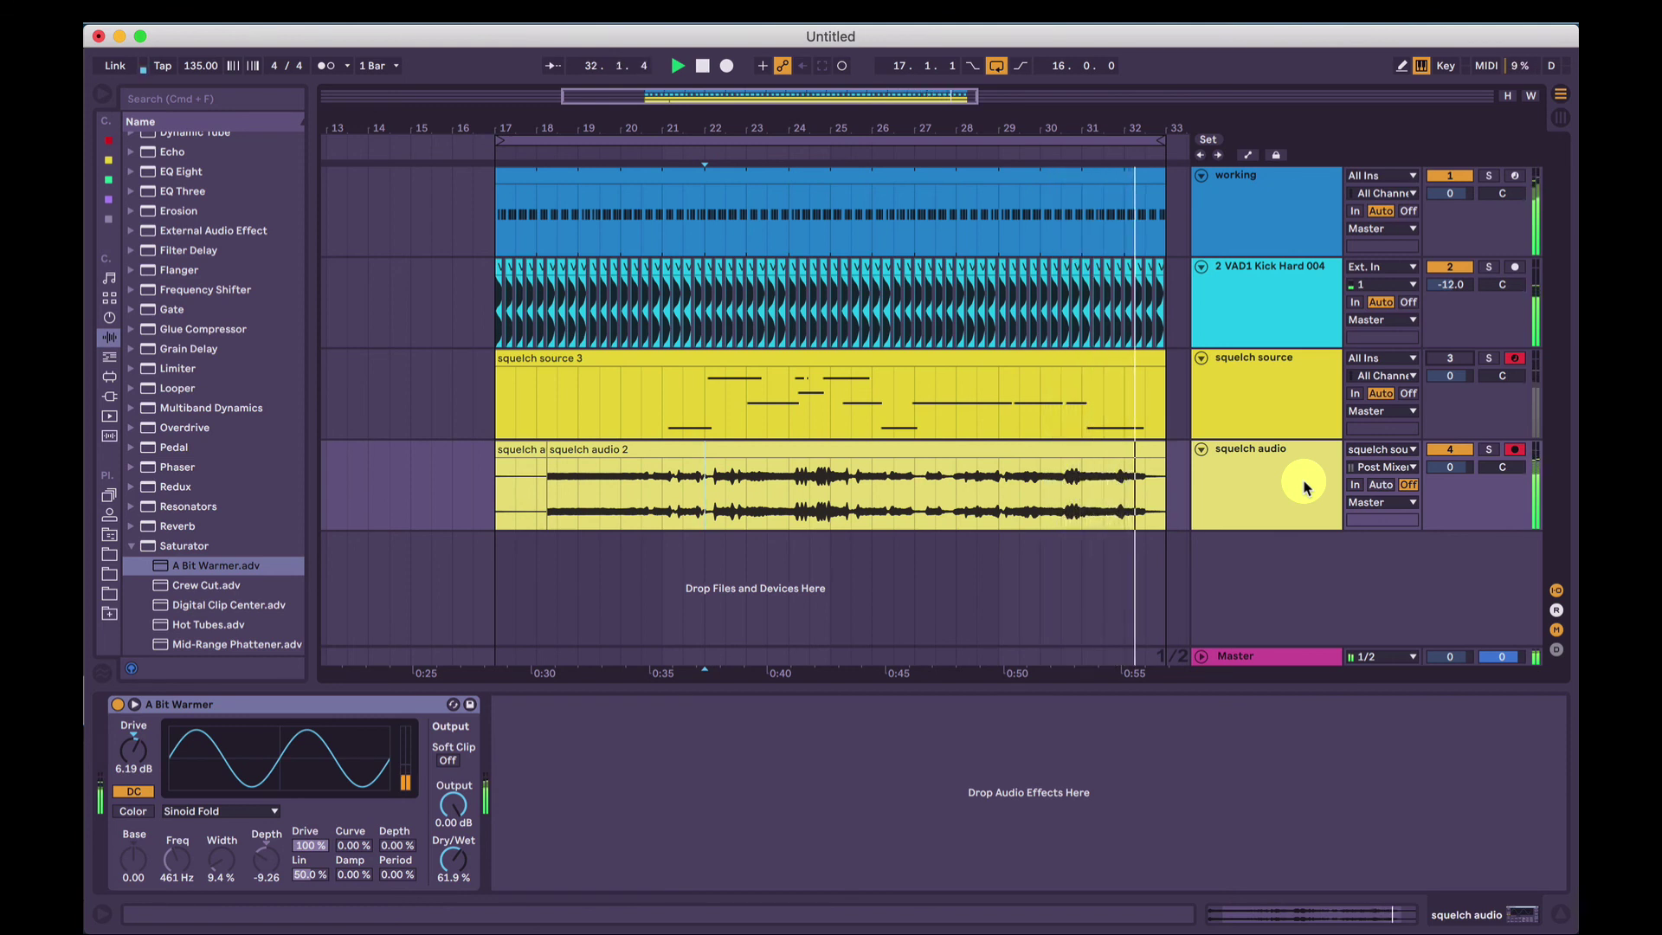
pyautogui.press('space')
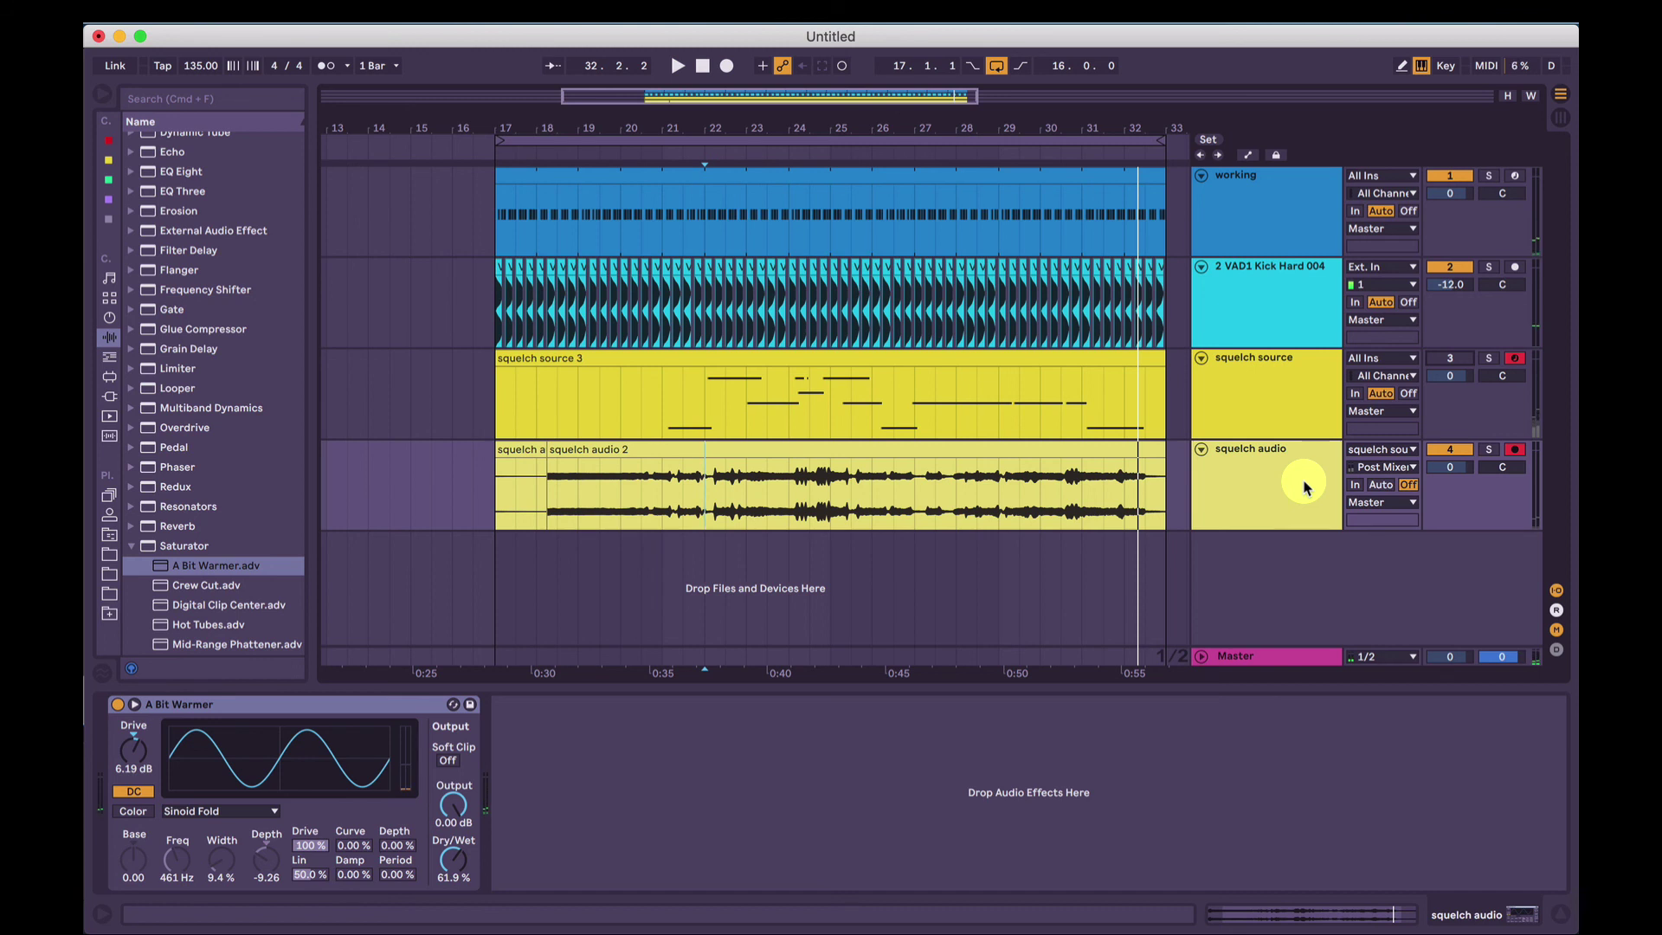